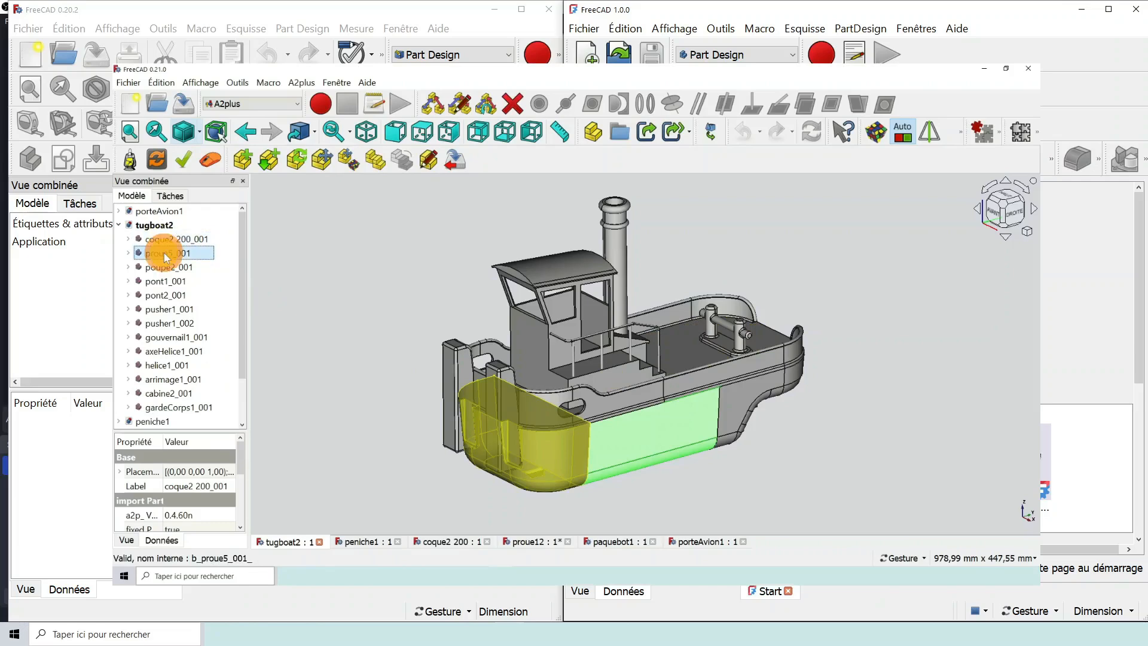
- Examine the tugboat2, peniche1, paquebot1 and porteAvion1 ship assemblies and the hull parts they share
left_click(162, 253)
left_click(168, 267)
key("ctrl+Tab")
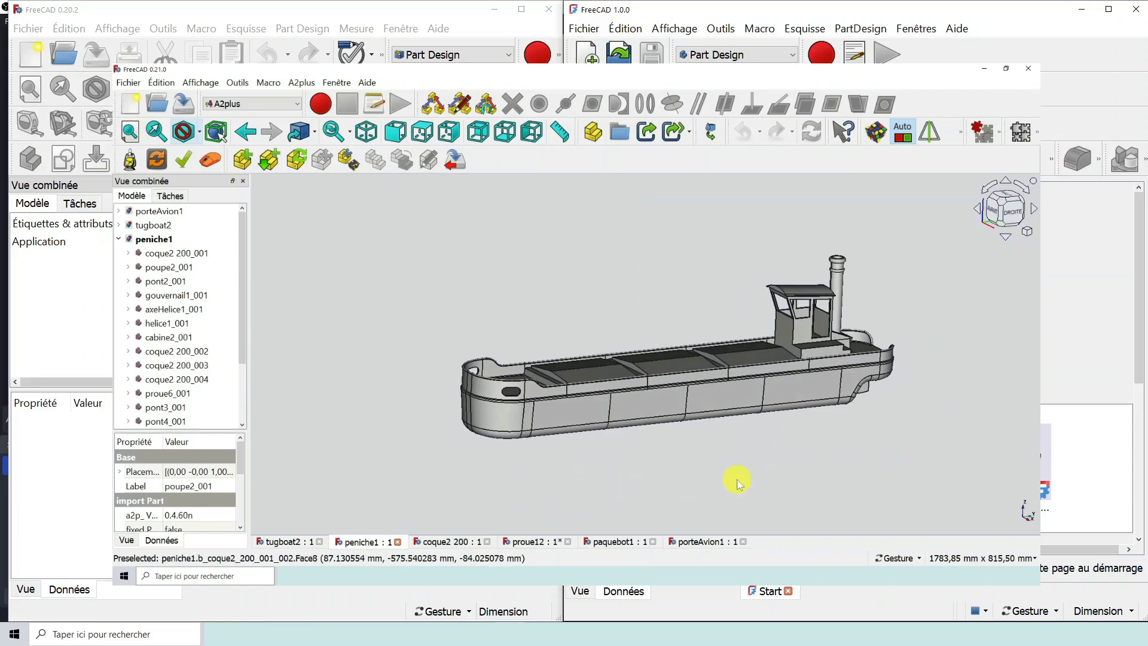
mouse_move(483, 449)
left_mouse_down()
mouse_move(514, 438)
mouse_move(492, 442)
left_mouse_up()
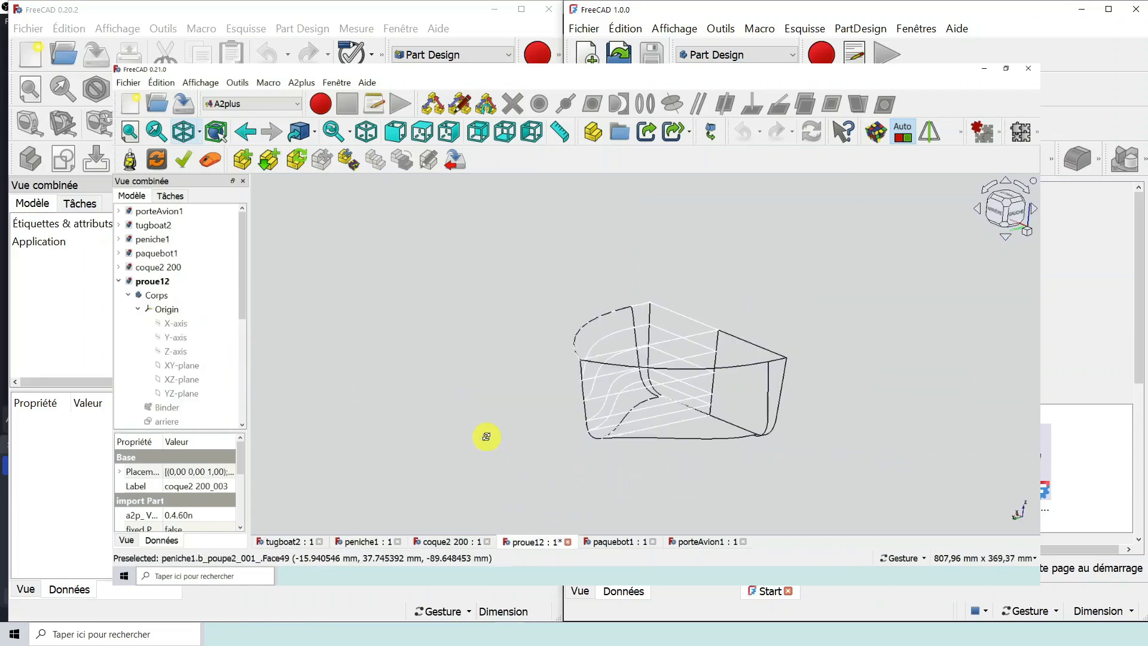
left_click(611, 539)
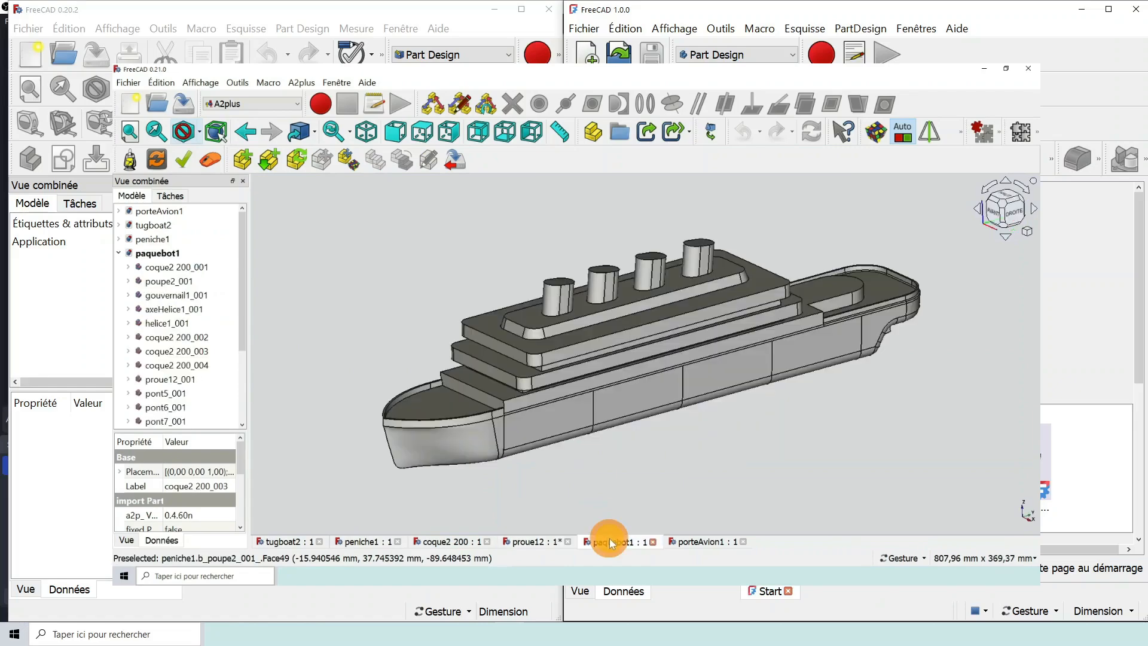
left_click_drag(614, 499, 617, 472)
left_click(692, 542)
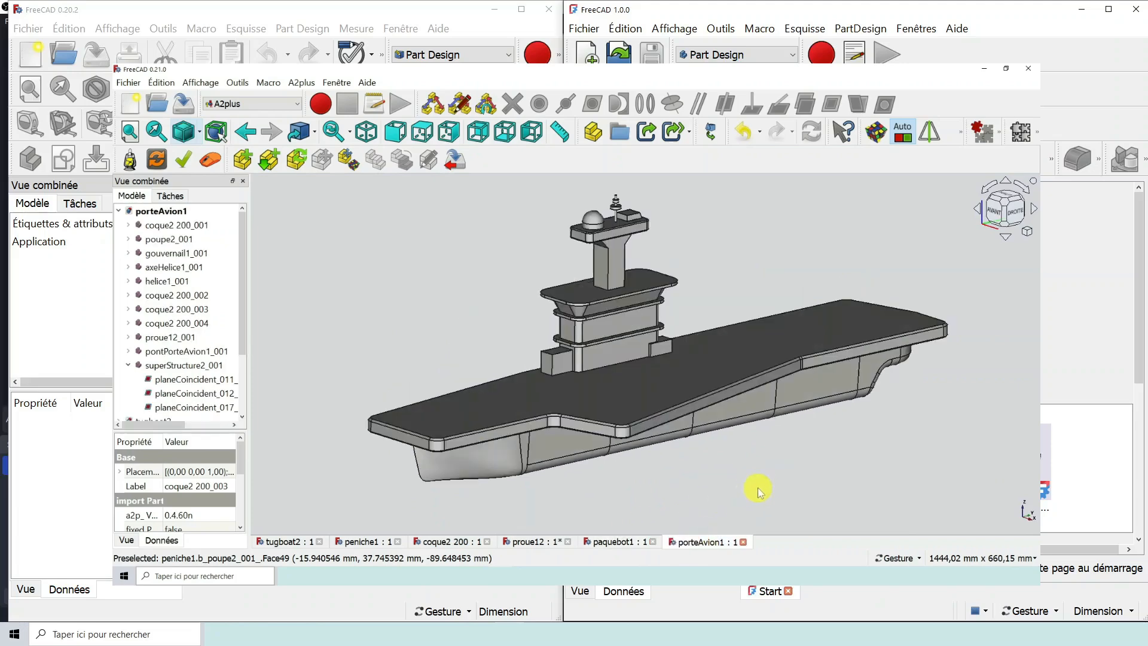
left_click_drag(758, 488, 751, 472)
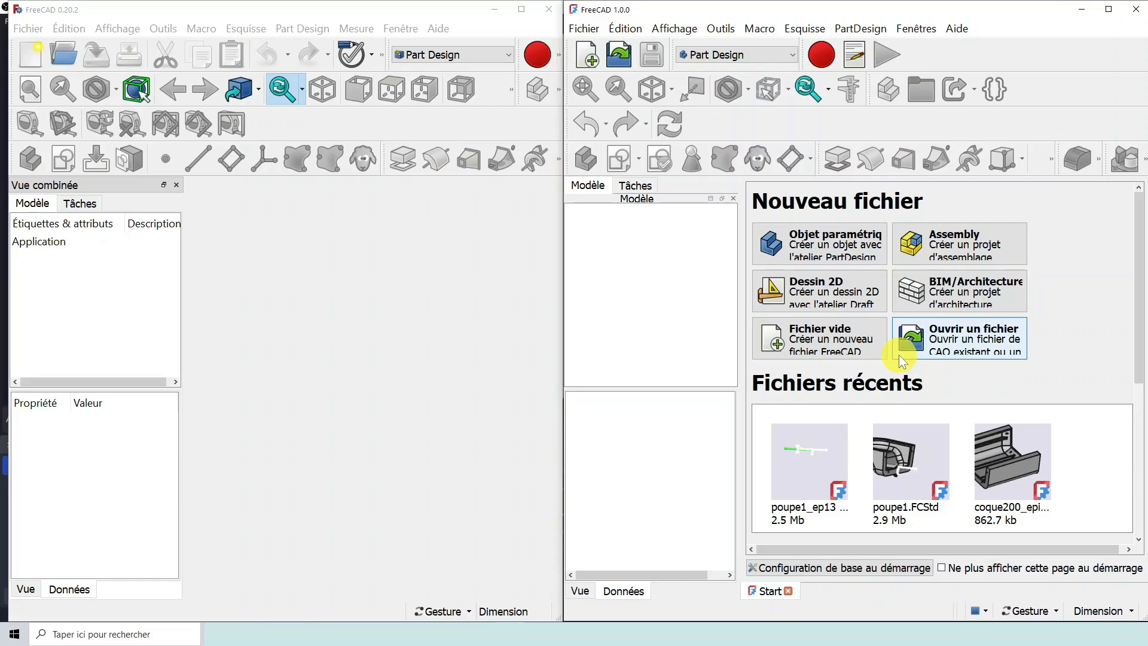
- Show the épisode 14 folder in the file explorer to check the downloaded coque200_episode4 and poupe1_ep13 files
left_click(537, 585)
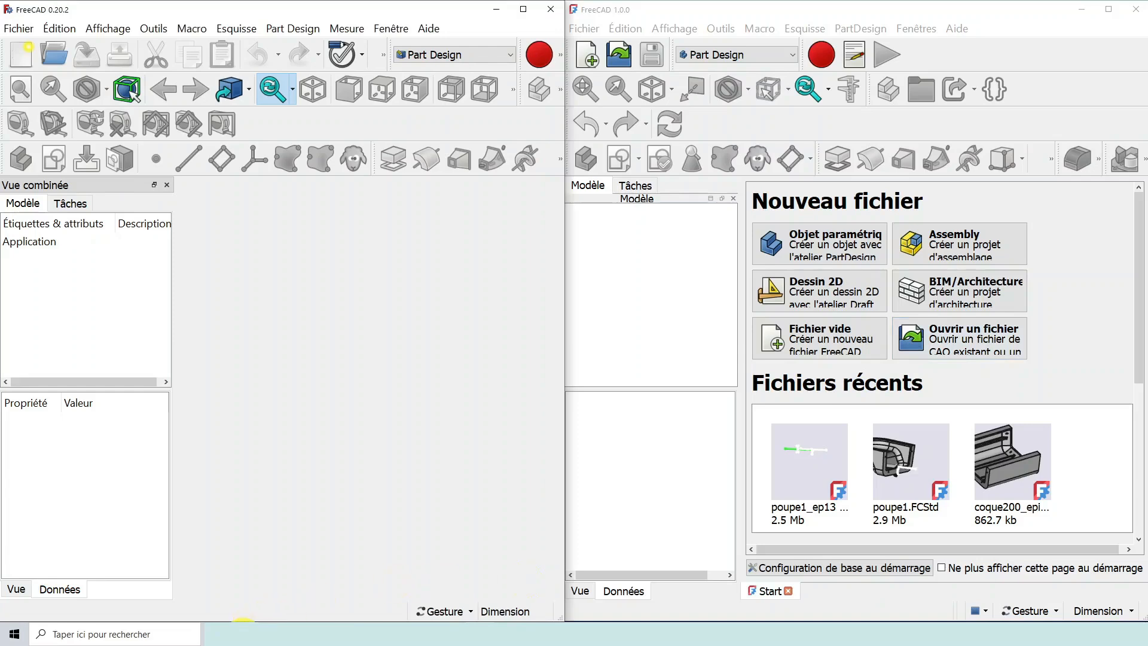
left_click(244, 630)
left_click(479, 173)
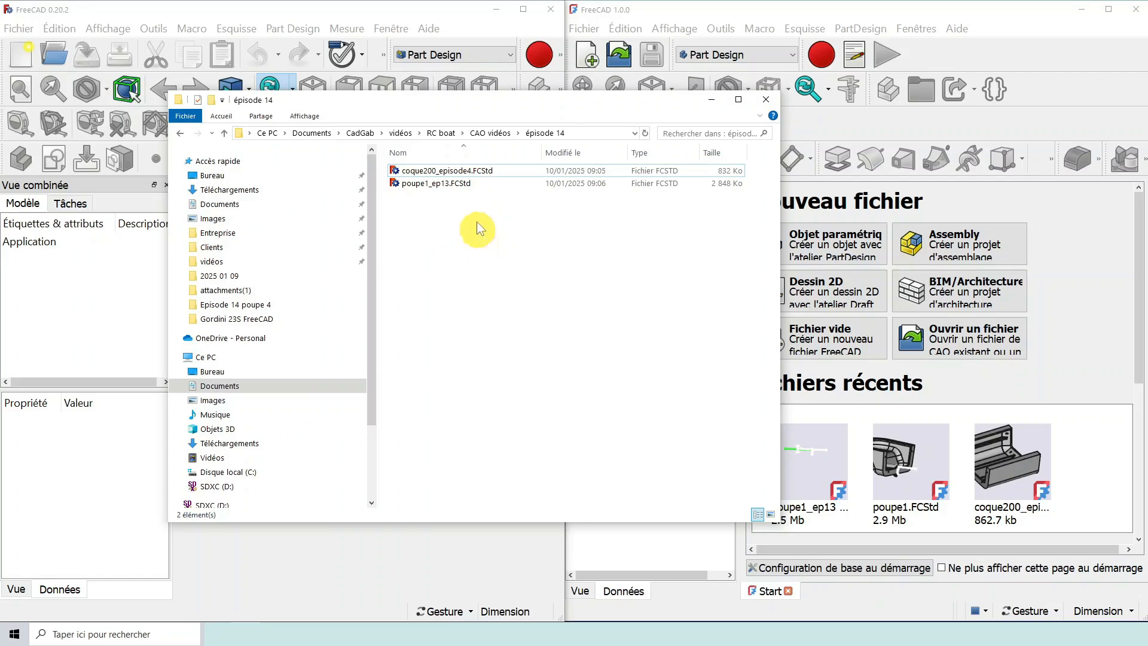
left_click_drag(461, 103, 547, 161)
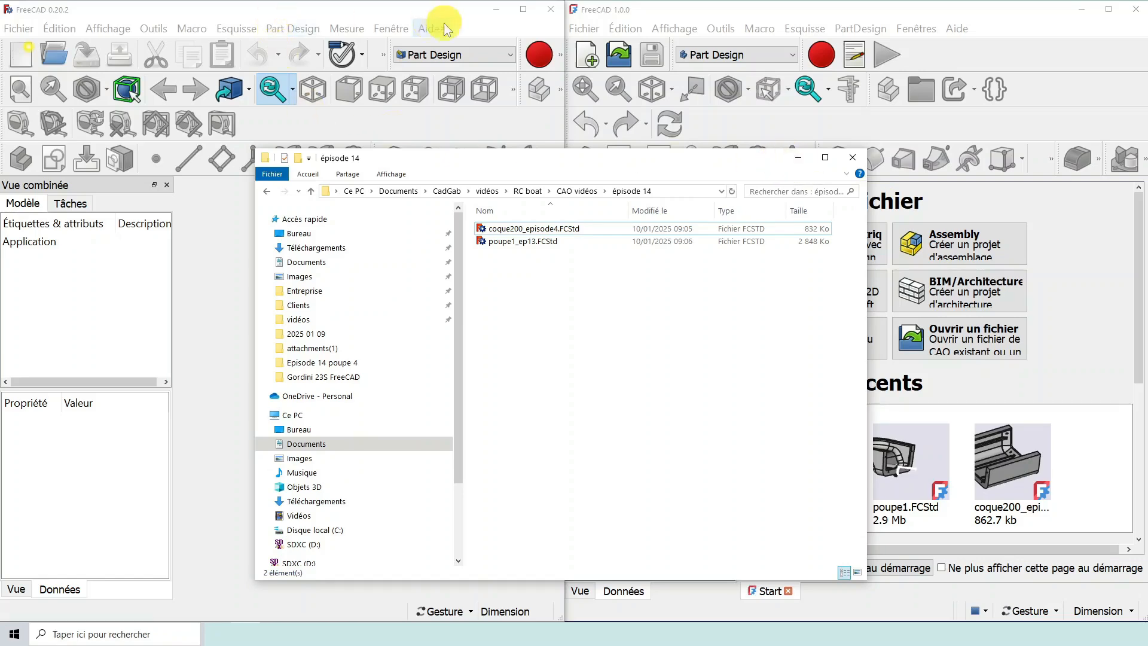
- In FreeCAD 0.20.2, open coque200_episode4.FCStd from the RC boat > CAO vidéos > épisode 14 folder
left_click(291, 16)
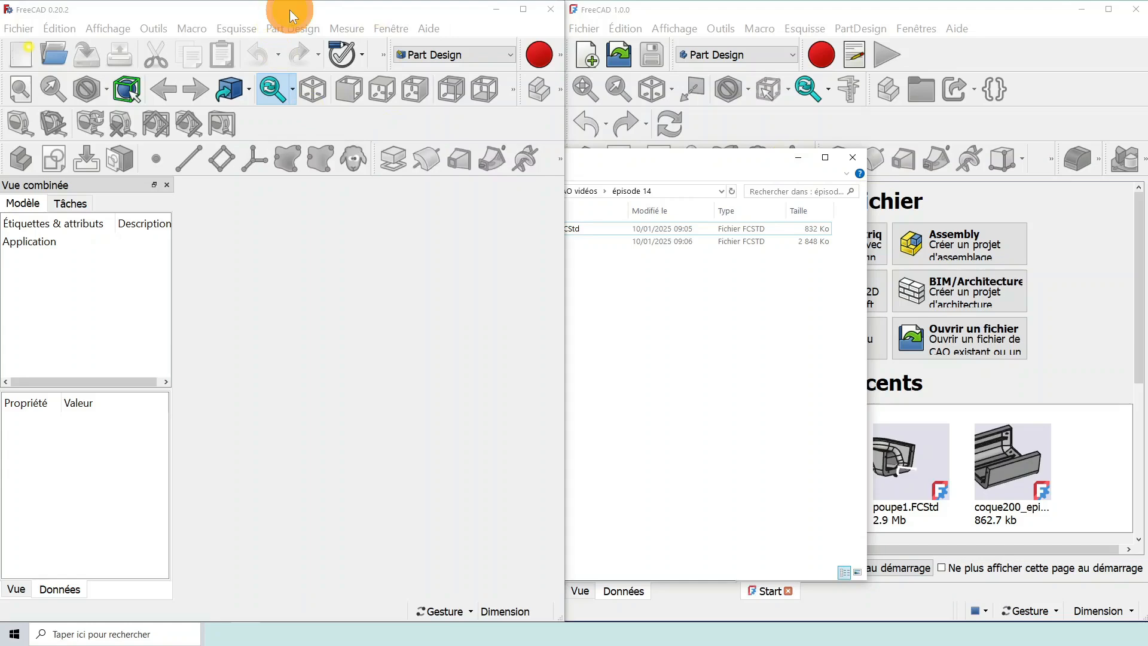
left_click(61, 55)
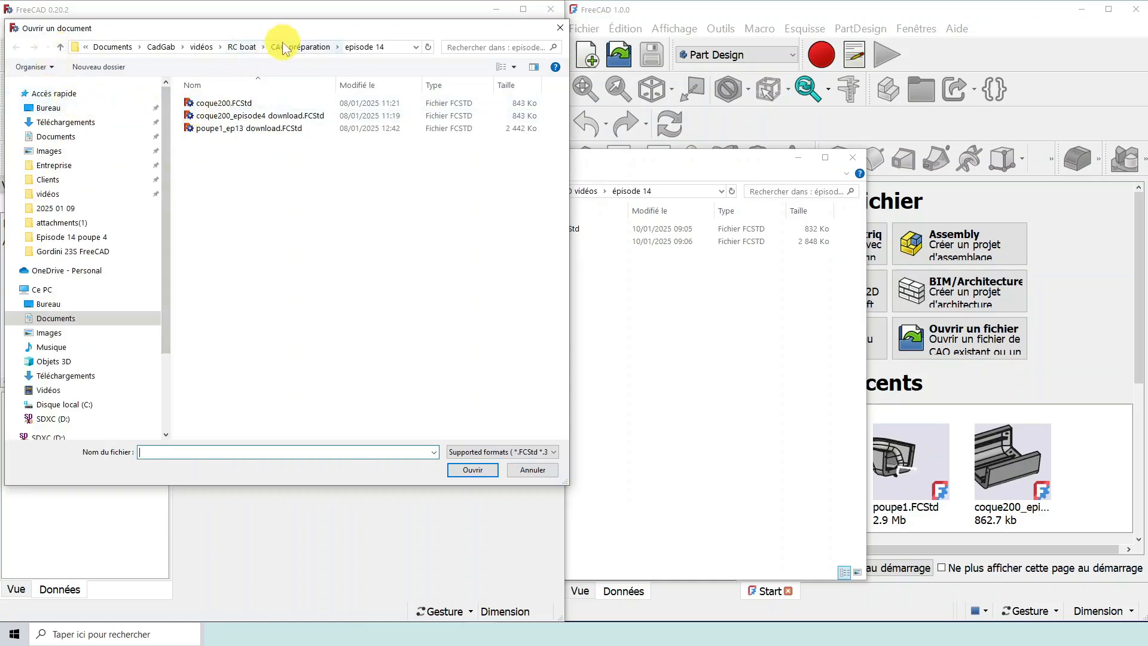
left_click(242, 48)
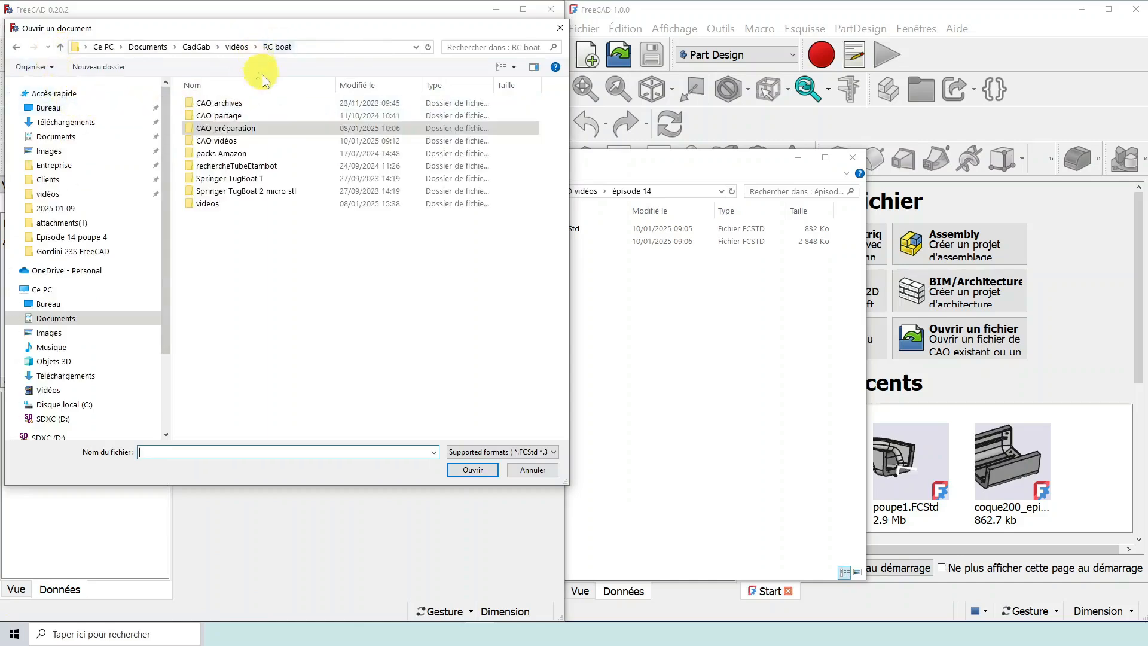
double_click(226, 142)
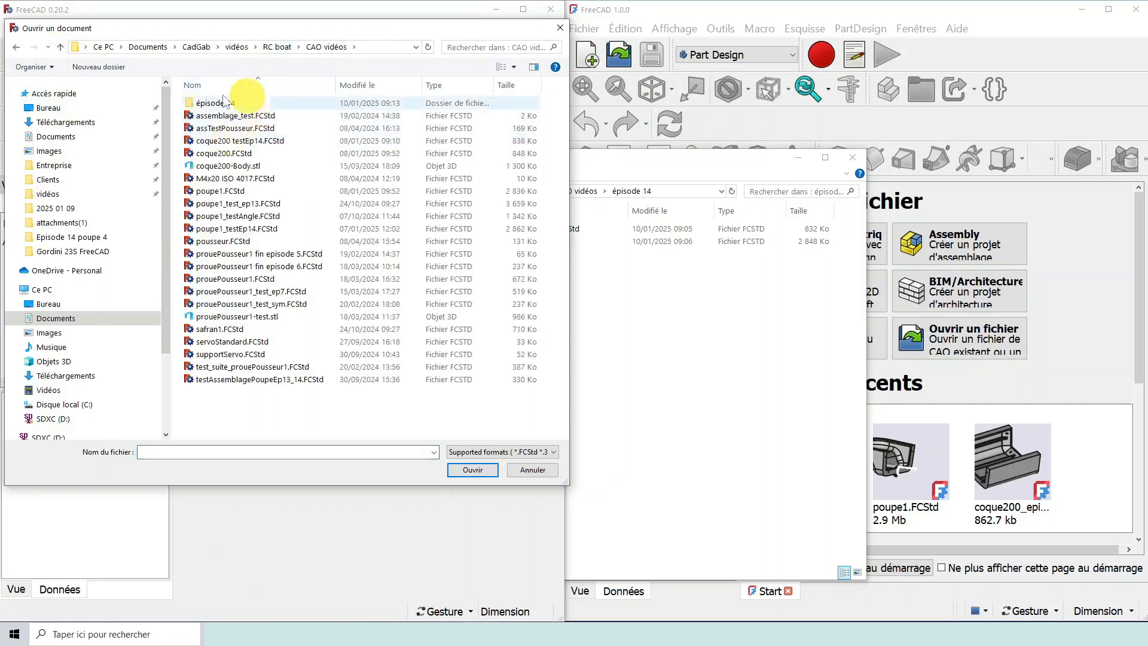
left_click(203, 105)
double_click(204, 106)
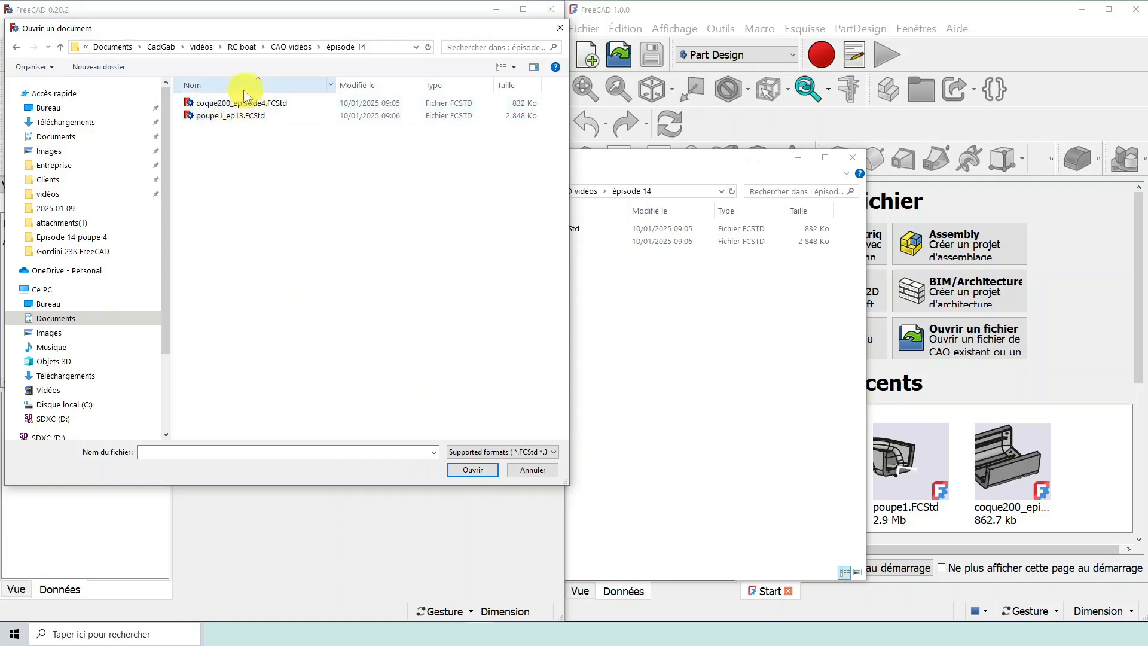
left_click(230, 105)
left_click(471, 468)
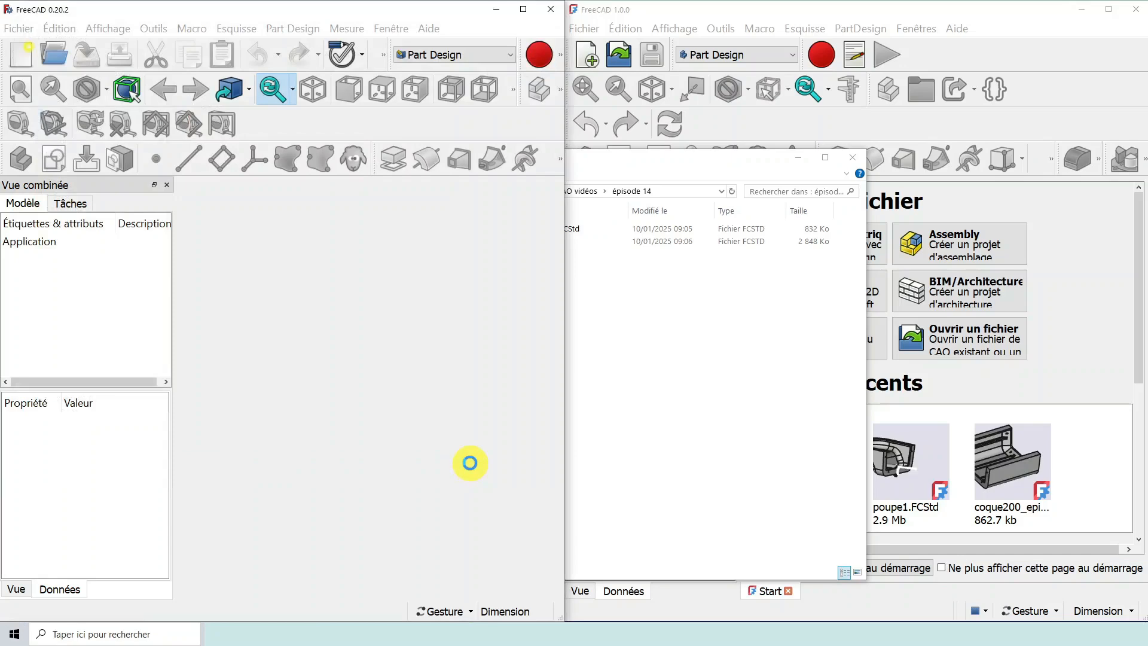
- Minimise the file explorer, then maximise FreeCAD 0.20.2 and widen the model tree to inspect the hull
left_click(797, 158)
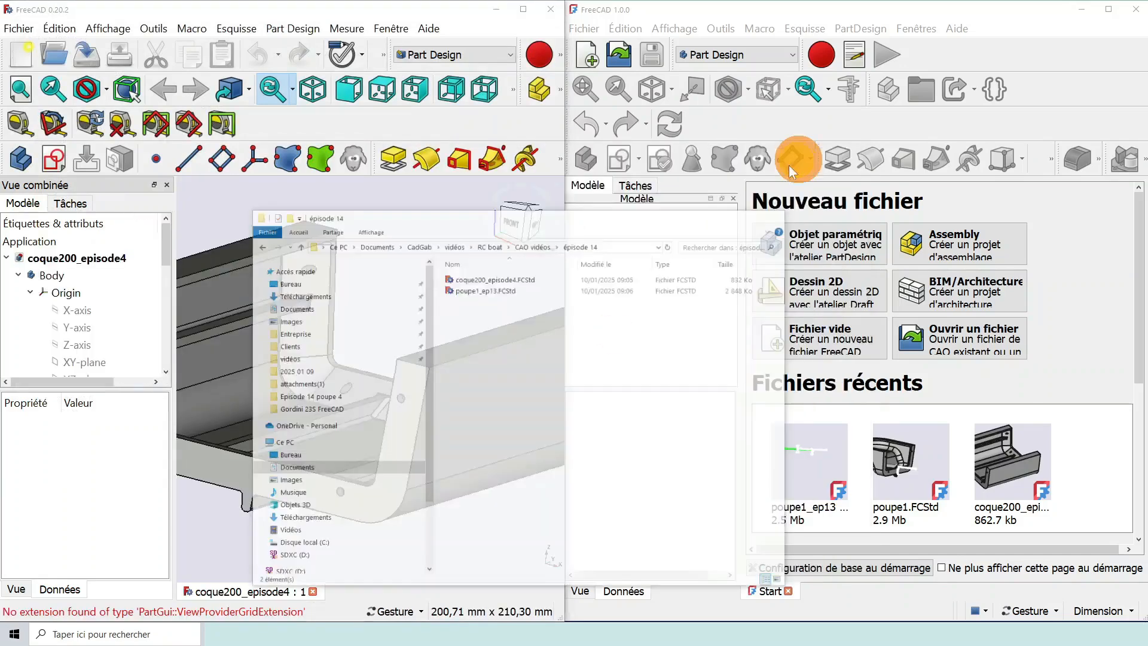
scroll(337, 274, "down", 1)
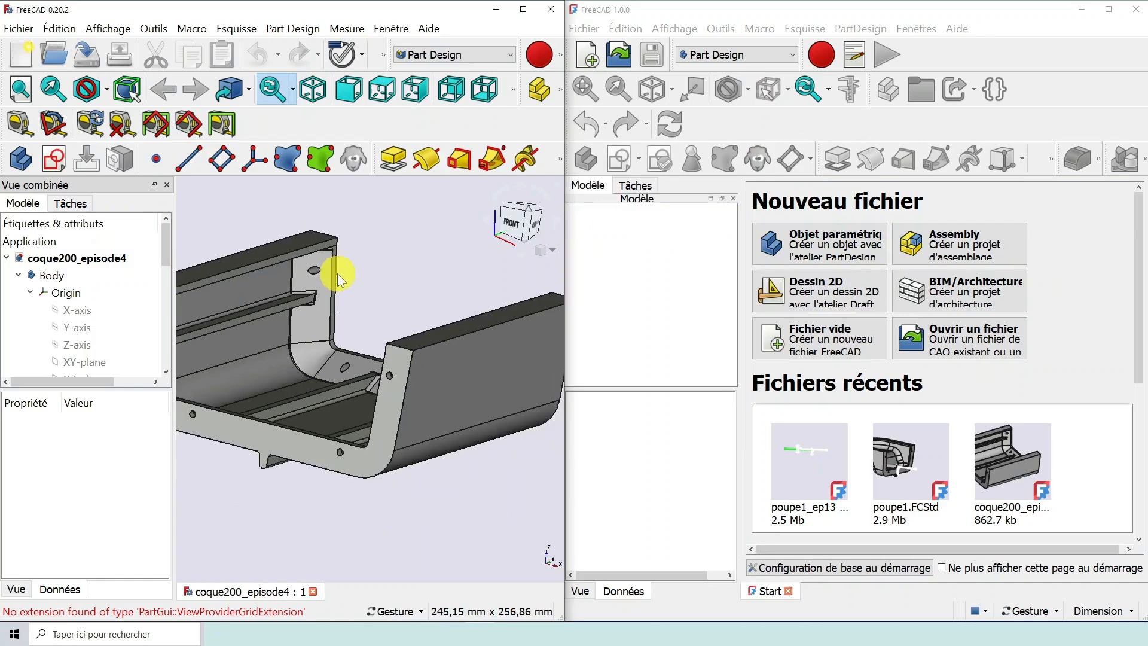
left_click(523, 9)
scroll(285, 285, "down", 1)
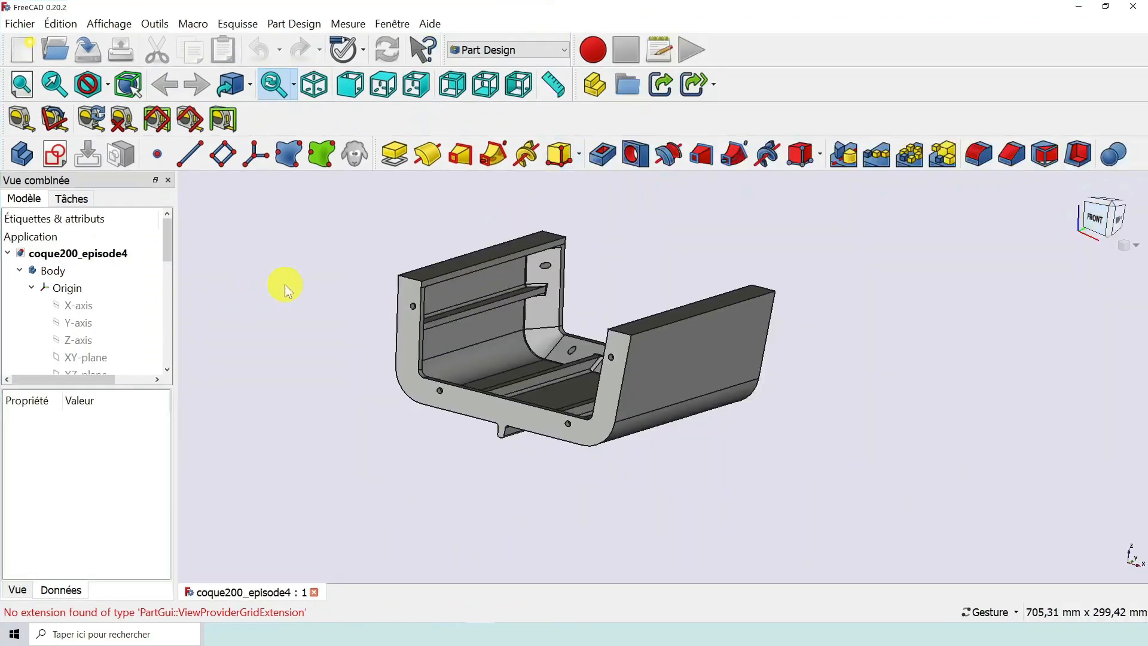
scroll(361, 315, "up", 2)
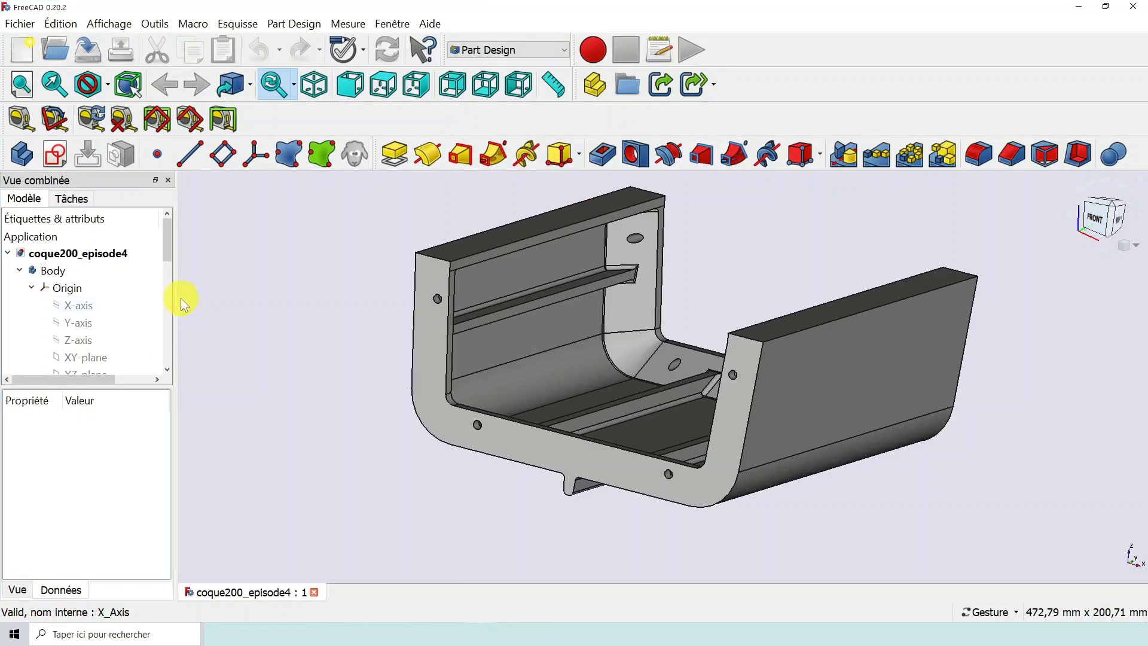
left_click_drag(179, 296, 310, 302)
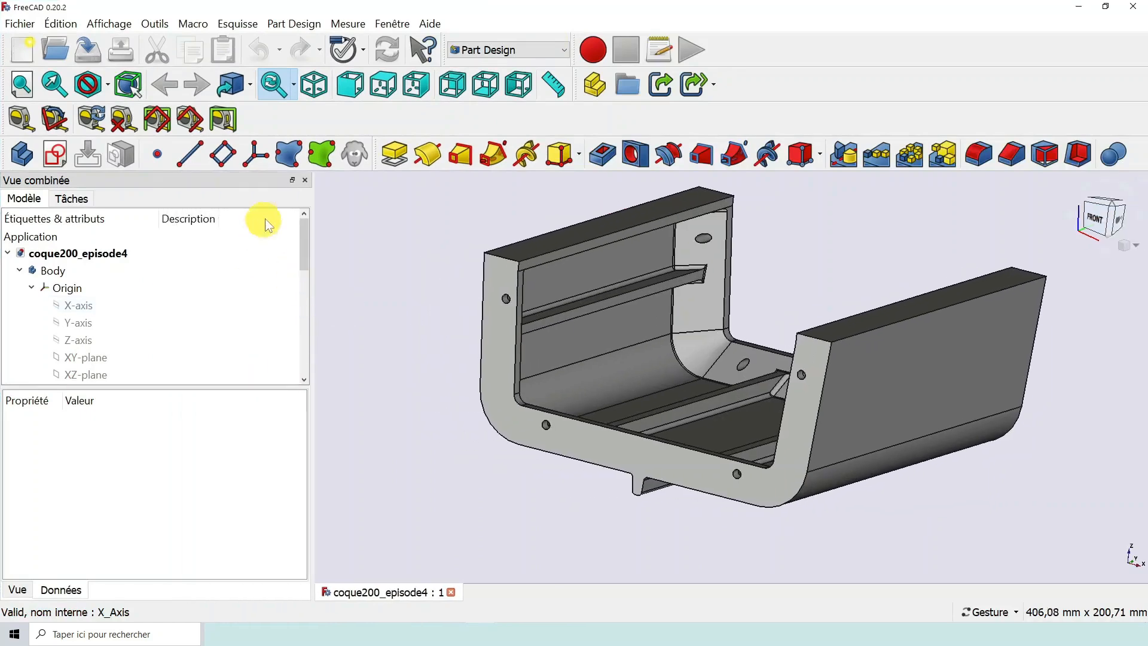
left_click_drag(304, 238, 293, 363)
left_click_drag(417, 409, 454, 407)
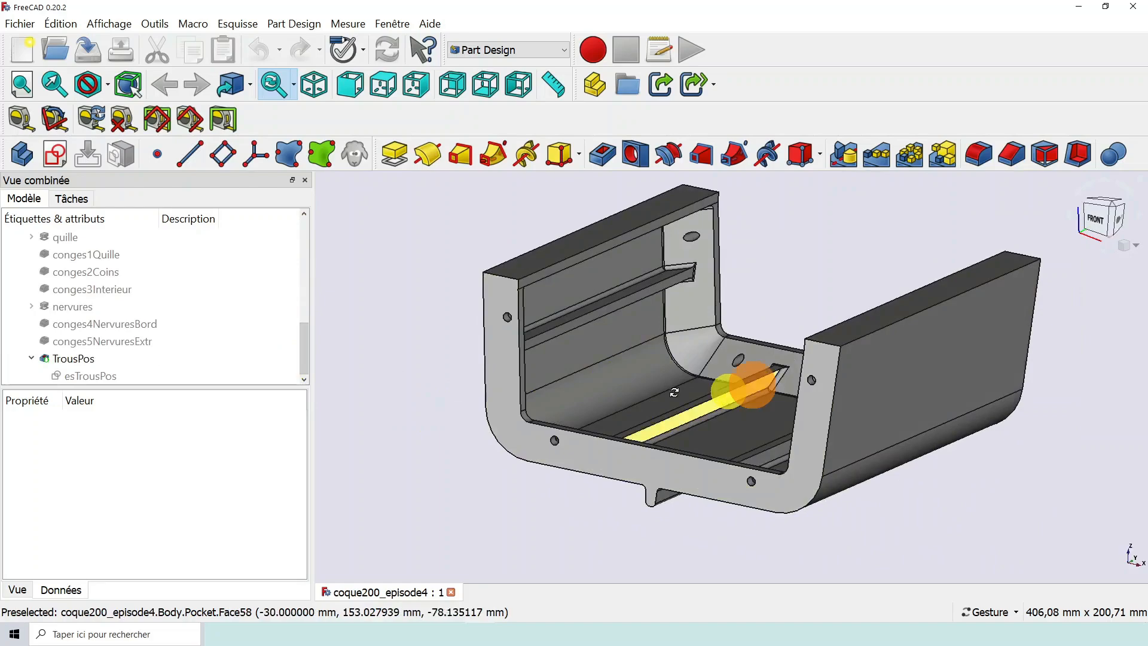
left_click_drag(675, 392, 493, 418)
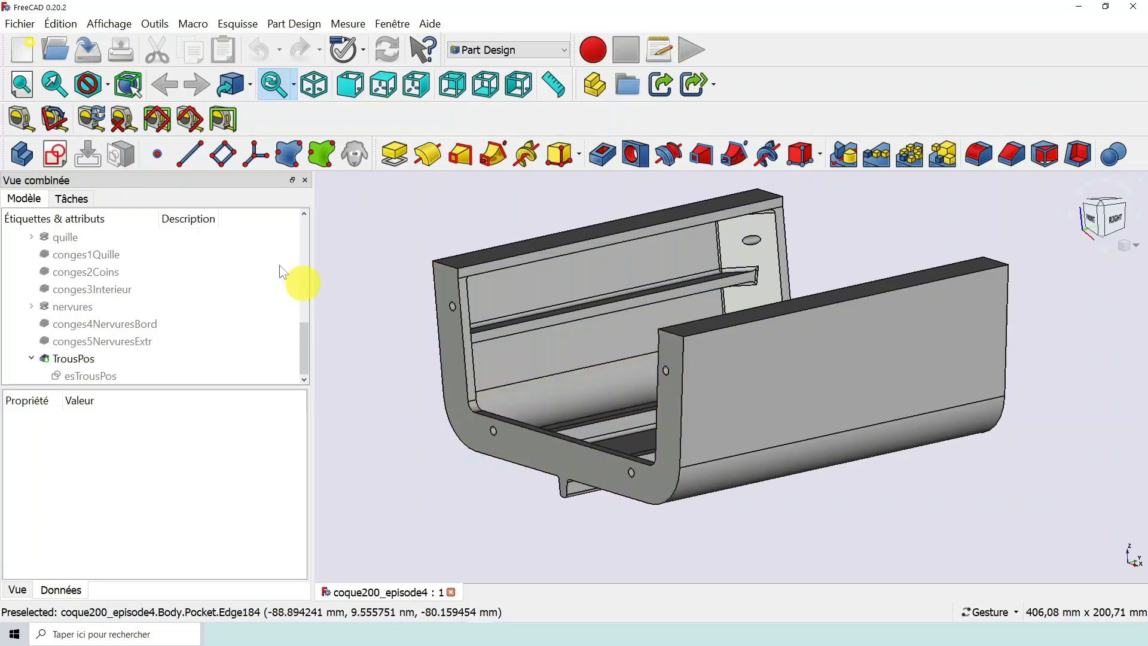
- Open poupe1_ep13.FCStd from the épisode 14 folder and dismiss the loading message
left_click(53, 46)
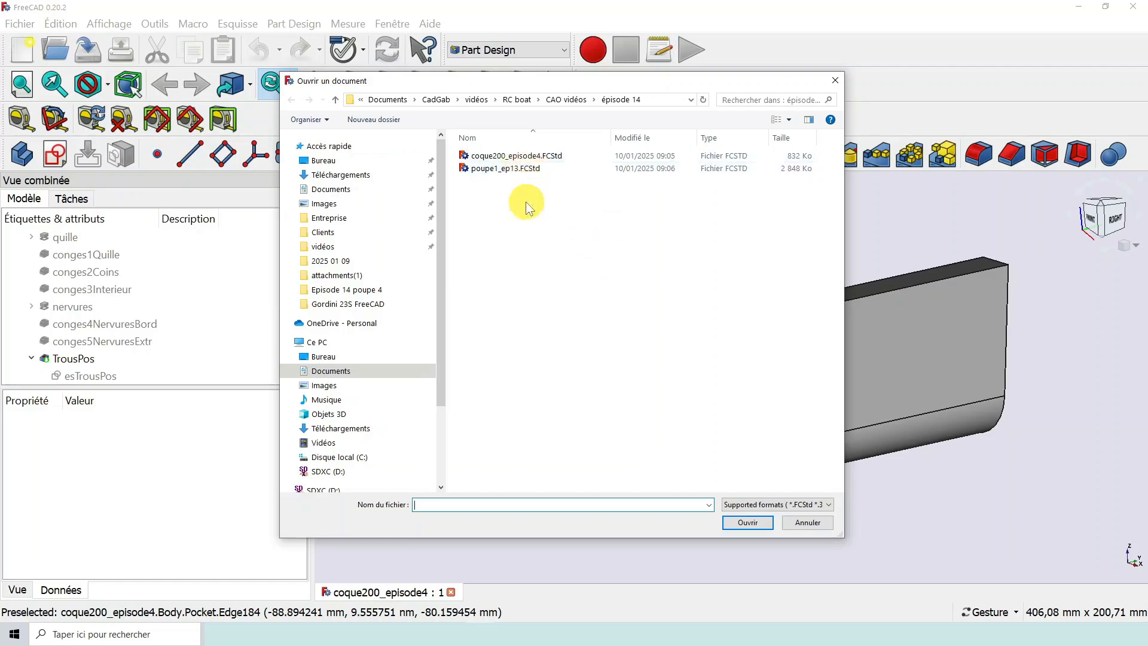
left_click(520, 171)
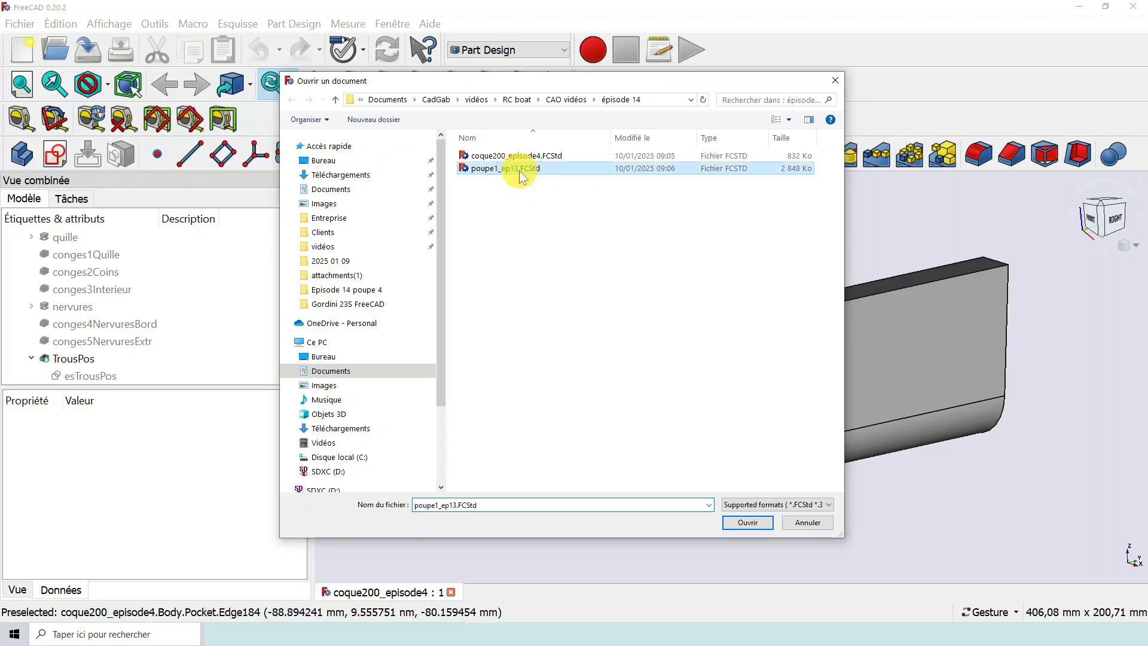
left_click(741, 523)
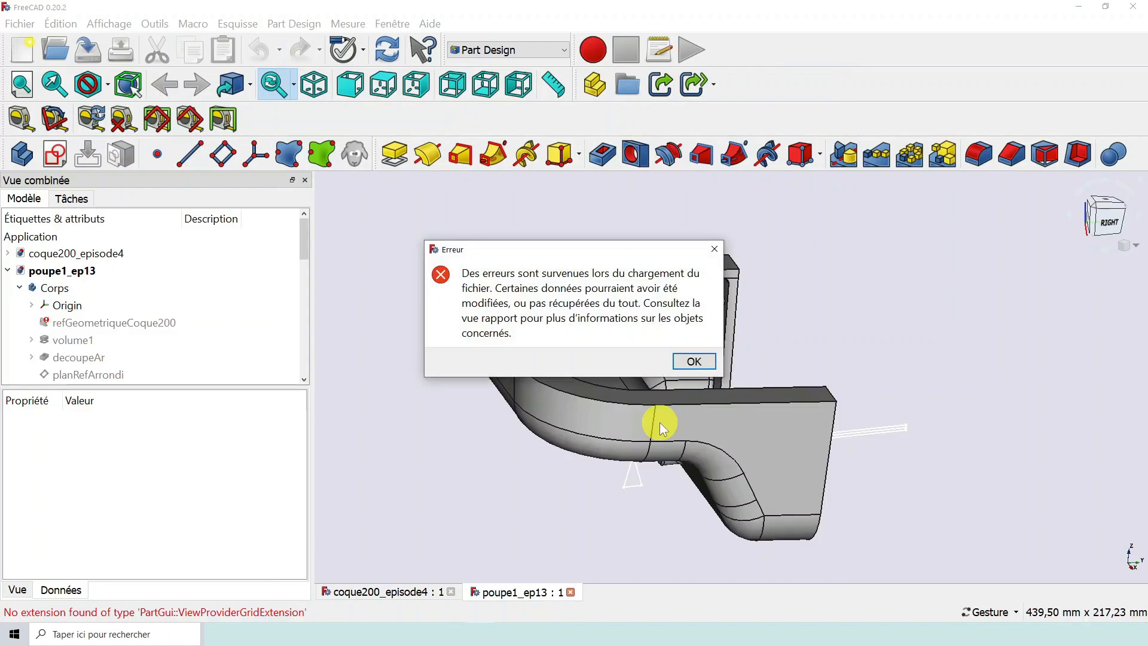
left_click(695, 361)
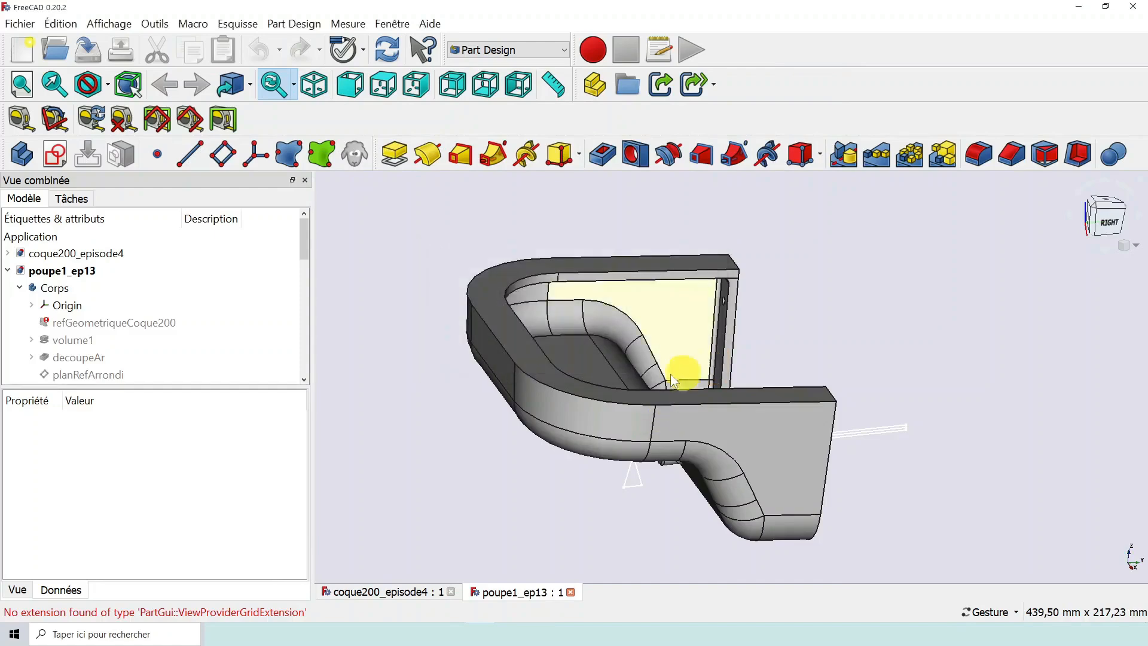
- Examine the stern model in poupe1_ep13 and the link status of its refGeometriqueCoque200 reference
scroll(516, 369, "down", 1)
scroll(545, 423, "up", 2)
left_click_drag(751, 461, 687, 453)
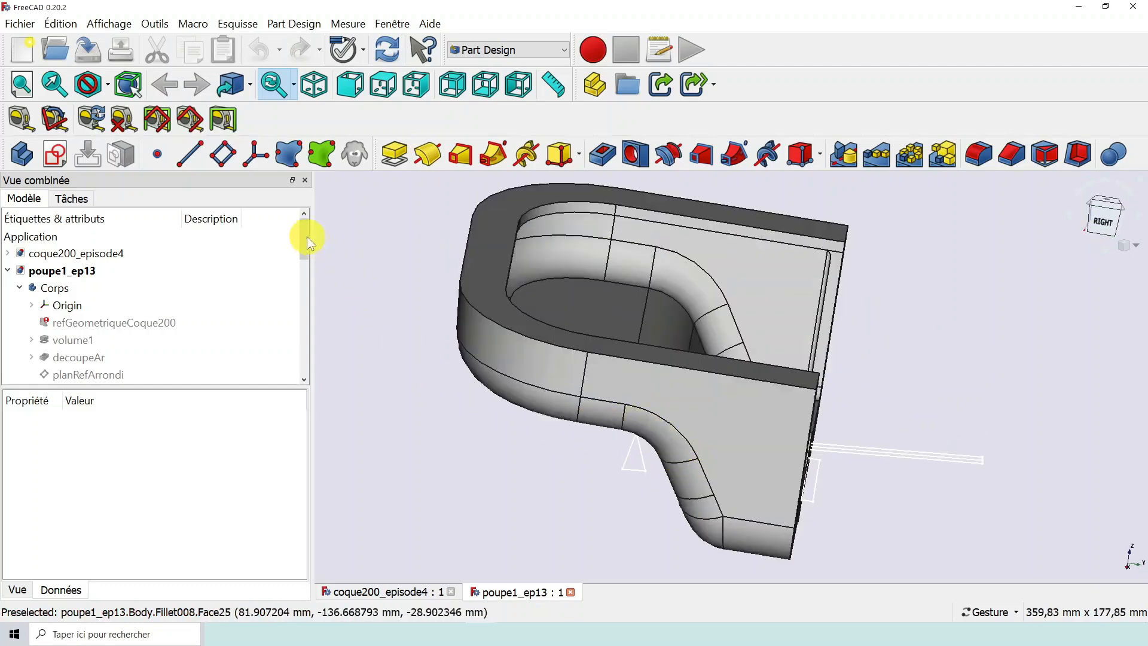
mouse_move(307, 238)
left_mouse_down()
mouse_move(309, 363)
mouse_move(296, 245)
left_mouse_up()
mouse_move(177, 302)
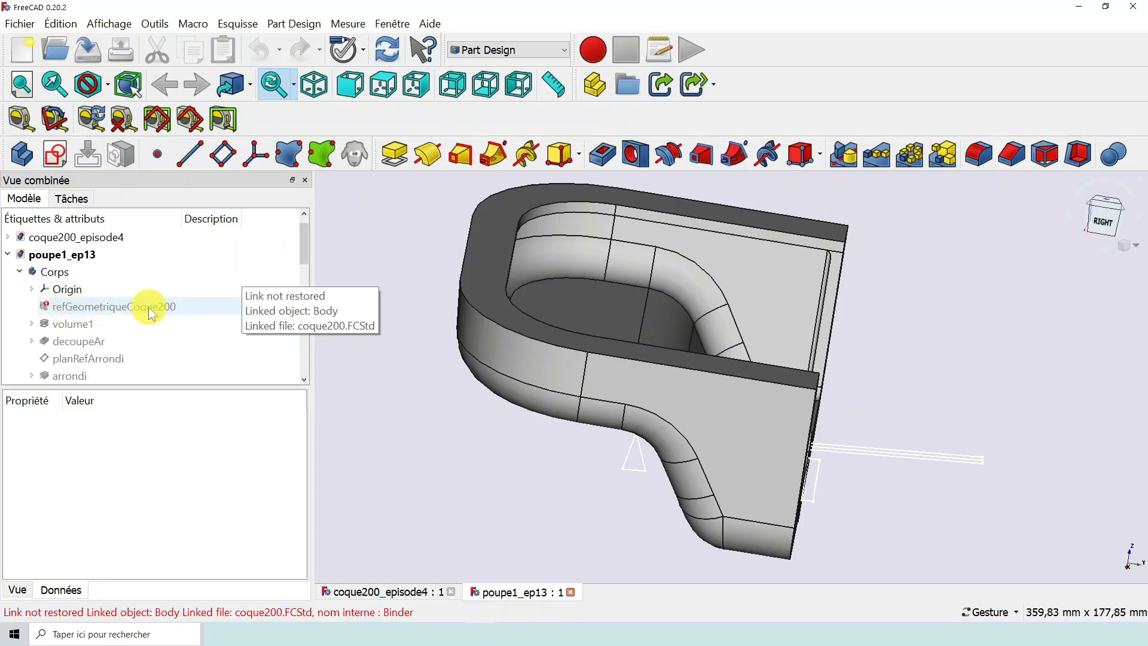
left_click(71, 303)
left_click_drag(778, 371, 586, 455)
scroll(741, 433, "down", 2)
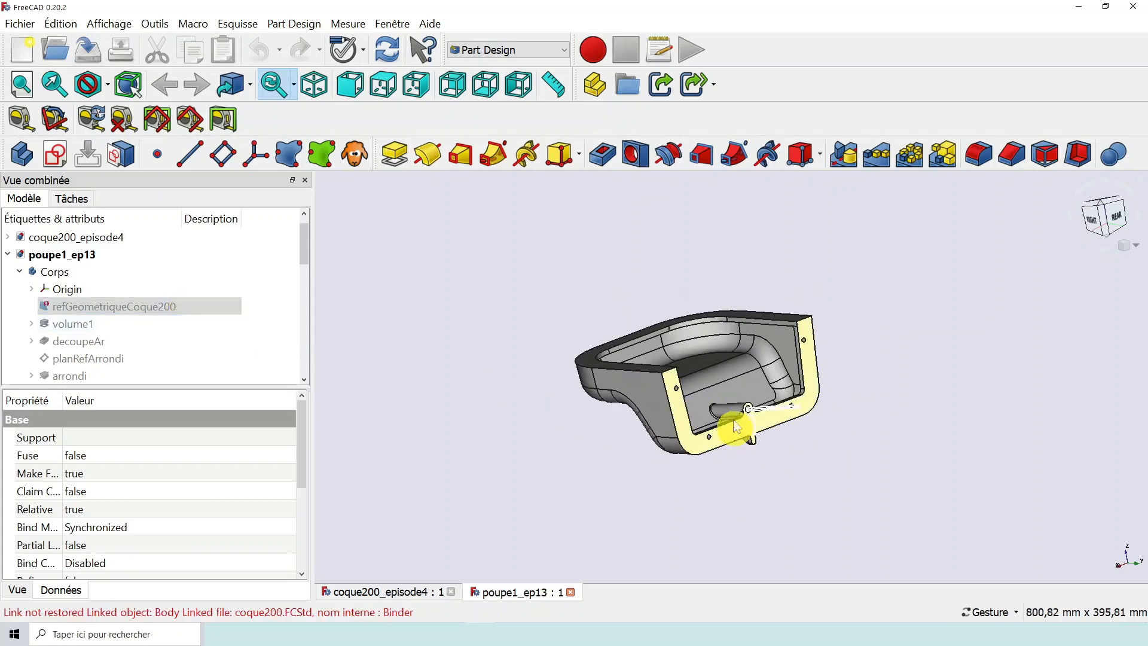
scroll(728, 400, "up", 6)
scroll(758, 397, "down", 2)
left_click_drag(866, 430, 798, 429)
mouse_move(736, 382)
left_mouse_down()
mouse_move(751, 389)
mouse_move(751, 374)
left_mouse_up()
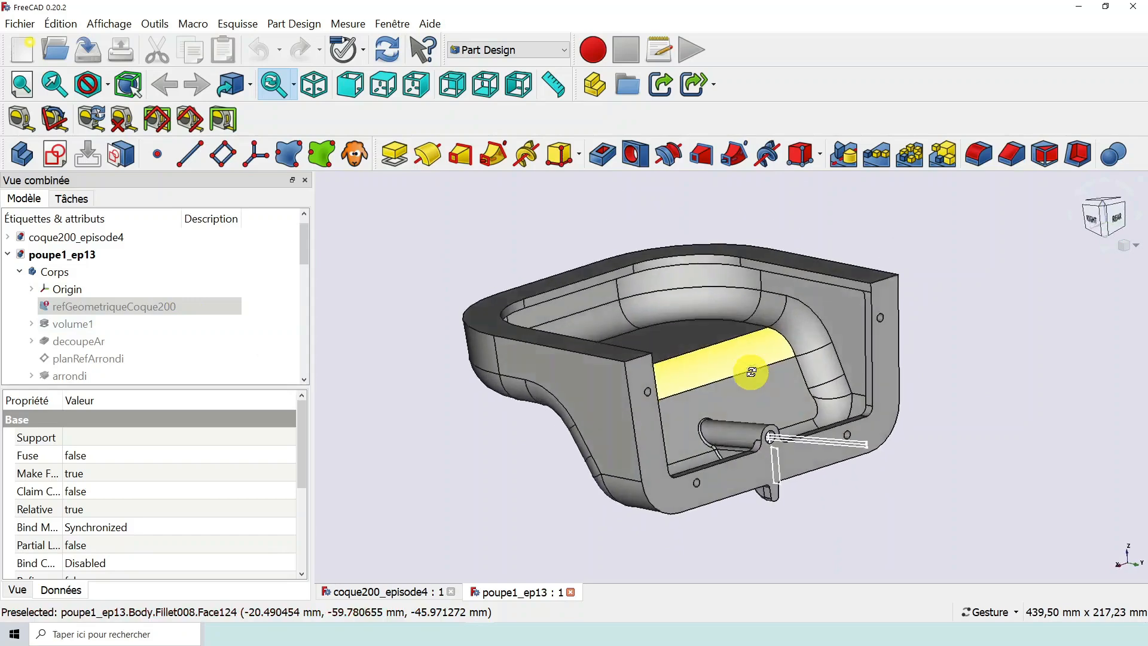
- Compare the coque200_episode4 hull with the poupe1_ep13 stern that references it
left_click(409, 597)
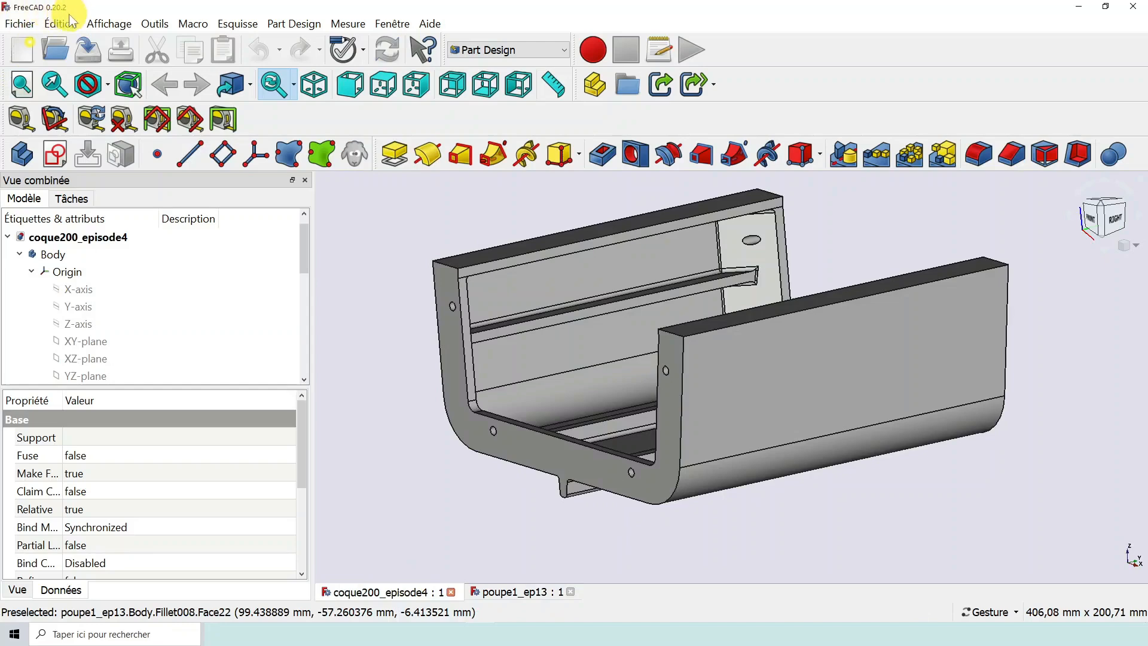
mouse_move(487, 479)
left_mouse_down()
mouse_move(576, 475)
mouse_move(489, 479)
left_mouse_up()
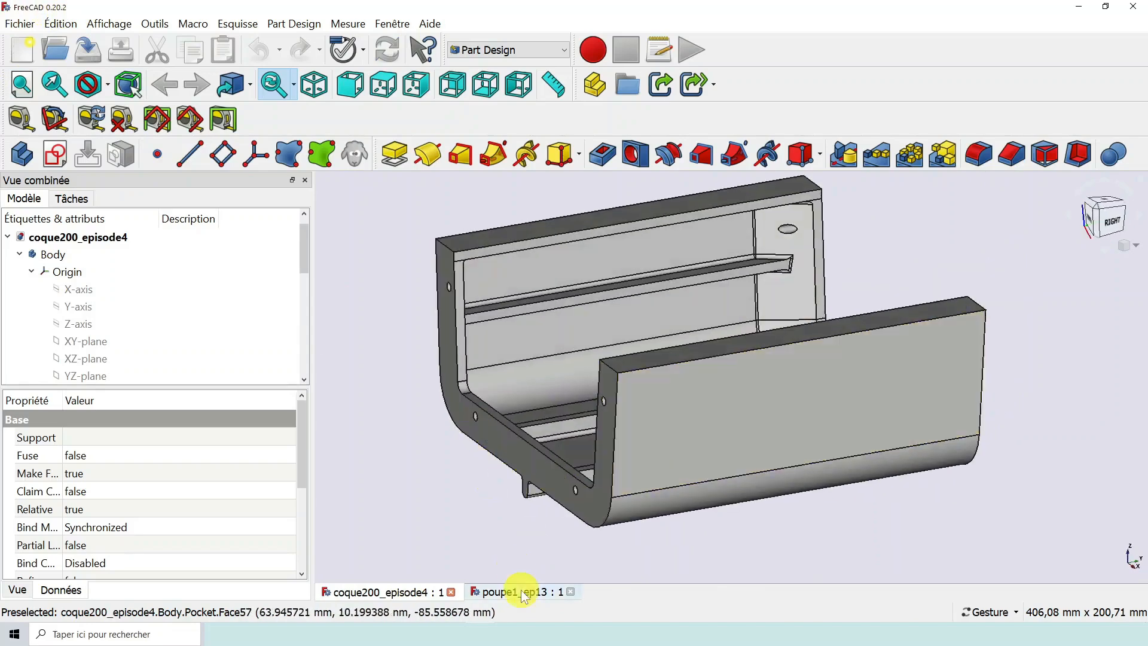
left_click(520, 592)
left_click_drag(594, 413, 290, 328)
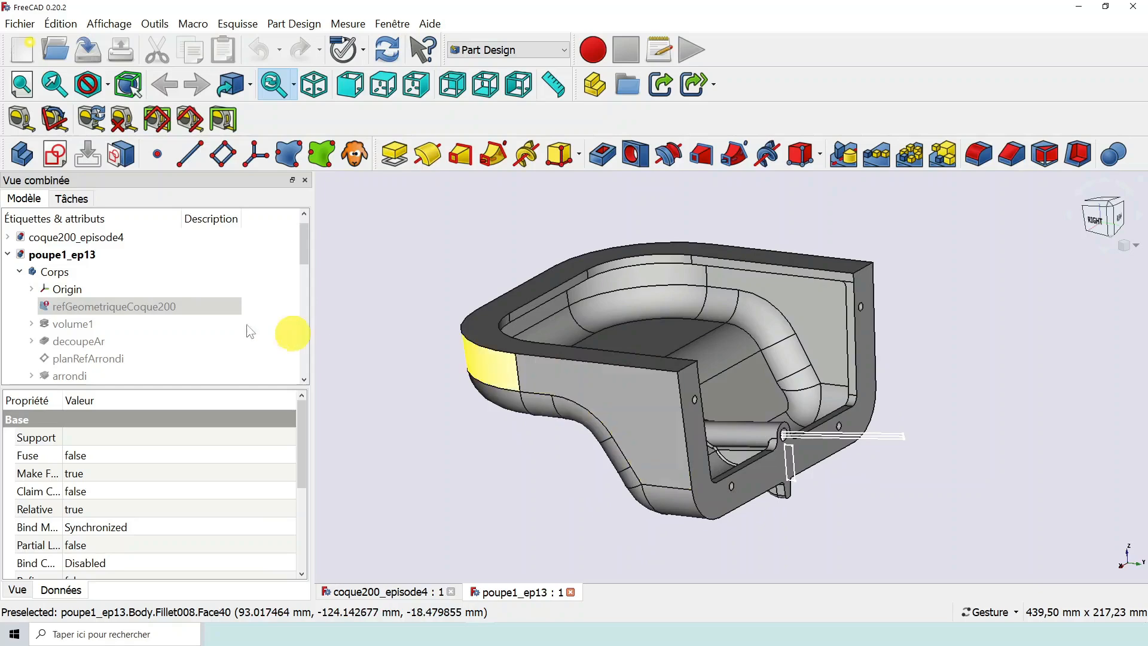
left_click_drag(469, 454, 500, 462)
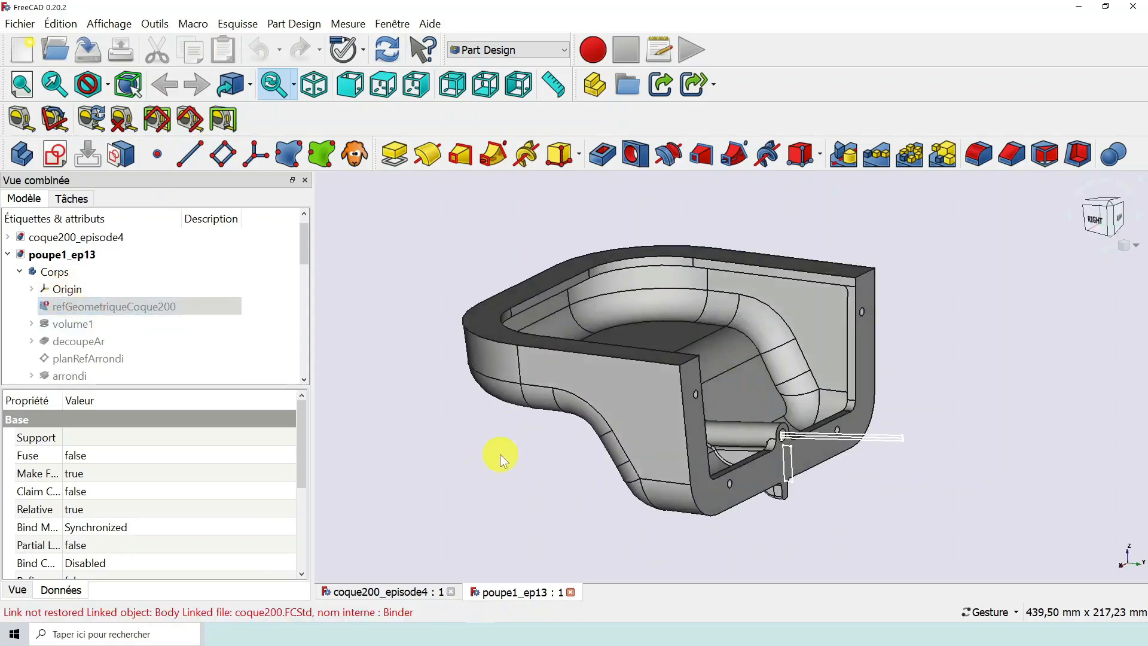
- Close the poupe1_ep13 and coque200_episode4 documents and switch to FreeCAD 1.0.0 in a maximised window
left_click(572, 593)
left_click(450, 590)
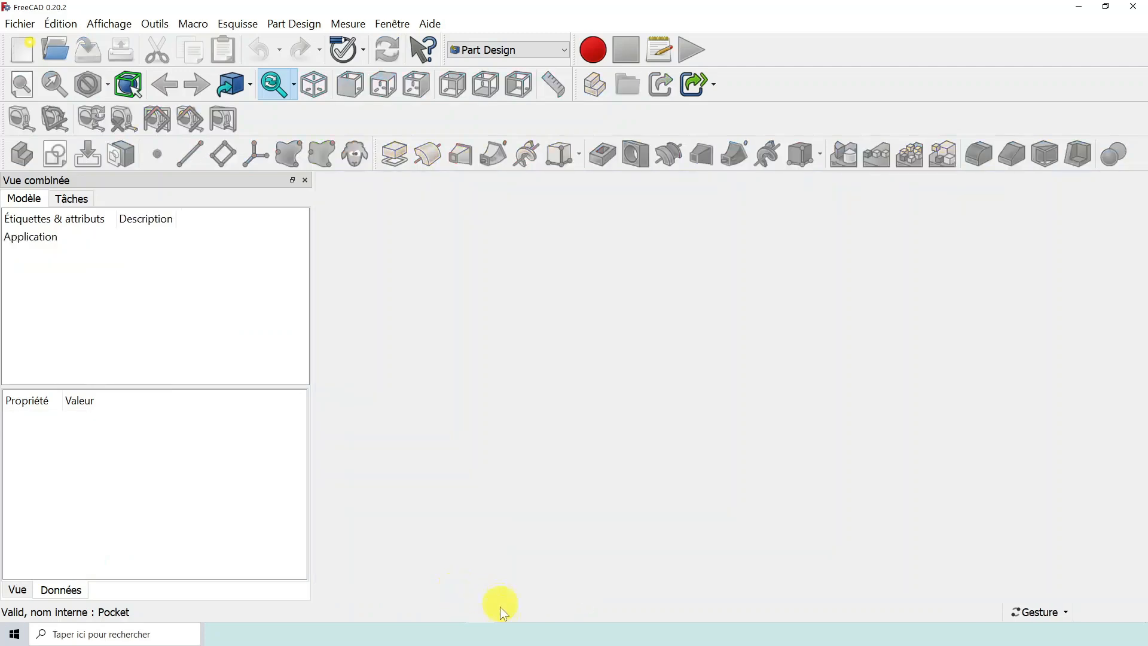
left_click(505, 632)
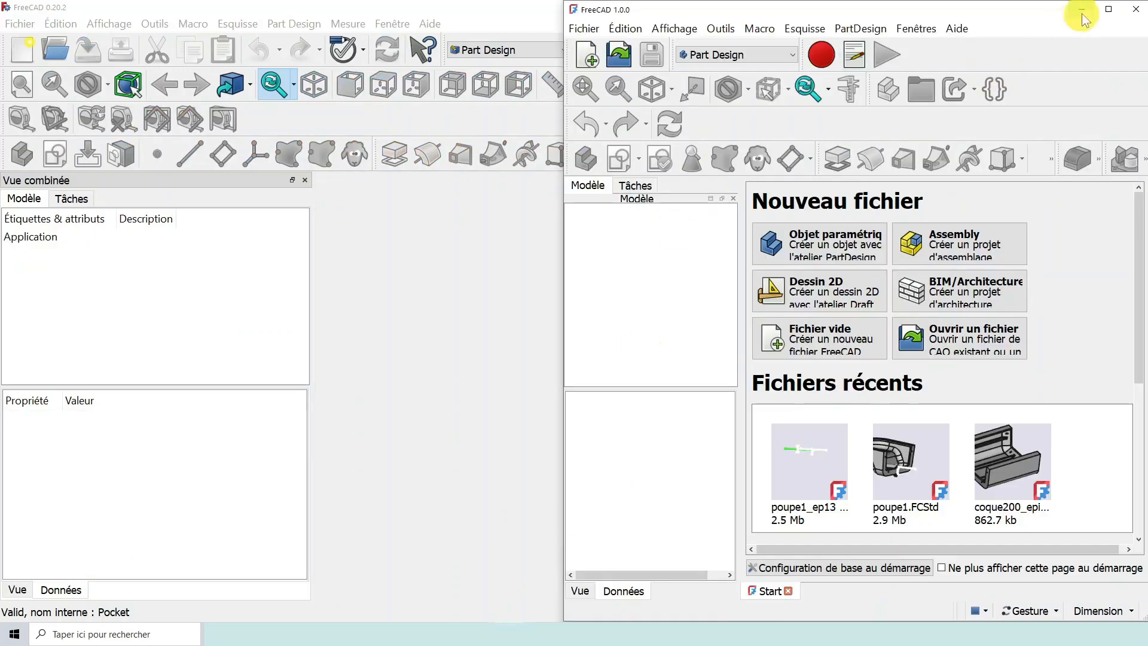
left_click(1108, 9)
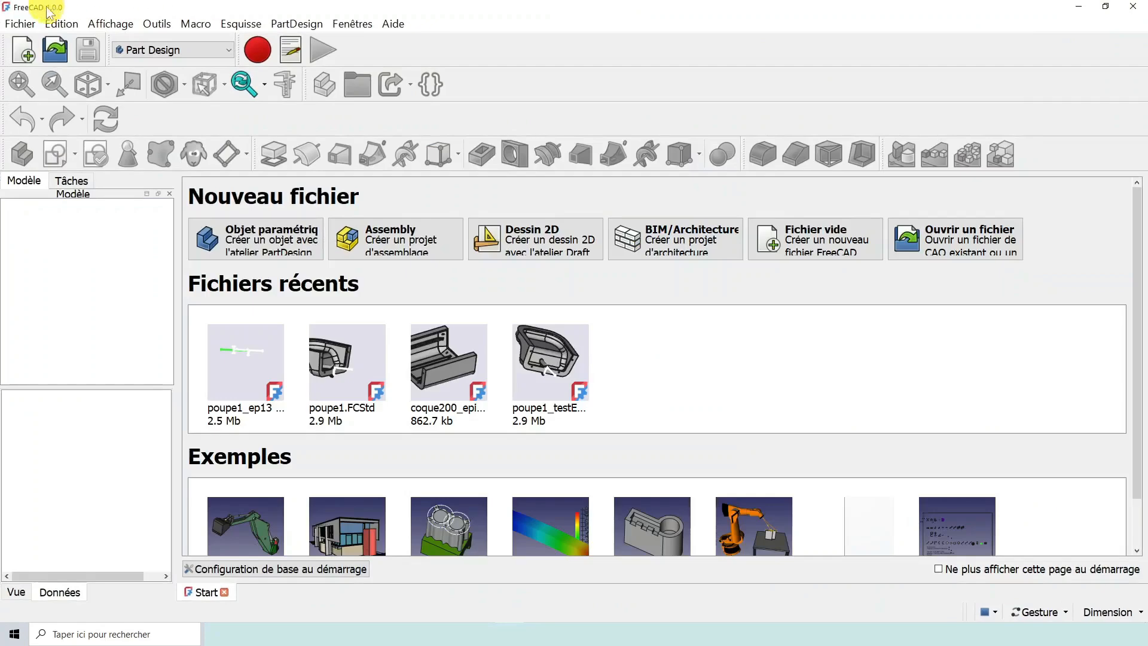
- Open coque200_episode4.FCStd from the épisode 14 folder inside RC boat > CAO vidéos
left_click(59, 55)
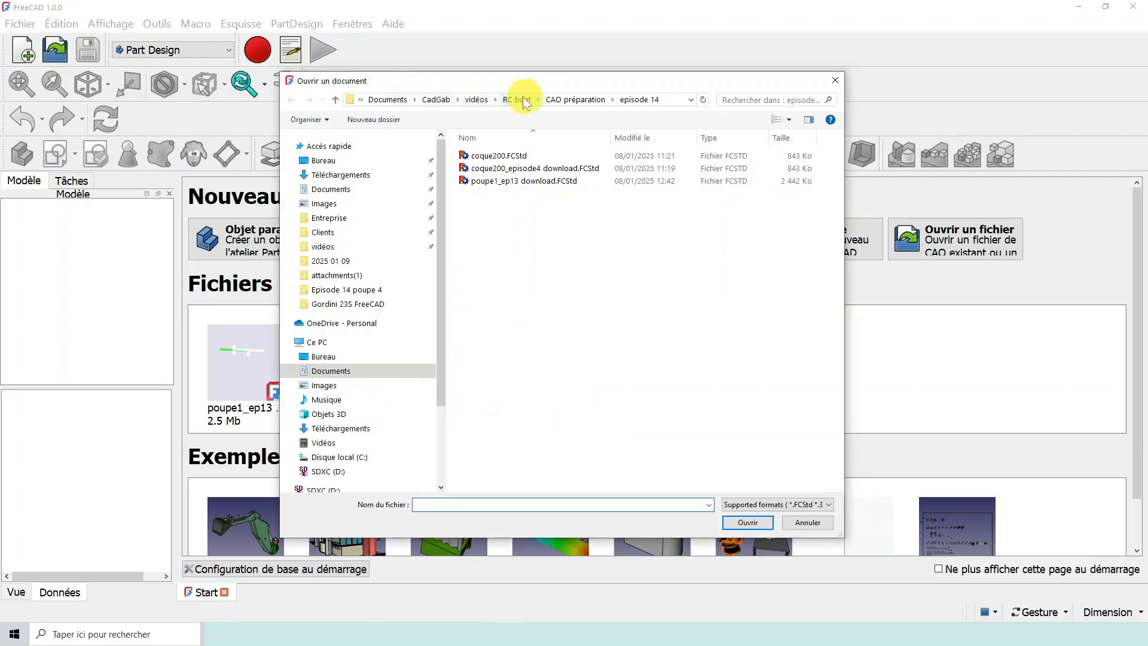
left_click(515, 99)
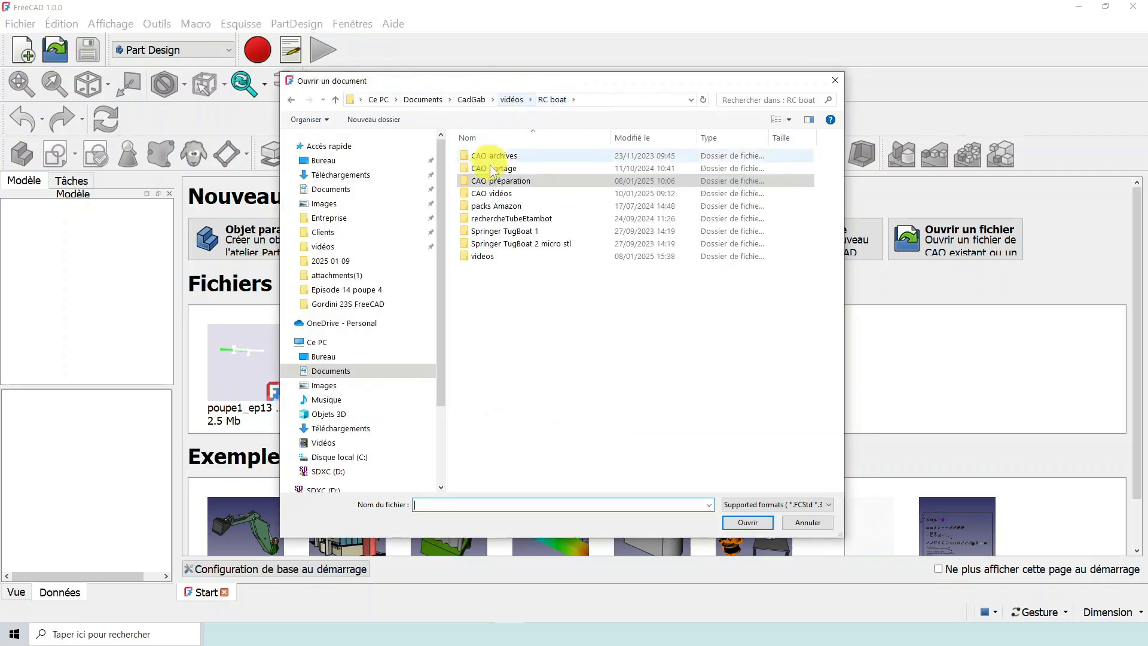
double_click(499, 193)
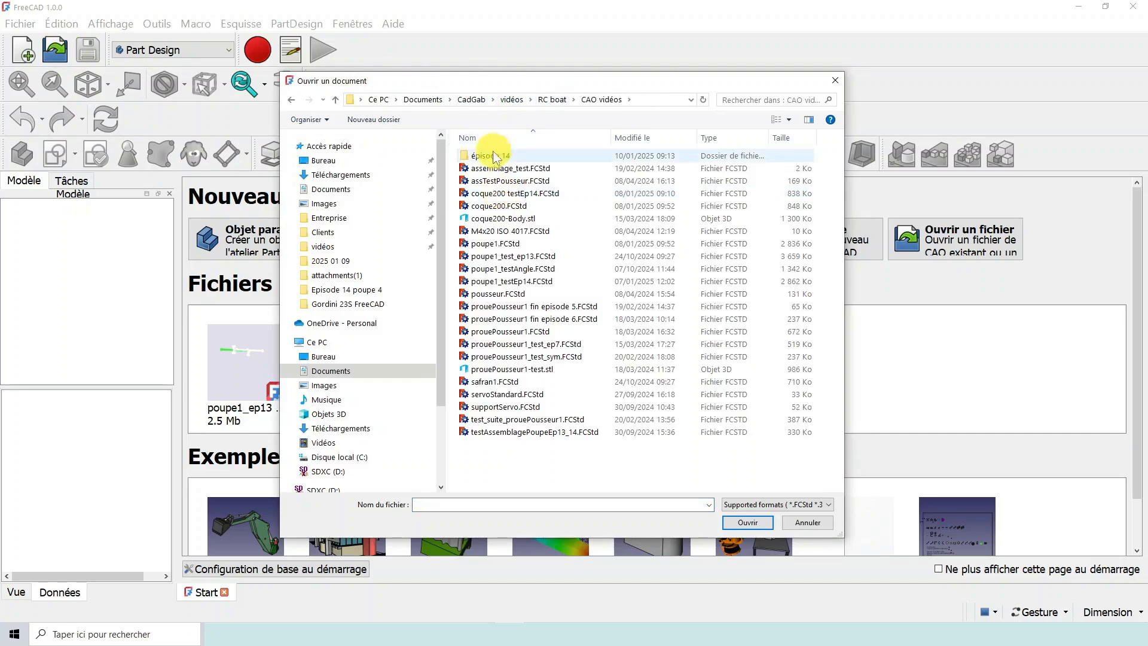
double_click(498, 156)
left_click(492, 156)
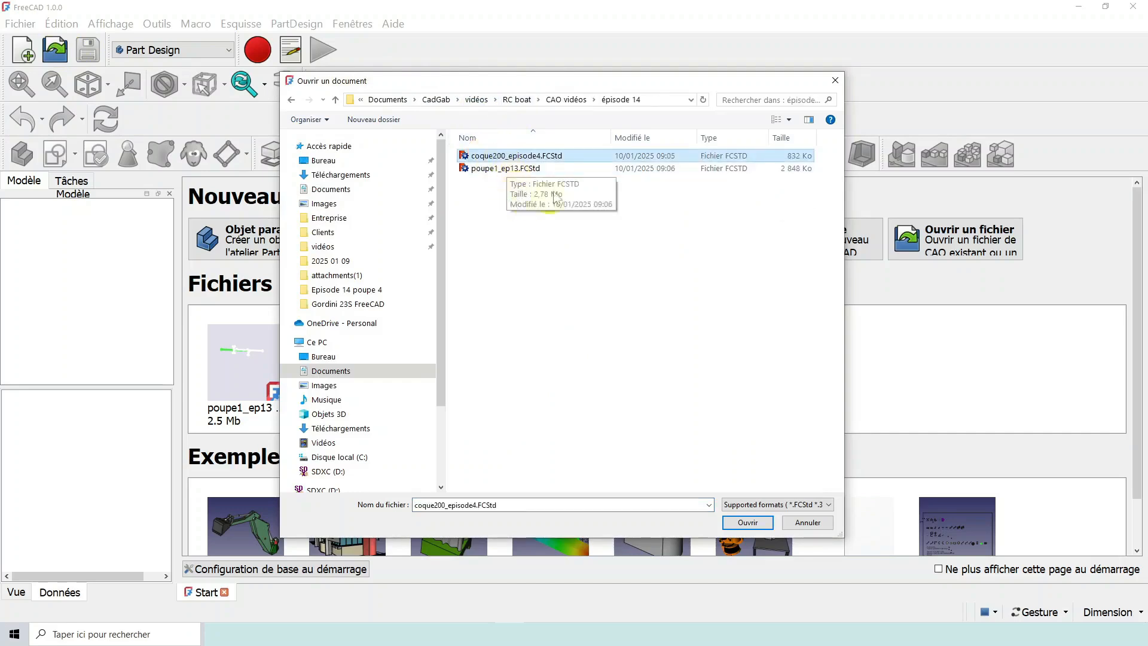
left_click(504, 156)
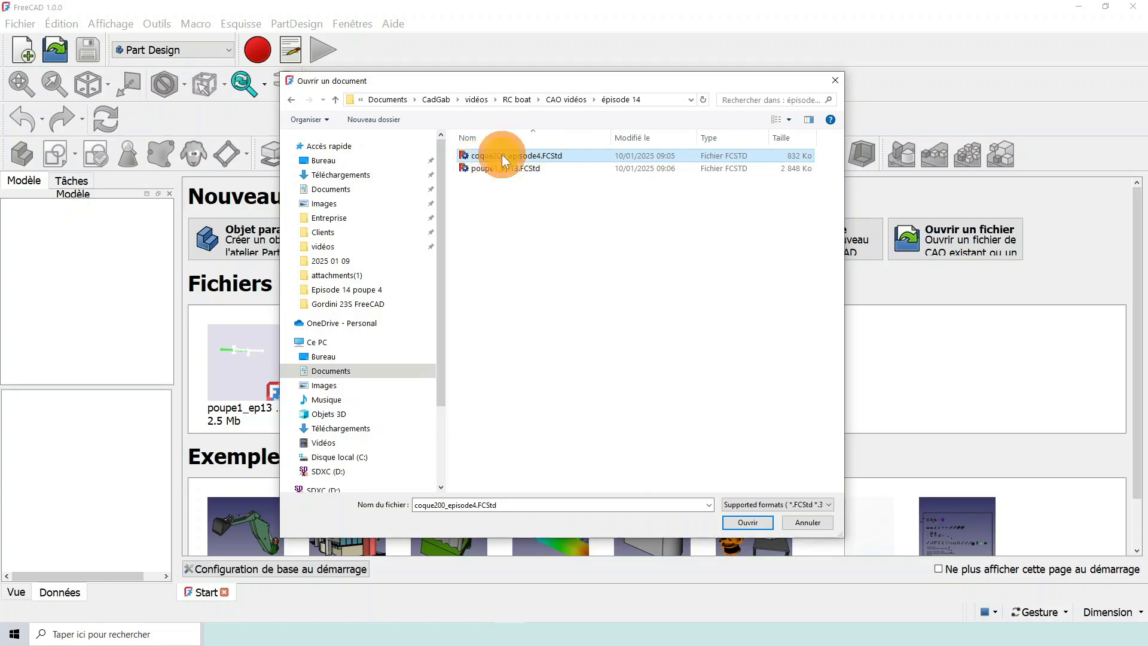
left_click(743, 523)
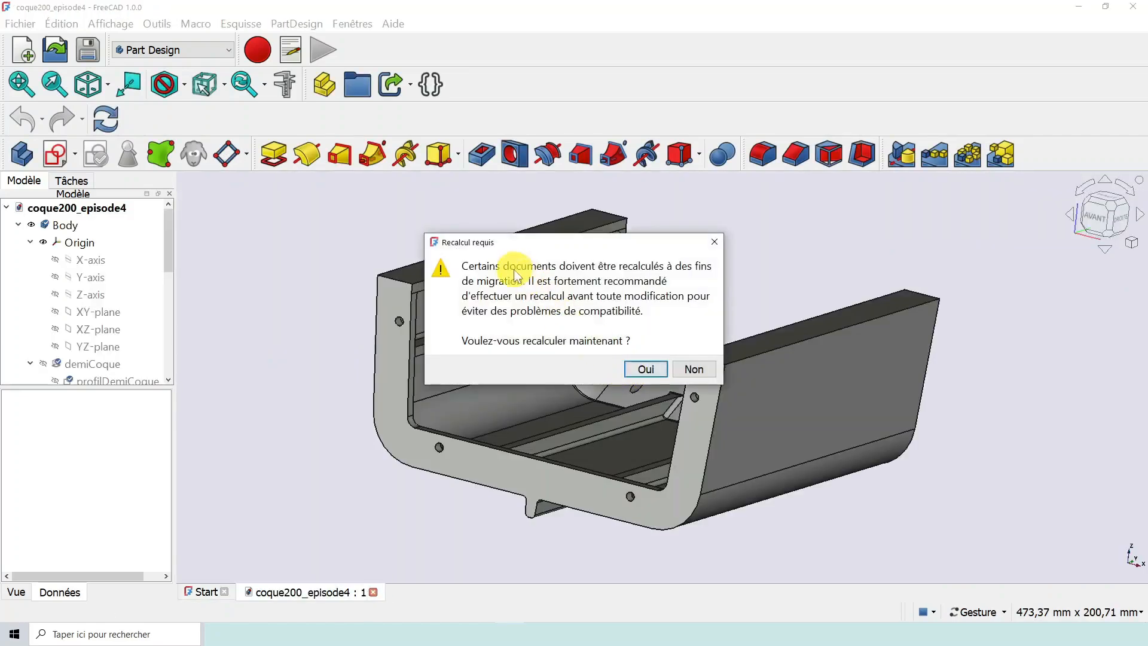
- Accept the migration recalculation of coque200_episode4 and dismiss the recalculation message
left_click_drag(559, 246, 647, 205)
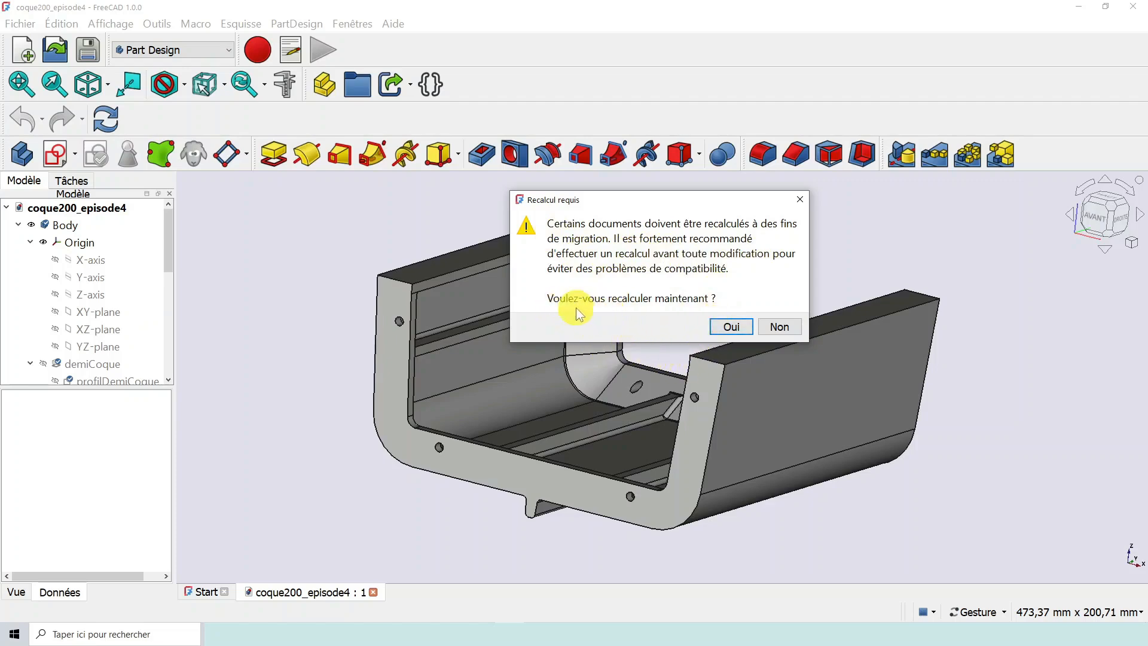
left_click(734, 326)
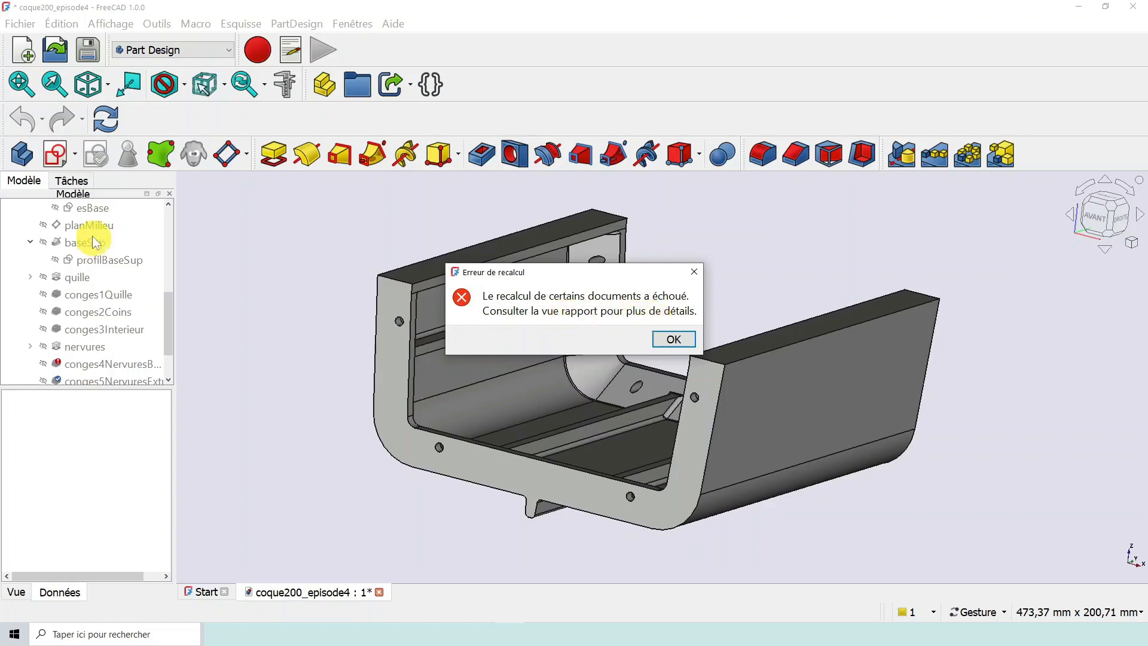
left_click(674, 339)
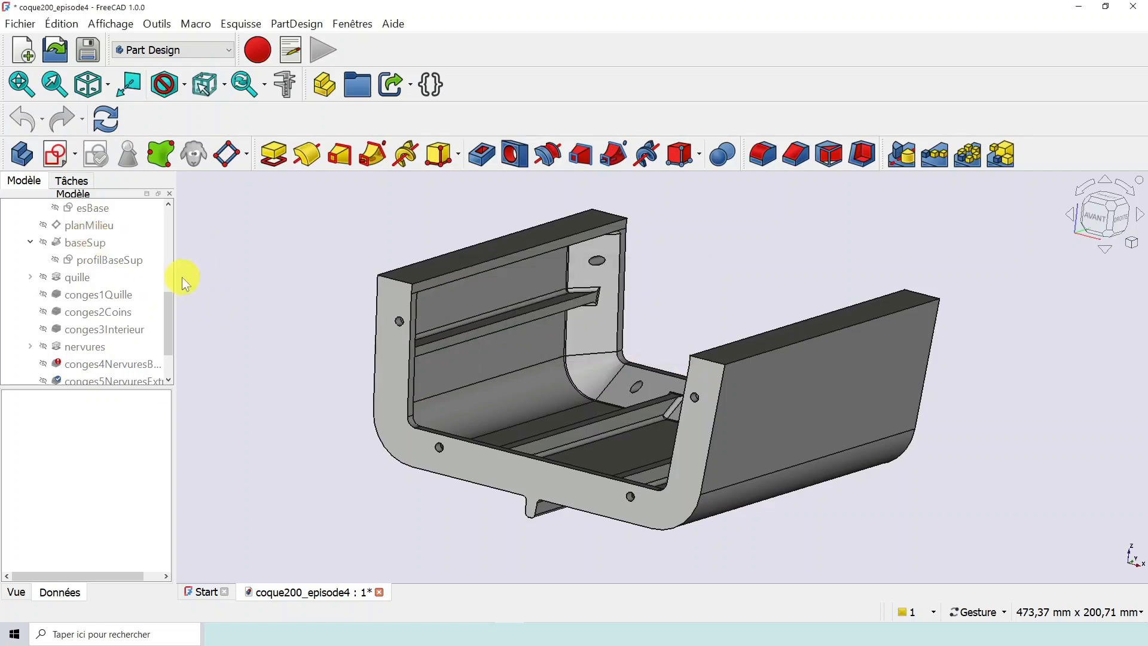
- Widen the model tree, select the conges4NervuresBord fillet and check its status against the hull geometry
left_click_drag(174, 273, 269, 336)
left_click(123, 312)
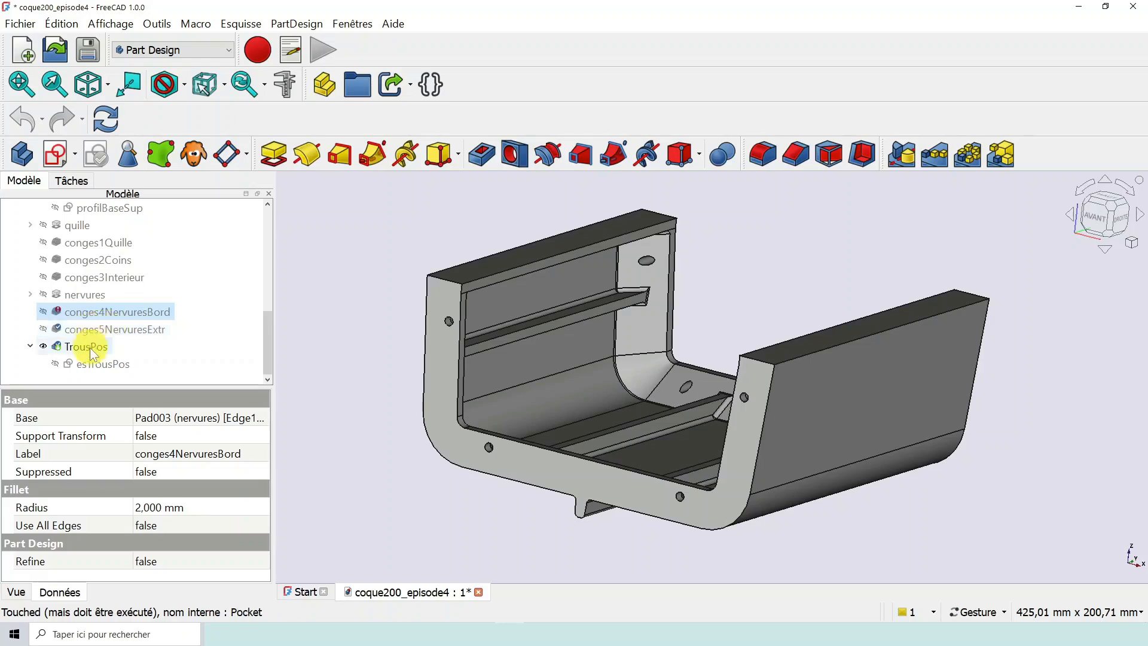
mouse_move(819, 259)
left_mouse_down()
mouse_move(761, 274)
mouse_move(773, 249)
mouse_move(723, 234)
mouse_move(744, 261)
mouse_move(810, 247)
left_mouse_up()
scroll(678, 340, "up", 3)
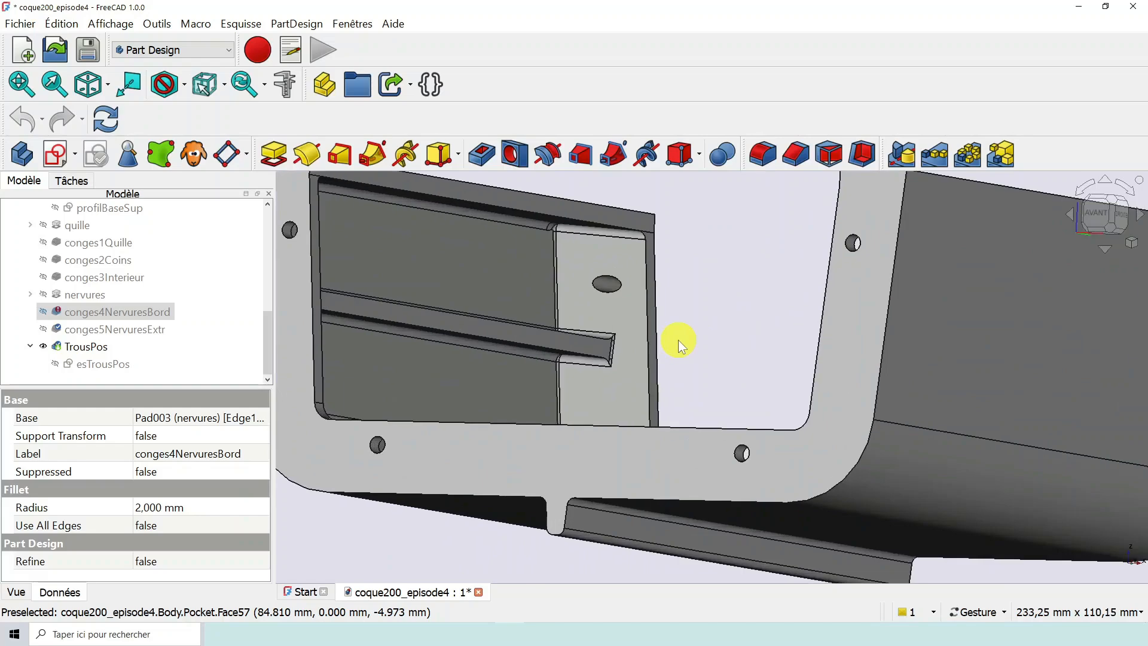
scroll(678, 340, "down", 2)
mouse_move(96, 317)
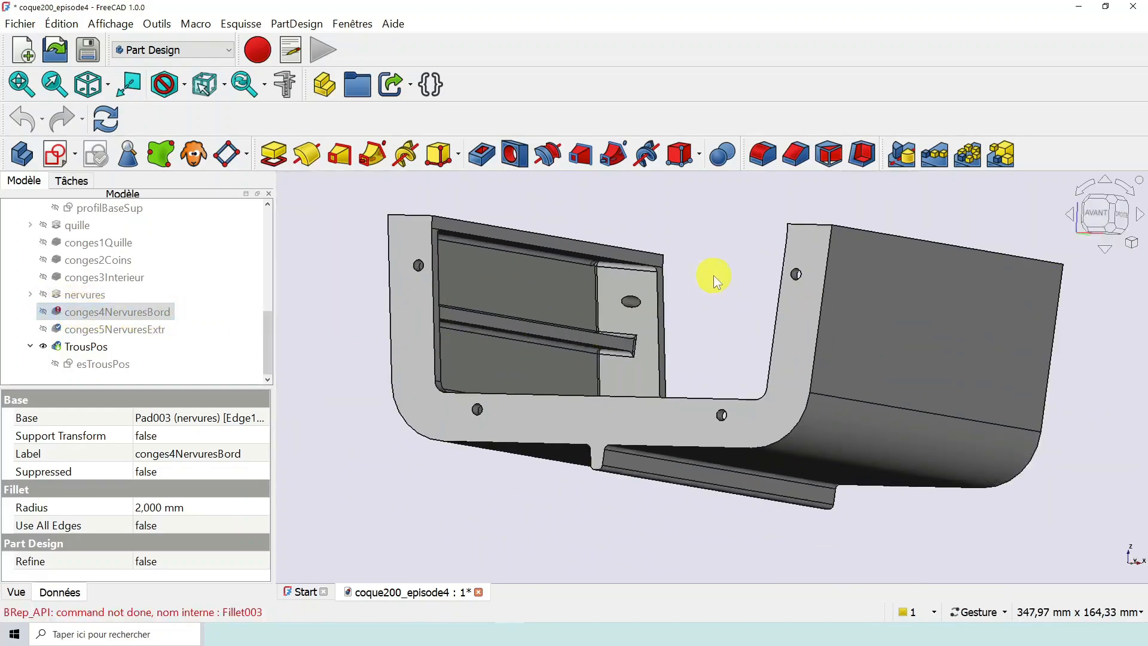
- Inspect the rib ends and the rounded rib edges inside the hull up close
left_click_drag(715, 277, 874, 397)
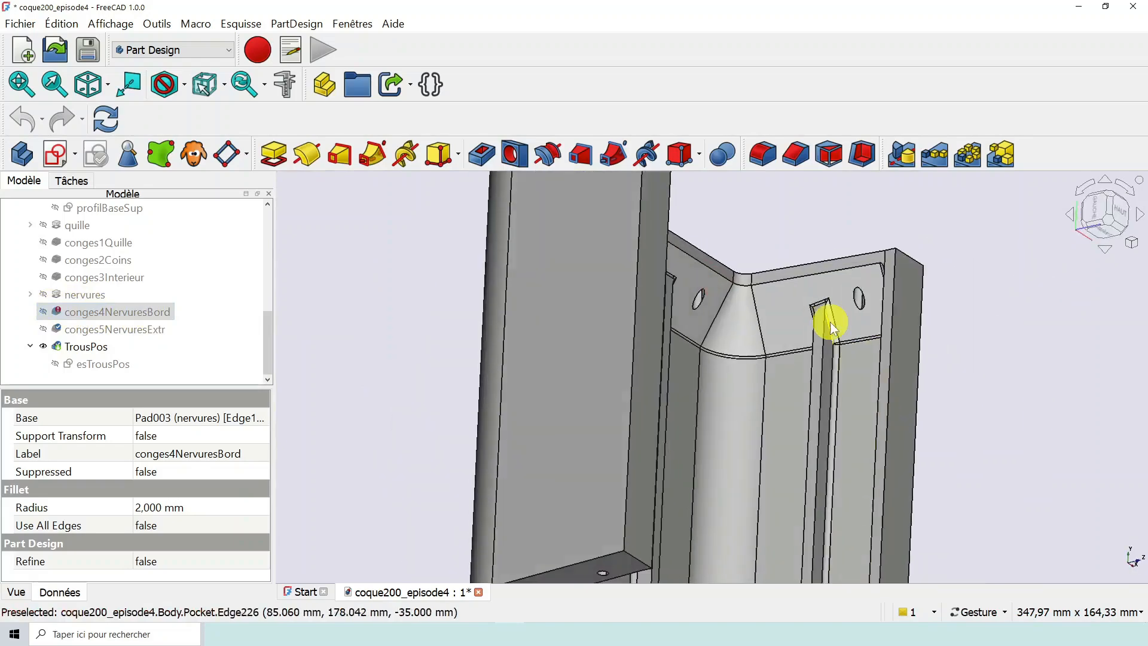
scroll(828, 310, "up", 5)
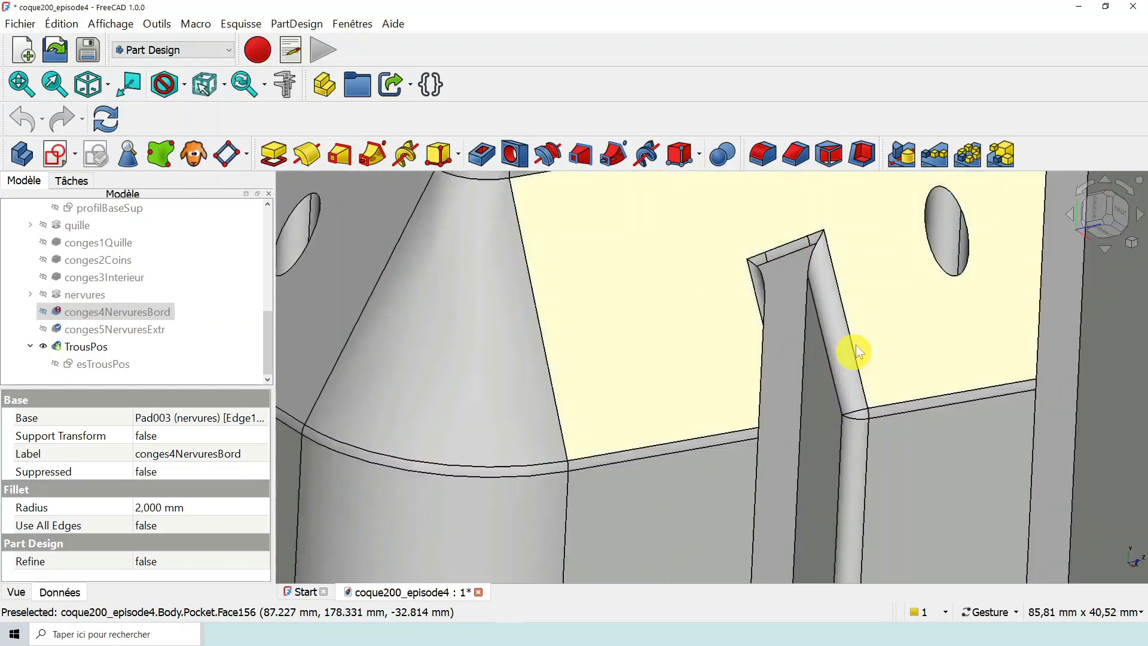
scroll(855, 345, "down", 8)
left_click_drag(782, 397, 579, 288)
scroll(586, 286, "up", 1)
scroll(674, 352, "up", 5)
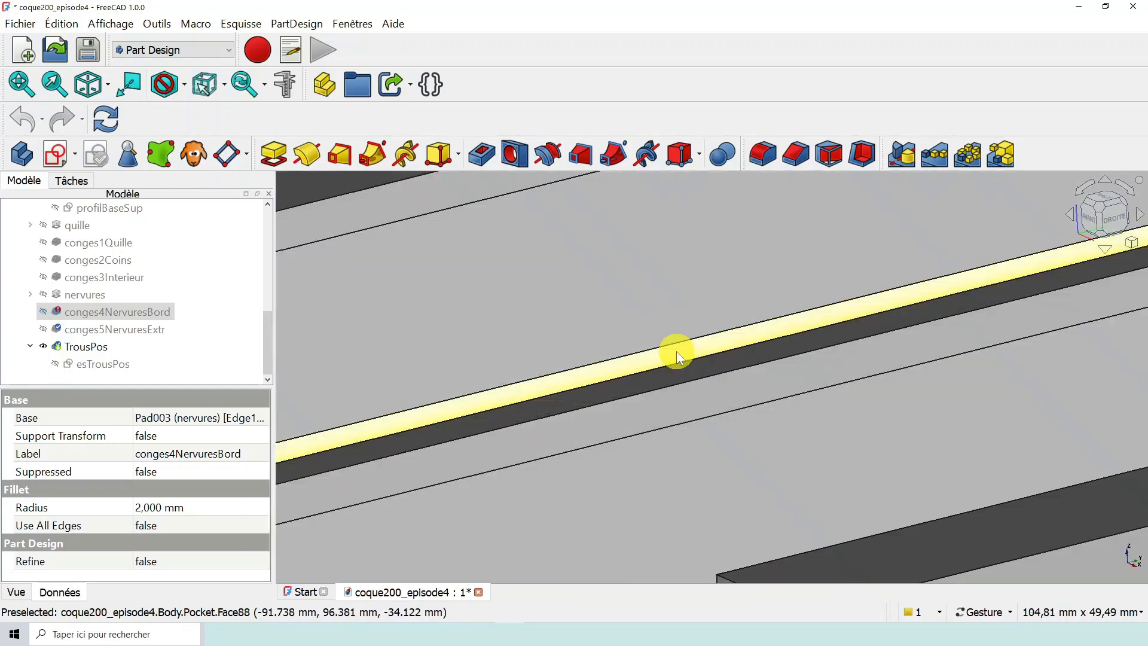
left_click_drag(726, 390, 845, 427)
scroll(801, 407, "down", 6)
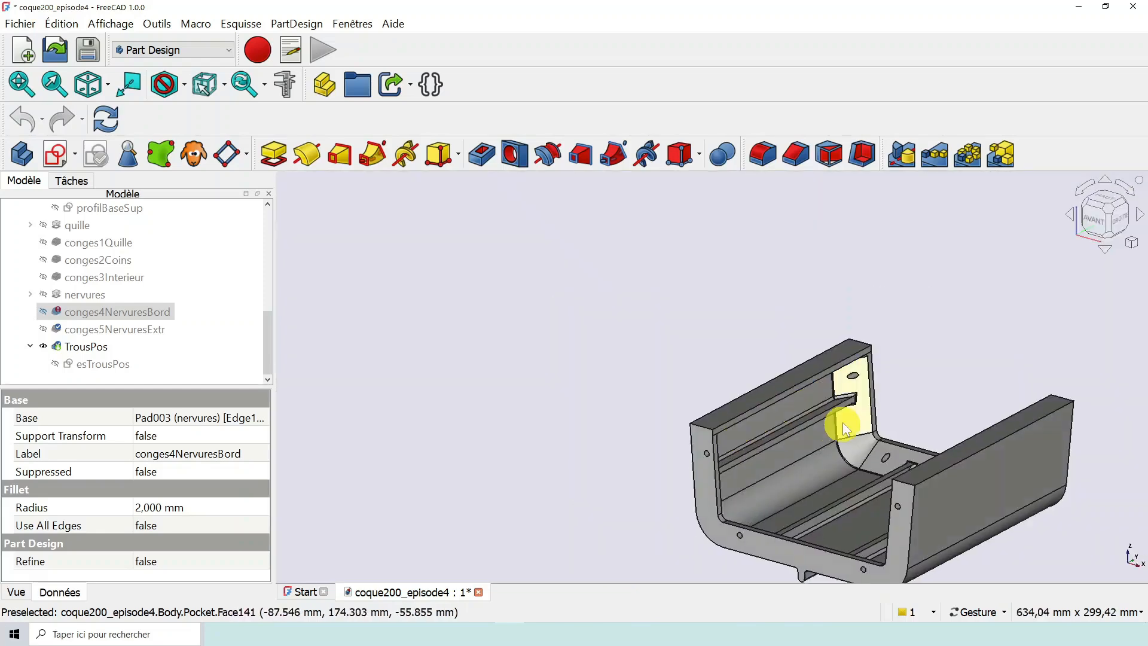
scroll(843, 428, "up", 5)
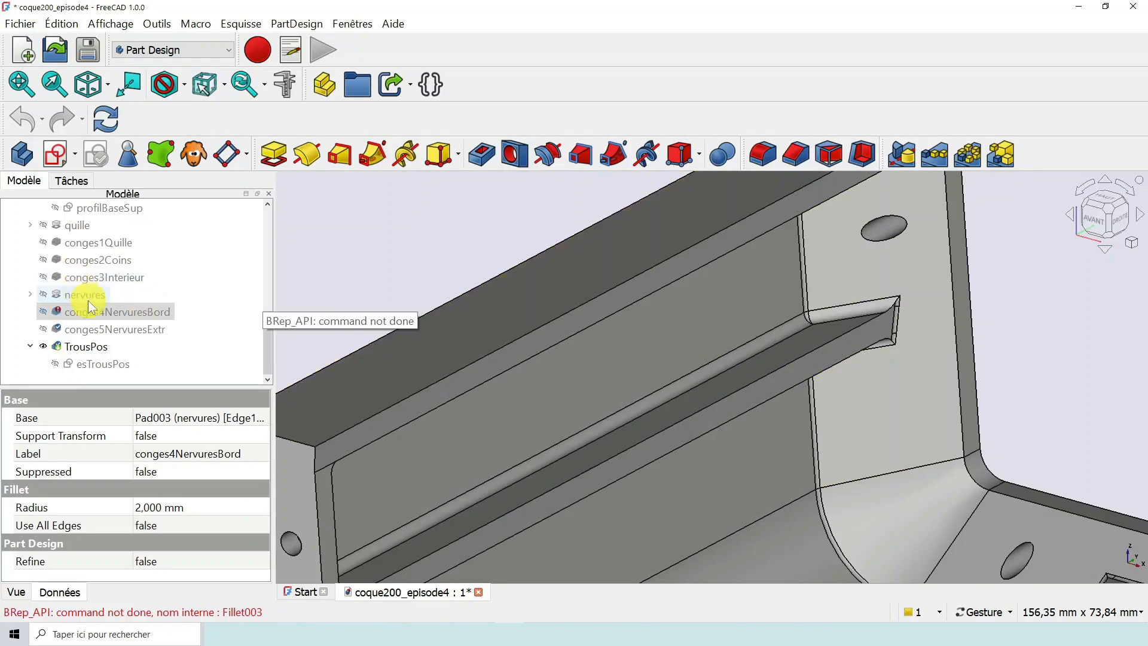
scroll(834, 436, "down", 5)
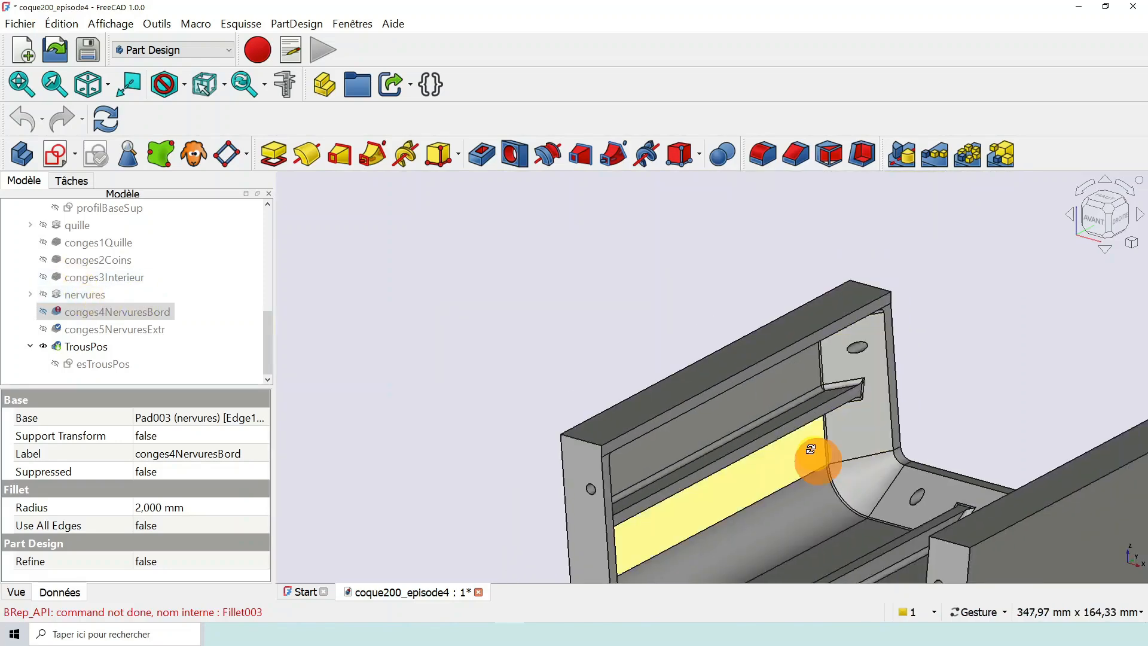
- Examine the whole hull while checking the conges4NervuresBord and TrousPos features in the model tree
left_click_drag(810, 448, 538, 335)
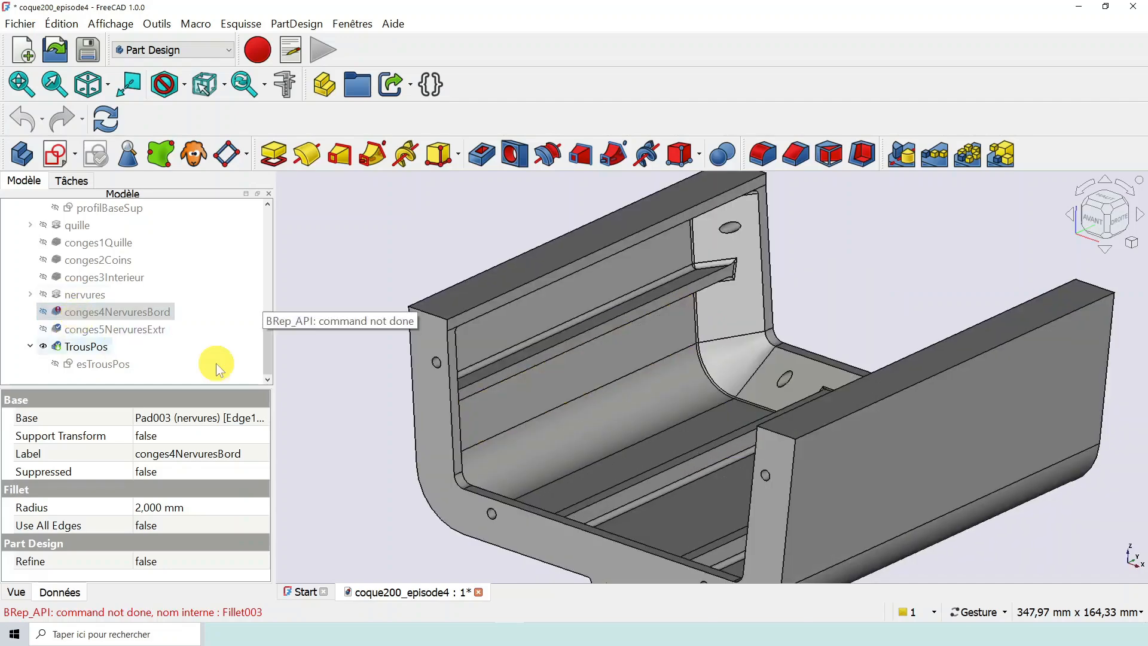
left_click_drag(361, 442, 555, 412)
scroll(646, 389, "down", 3)
scroll(659, 404, "up", 3)
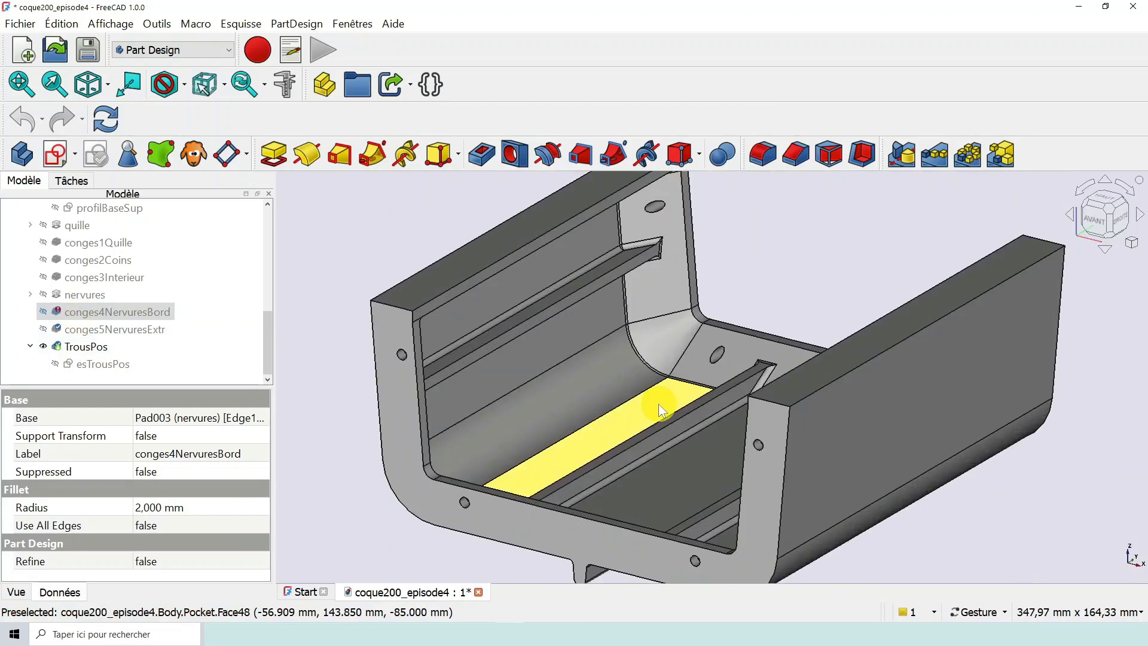
scroll(658, 404, "down", 2)
mouse_move(562, 429)
left_mouse_down()
mouse_move(558, 412)
mouse_move(598, 407)
mouse_move(549, 413)
left_mouse_up()
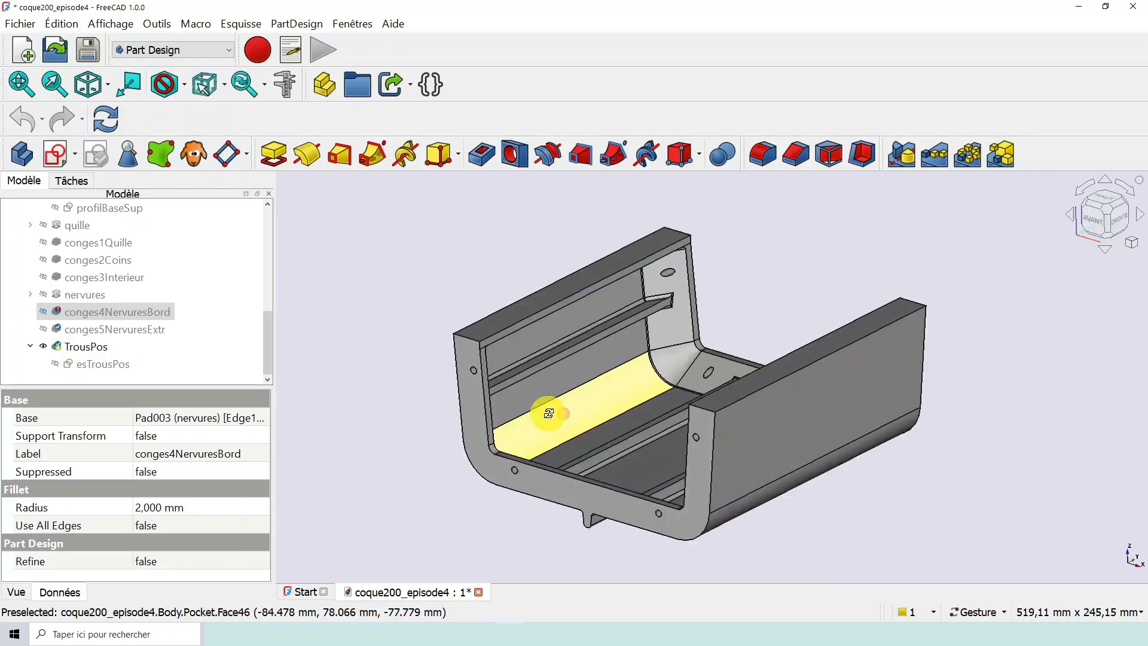
scroll(581, 402, "up", 2)
scroll(581, 401, "down", 2)
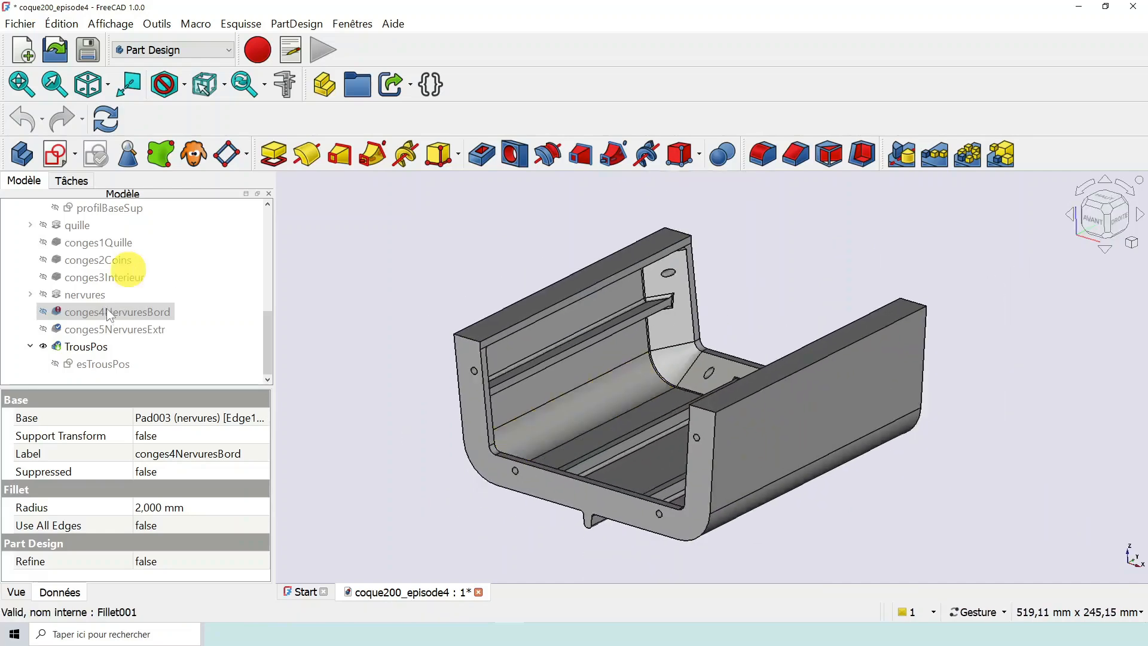
left_click(118, 317)
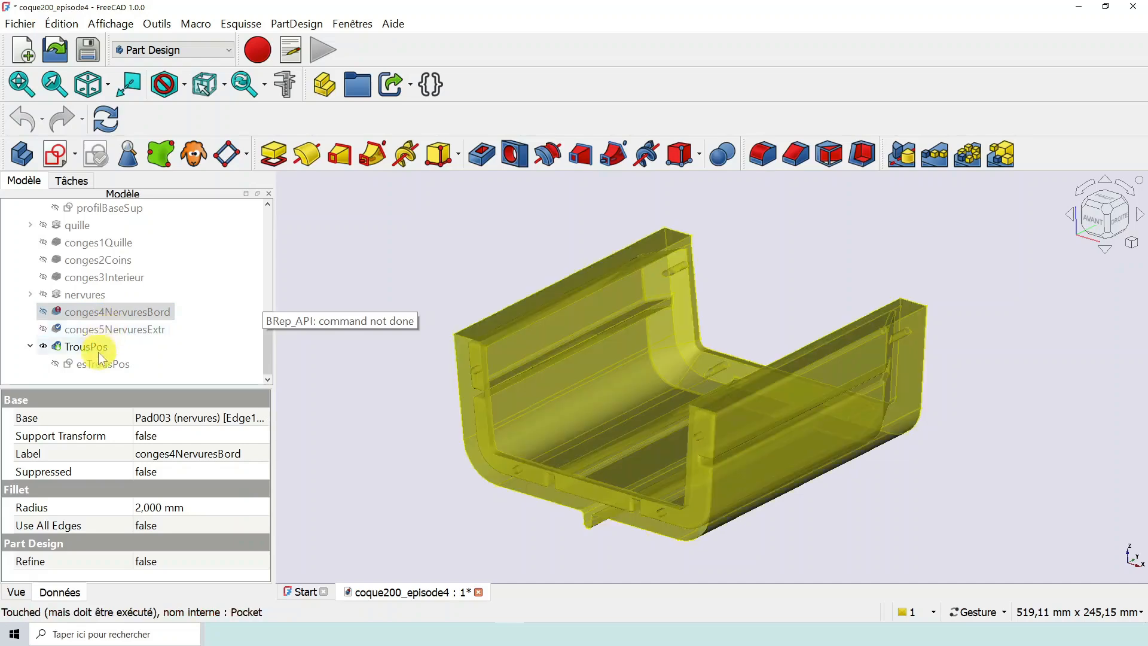
scroll(694, 390, "up", 1)
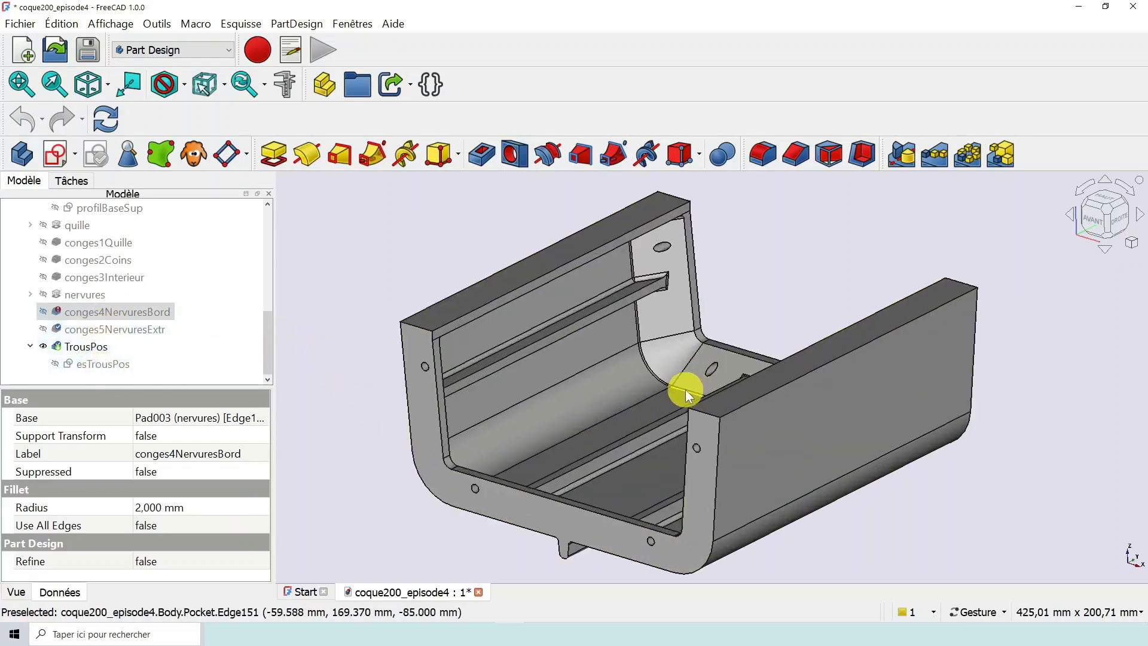
scroll(688, 389, "down", 2)
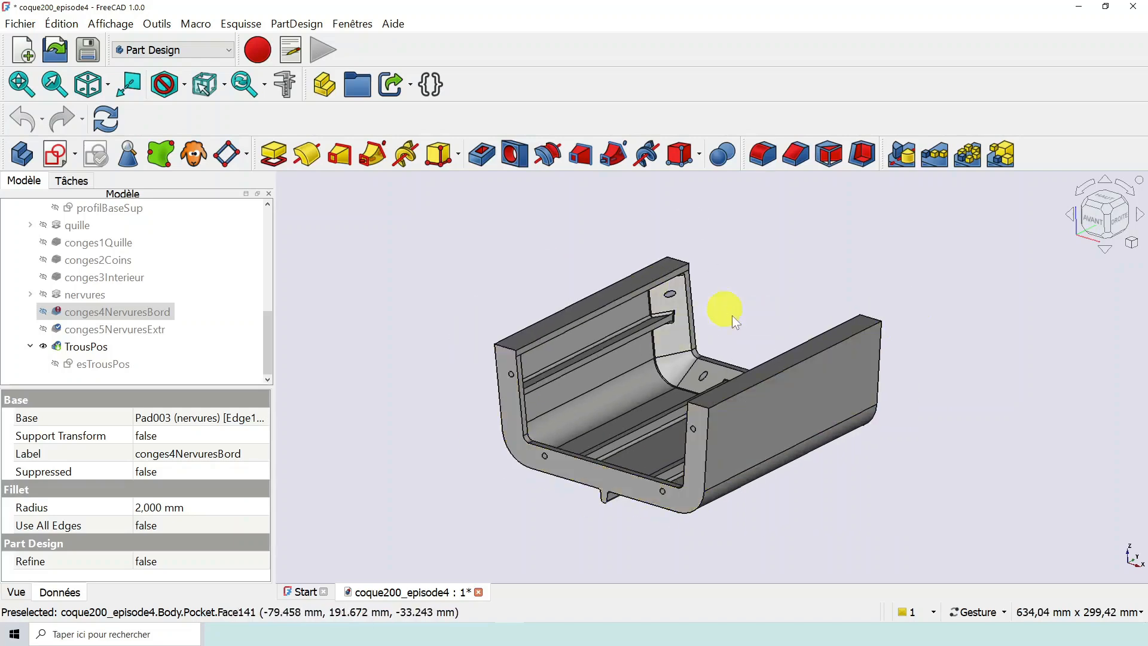
left_click_drag(522, 455, 472, 446)
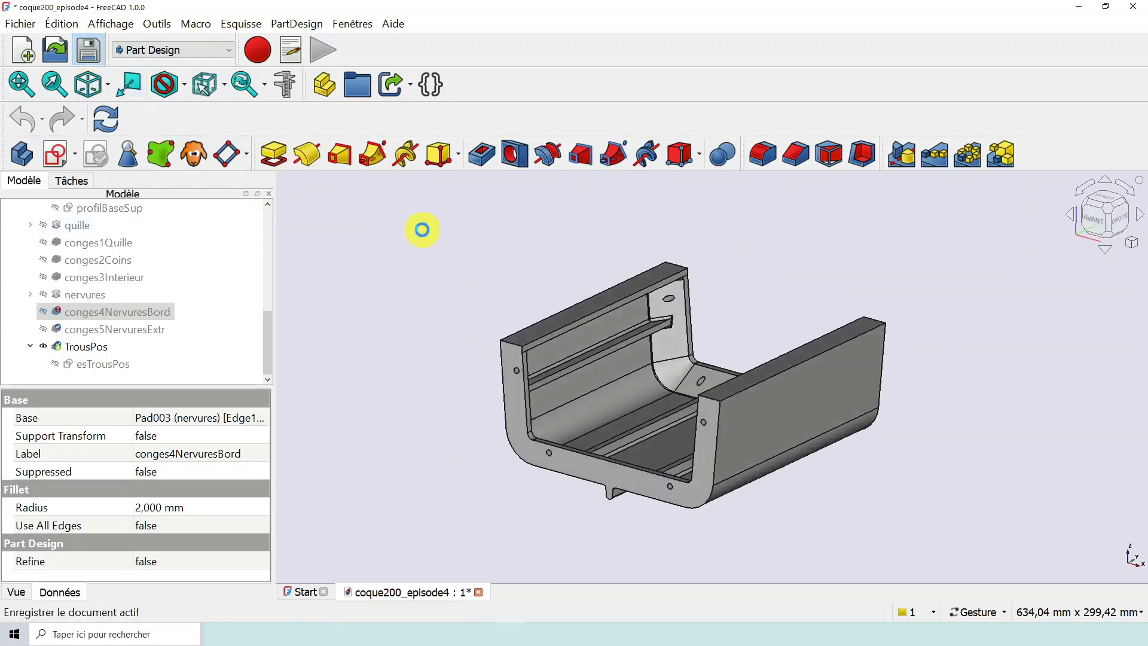
- Open poupe1_ep13.FCStd from the épisode 14 folder alongside the hull document
left_click(60, 54)
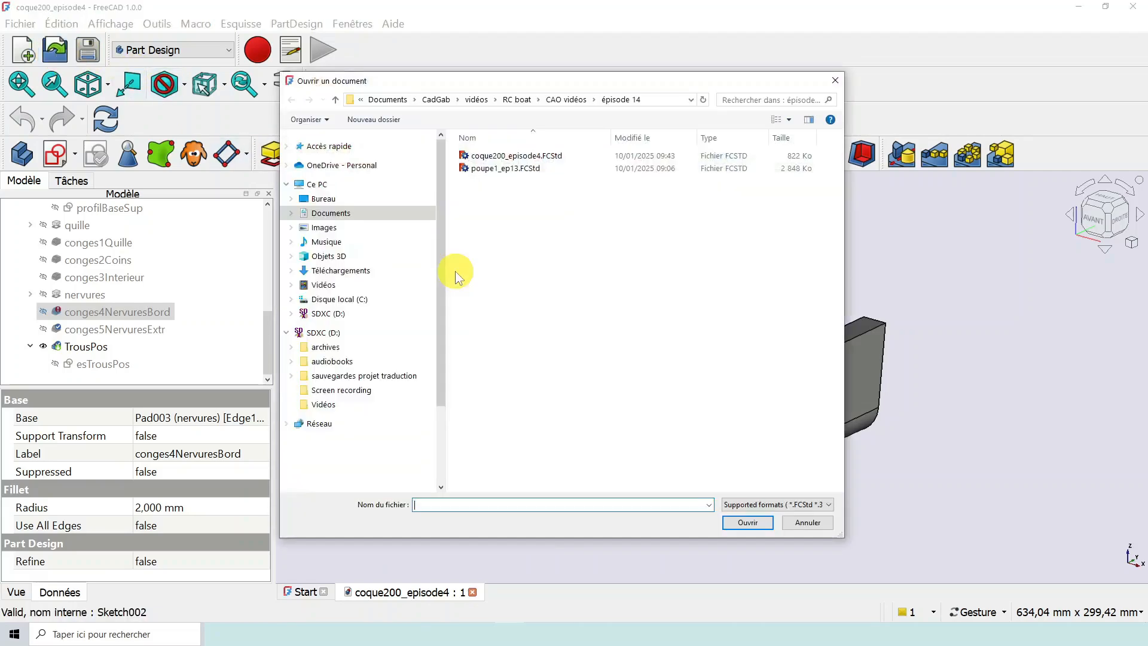
left_click(512, 169)
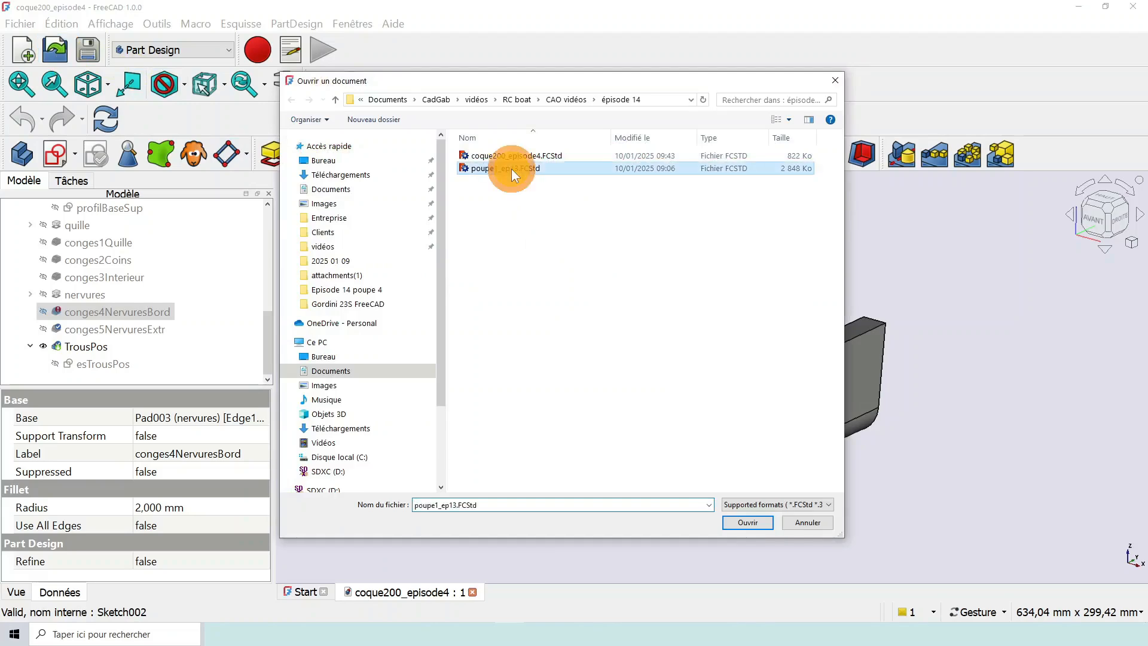
left_click(753, 523)
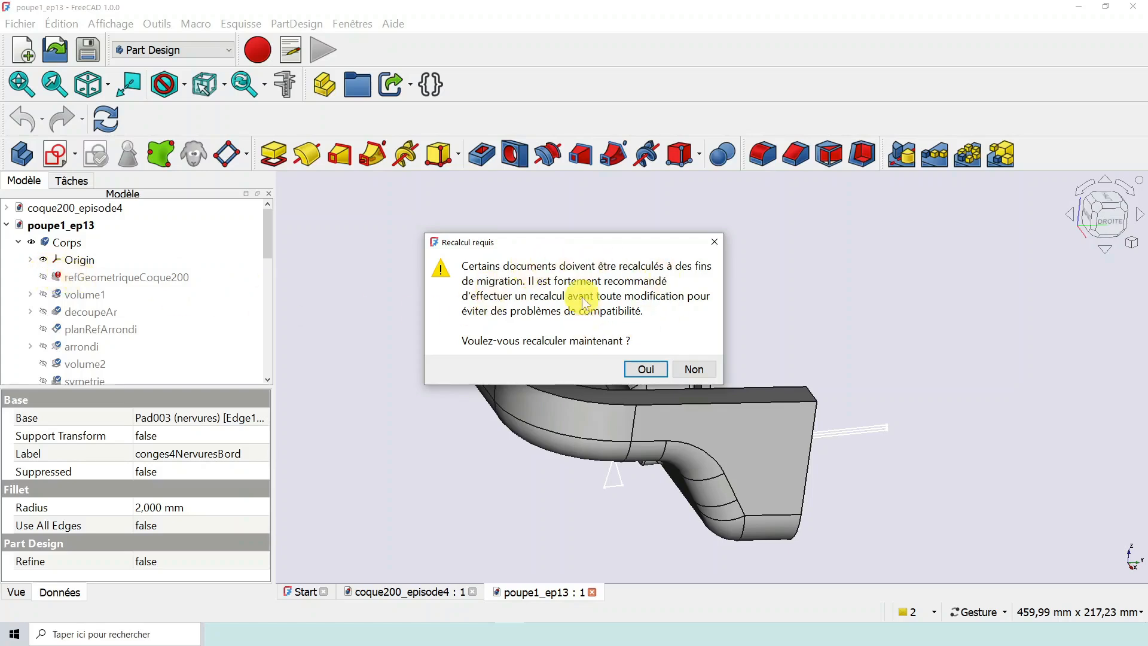
- Accept the migration recalculation of poupe1_ep13 and dismiss the recalculation and loading messages
left_click(646, 369)
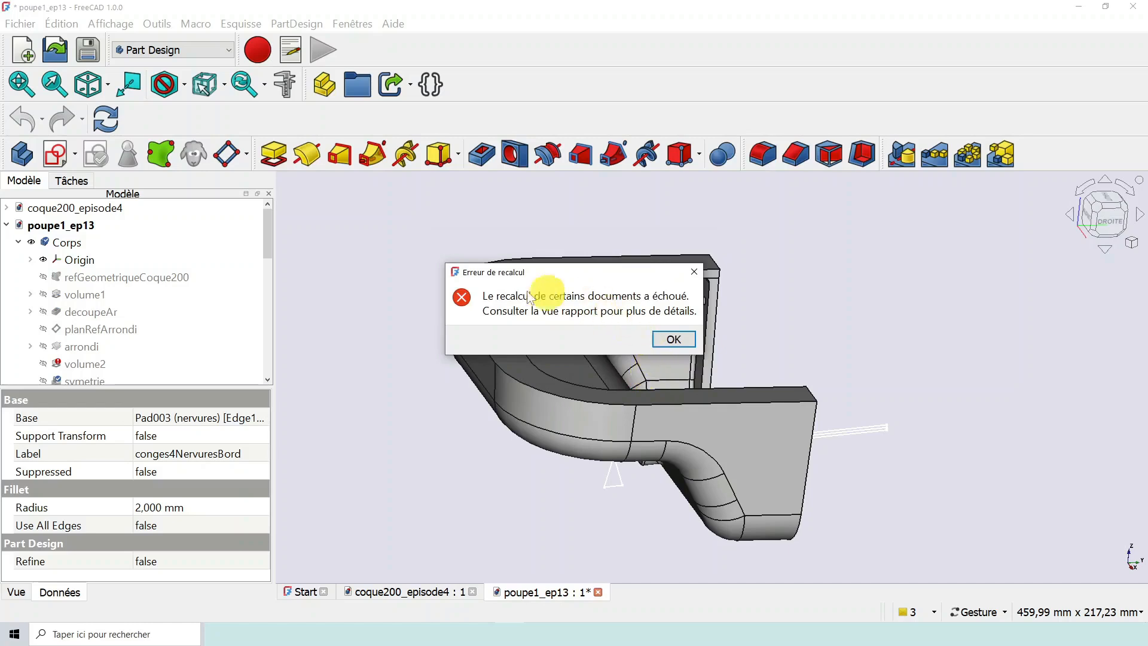
left_click(665, 340)
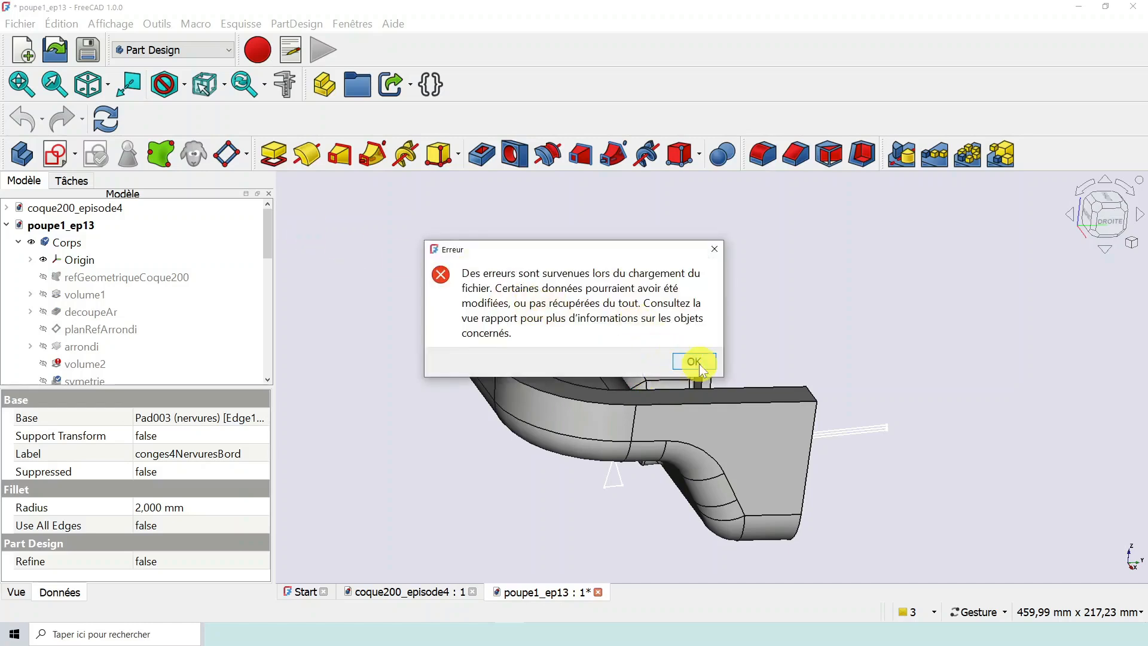
left_click(695, 361)
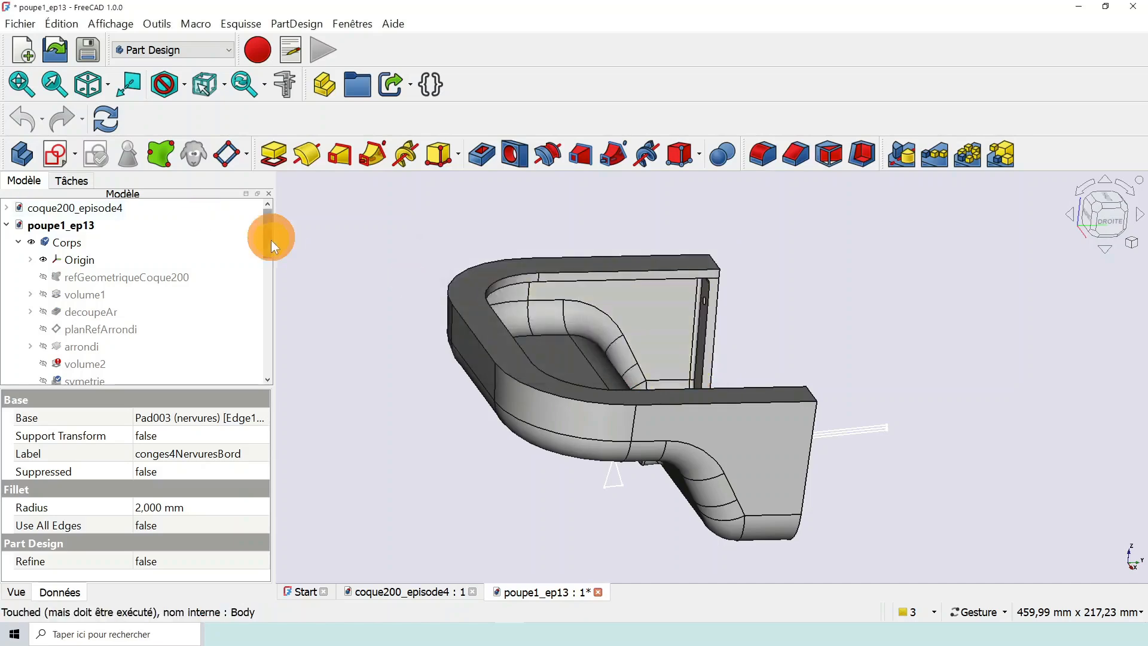
- Examine the status of refGeometriqueCoque200 and volume2 in the poupe1_ep13 model tree
left_click_drag(271, 239, 271, 235)
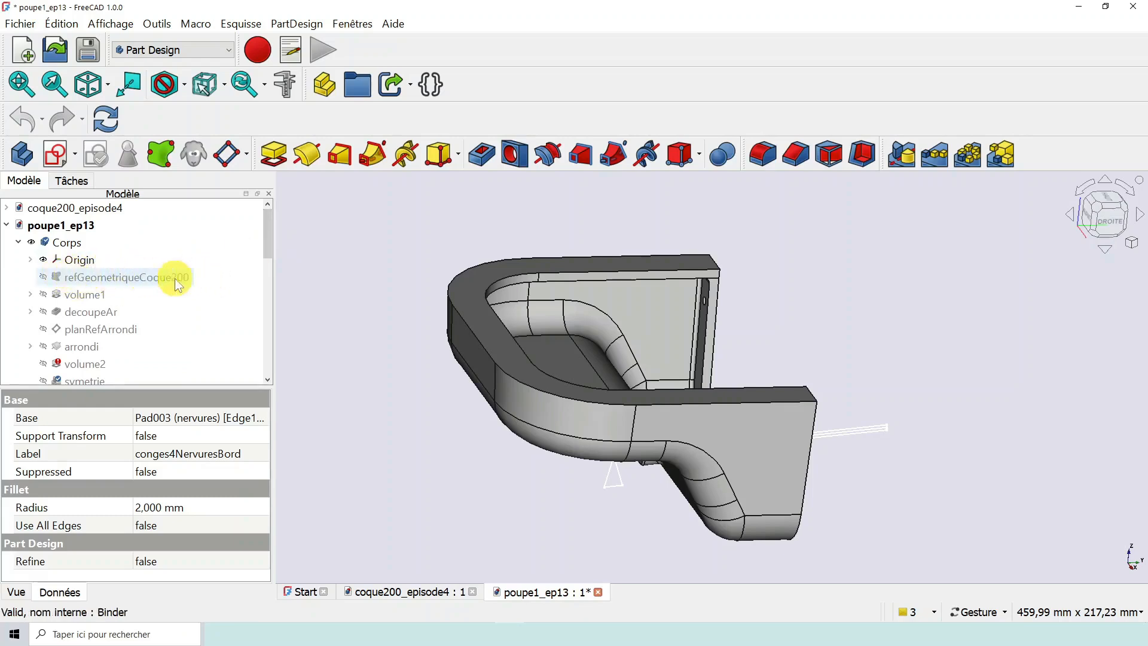
left_click_drag(268, 235, 273, 257)
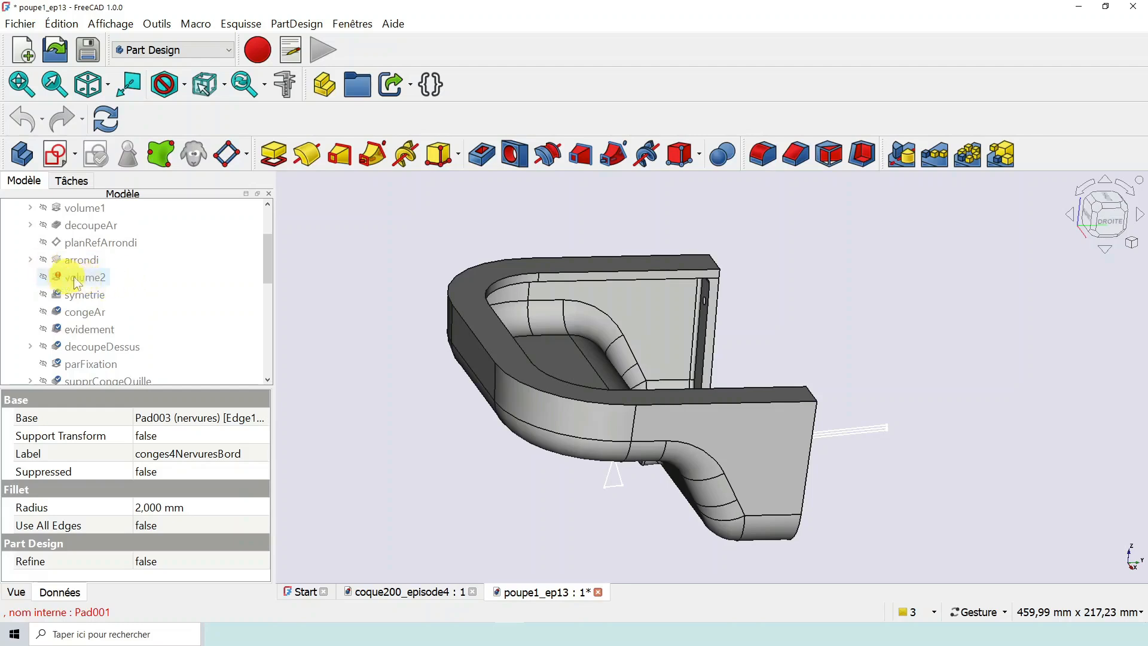
mouse_move(267, 248)
left_mouse_down()
mouse_move(265, 353)
mouse_move(261, 248)
left_mouse_up()
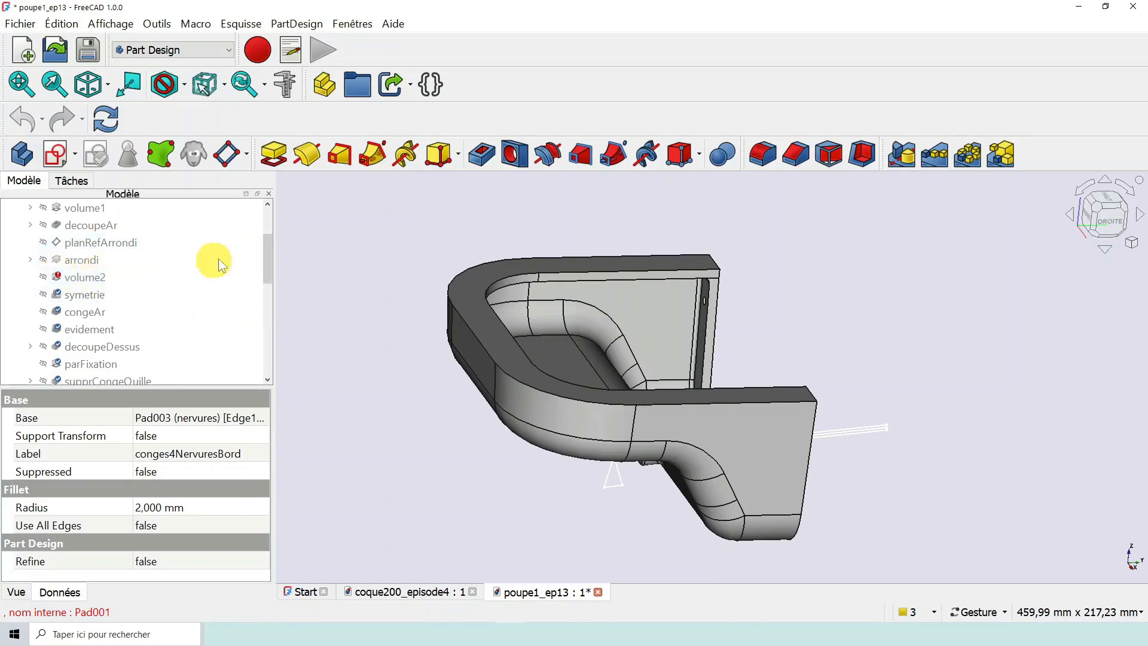
- Examine the poupe1_ep13 feature history from refGeometriqueCoque200 and volume2 through congeEt5 to see which features need recomputing
left_click_drag(266, 255, 272, 241)
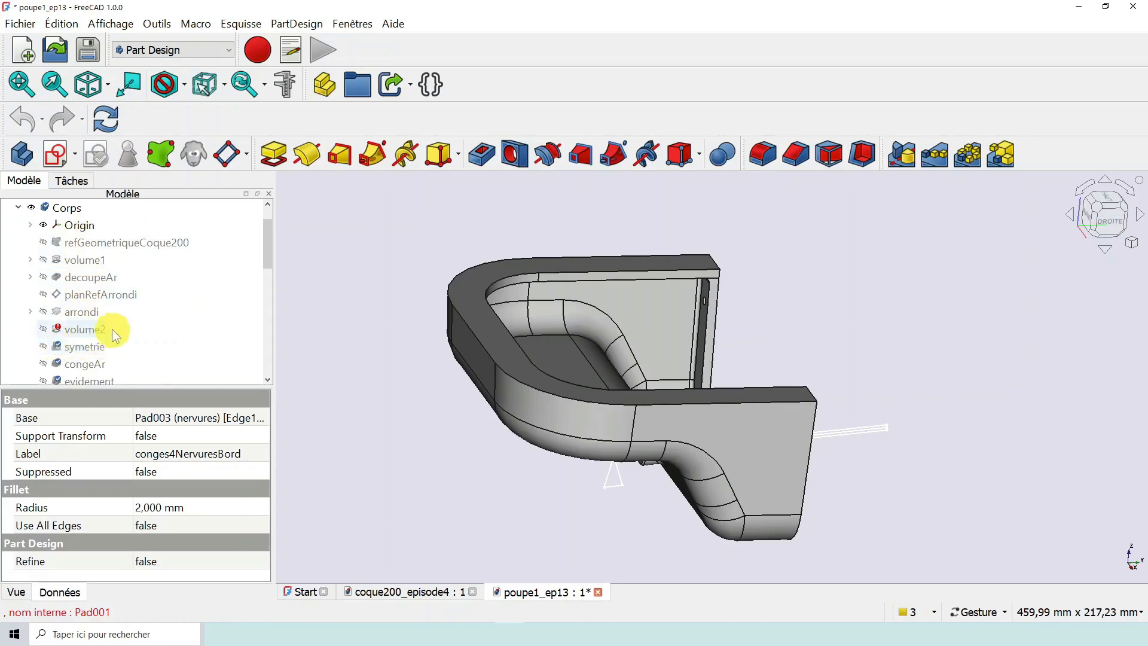
scroll(113, 329, "down", 2)
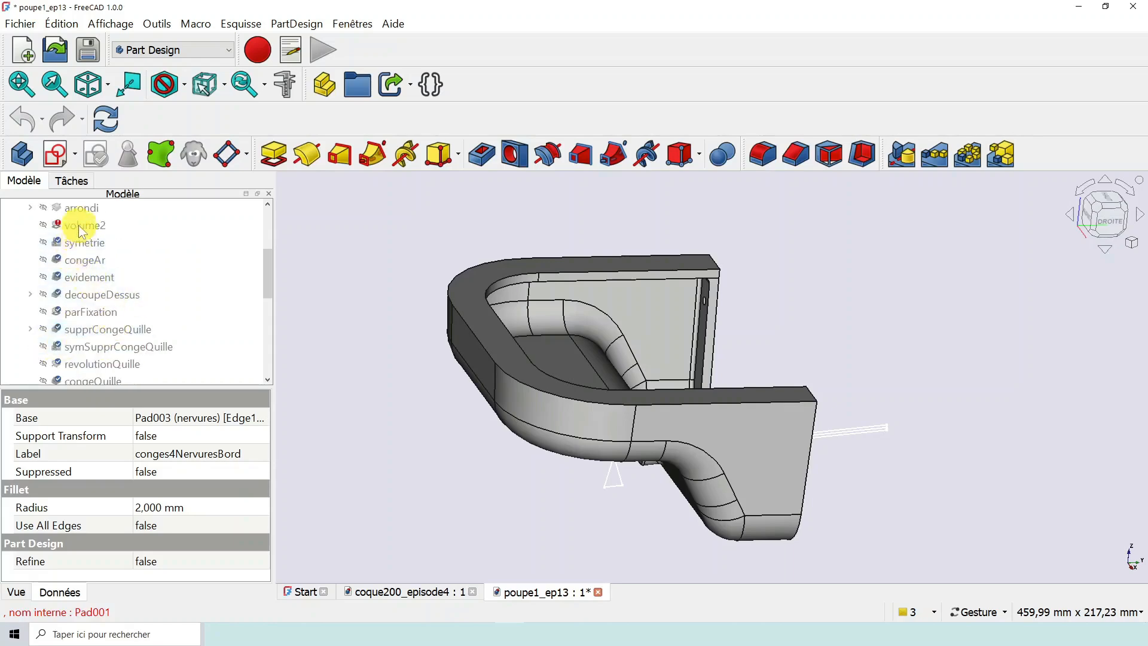
scroll(91, 242, "down", 4)
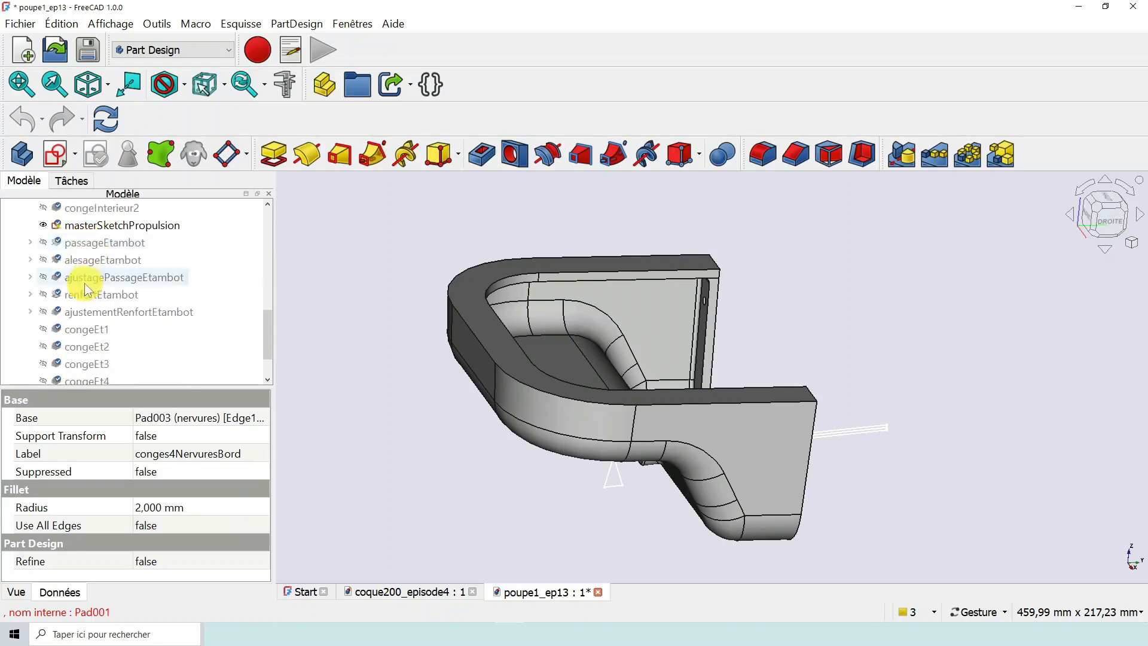
scroll(89, 286, "down", 1)
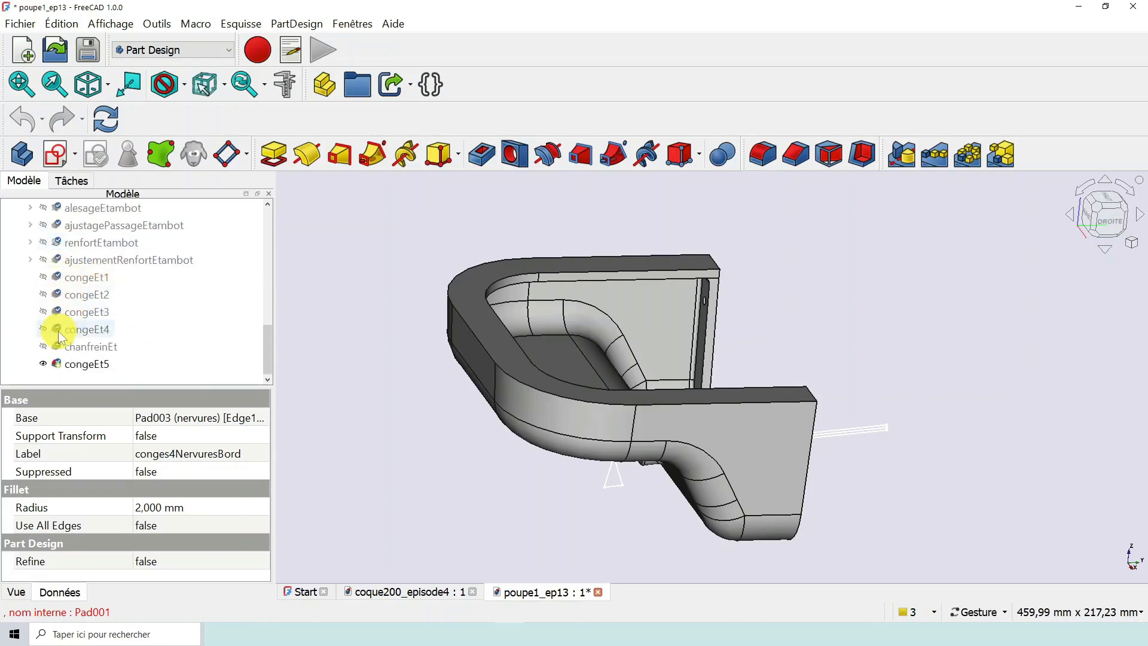
scroll(113, 325, "up", 10)
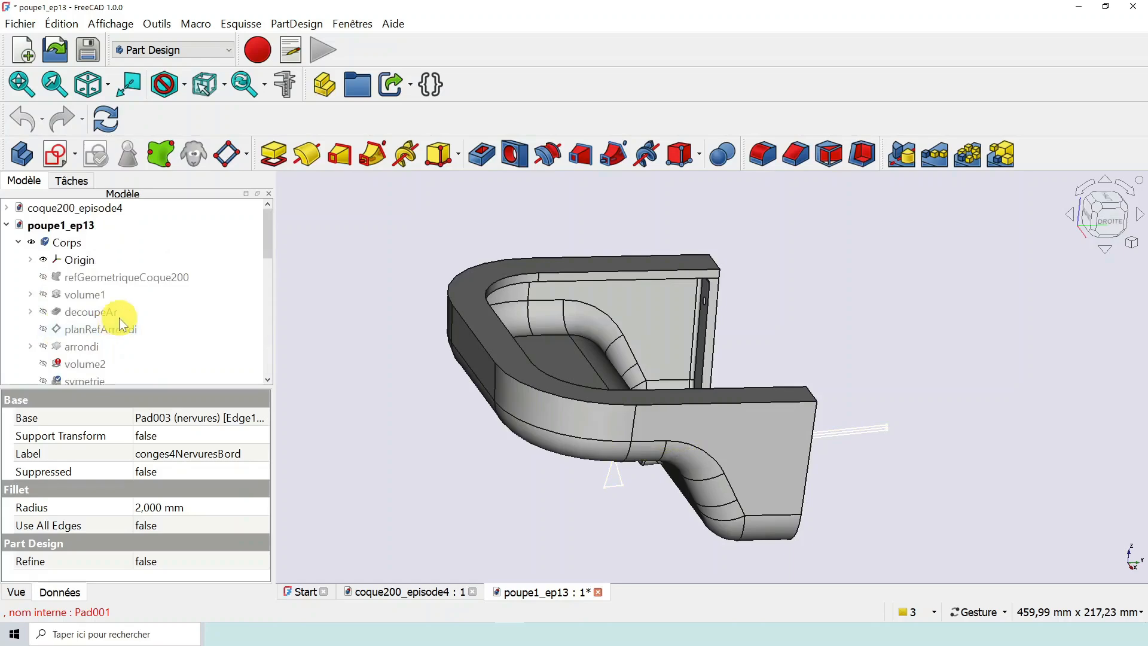
scroll(120, 322, "down", 1)
scroll(98, 313, "down", 2)
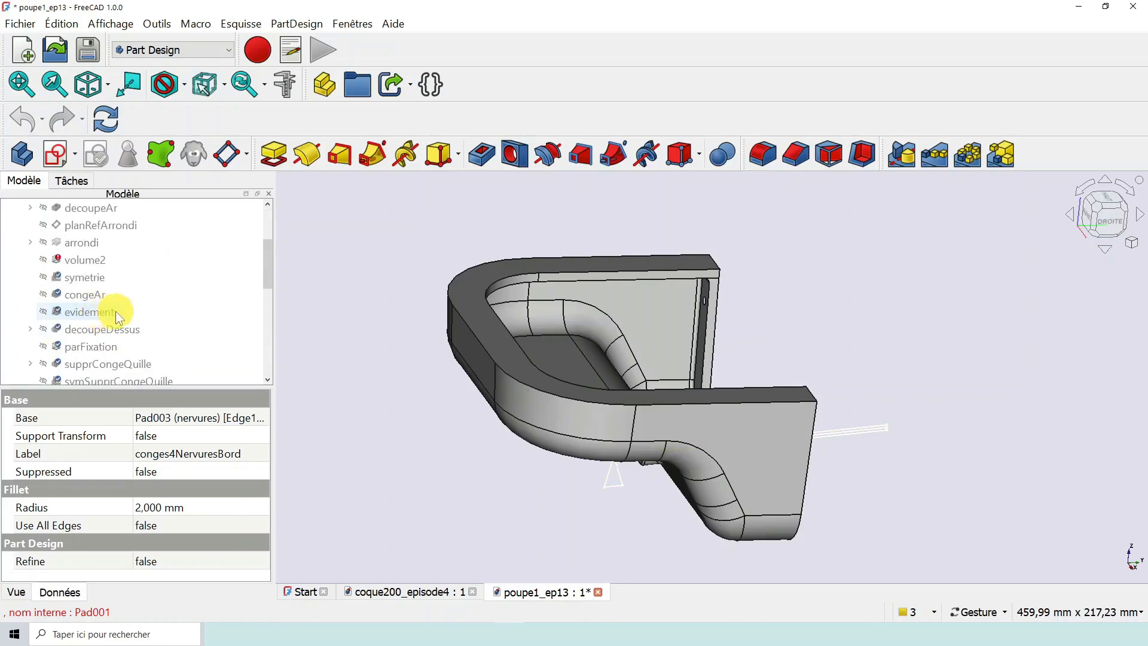
scroll(91, 267, "up", 1)
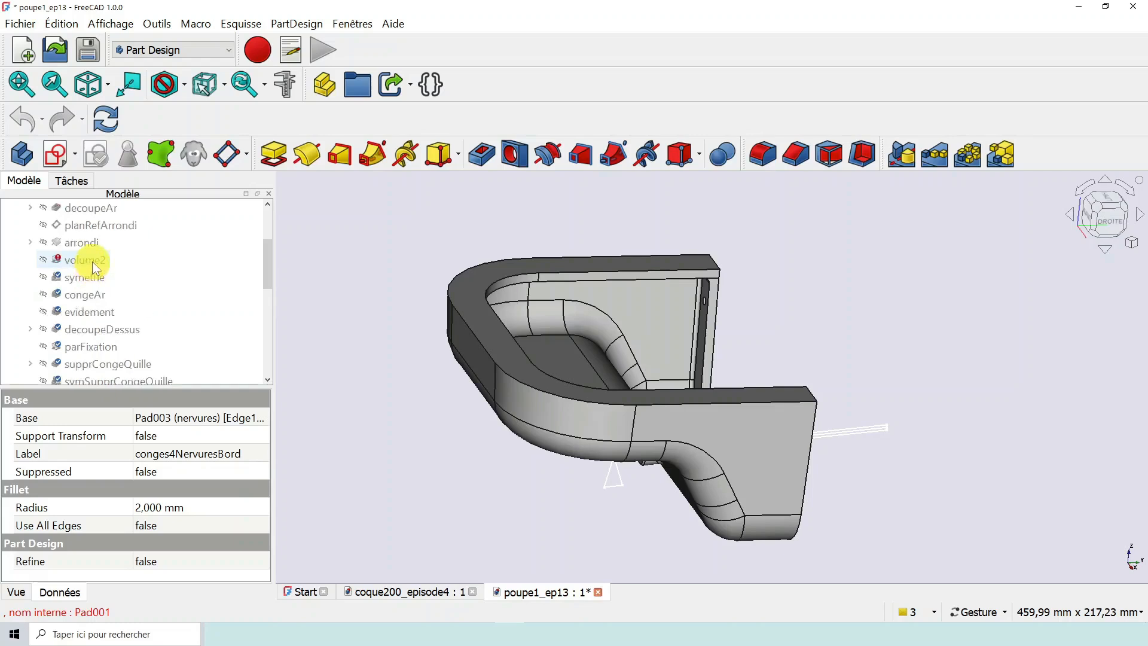
scroll(91, 284, "down", 8)
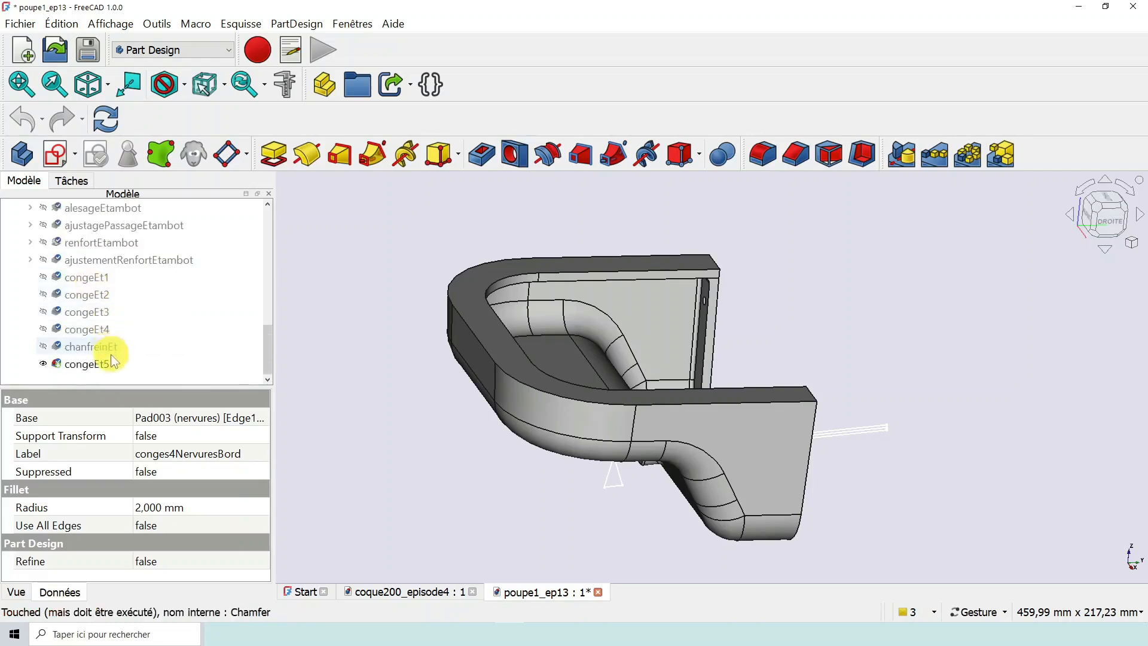
scroll(110, 355, "up", 12)
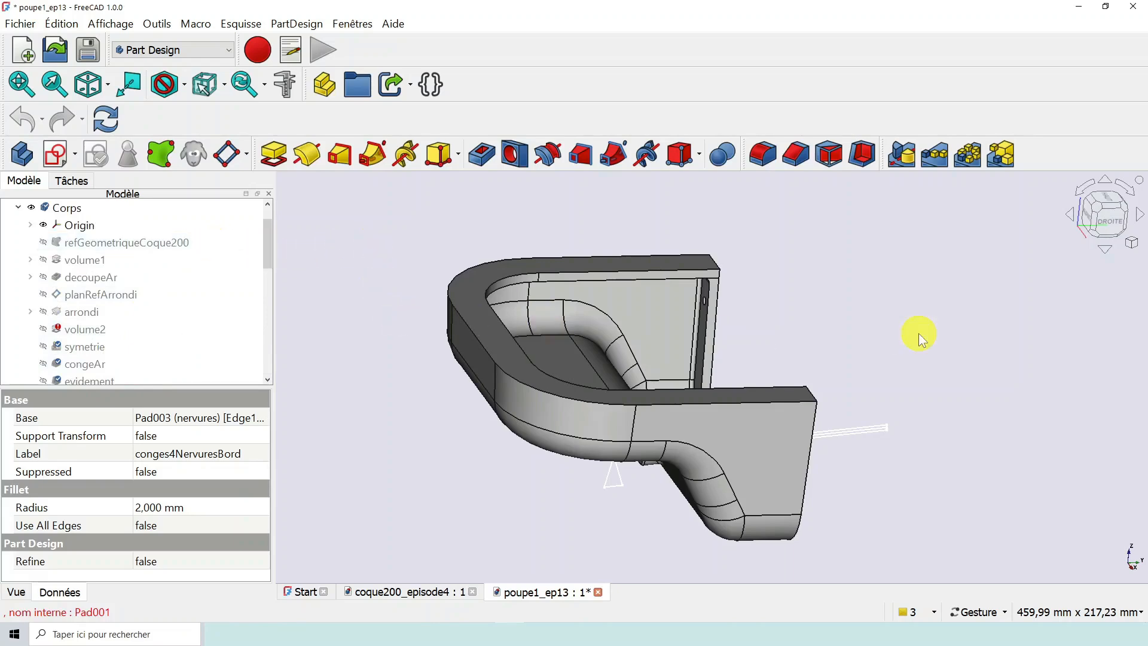
- Save the recalculated poupe1_ep13 document and close it
left_click_drag(918, 332, 872, 333)
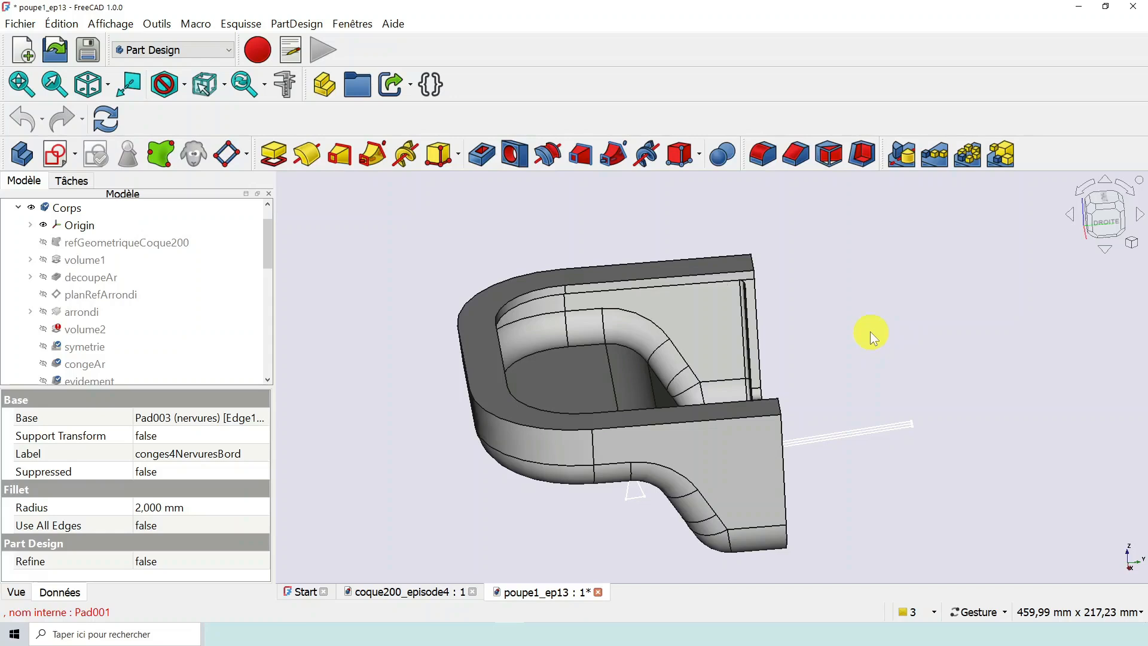
left_click(93, 45)
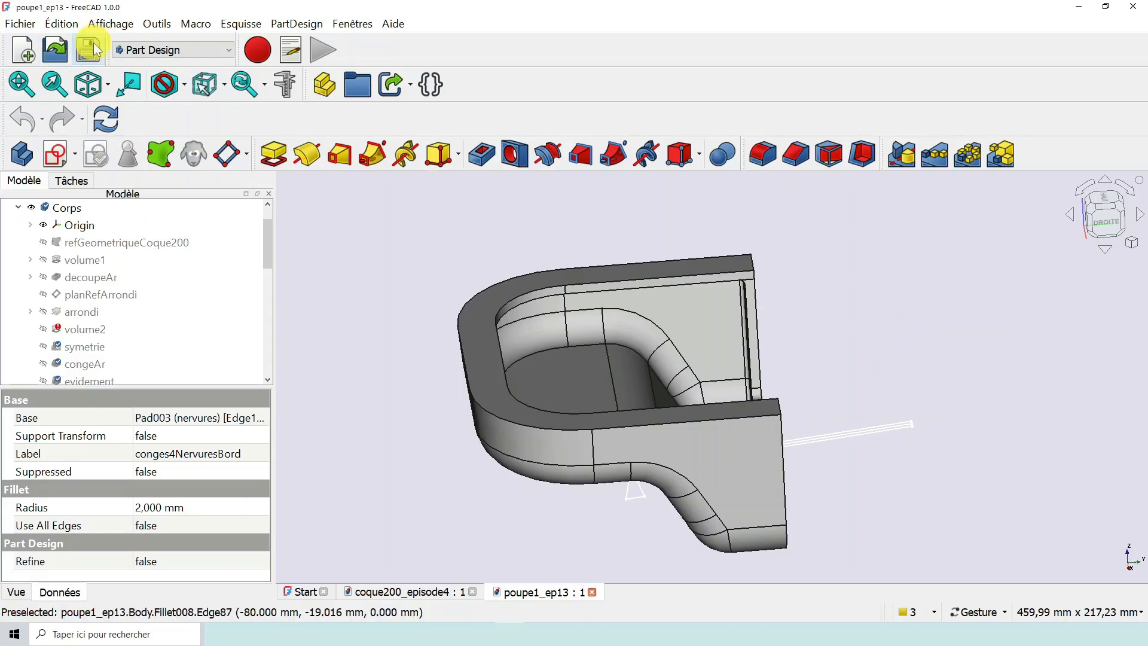
left_click(592, 592)
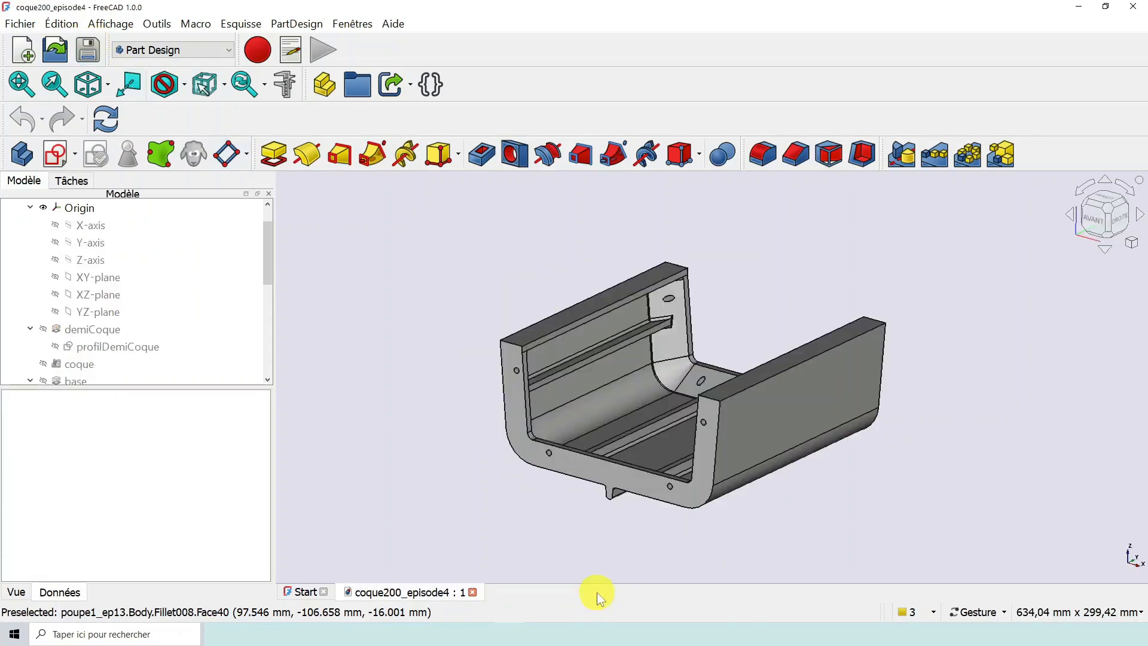
- Examine the coque200_episode4 hull from several angles, including its inner ribs, end faces and positioning holes
left_click(420, 590)
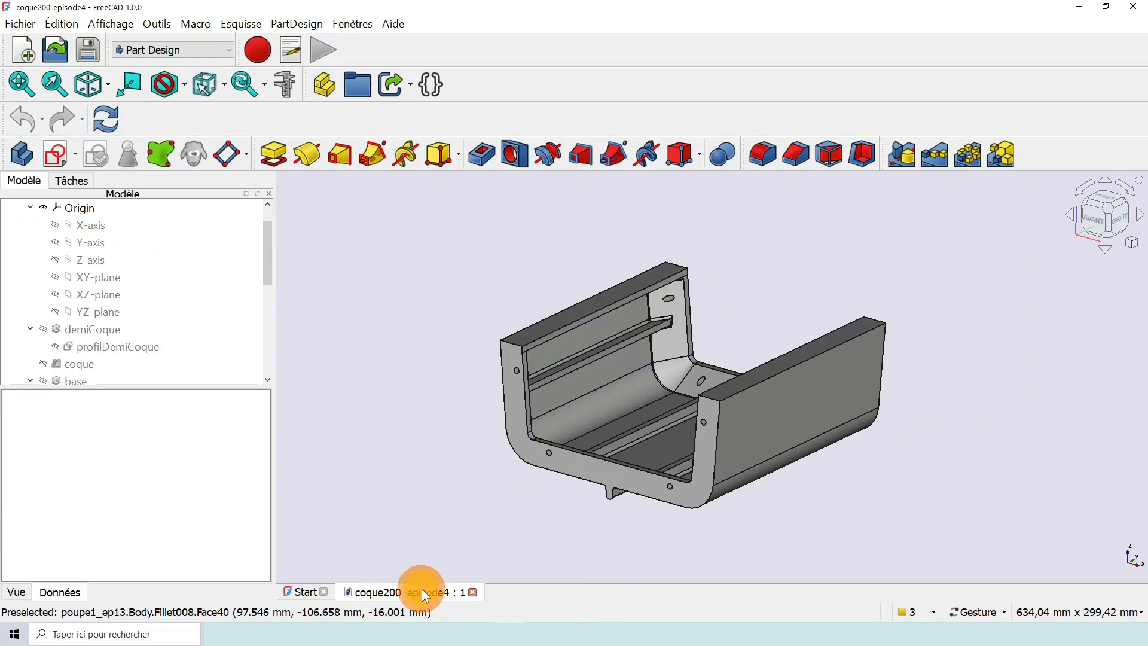
left_click_drag(802, 505, 777, 507)
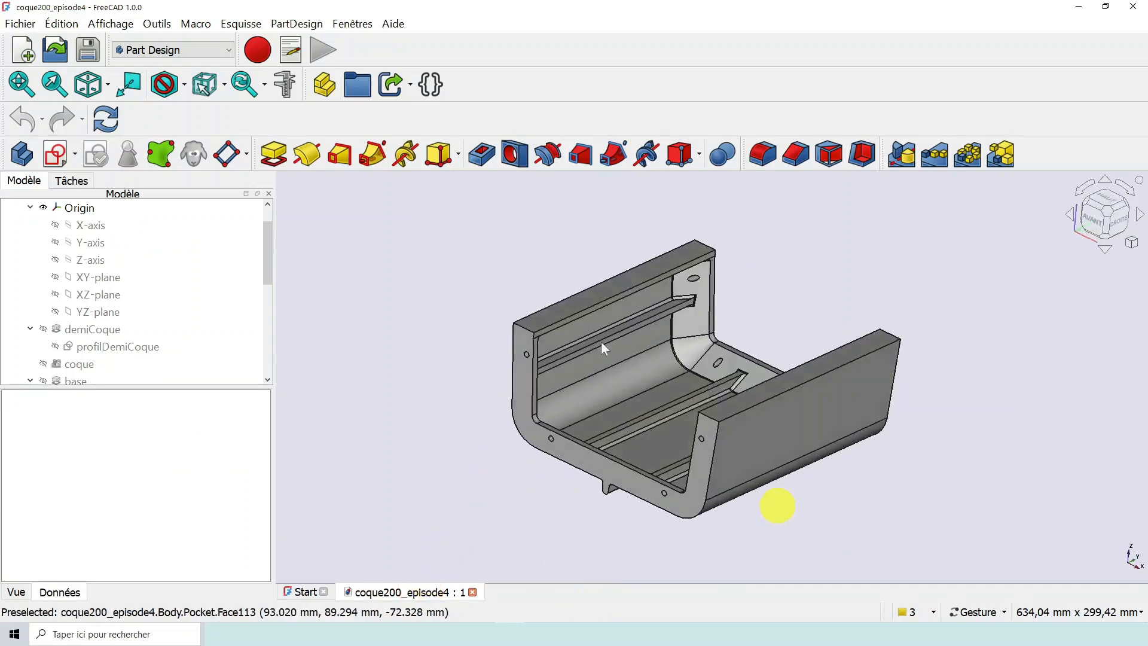
scroll(621, 377, "up", 1)
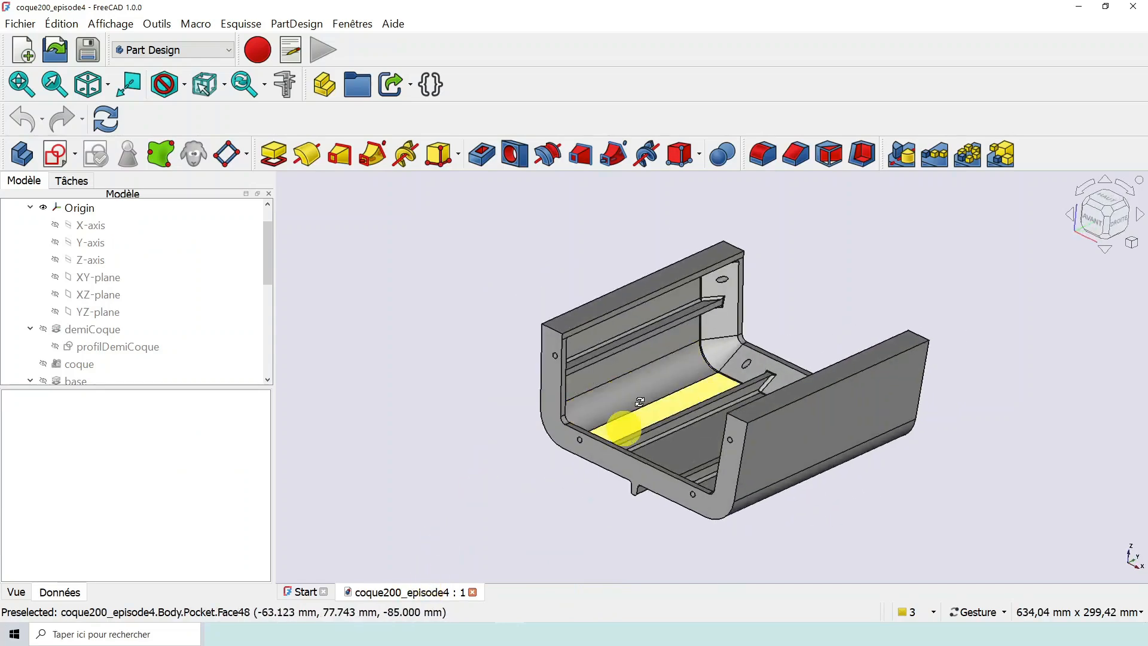
left_click_drag(646, 399, 731, 415)
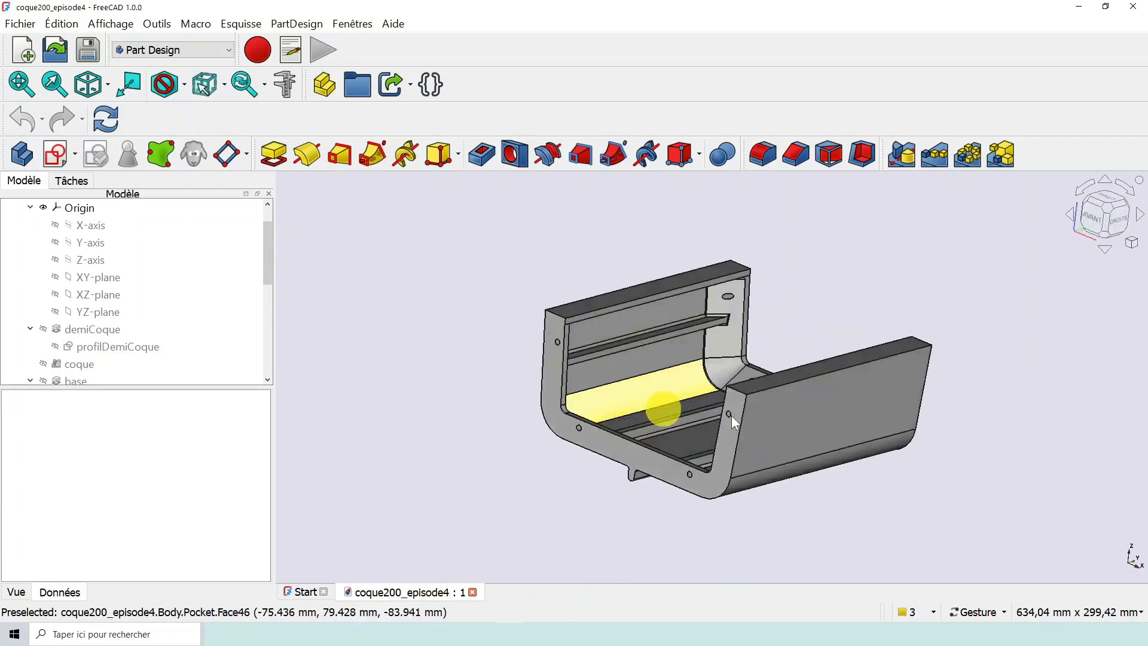
right_click_drag(871, 436, 721, 377)
left_click_drag(723, 448, 674, 449)
right_click_drag(697, 378, 816, 429)
mouse_move(819, 404)
left_mouse_down()
mouse_move(611, 388)
mouse_move(825, 385)
mouse_move(825, 397)
left_mouse_up()
scroll(822, 401, "down", 3)
scroll(778, 389, "up", 4)
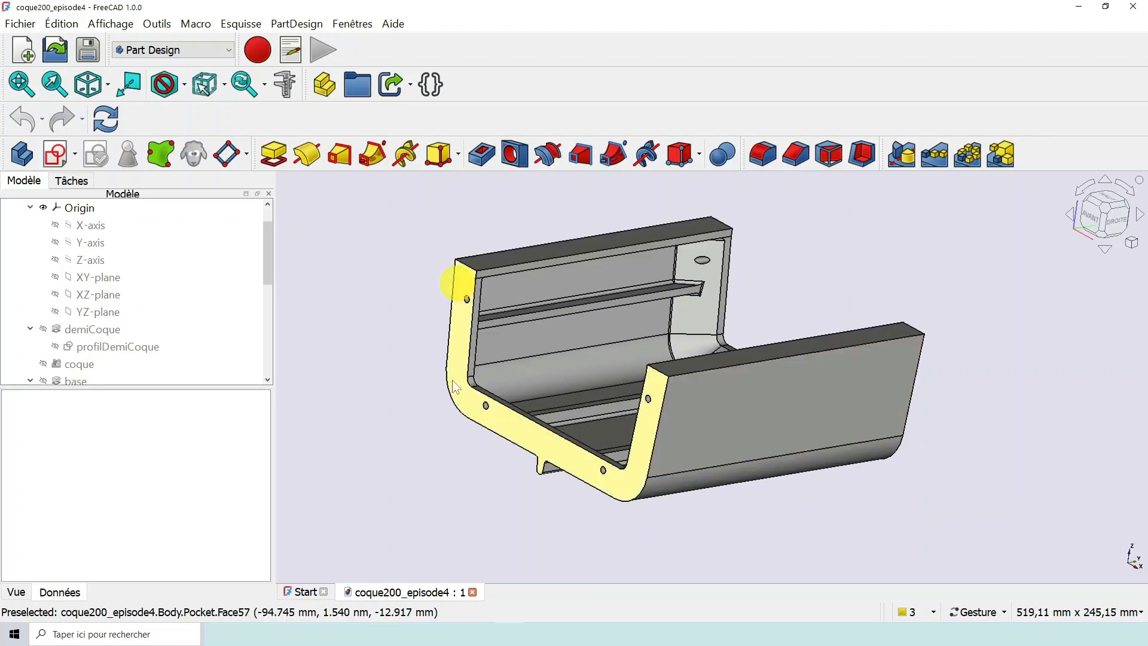
mouse_move(953, 372)
left_mouse_down()
mouse_move(874, 379)
mouse_move(938, 361)
left_mouse_up()
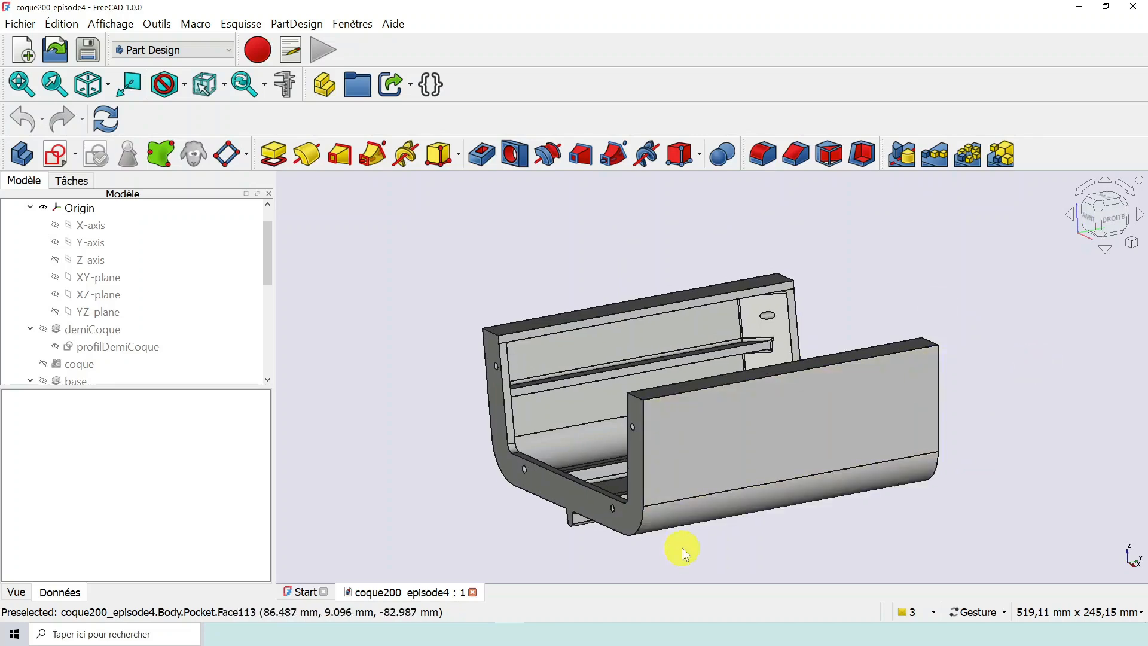
left_click_drag(682, 547, 697, 514)
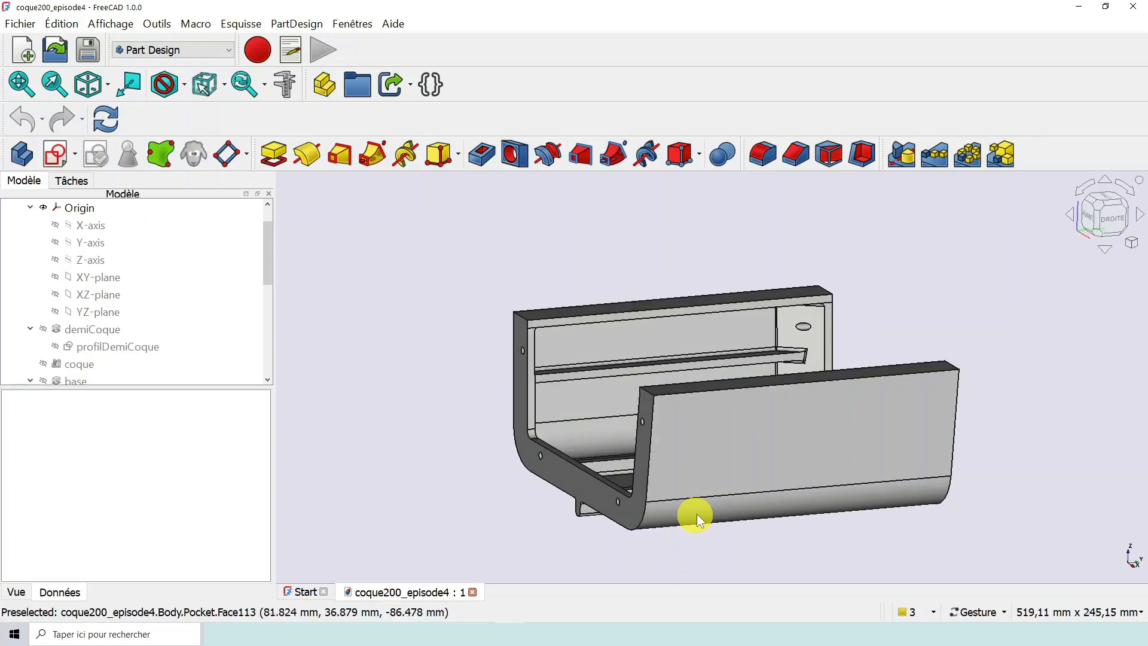
scroll(698, 514, "down", 3)
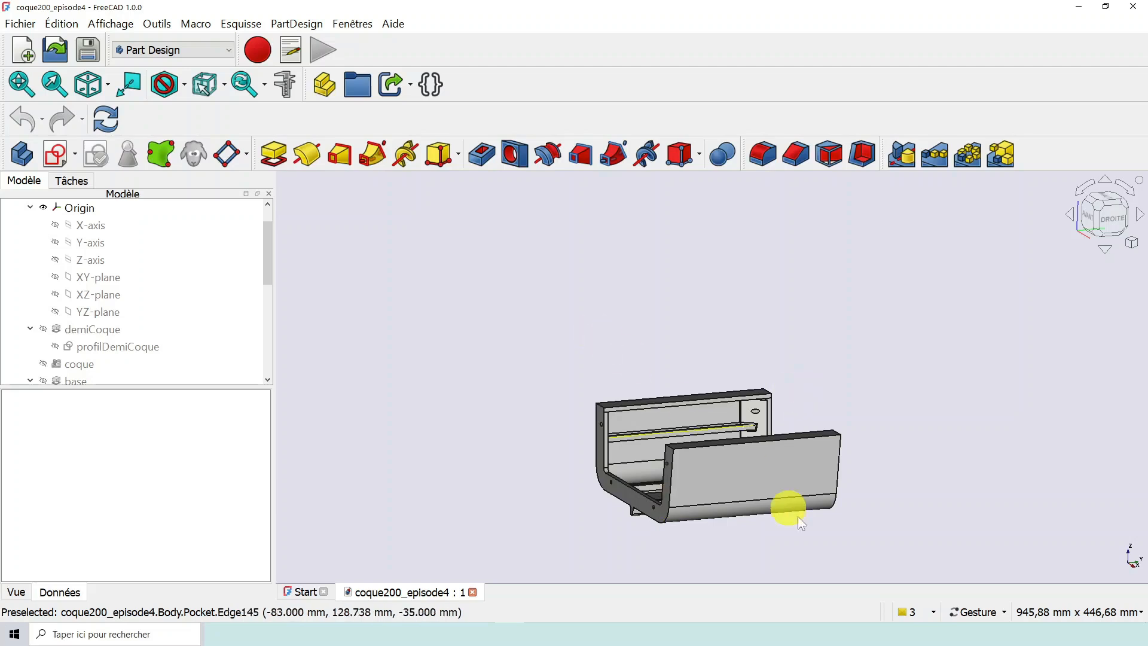
scroll(752, 492, "up", 3)
scroll(769, 456, "down", 2)
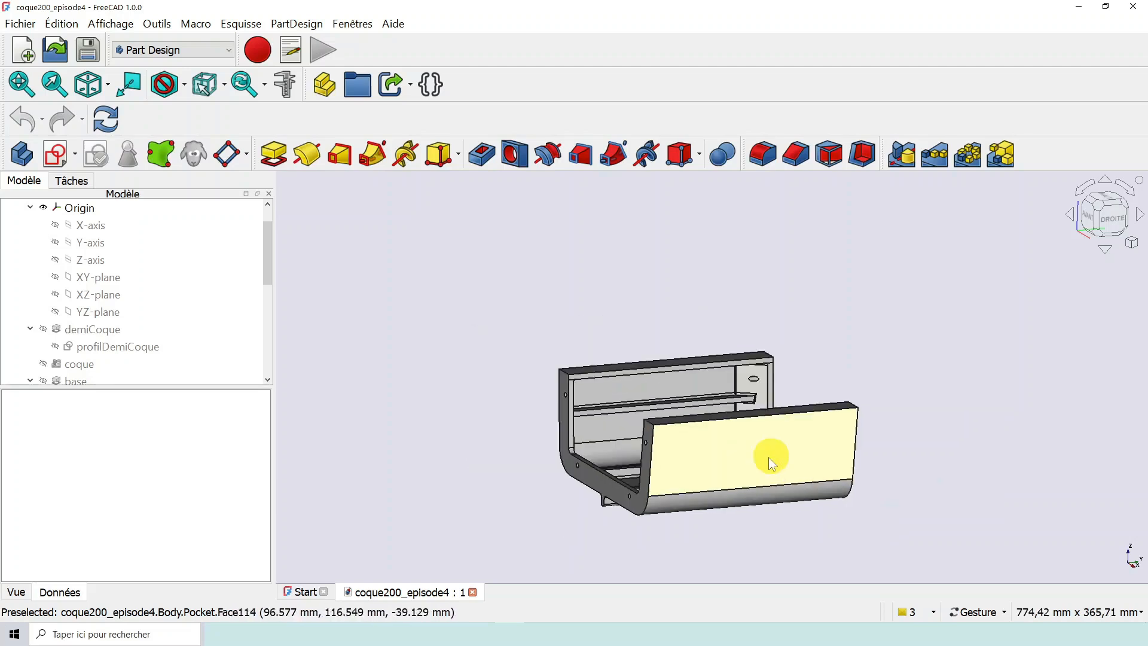
left_click_drag(769, 456, 718, 478)
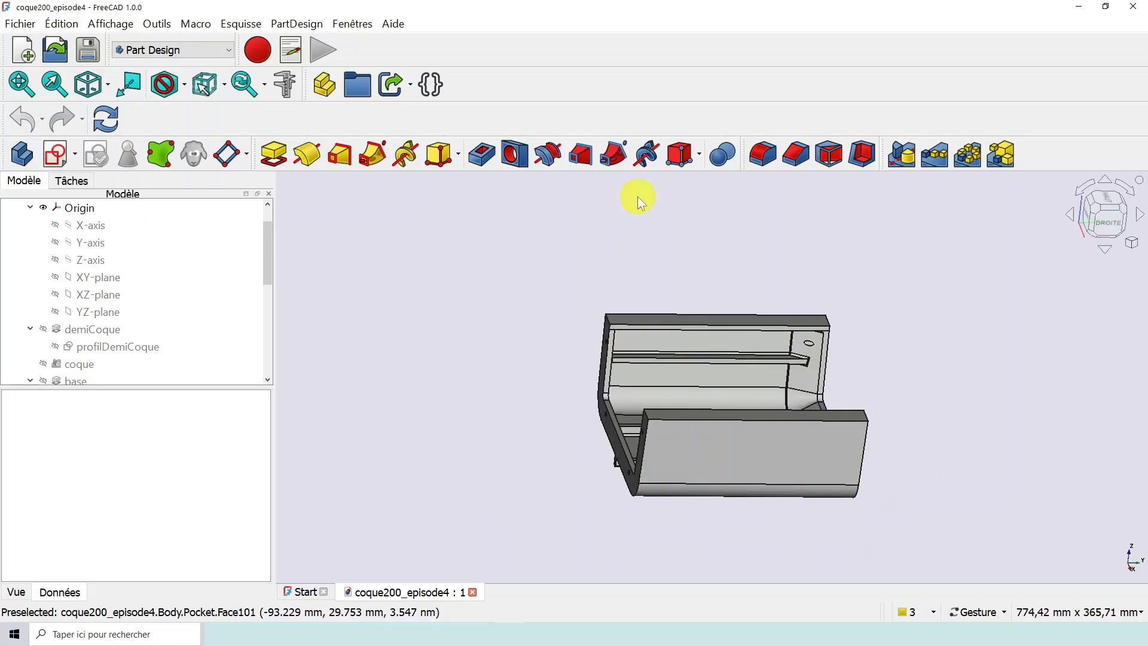
left_click_drag(817, 476, 794, 406)
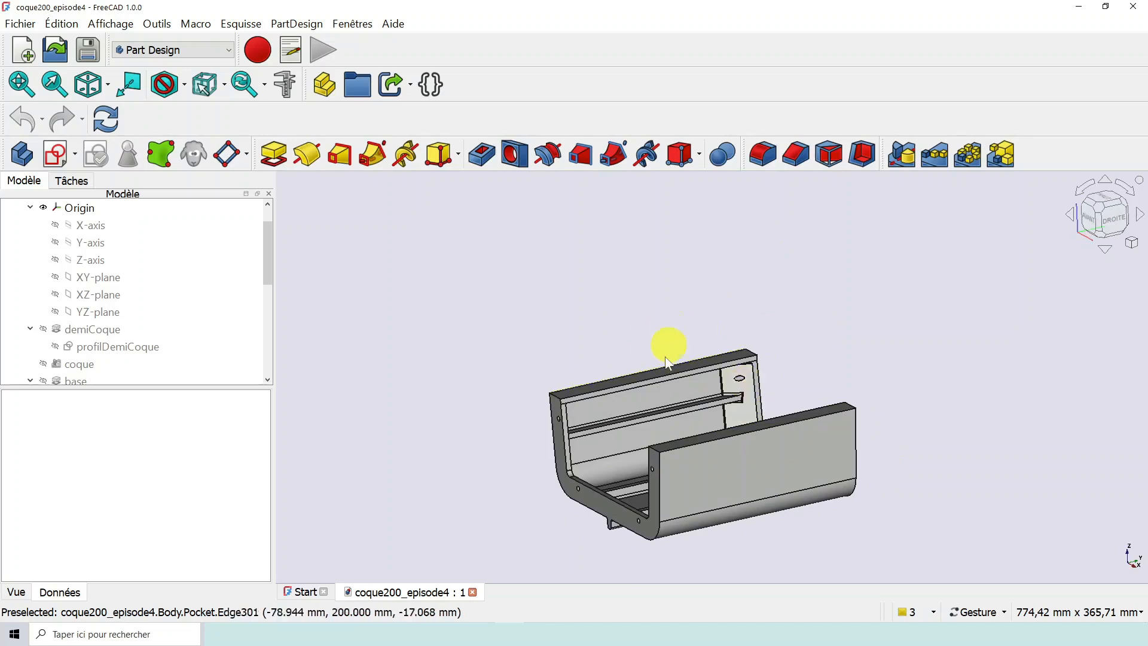
mouse_move(672, 403)
left_mouse_down()
mouse_move(736, 403)
mouse_move(692, 385)
mouse_move(641, 397)
mouse_move(666, 392)
left_mouse_up()
scroll(720, 412, "up", 2)
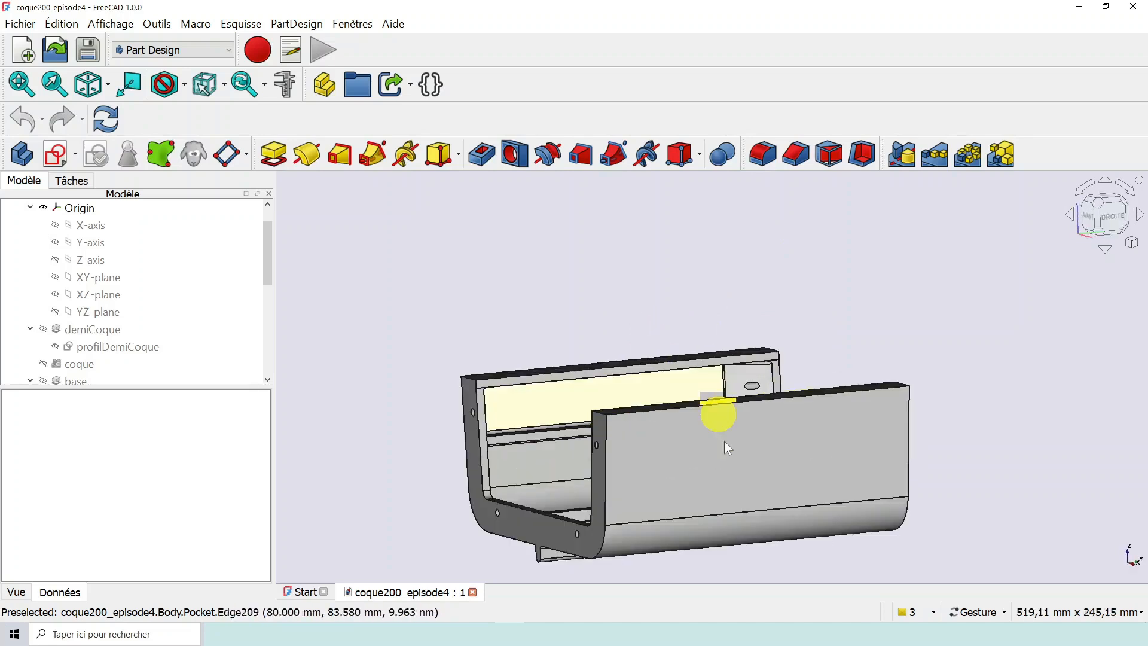
scroll(714, 474, "down", 2)
left_click_drag(735, 461, 720, 485)
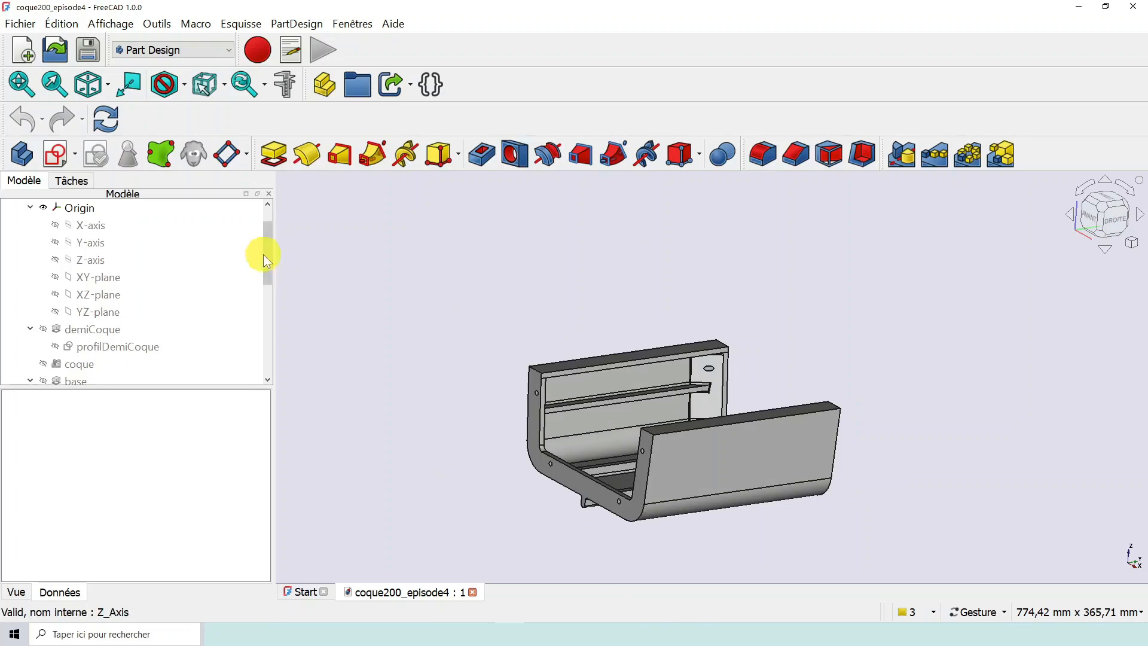
- Widen the model tree area and collapse the Origin and demiCoque branches of the hull body
left_click_drag(265, 254, 267, 232)
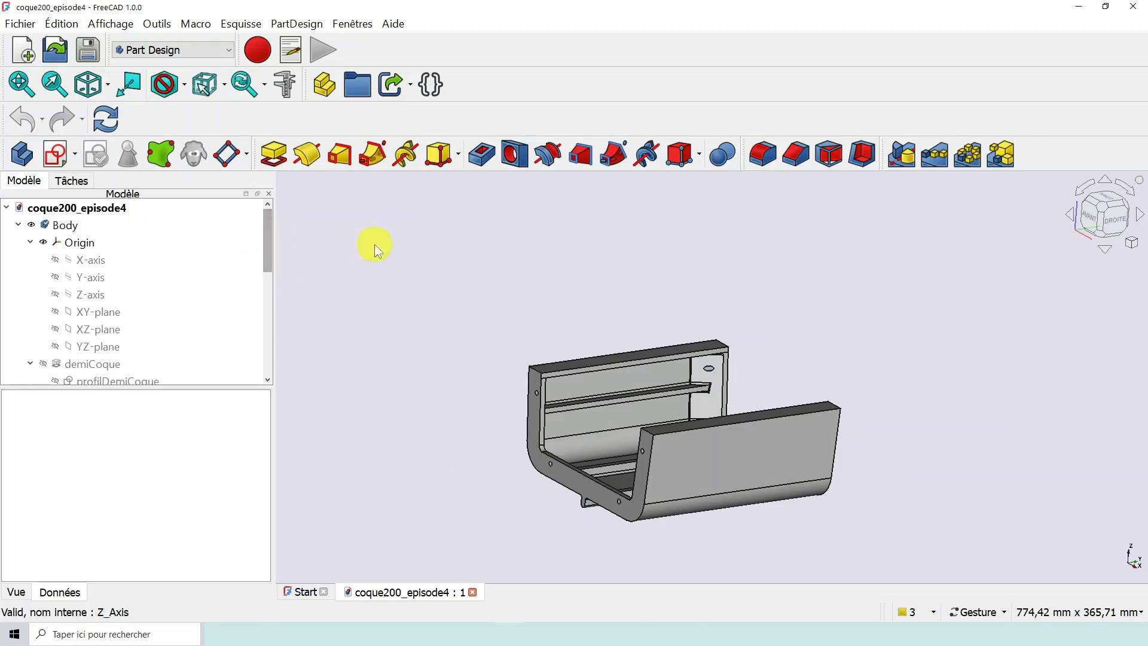
scroll(598, 538, "up", 2)
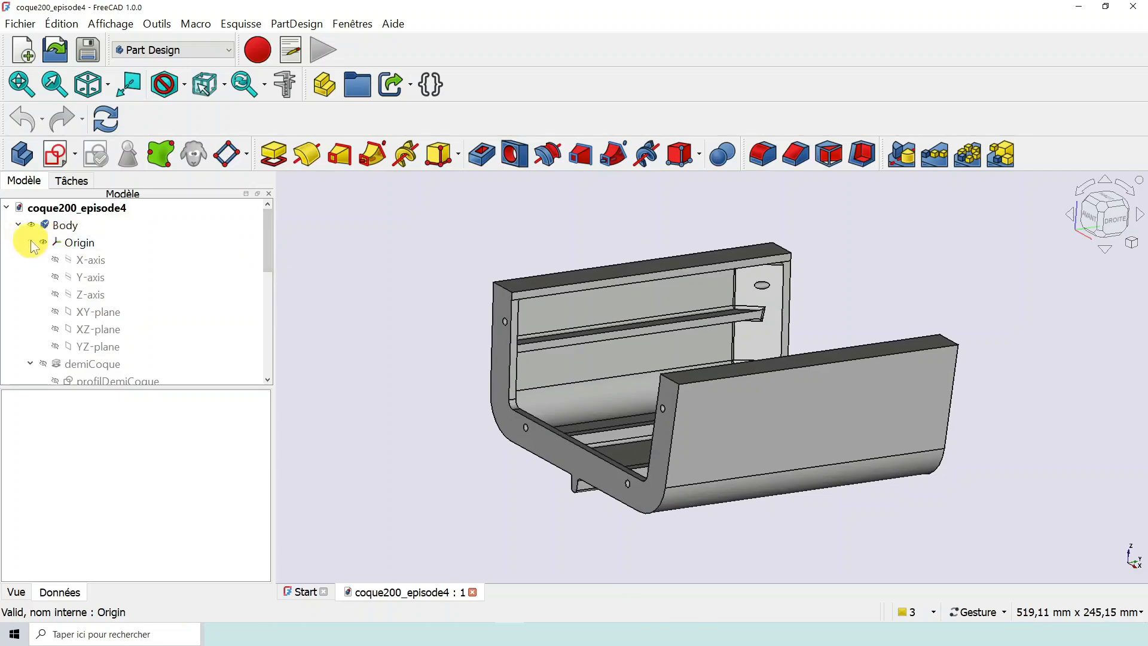
left_click_drag(274, 317, 366, 323)
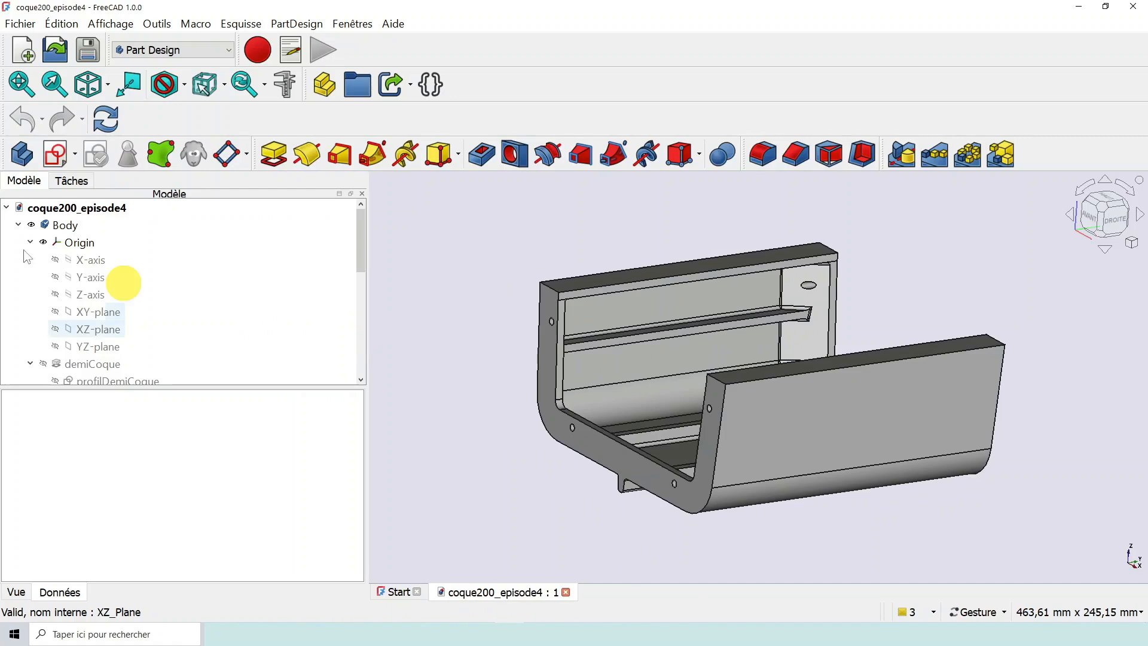
left_click(30, 242)
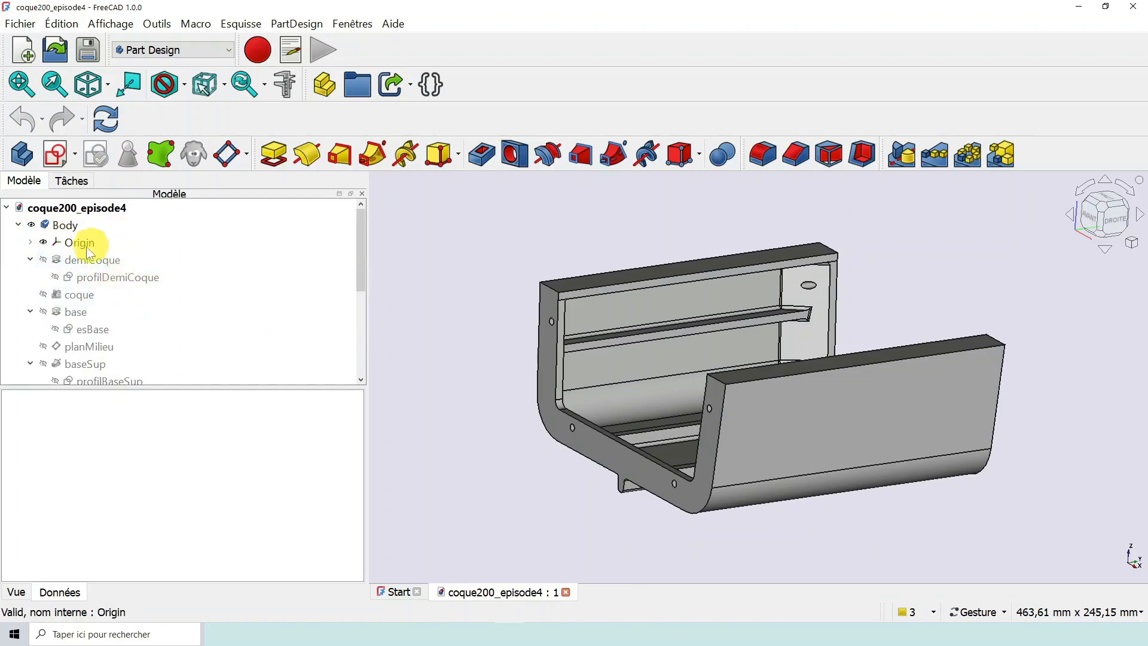
left_click(30, 259)
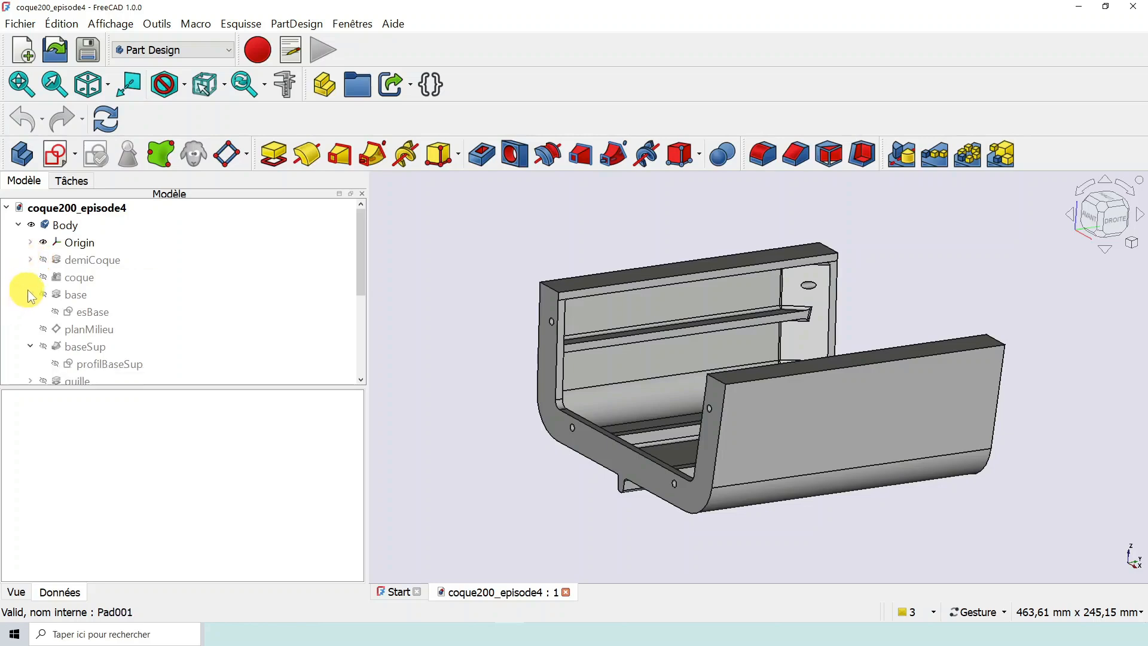
- Collapse the base and baseSup branches in the hull's model tree
scroll(32, 293, "down", 1)
scroll(31, 287, "down", 1)
scroll(30, 272, "up", 1)
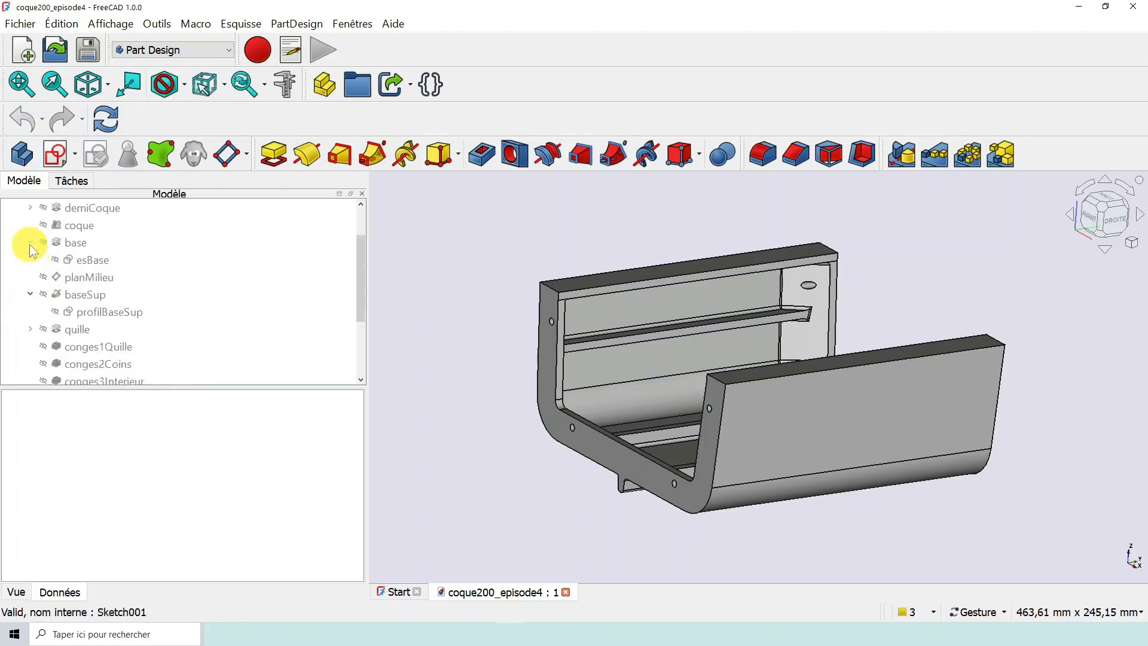
left_click(30, 242)
left_click(30, 277)
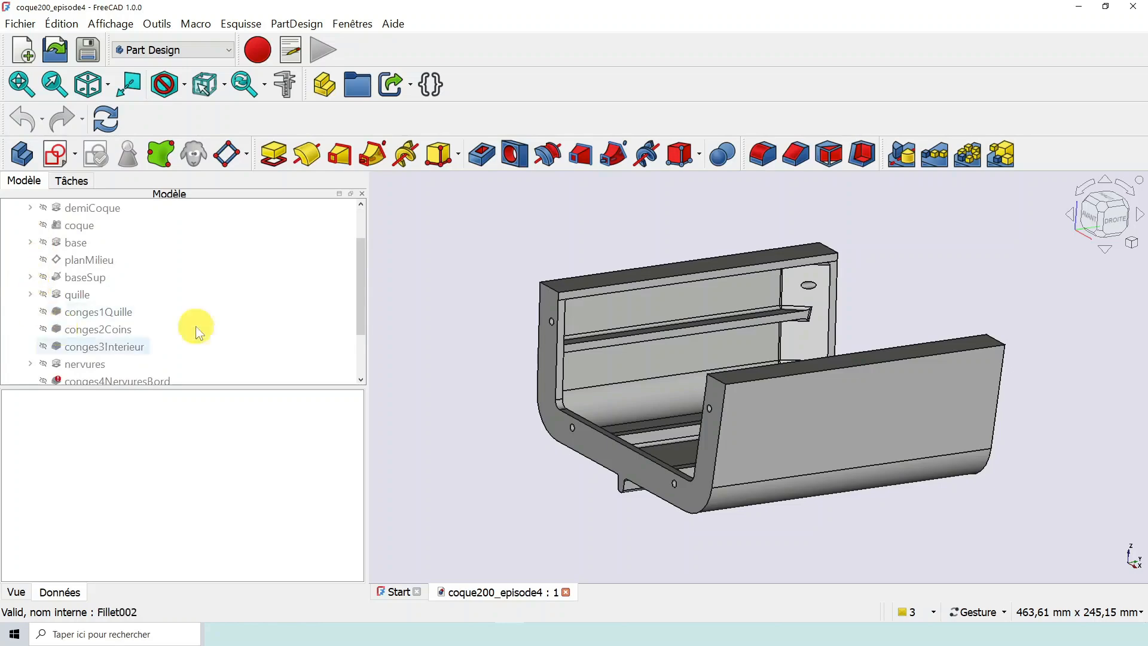
- Review the status of conges4NervuresBord and TrousPos in the hull's model tree, and collapse the TrousPos branch
left_click_drag(360, 275, 357, 314)
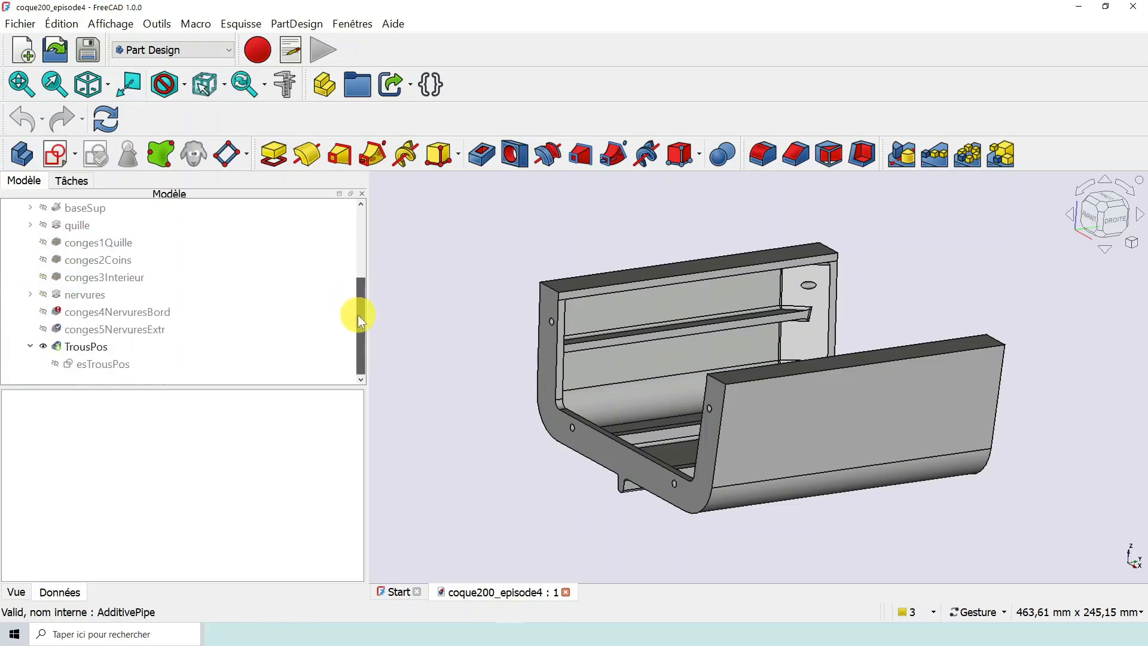
mouse_move(119, 314)
scroll(121, 313, "up", 3)
scroll(123, 326, "down", 3)
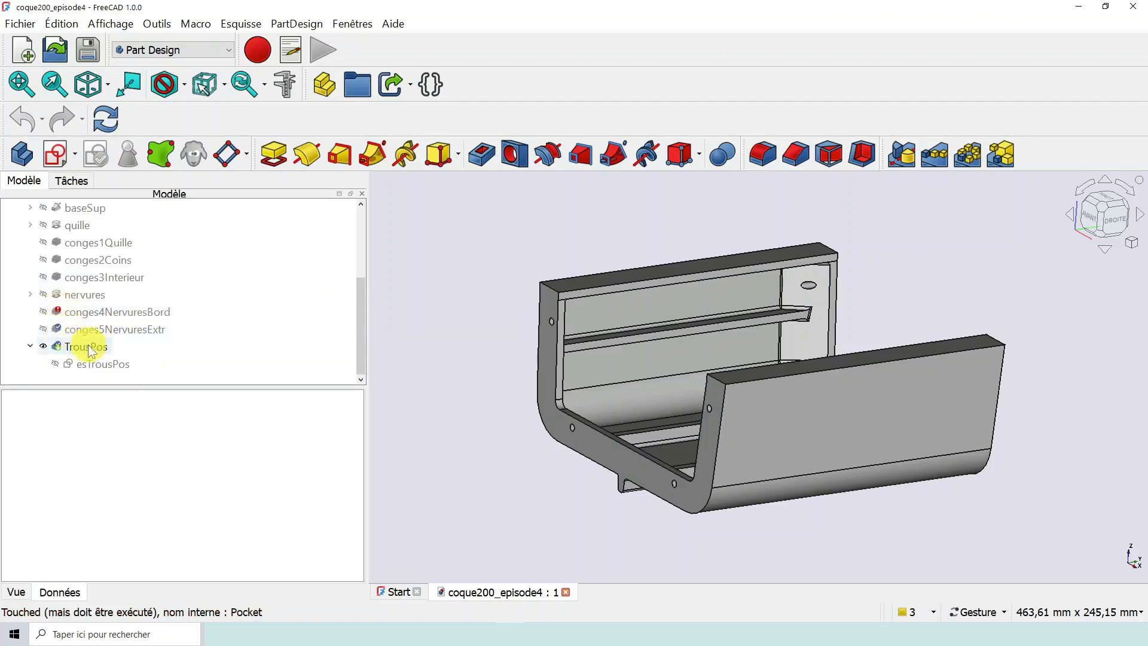
left_click(32, 346)
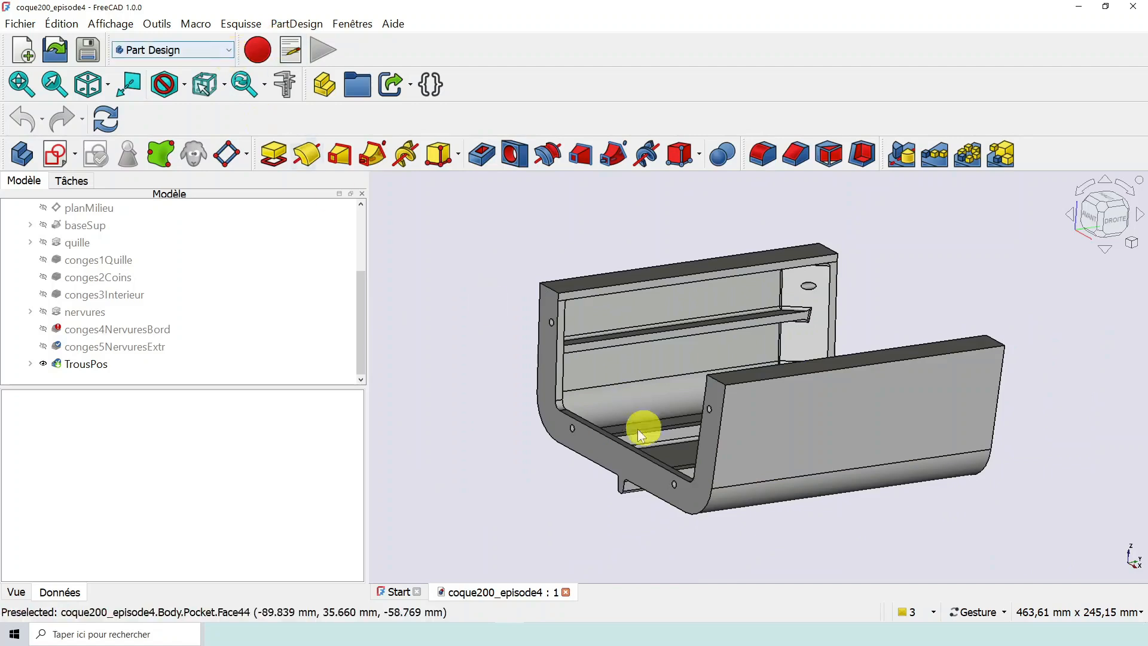
- Review the hull's feature sequence in the model tree, from Origin down to TrousPos, against the 3D model
left_click_drag(474, 374, 492, 383)
right_click_drag(600, 349, 648, 393)
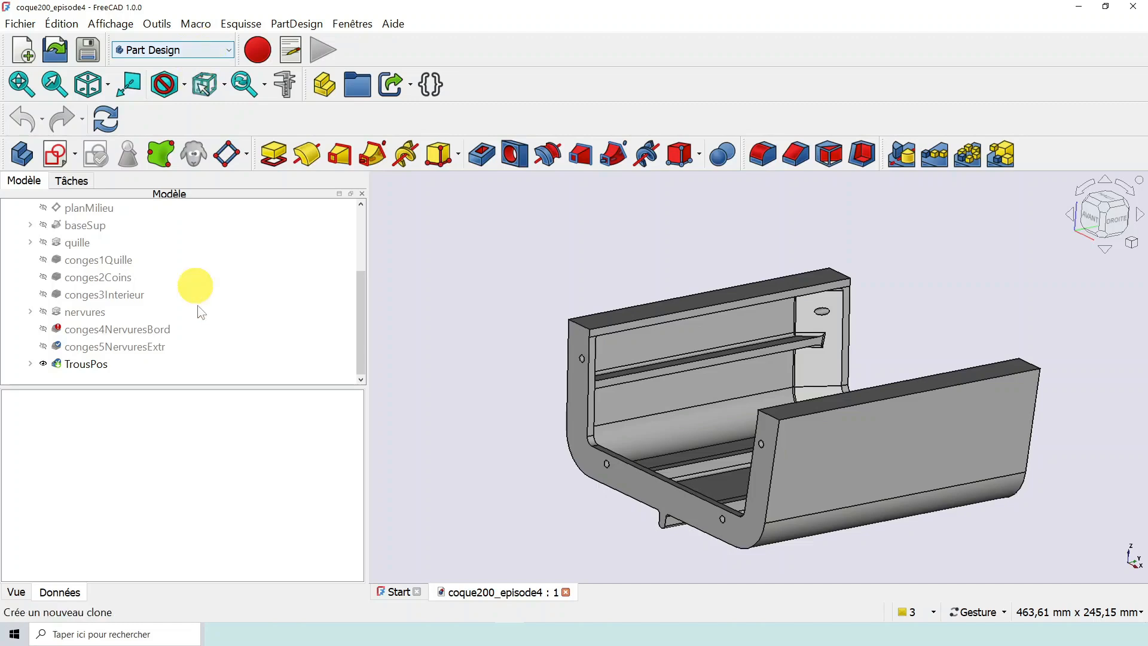
mouse_move(357, 316)
left_mouse_down()
mouse_move(359, 239)
mouse_move(360, 333)
left_mouse_up()
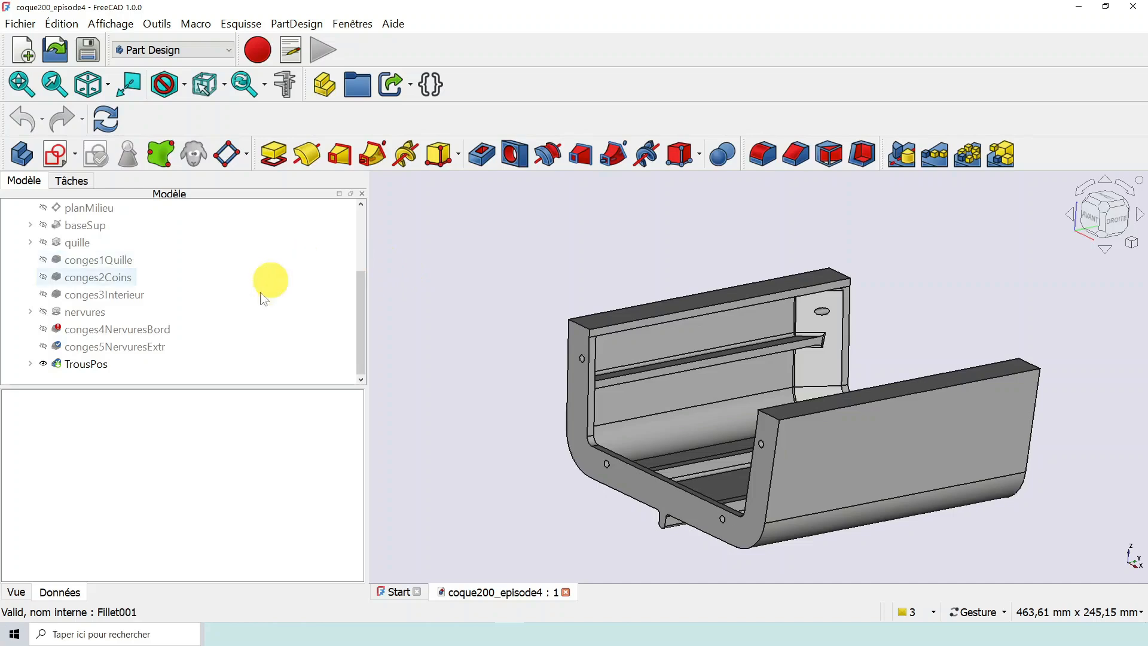
left_click_drag(360, 323, 364, 263)
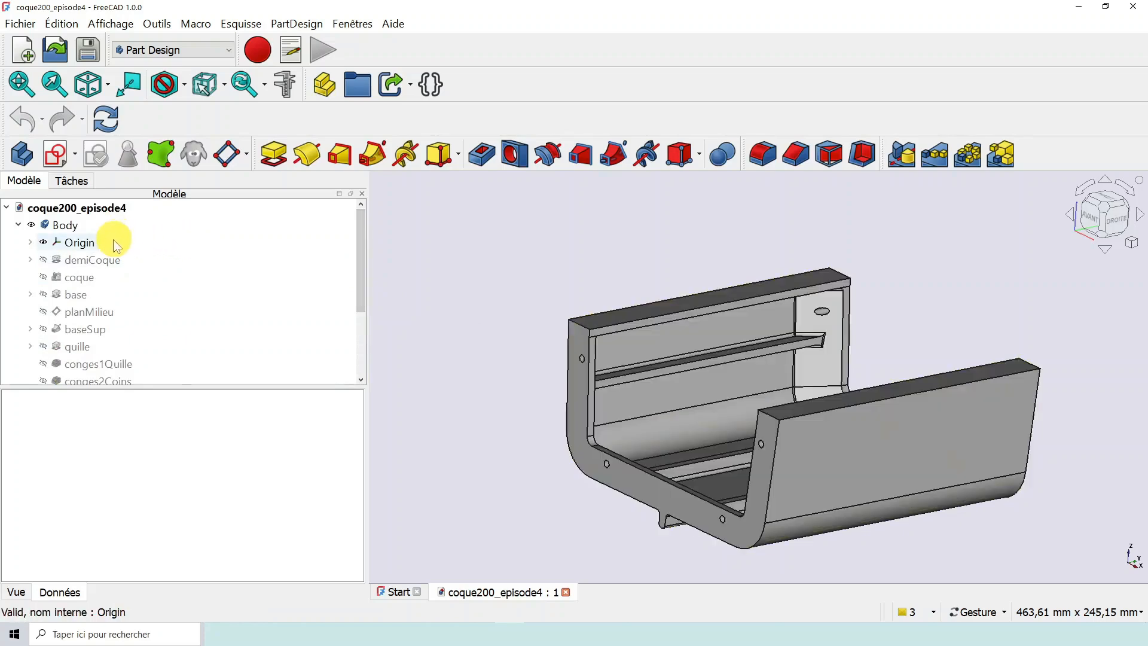
scroll(194, 304, "down", 2)
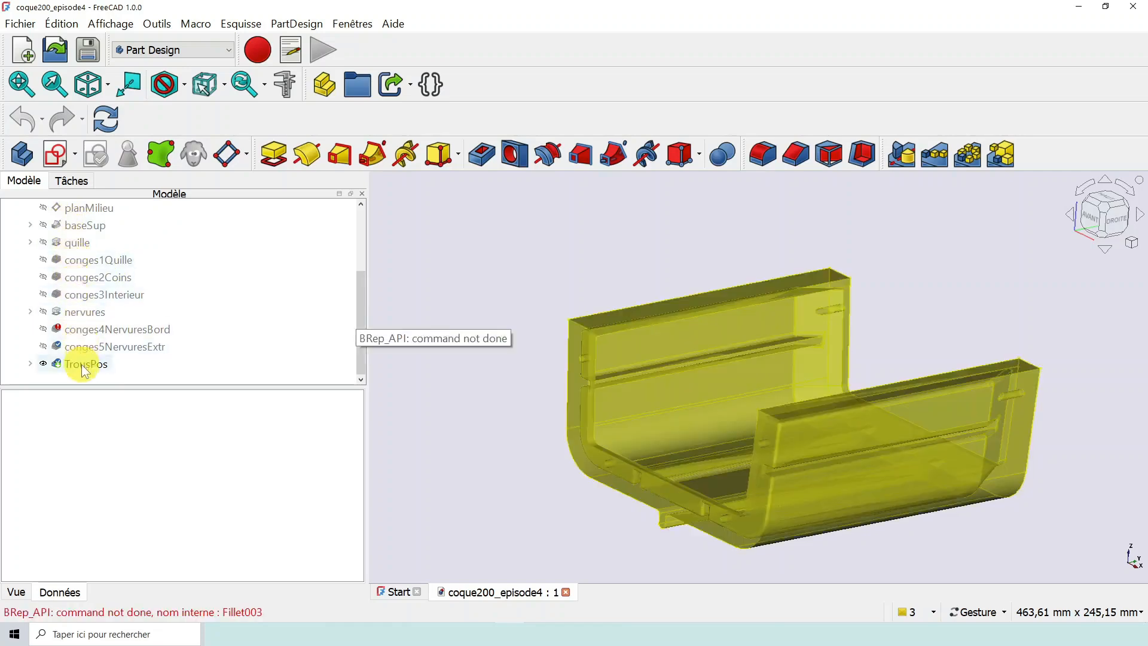
scroll(510, 445, "up", 1)
scroll(746, 470, "down", 1)
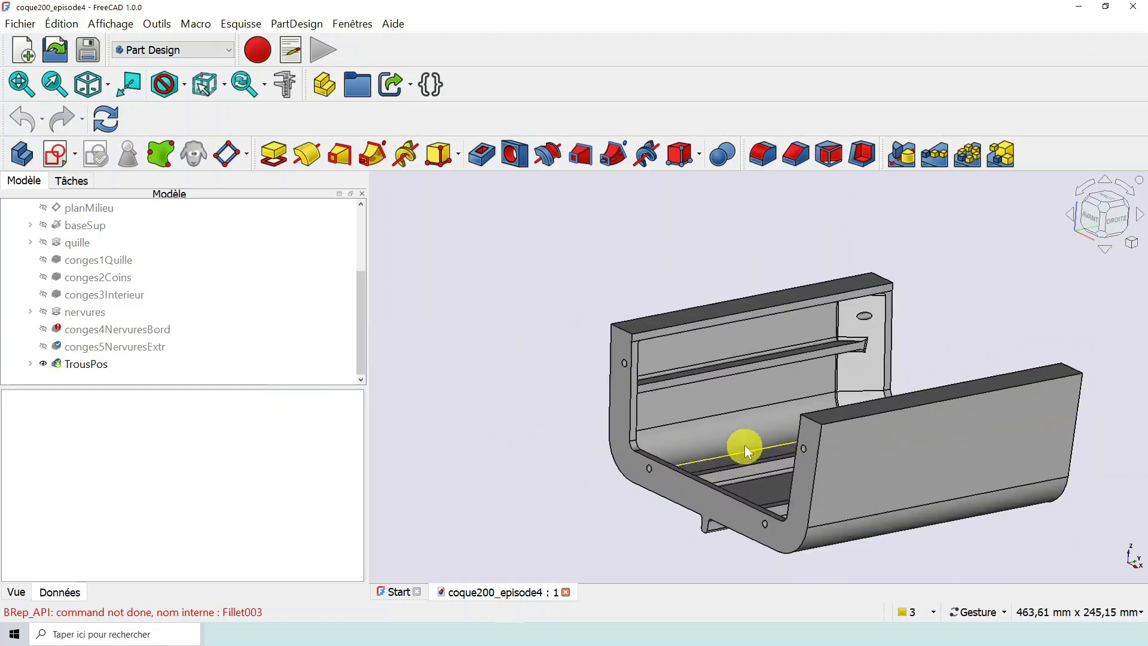
right_click_drag(746, 432, 614, 384)
scroll(570, 361, "up", 2)
scroll(571, 360, "down", 2)
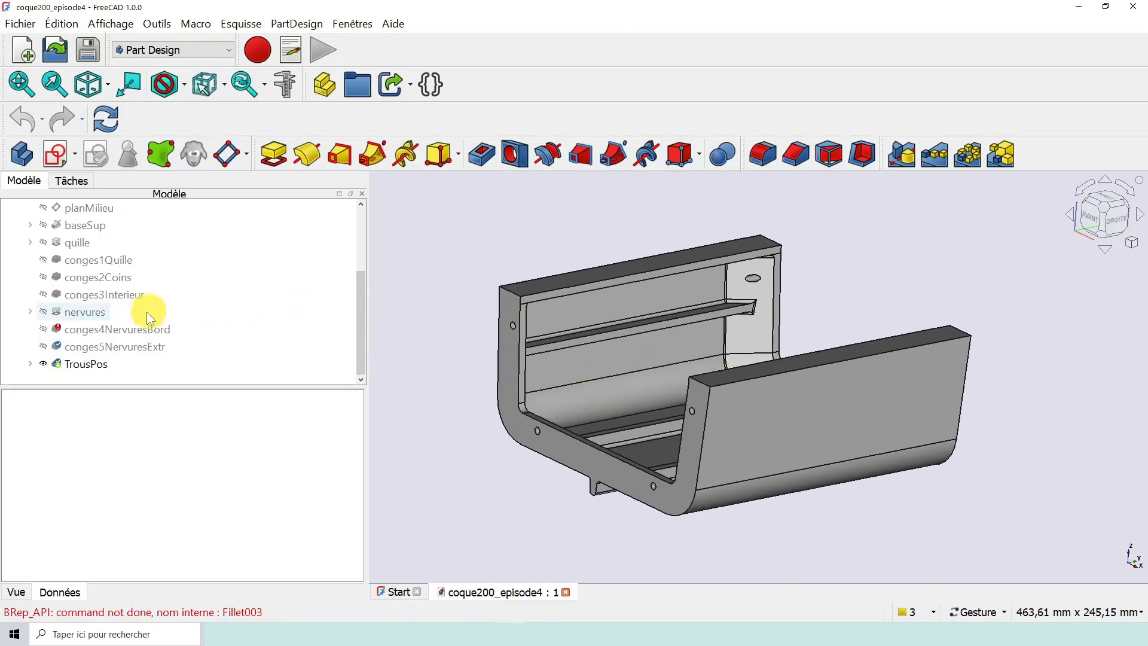
- Select the conges4NervuresBord fillet and examine the hull's inner ribs and their edges from several angles
left_click(135, 327)
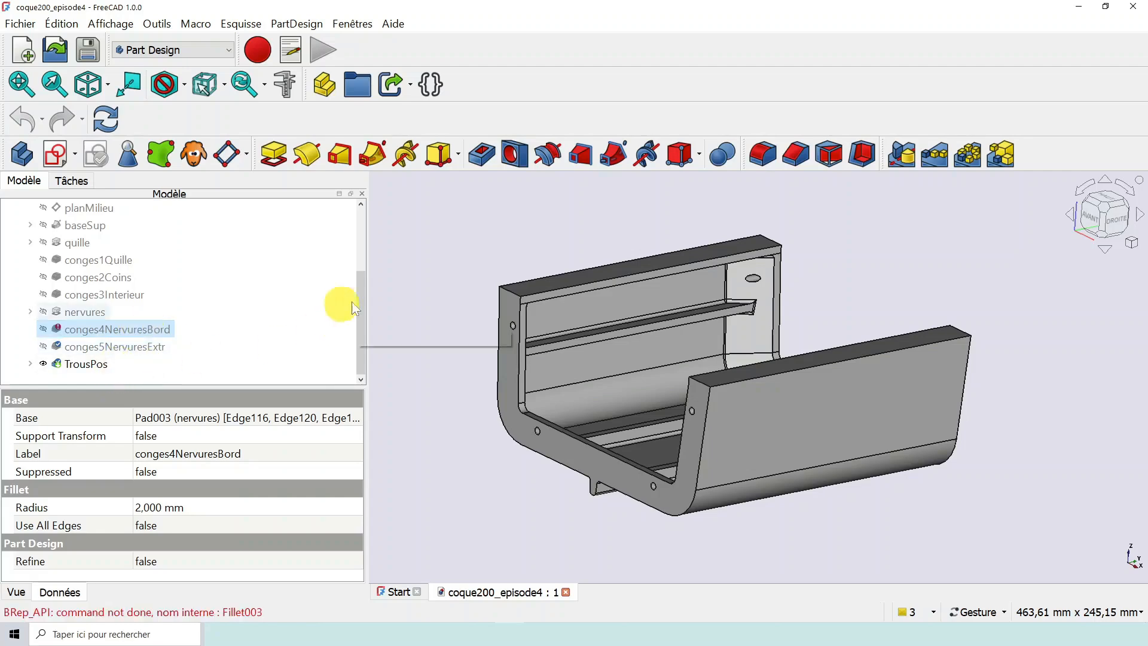
left_click_drag(447, 483, 472, 499)
right_click_drag(487, 487, 536, 477)
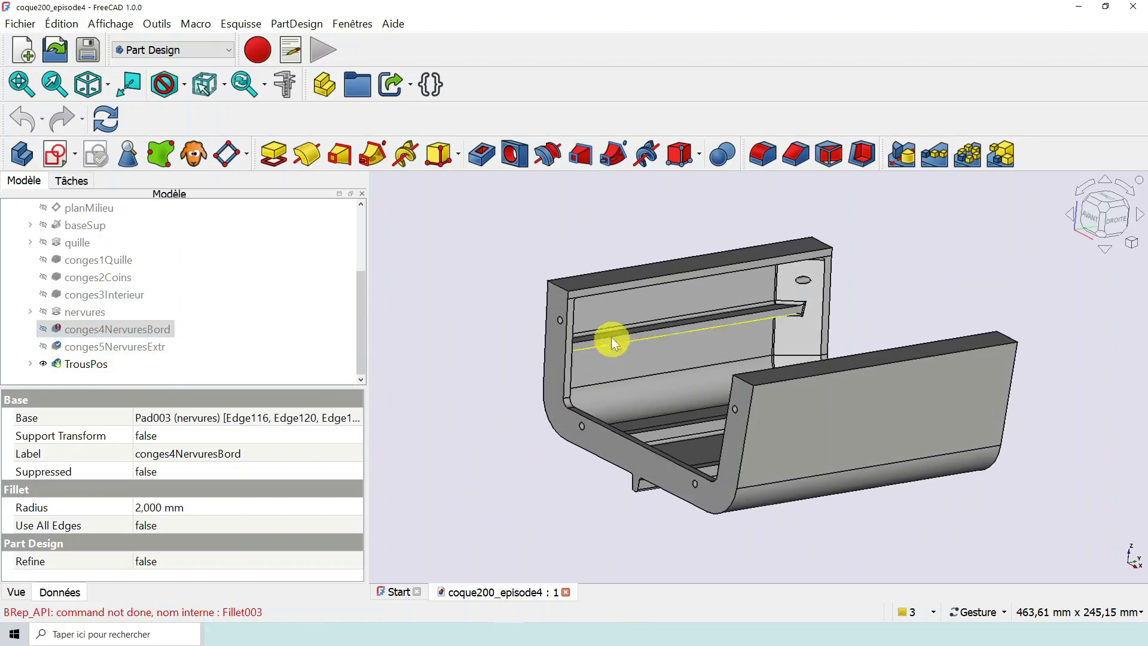
left_click_drag(515, 470, 525, 477)
scroll(579, 378, "up", 1)
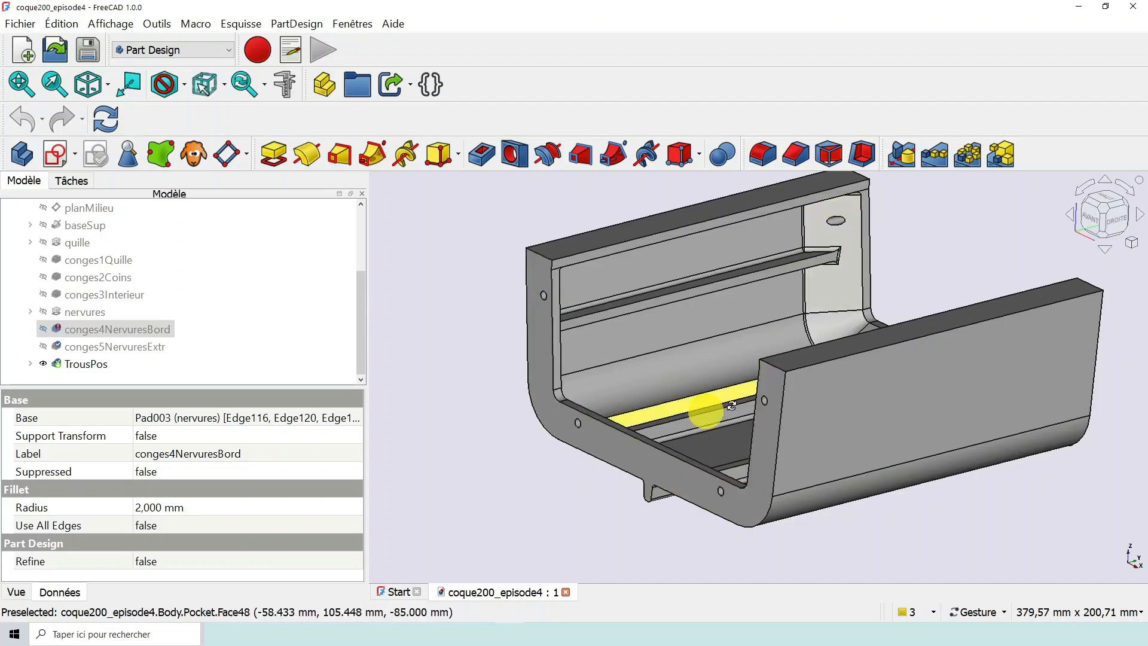
left_click_drag(732, 406, 526, 385)
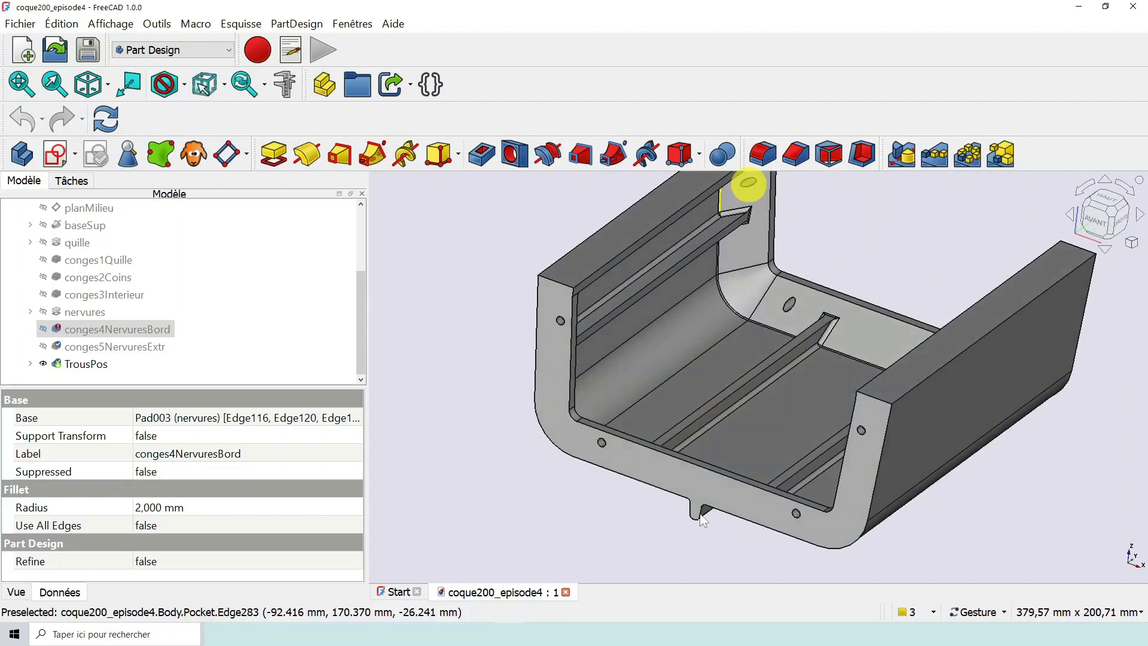
left_click_drag(701, 528, 665, 517)
right_click_drag(789, 372, 670, 362)
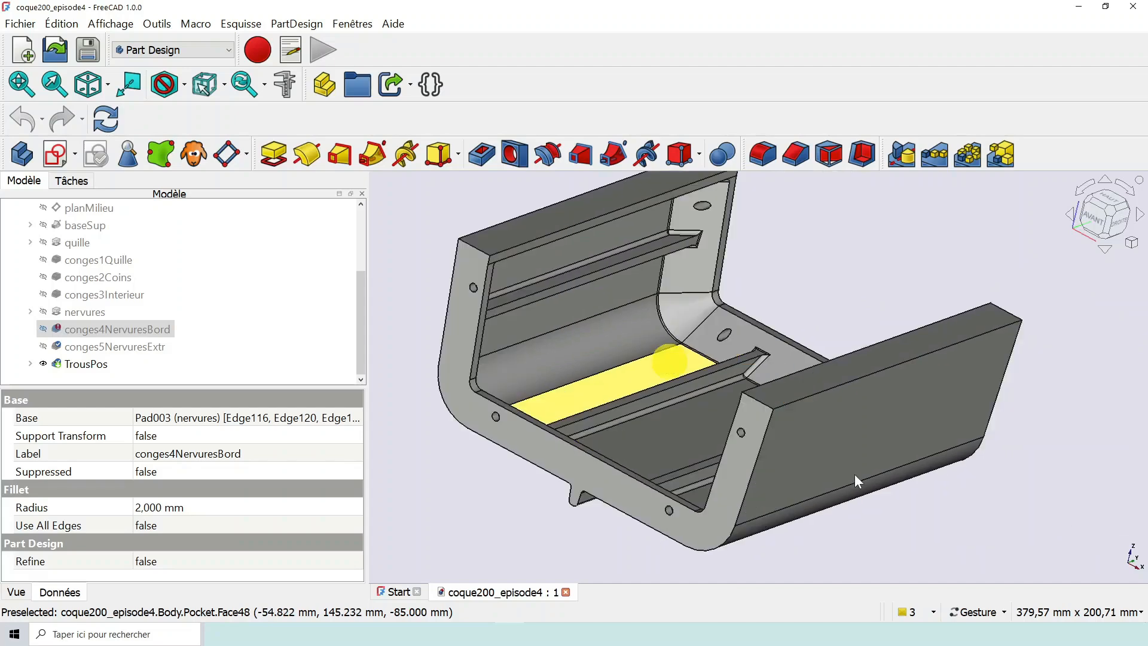
left_click_drag(855, 475, 850, 441)
right_click_drag(654, 401, 754, 375)
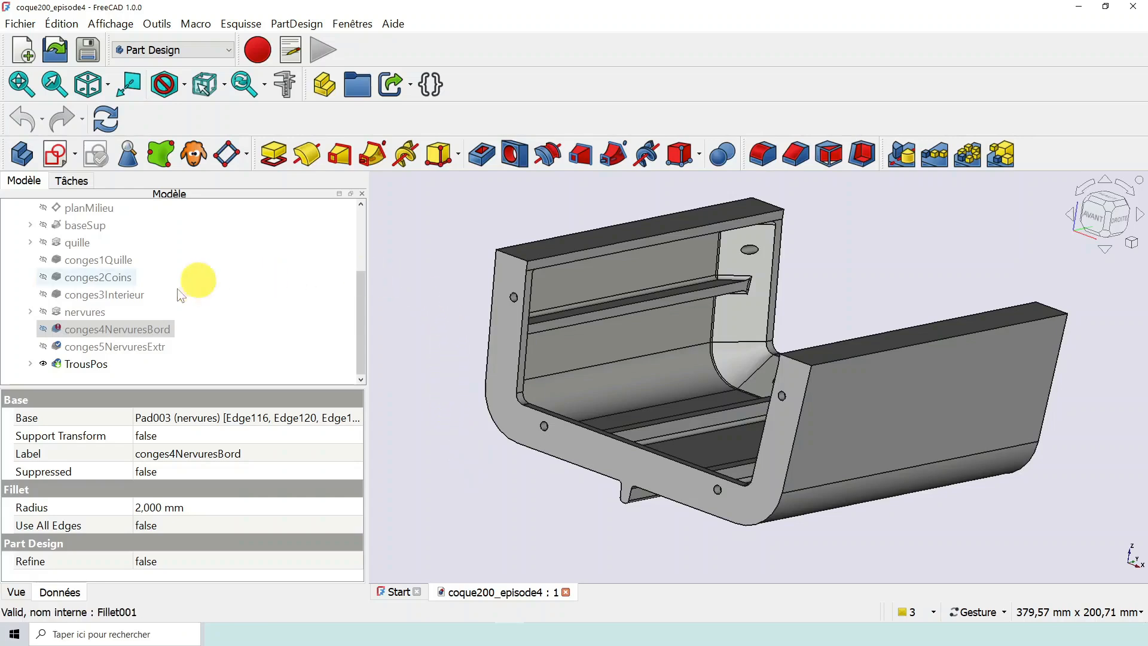
- Set the nervures pad as the resulting feature of the hull body
mouse_move(121, 335)
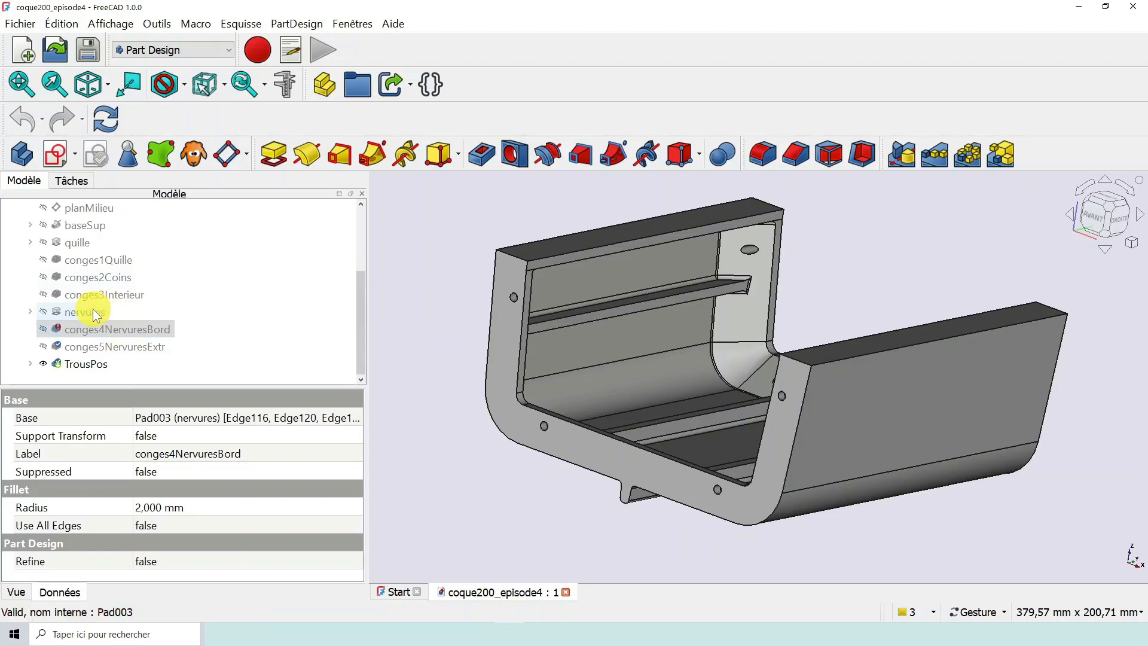
left_click(97, 315)
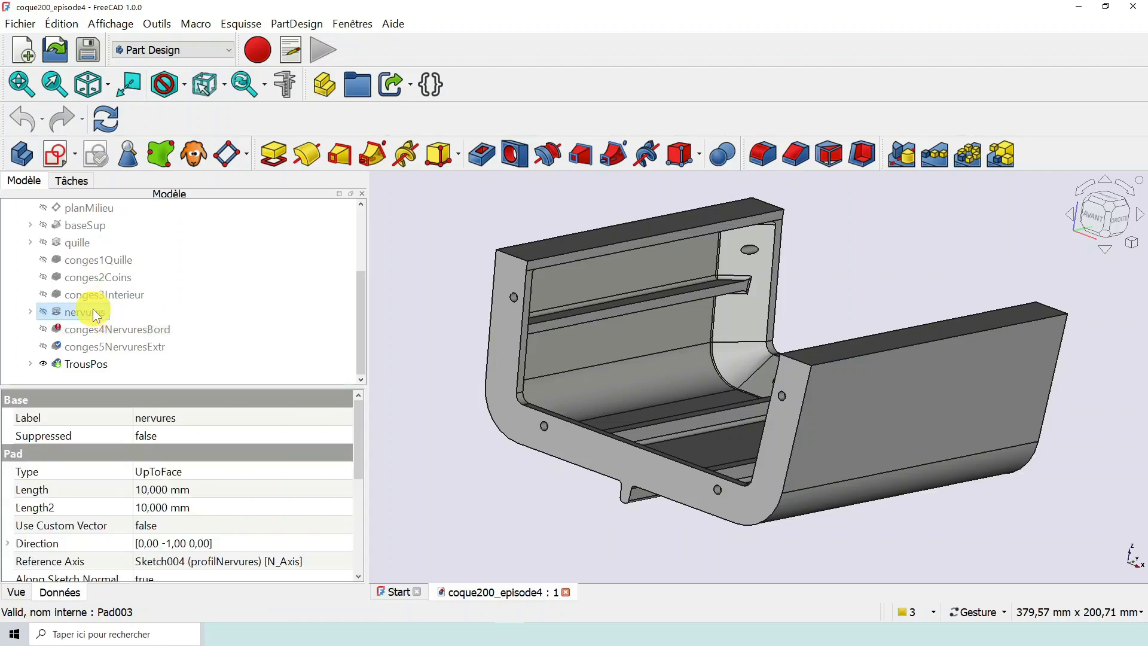
right_click(97, 315)
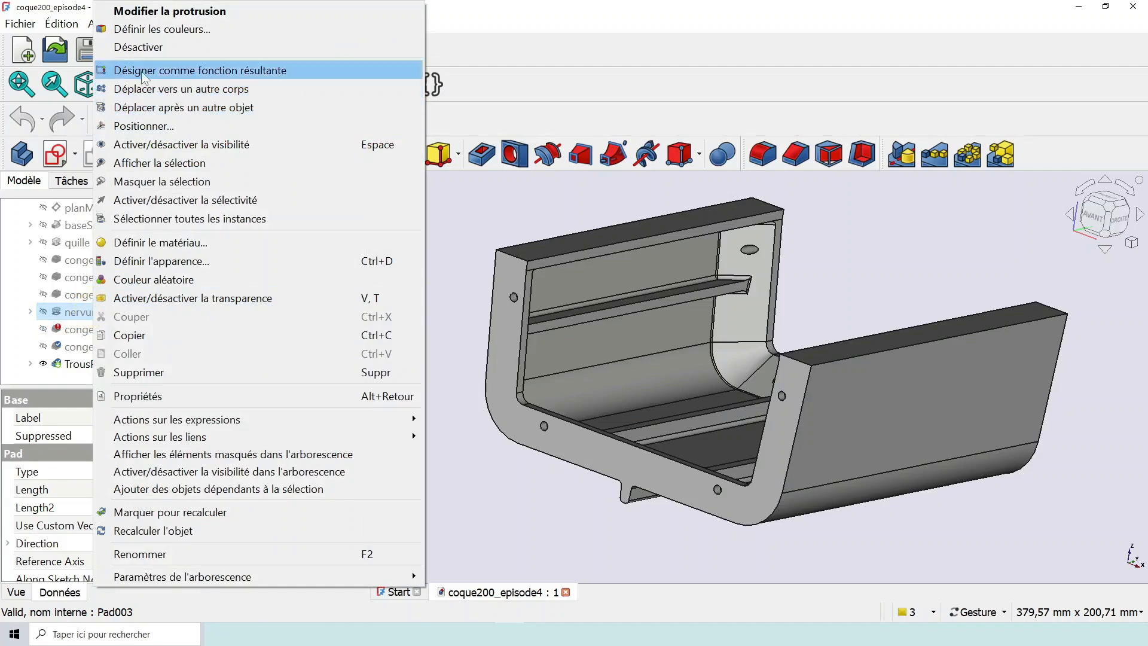
left_click(257, 70)
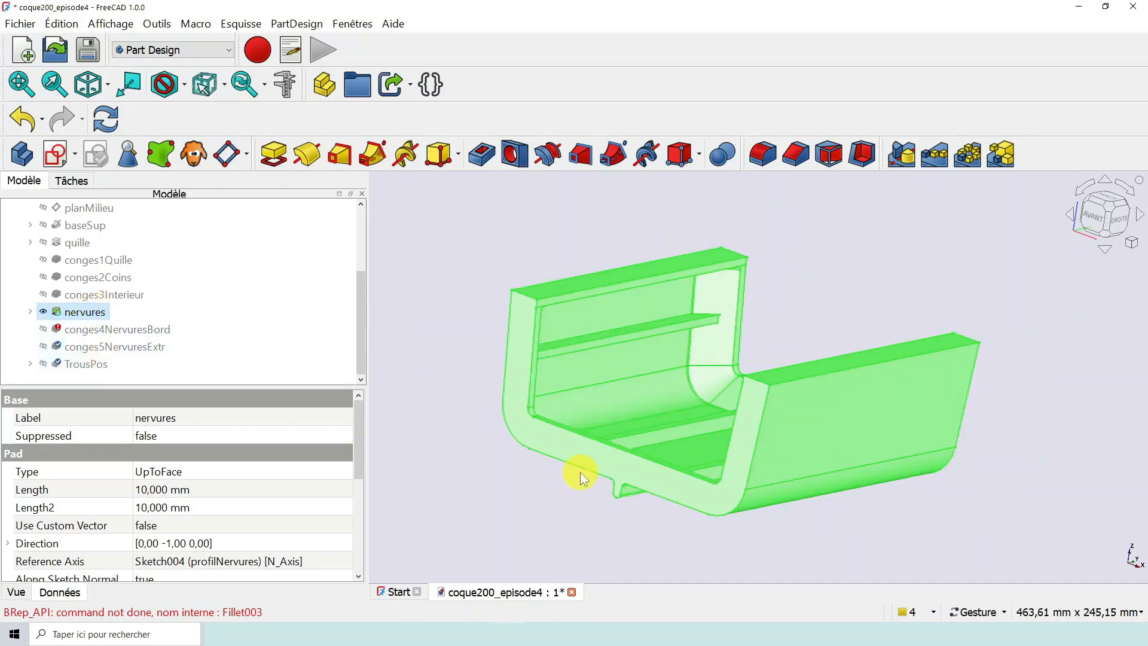
- Clear the selection and examine the unfilleted ribs inside the hull from several angles
left_click(472, 457)
left_click_drag(598, 502, 640, 518)
scroll(634, 400, "down", 1)
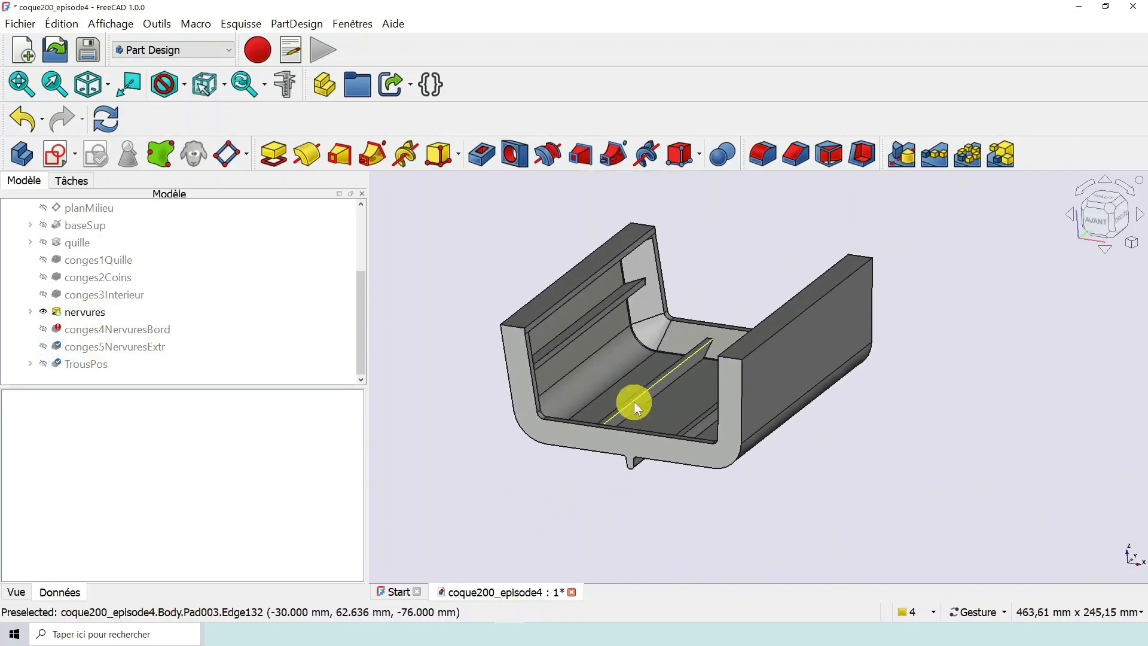
scroll(623, 390, "up", 2)
right_click_drag(626, 387, 740, 367)
scroll(758, 413, "down", 2)
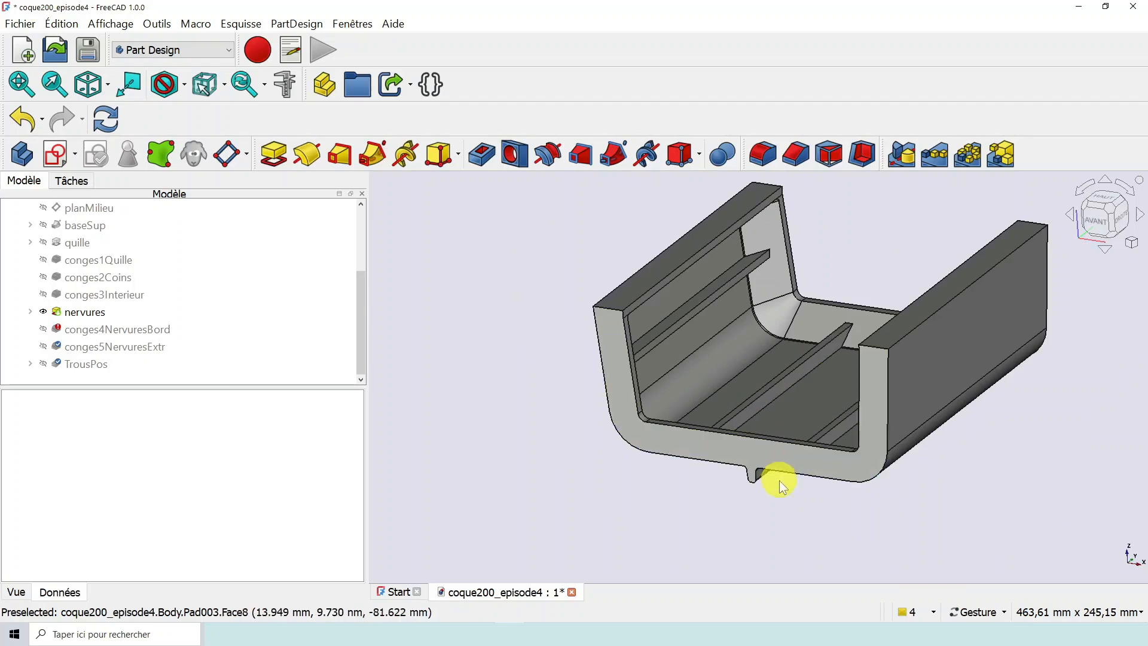
left_click_drag(776, 481, 721, 479)
scroll(733, 371, "up", 2)
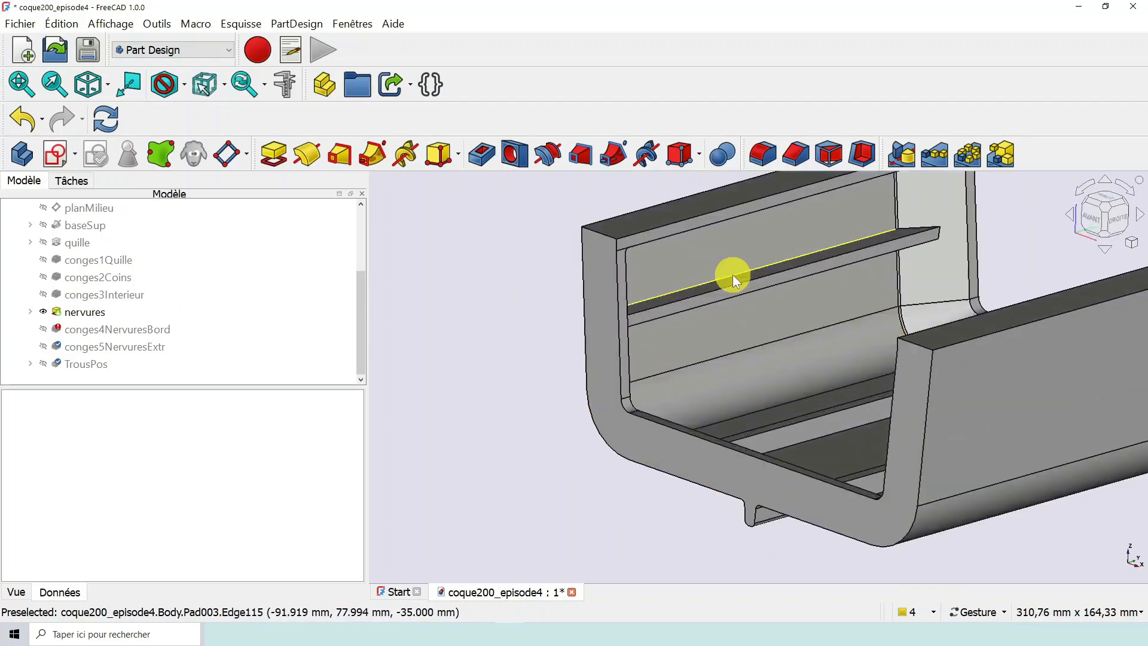
scroll(723, 353, "down", 1)
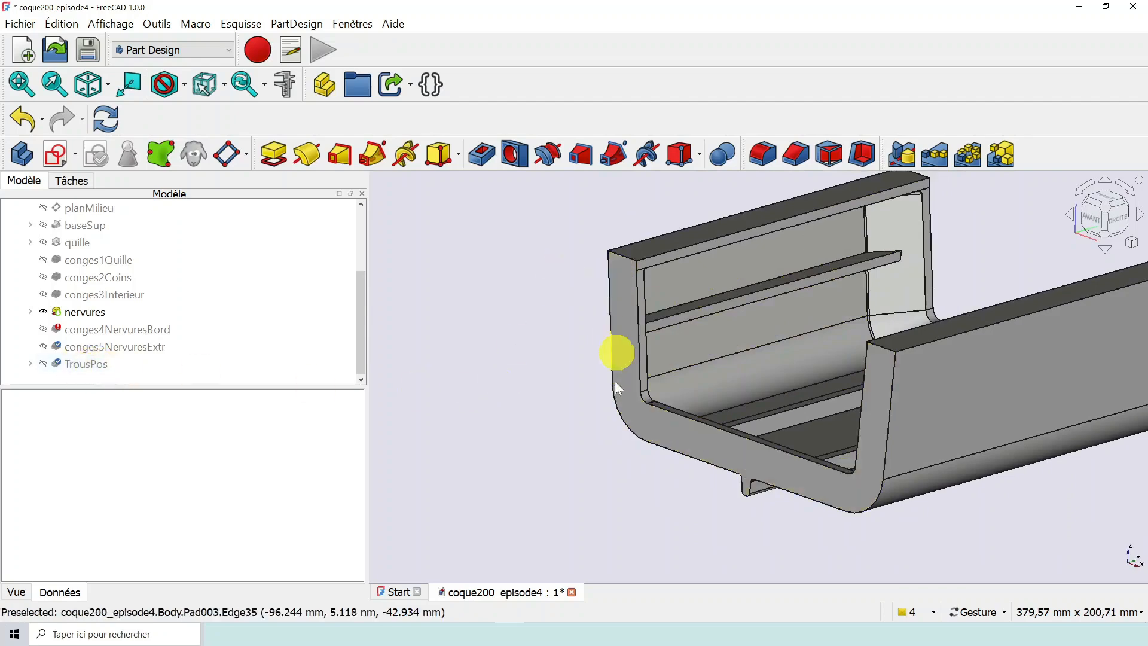
left_click_drag(616, 351, 625, 446)
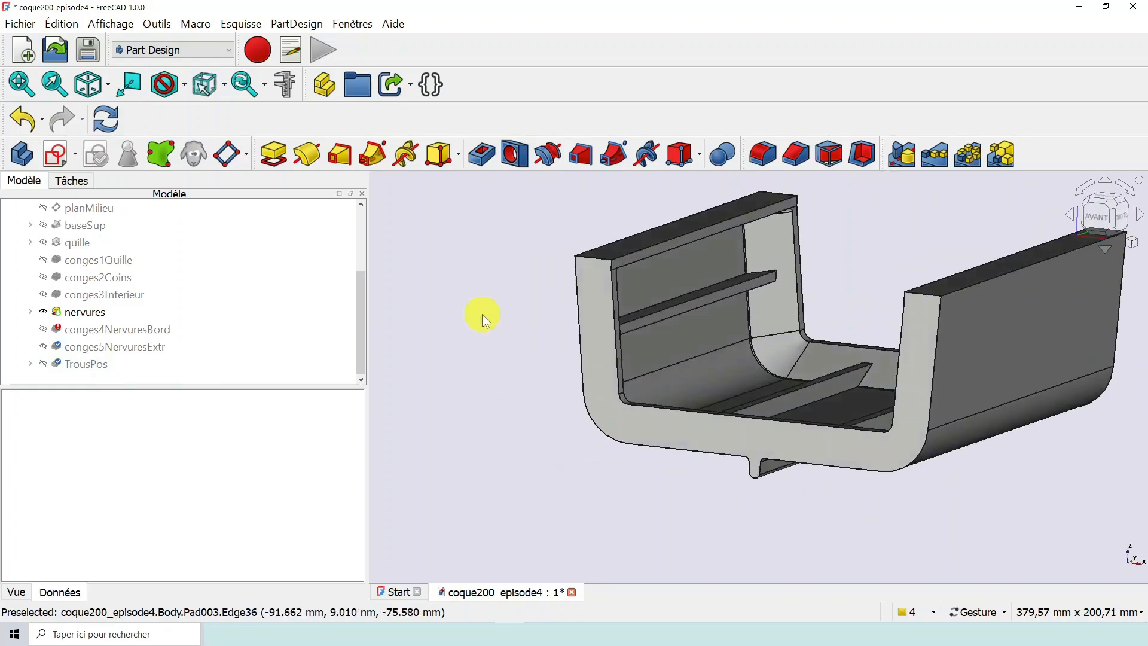
- Set conges4NervuresBord as the hull body's resulting feature and open this fillet for editing
right_click(145, 329)
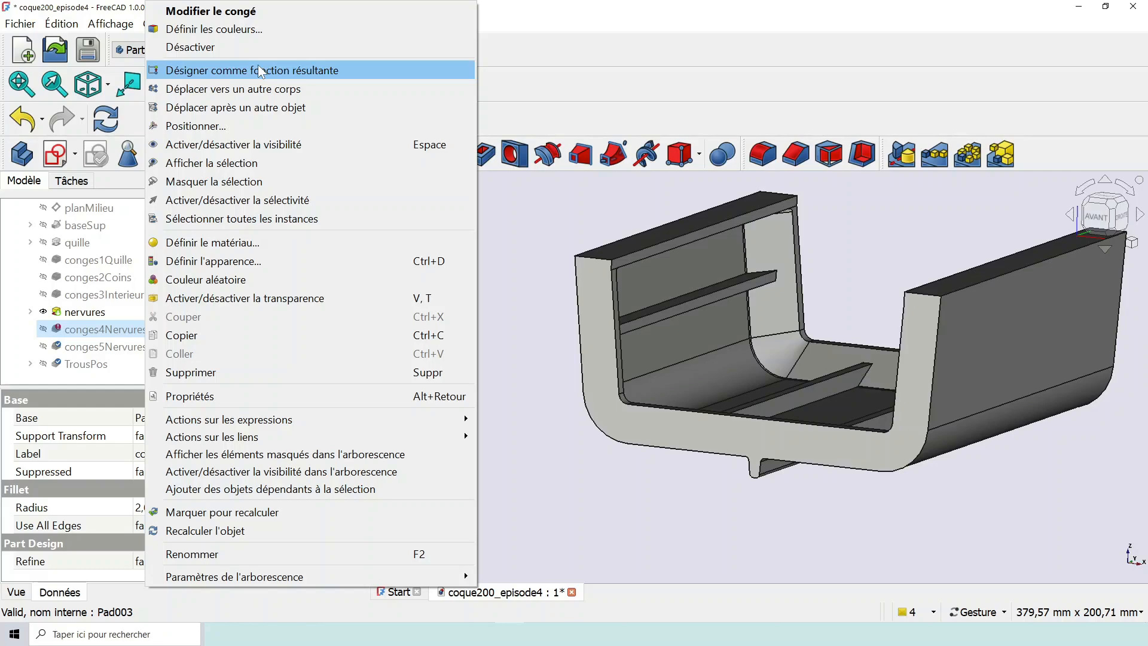
left_click(258, 70)
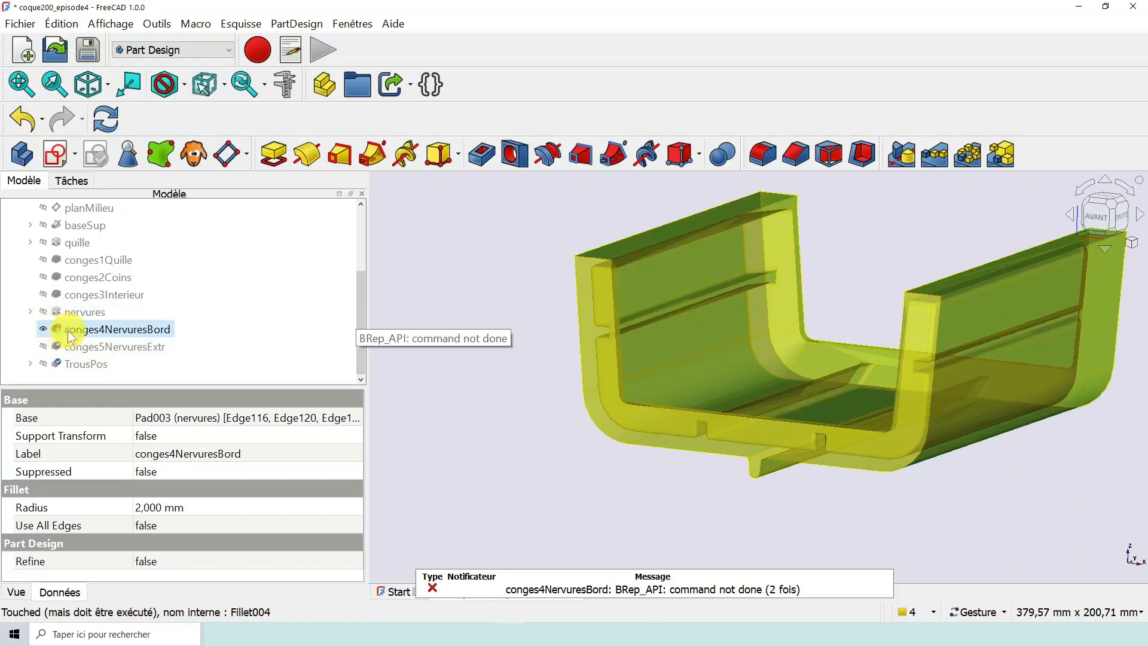
double_click(114, 331)
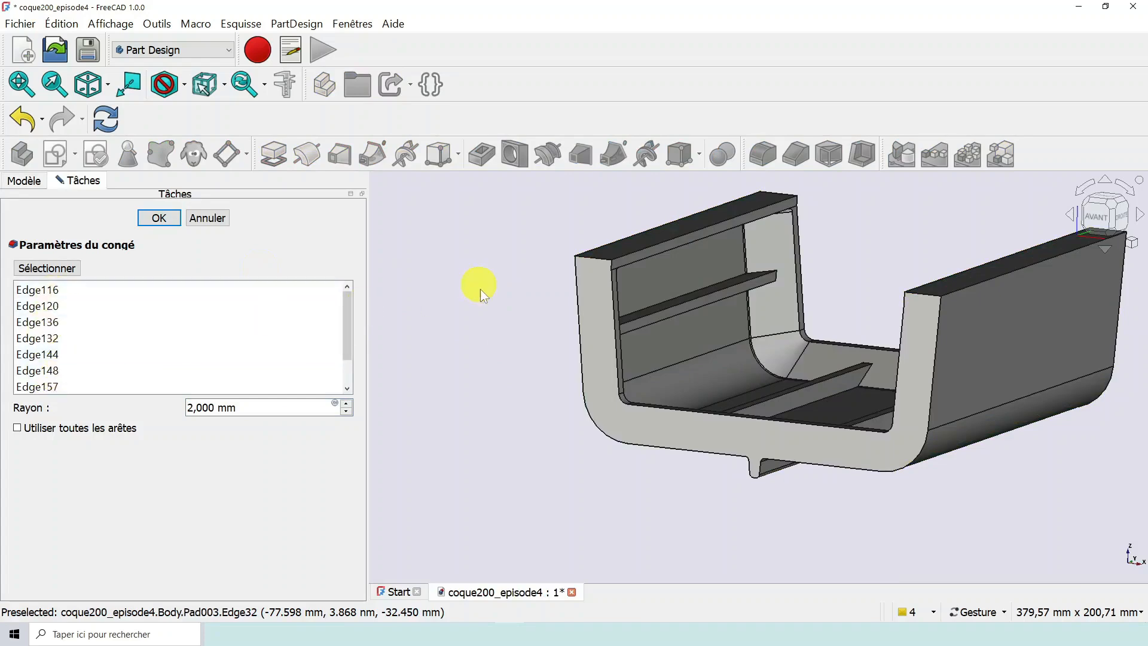
- Select Edge116 in the fillet's edge list to locate it on the hull's side rib
scroll(482, 291, "up", 2)
left_click_drag(743, 482, 891, 426)
right_click_drag(814, 364, 709, 335)
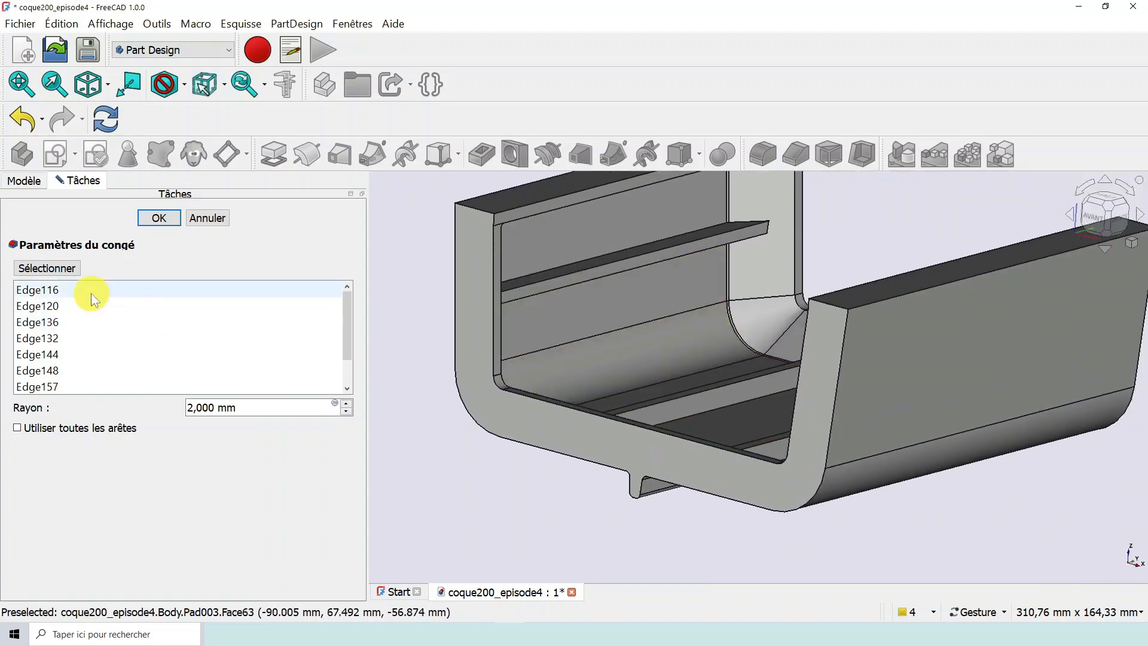
left_click(51, 290)
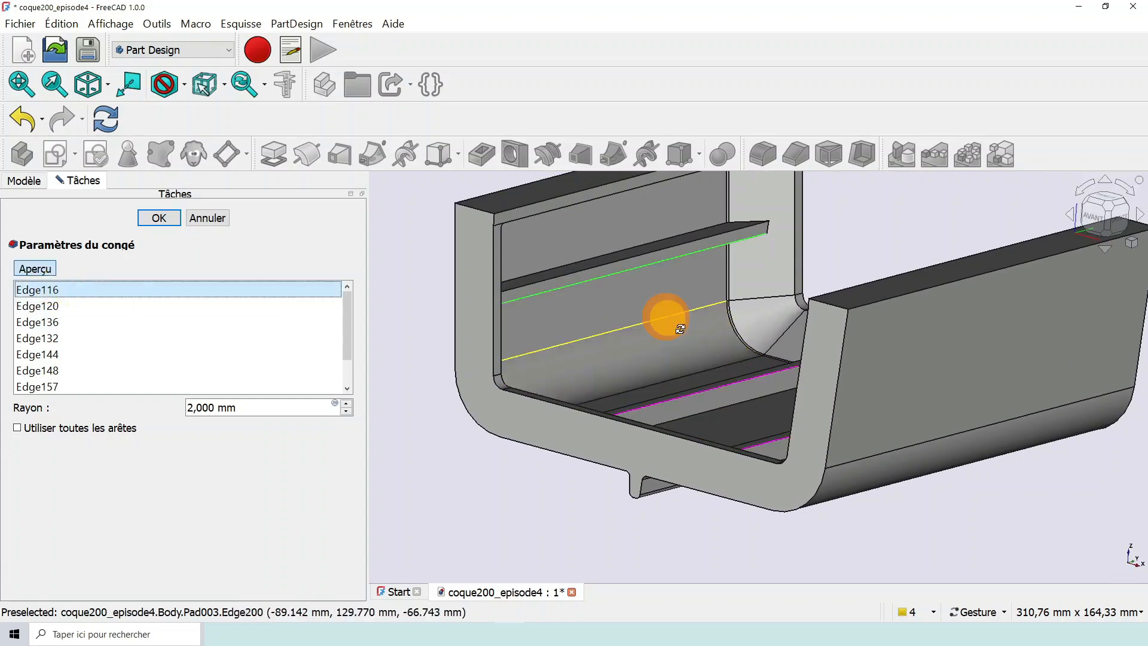
left_click_drag(680, 329, 665, 325)
left_click_drag(698, 389, 602, 371)
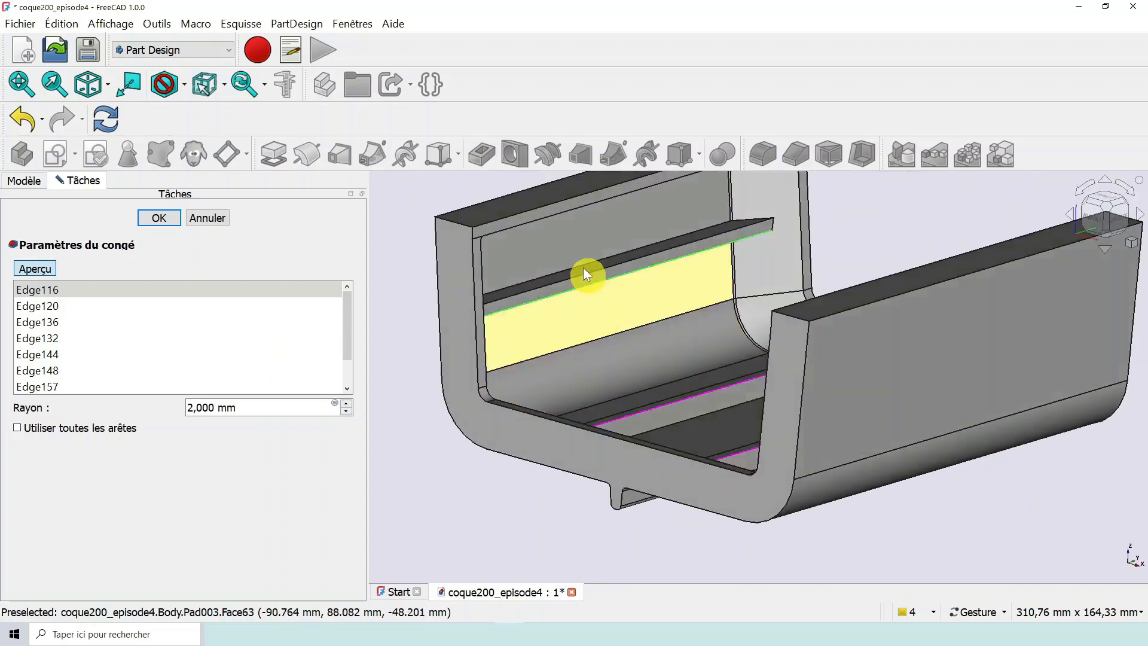
- Examine the fillet's highlighted edges along the side and floor ribs and at the hull's end wall
scroll(595, 280, "up", 5)
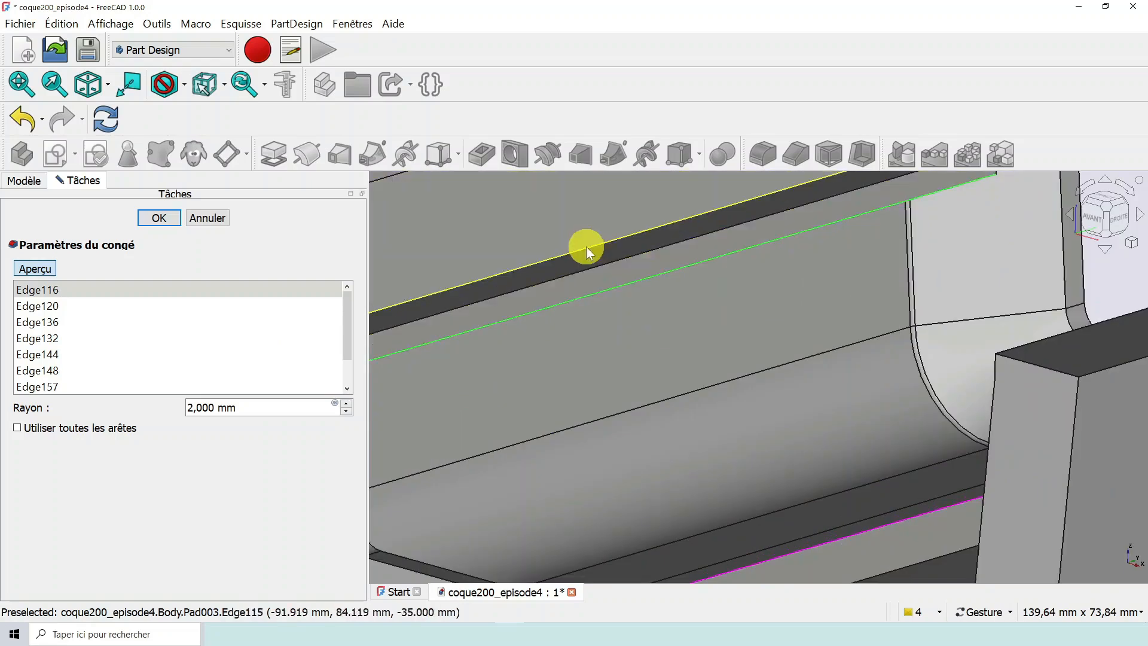
scroll(664, 308, "down", 3)
left_click_drag(697, 328, 700, 288)
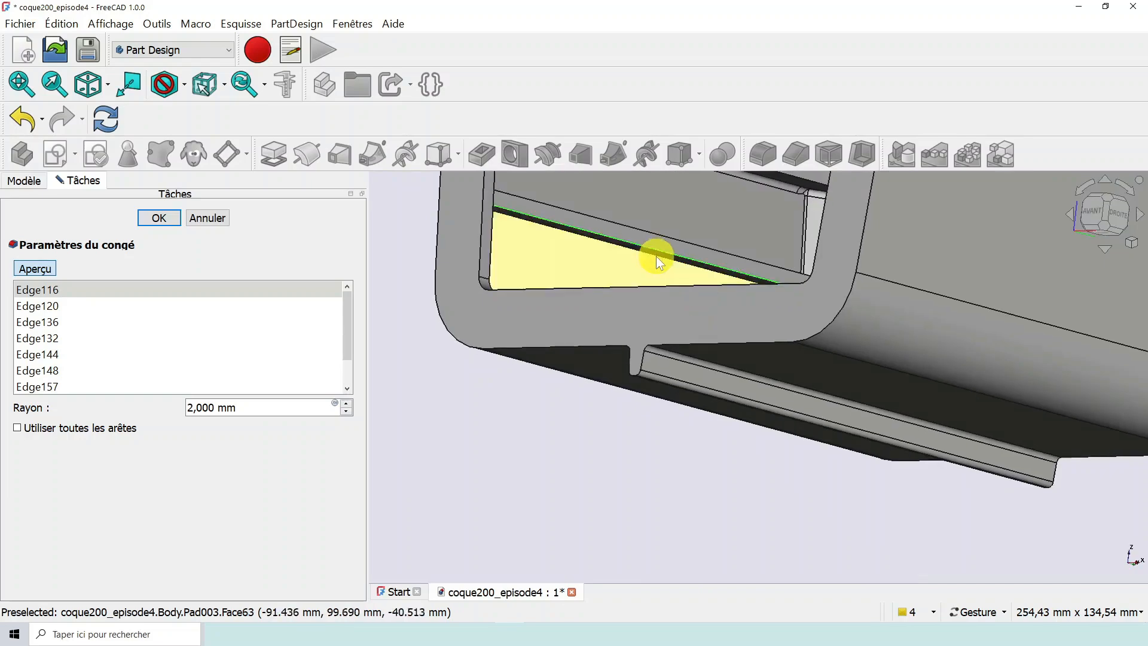
scroll(658, 259, "down", 4)
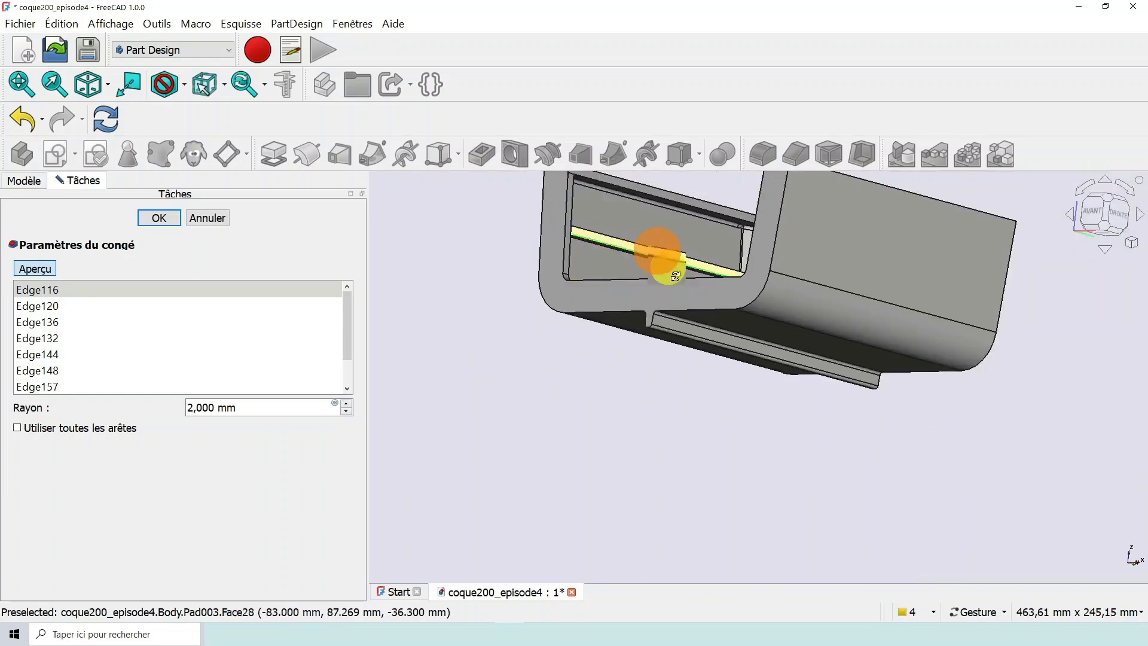
left_click_drag(662, 257, 735, 317)
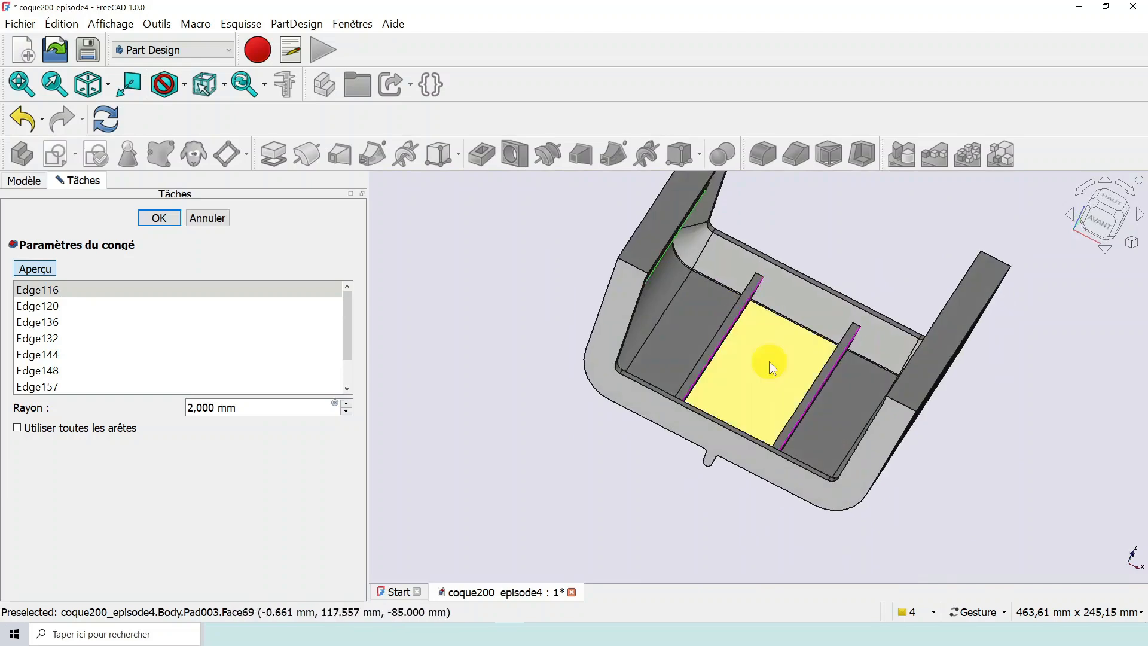
left_click_drag(769, 361, 915, 387)
scroll(951, 323, "up", 5)
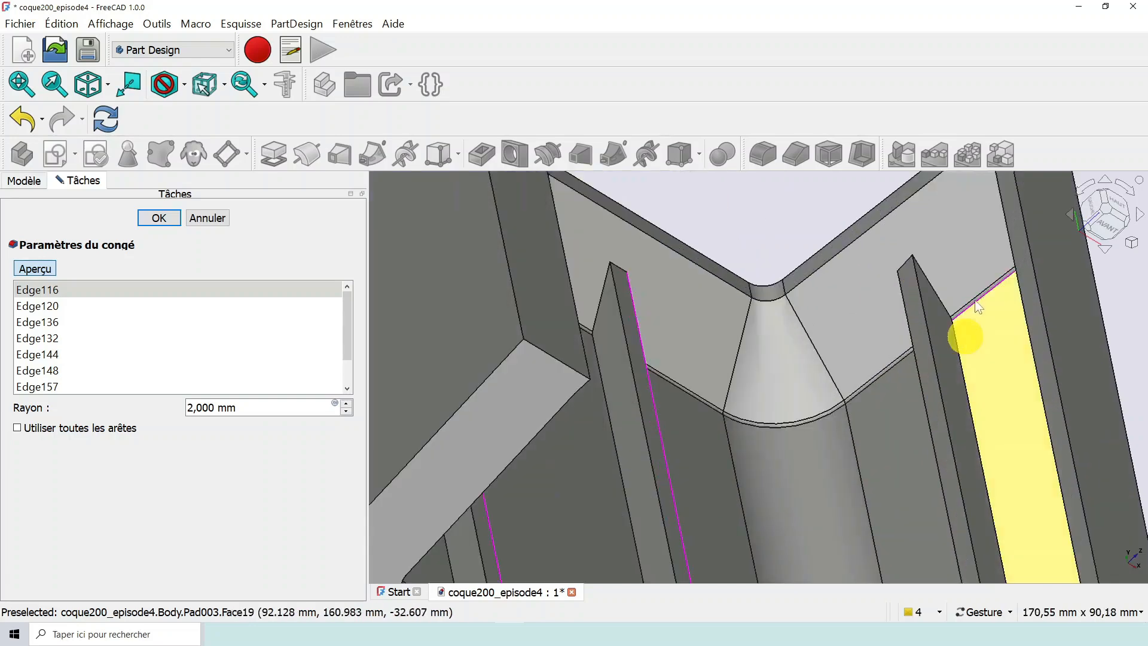
scroll(956, 299, "up", 6)
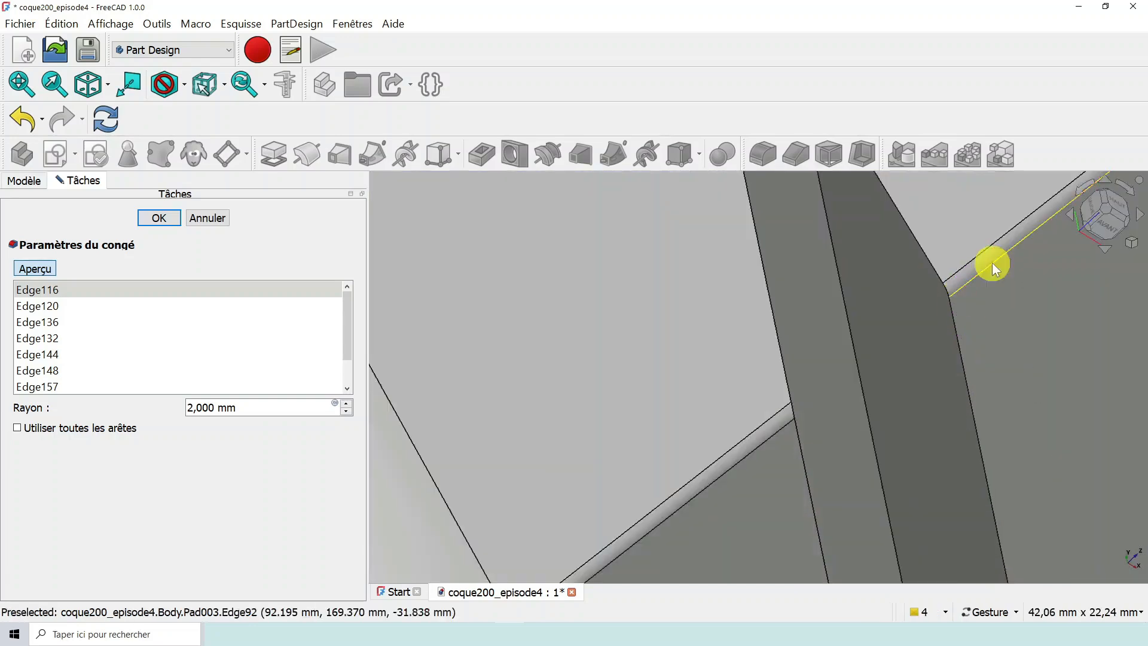
scroll(993, 264, "down", 12)
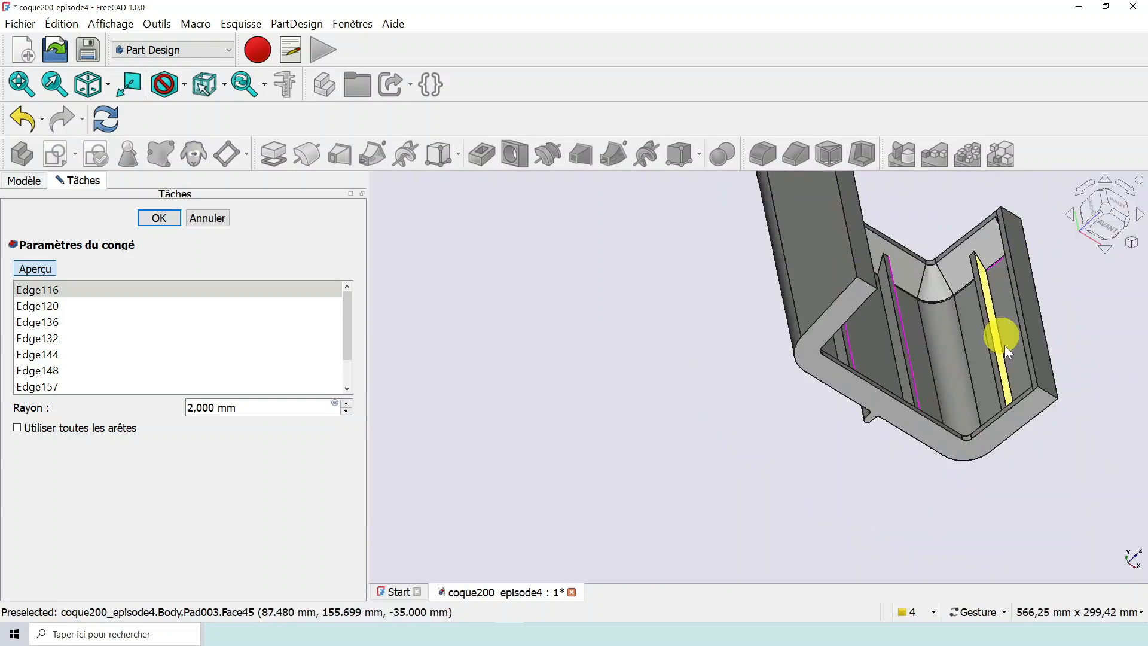
left_click_drag(1005, 346, 810, 312)
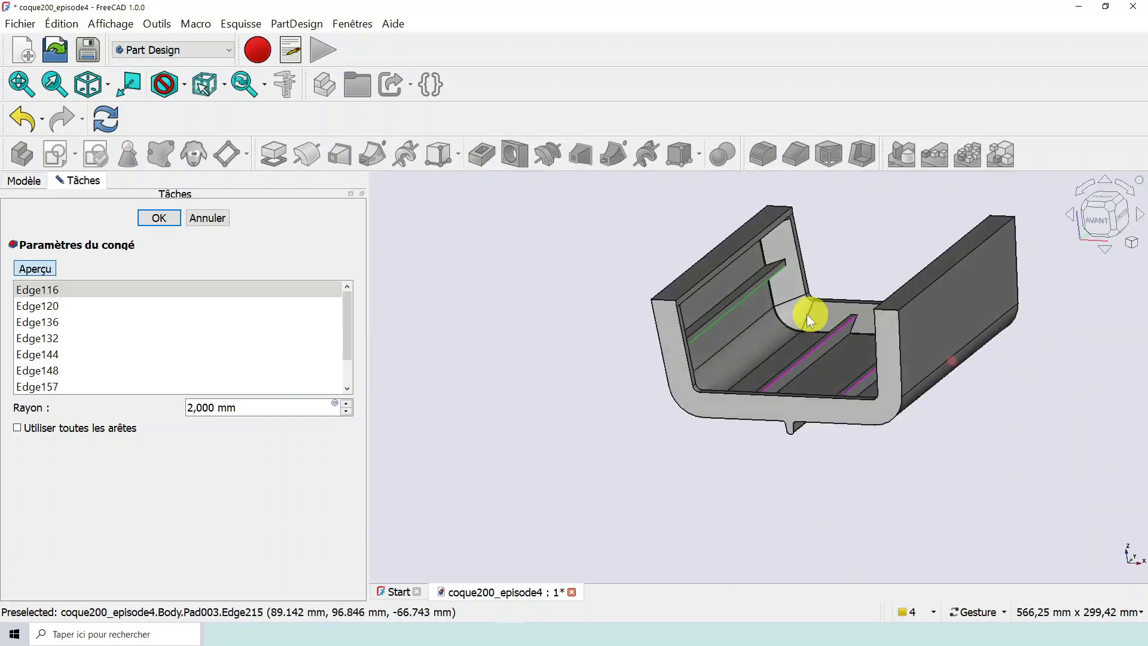
- Remove Edge116, located along the side rib, from the fillet's edge list
right_click_drag(830, 368, 722, 398)
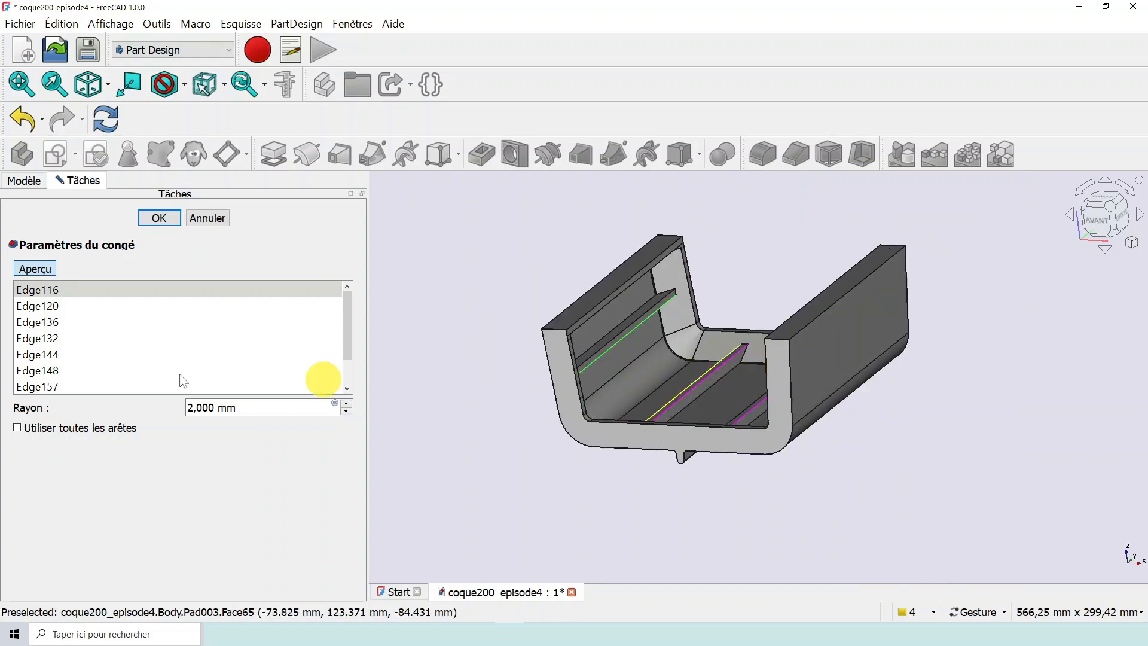
mouse_move(347, 325)
left_mouse_down()
mouse_move(349, 355)
mouse_move(340, 309)
left_mouse_up()
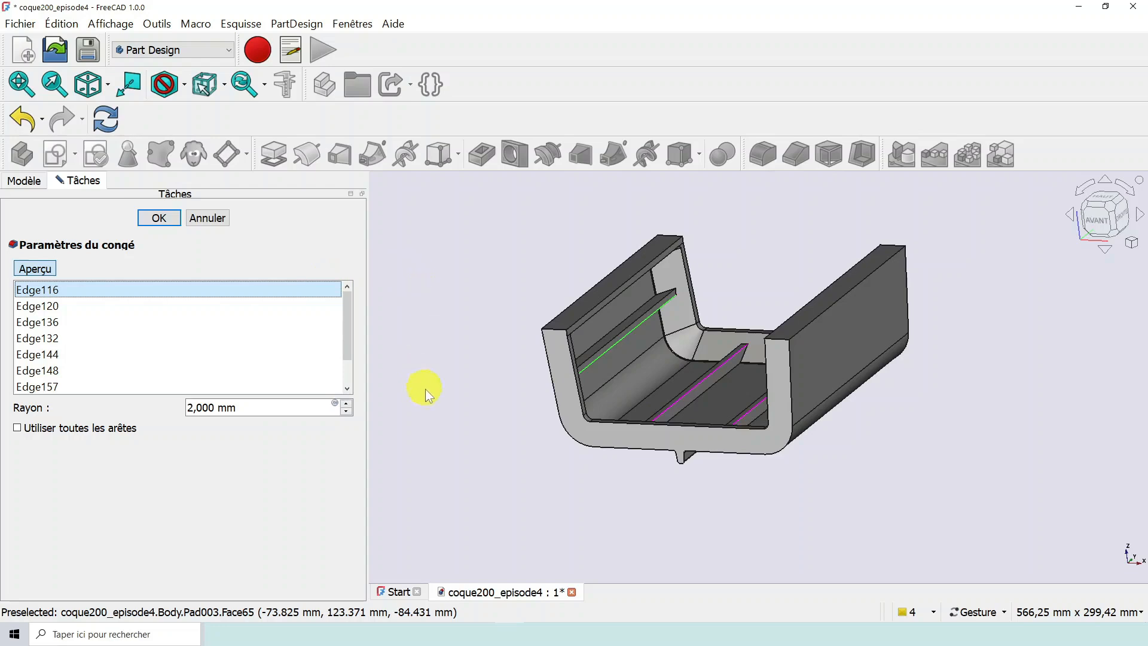
left_click_drag(588, 484, 549, 470)
scroll(676, 354, "up", 2)
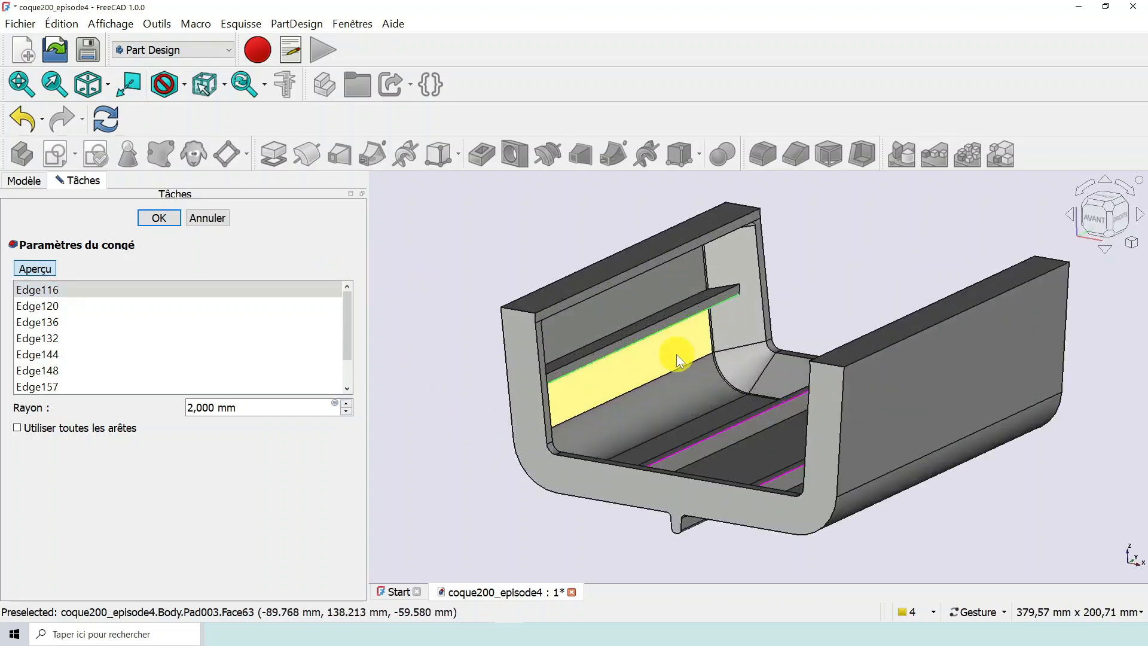
scroll(676, 354, "down", 1)
scroll(677, 354, "up", 2)
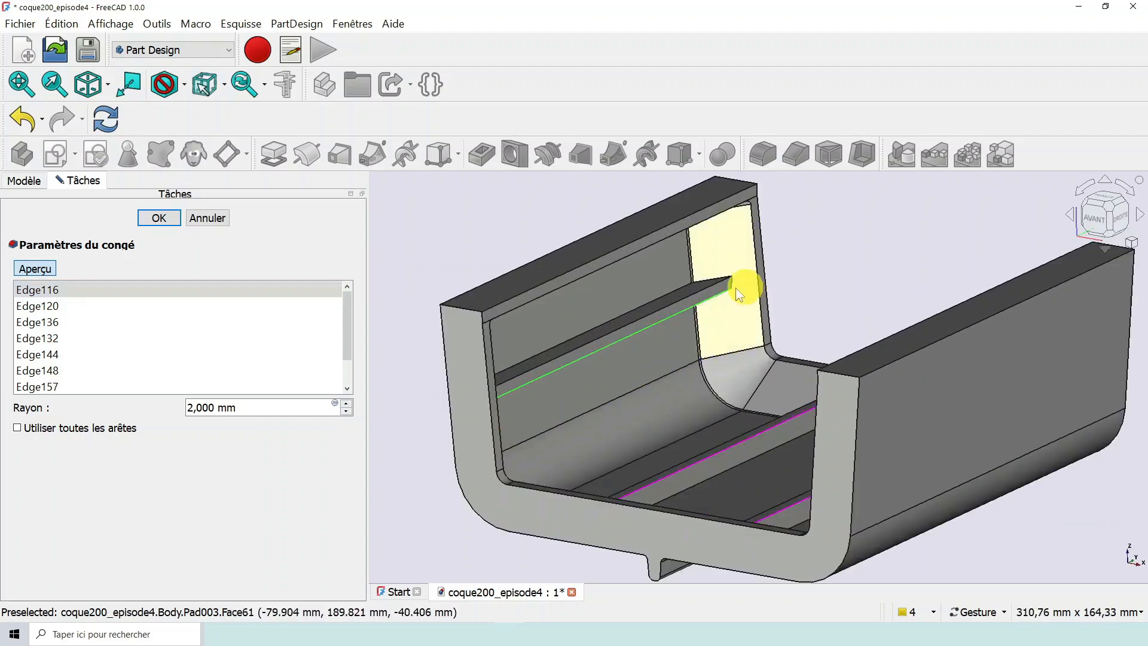
right_click(38, 288)
left_click(58, 298)
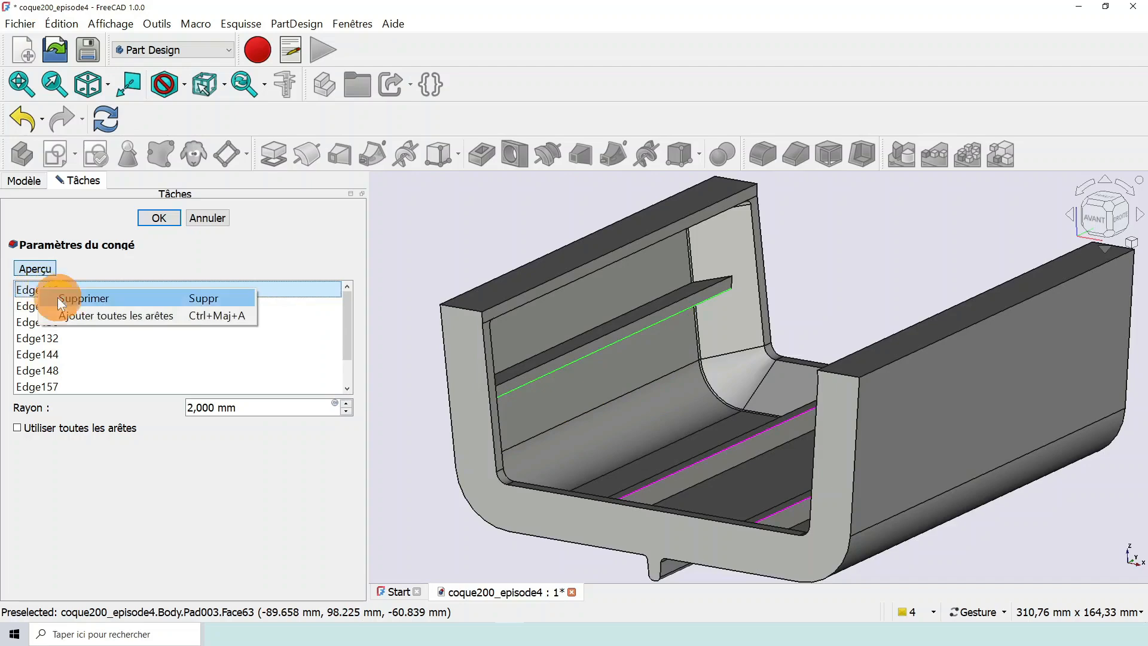
- Remove all remaining edges, from Edge120 through Edge92, from the fillet's edge list
left_click(51, 290)
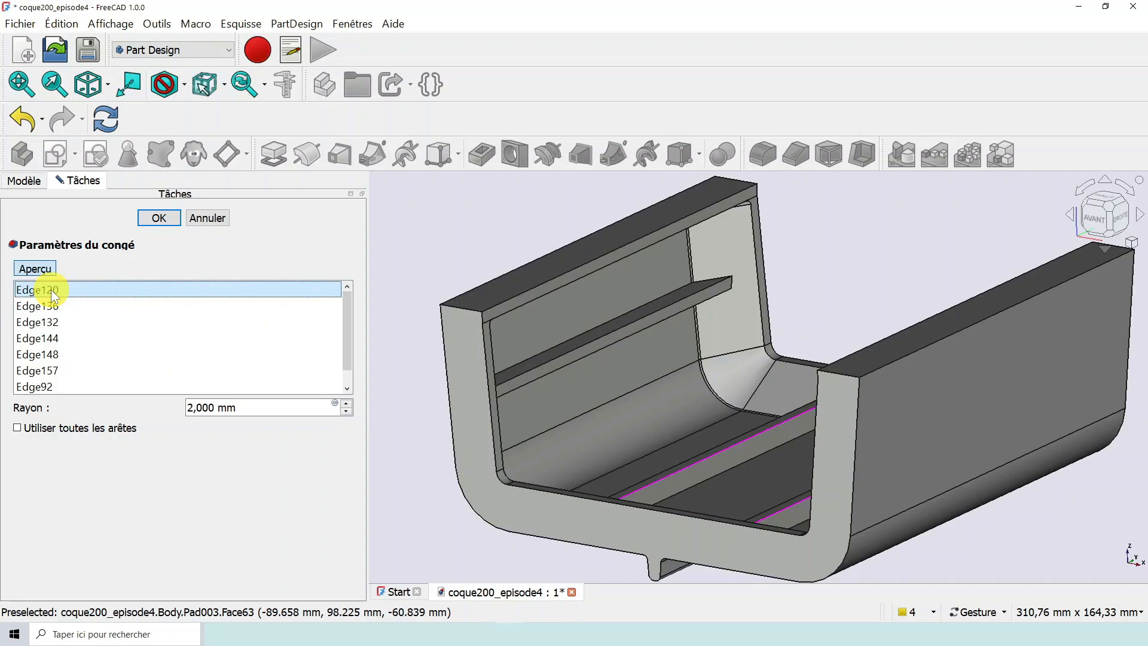
key("Delete")
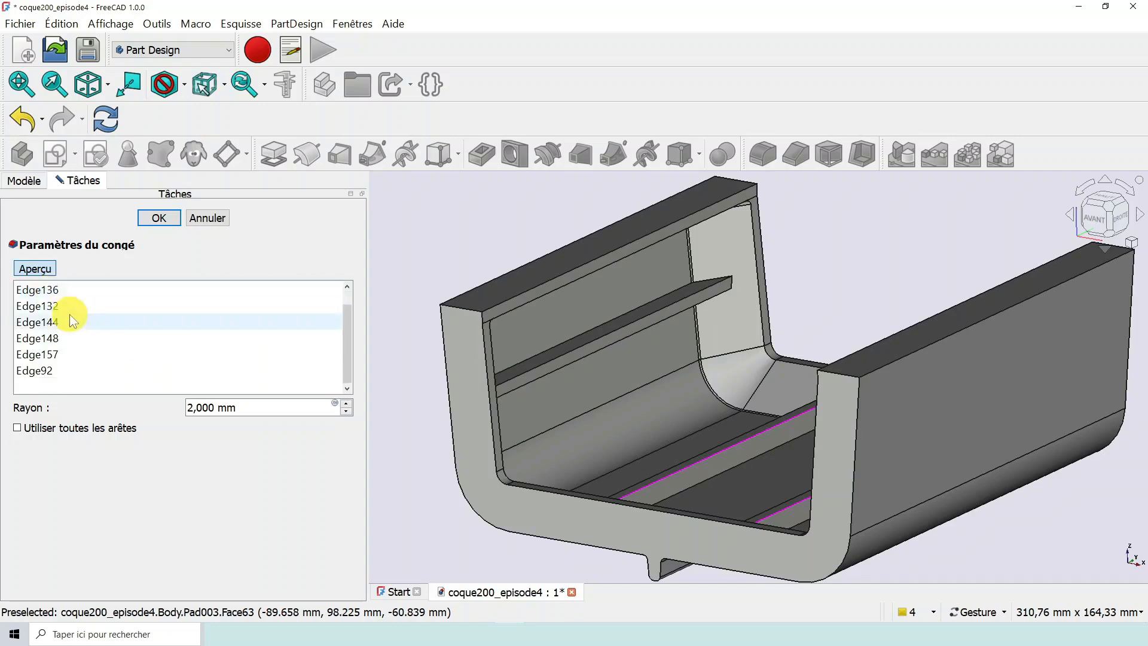
left_click(41, 370, "shift")
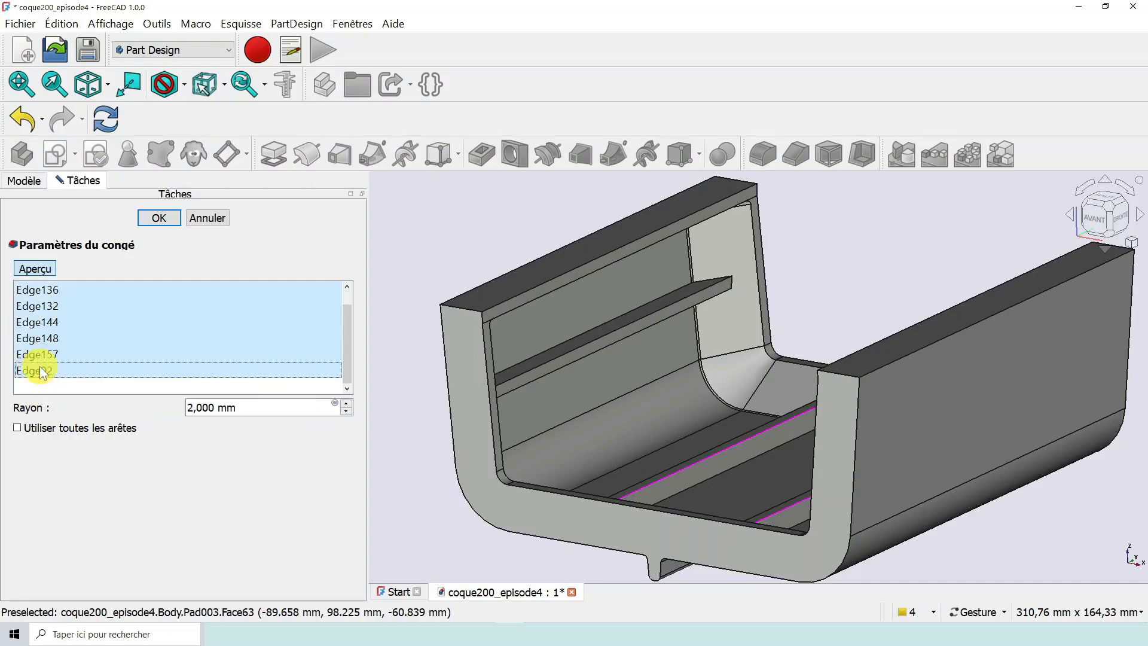
right_click(39, 366)
left_click(73, 376)
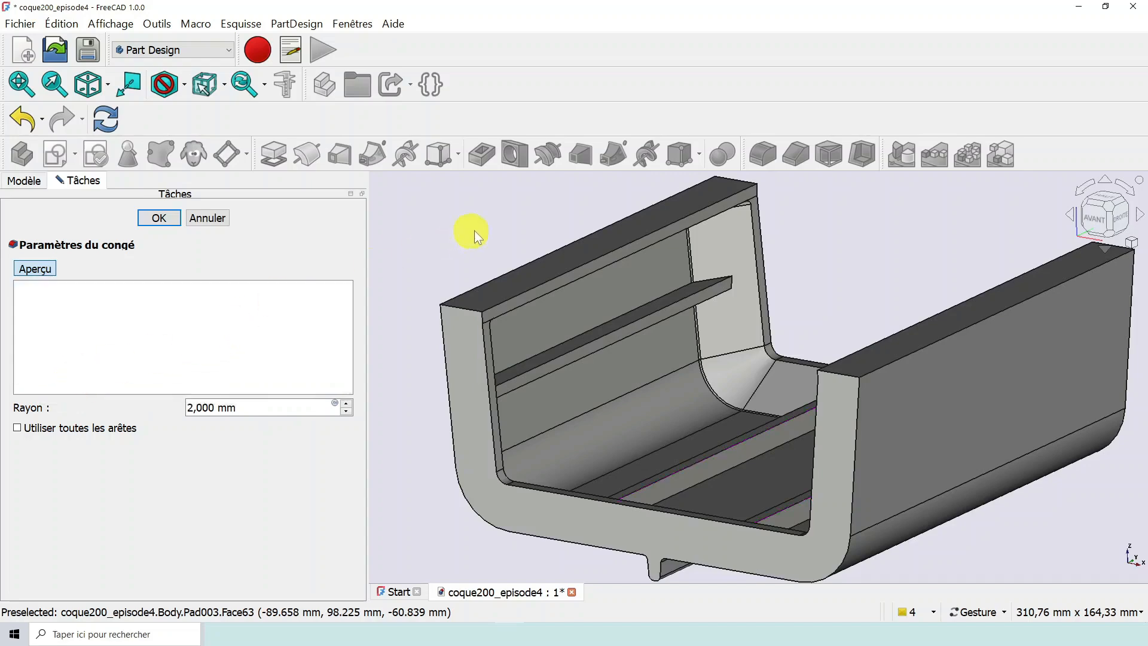
- Add the upper edge where the side rib meets the hull's inner wall to the emptied fillet list
left_click_drag(475, 230, 584, 326)
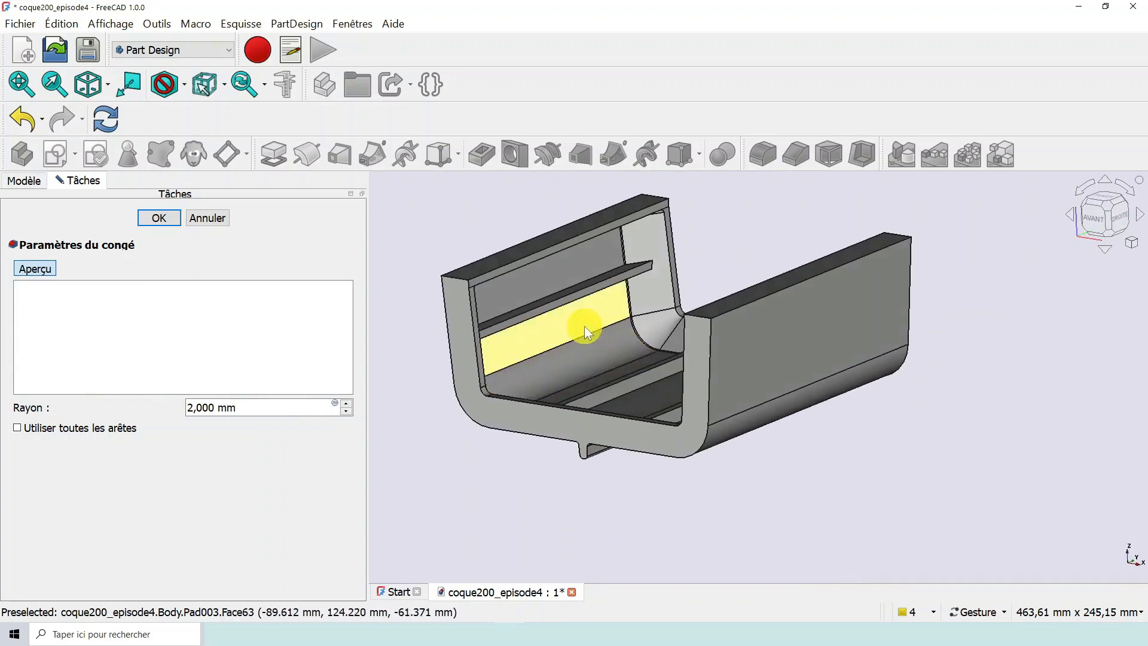
scroll(584, 325, "up", 6)
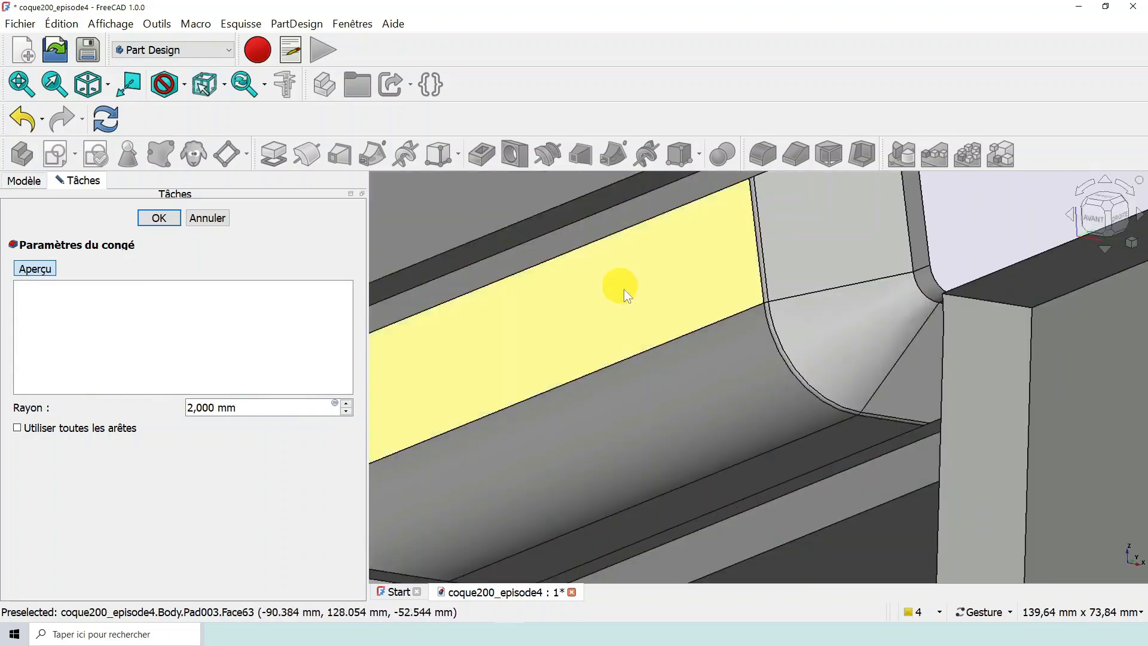
scroll(575, 261, "down", 4)
scroll(573, 258, "up", 1)
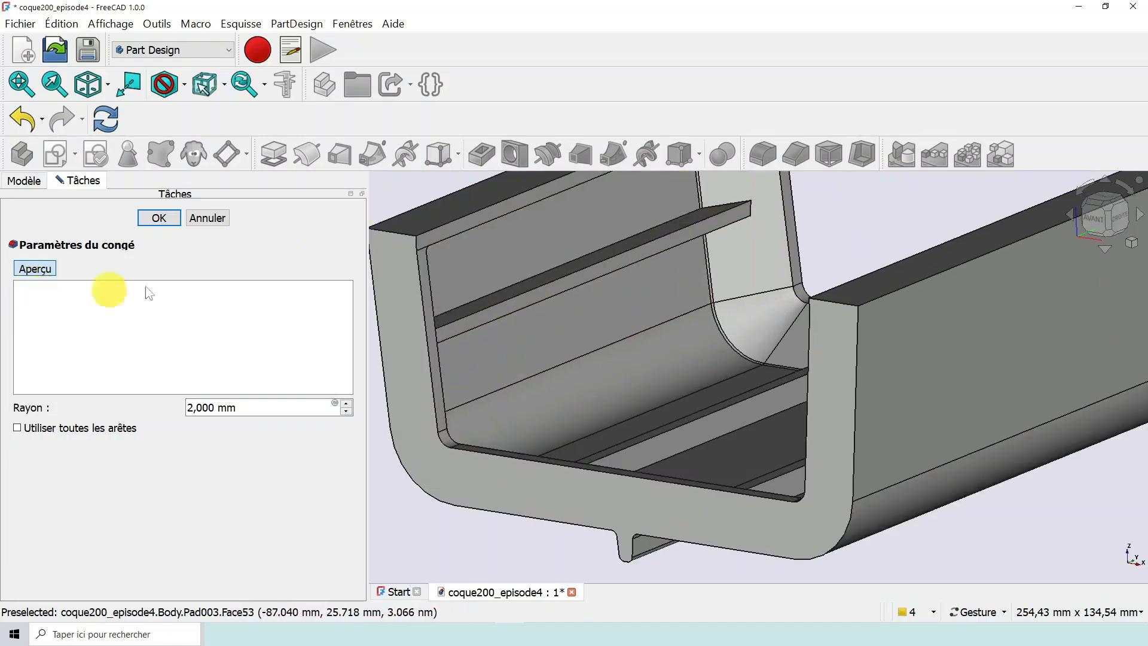
left_click(555, 268)
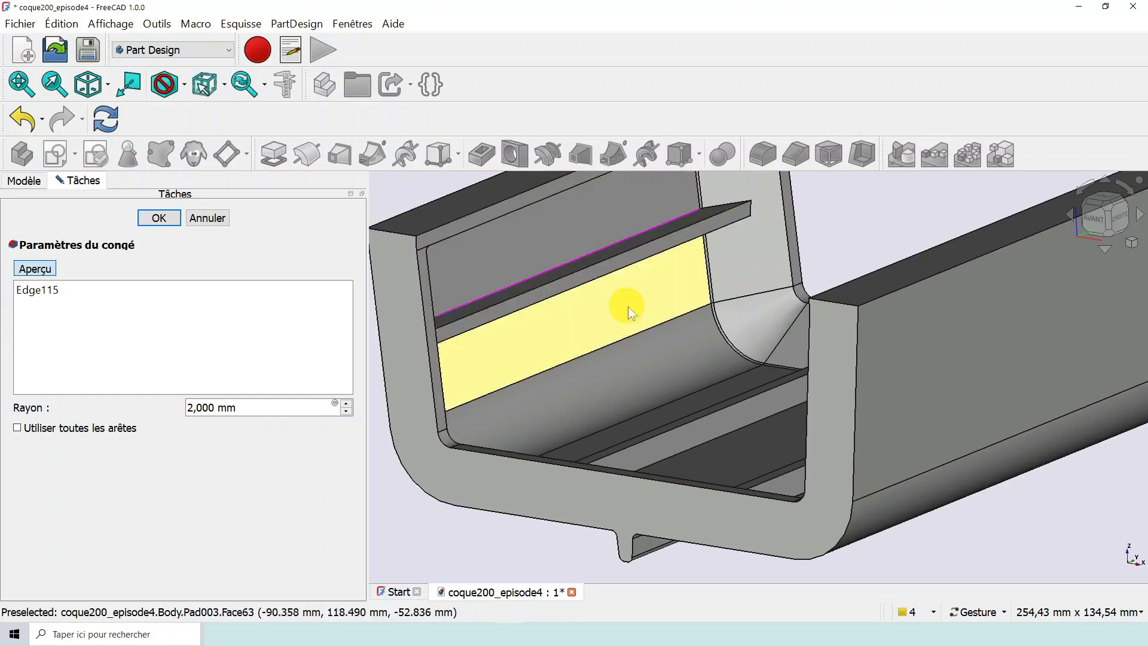
- Try a wireframe display around the side rib's underside, and return the model to shaded faces with visible edges
left_click_drag(649, 310, 643, 266)
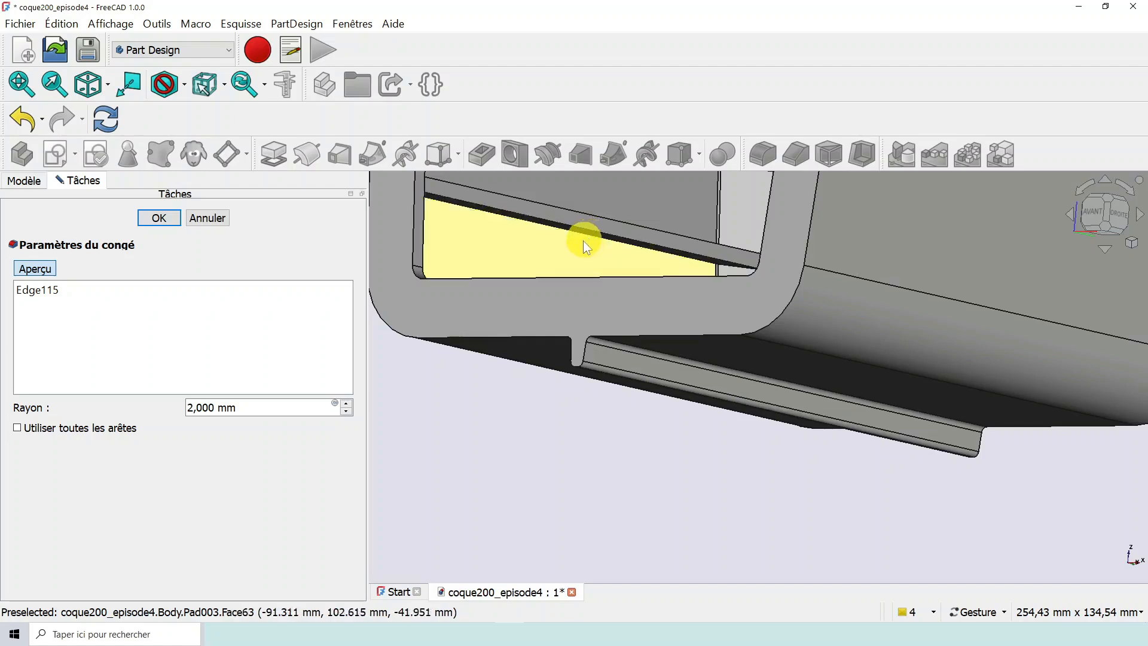
scroll(586, 245, "up", 3)
right_click_drag(605, 252, 698, 317)
scroll(699, 318, "down", 3)
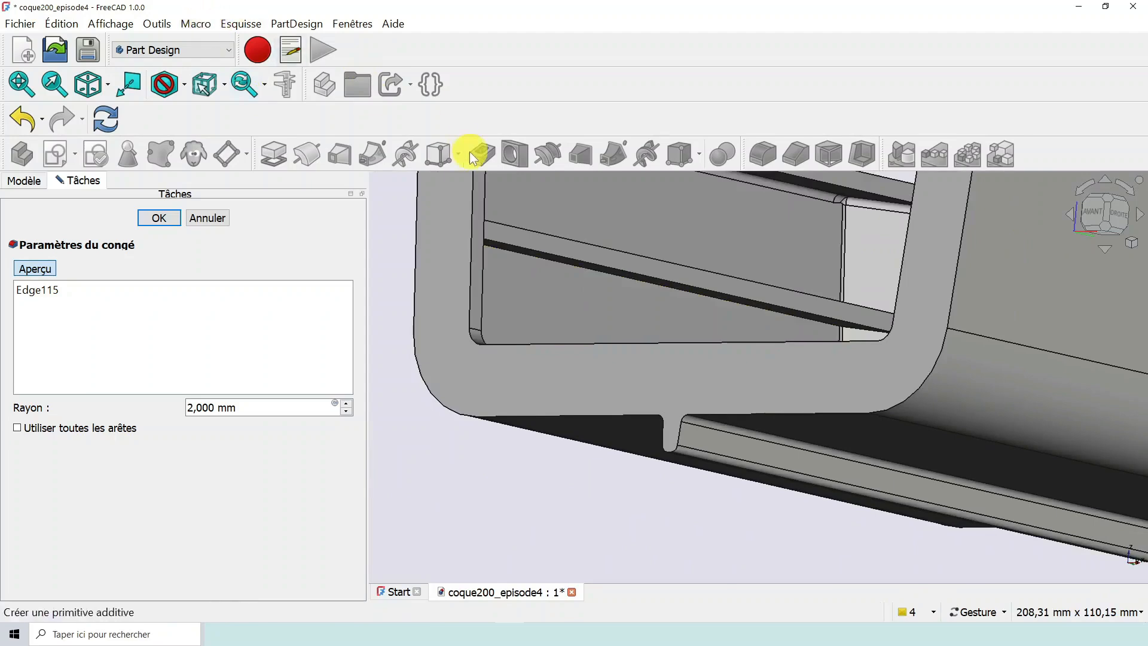
left_click(183, 87)
left_click(192, 146)
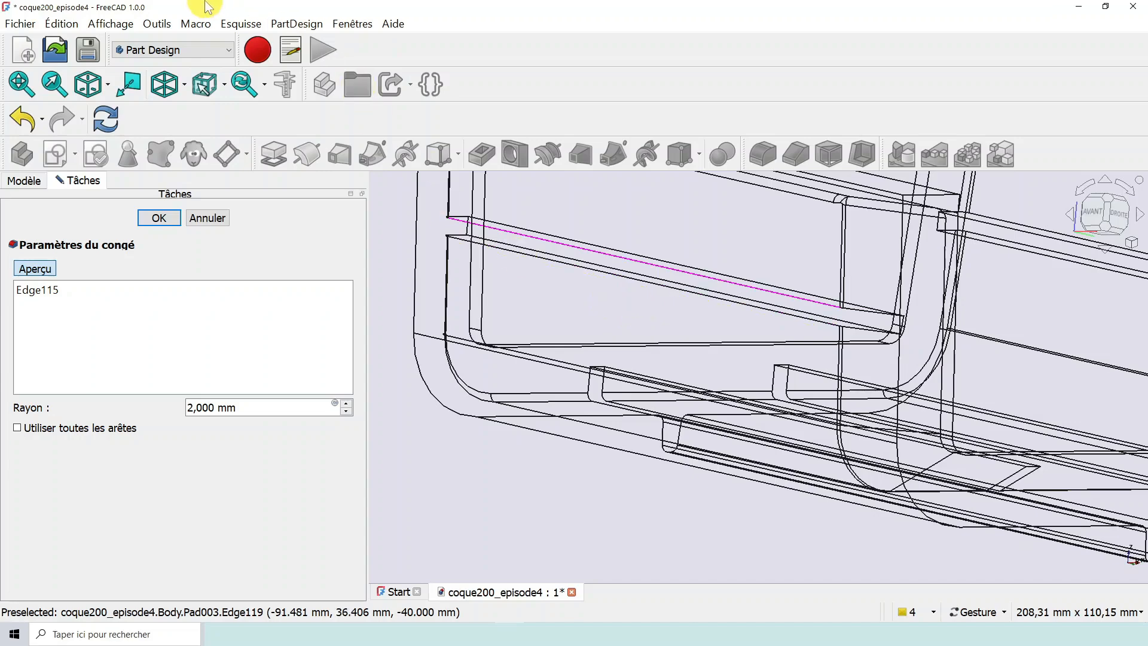
left_click(185, 84)
left_click(199, 224)
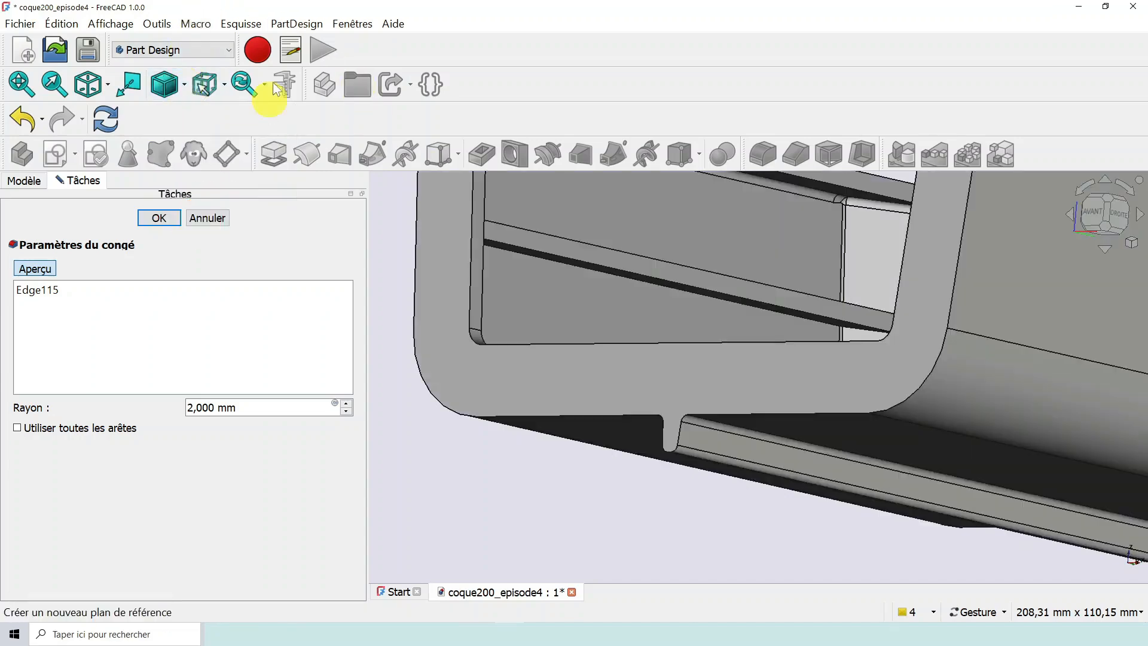
- Restrict selection to edges only and add the side rib's lower edge along the hull wall to the fillet
left_click(224, 88)
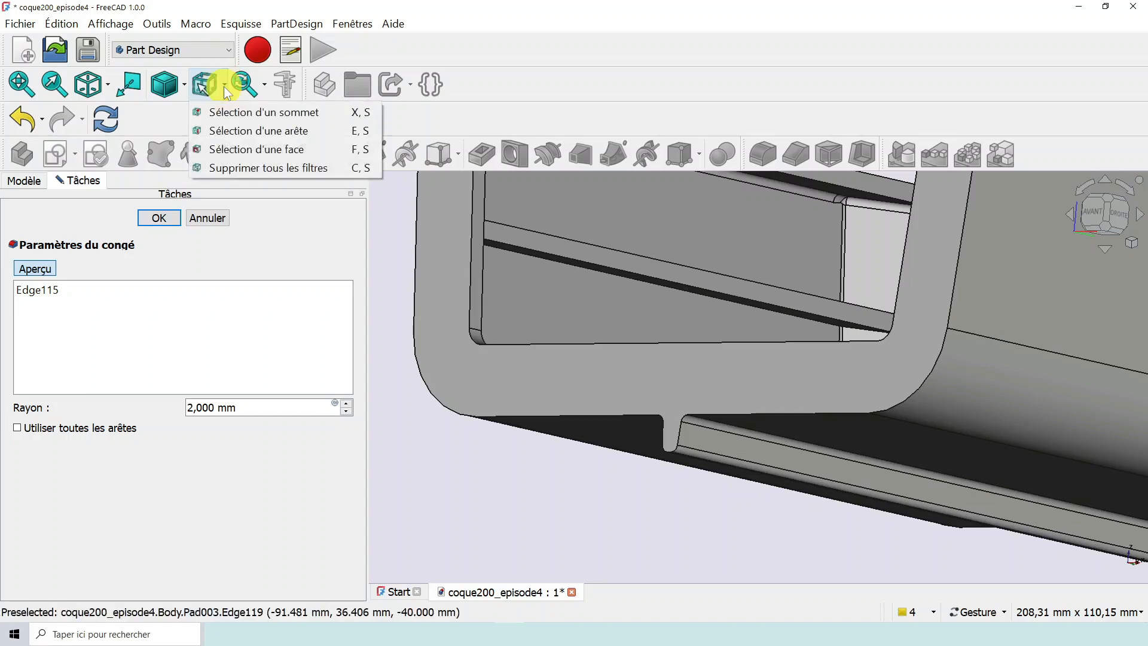
left_click(241, 132)
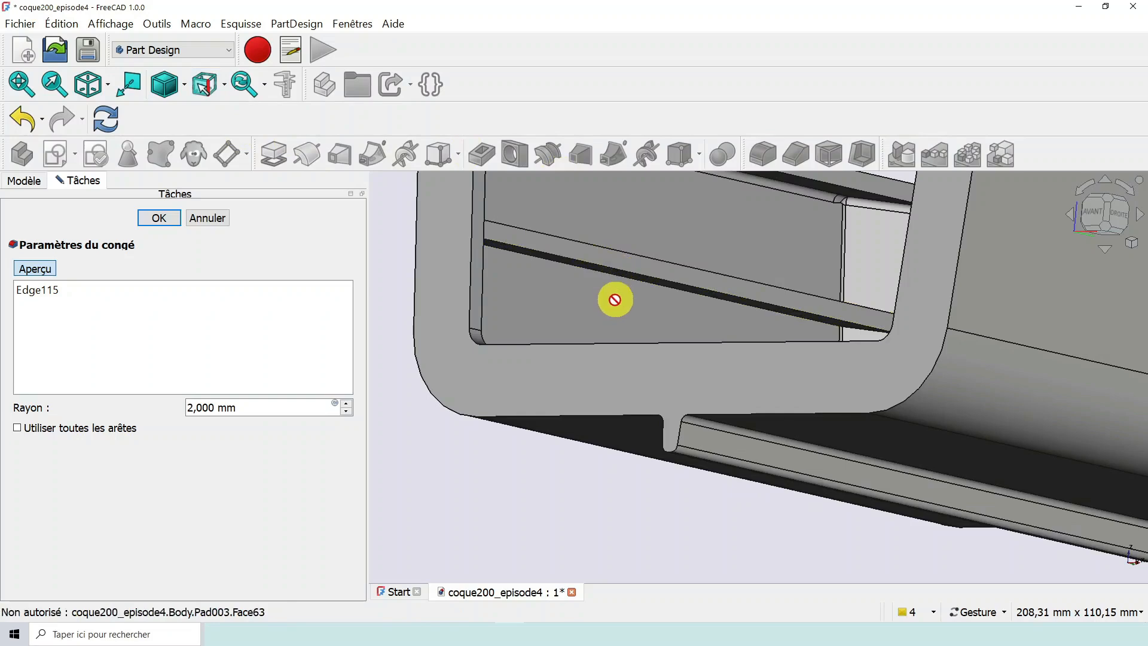
scroll(615, 300, "up", 1)
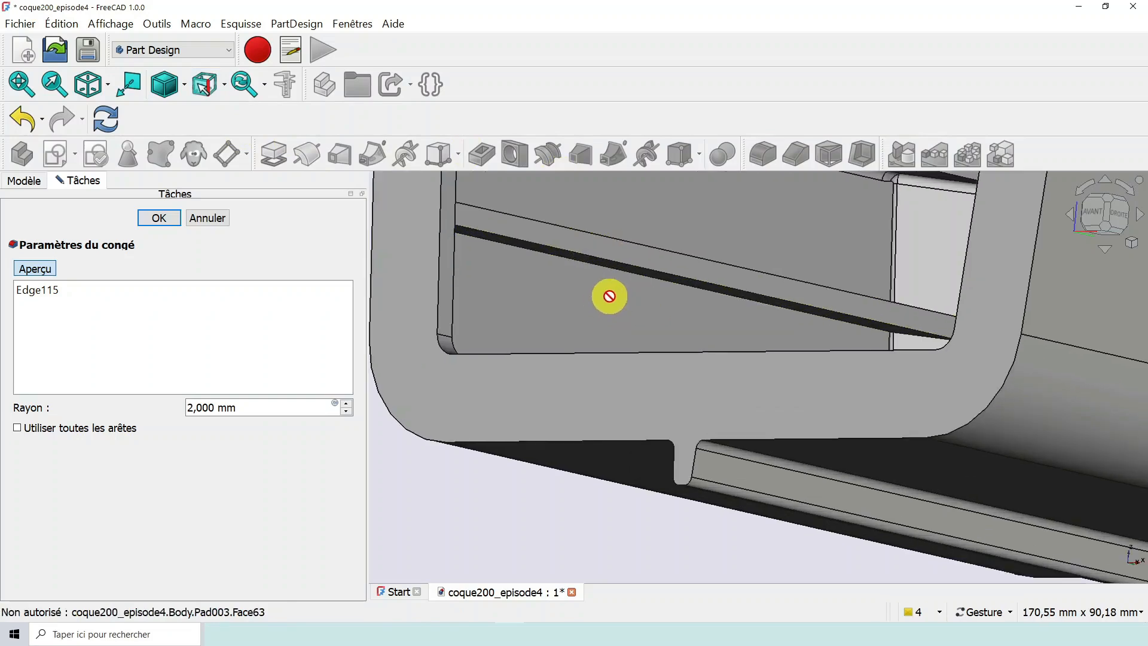
left_click(634, 276)
- Add both base edges of the floor rib nearest the first side rib to the fillet
scroll(688, 229, "down", 1)
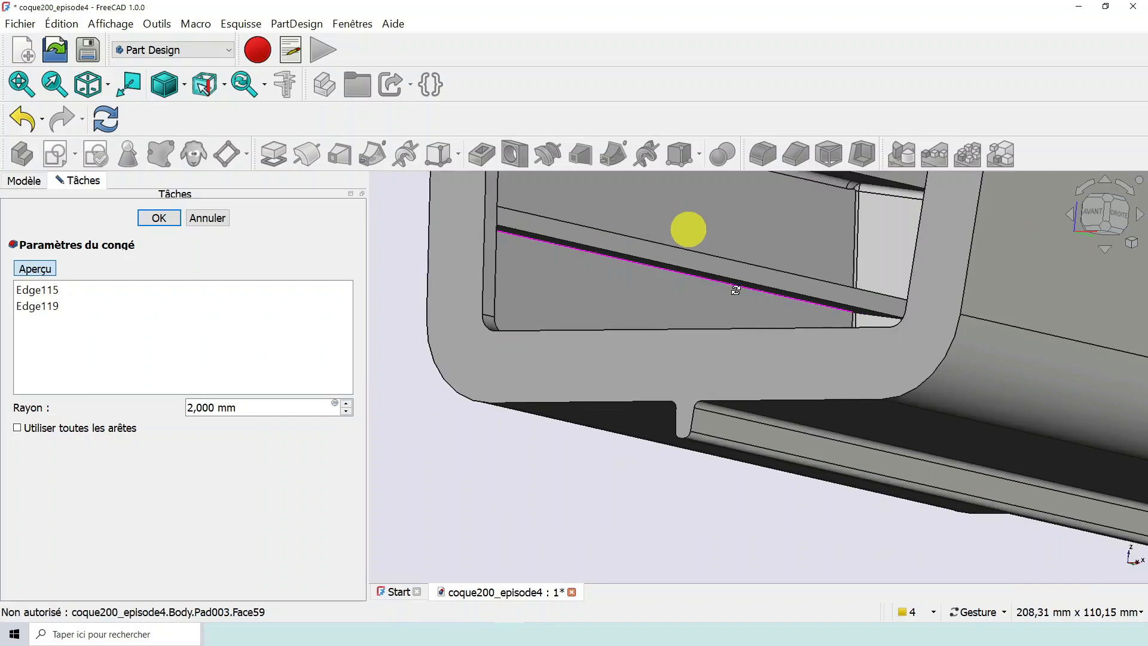
left_click_drag(735, 290, 794, 345)
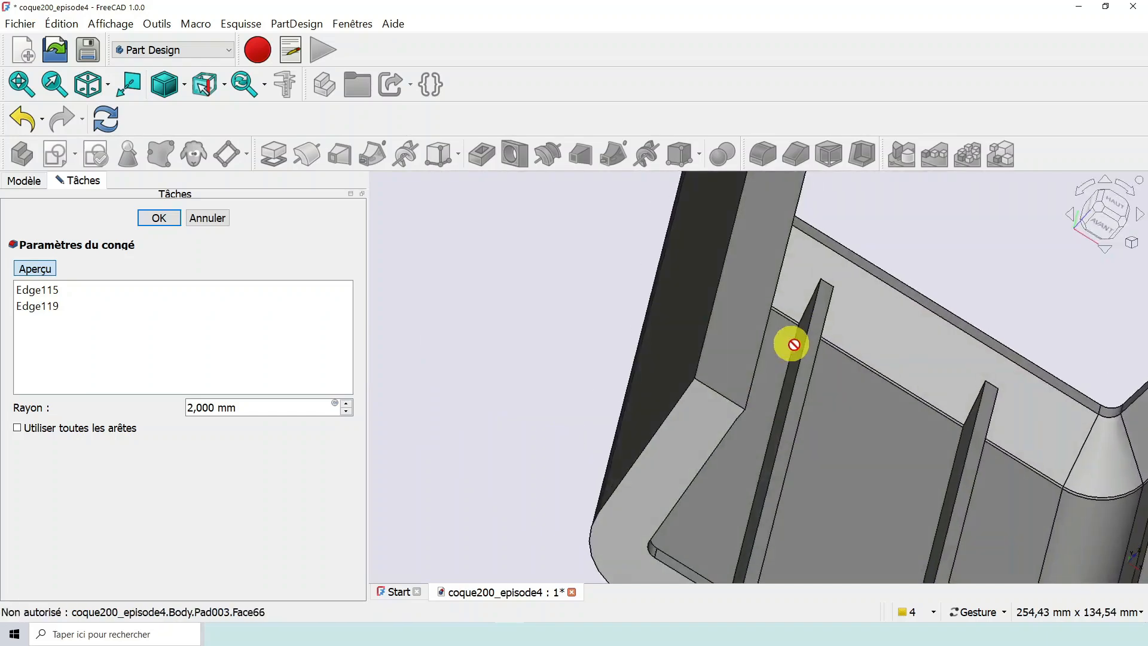
left_click(804, 349)
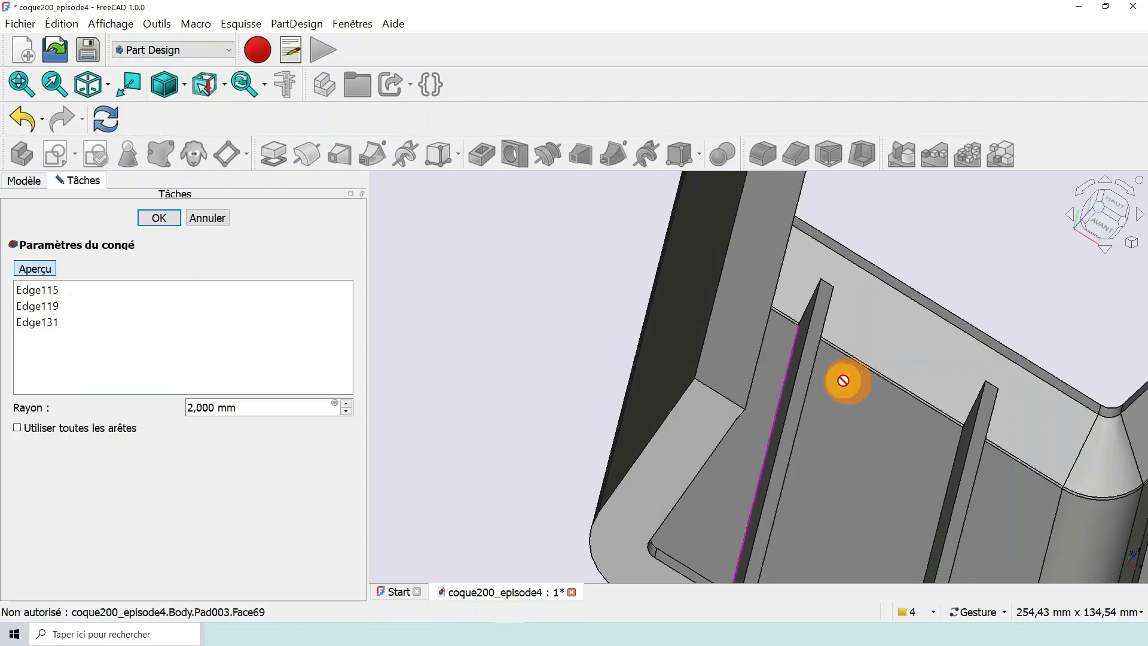
left_click_drag(843, 381, 799, 367)
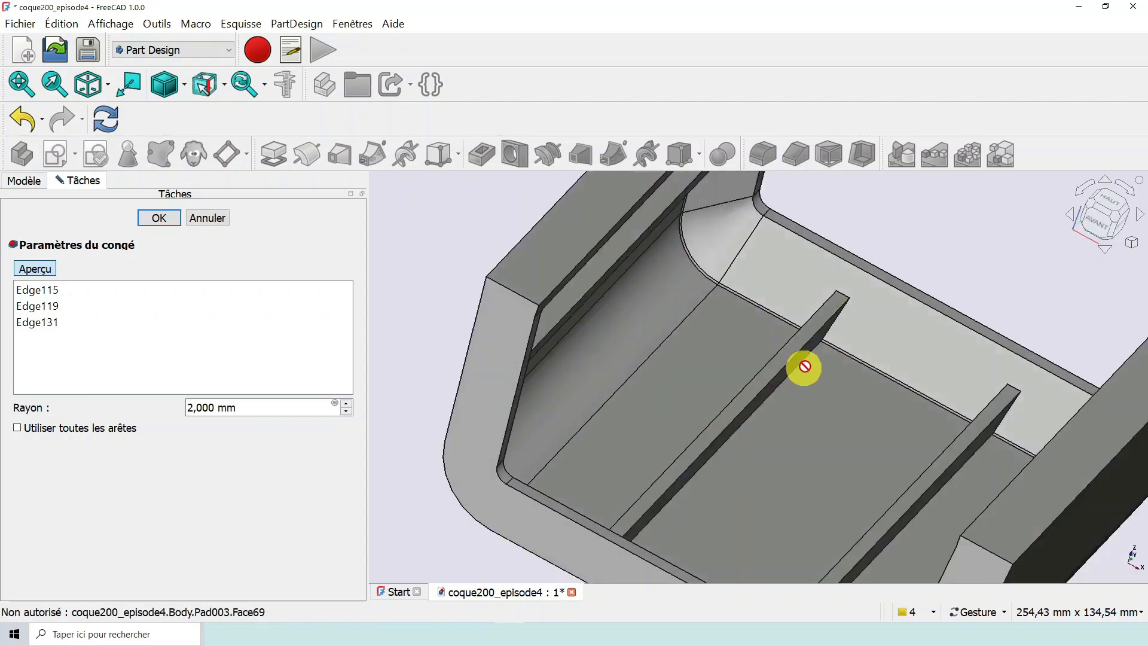
left_click(805, 357)
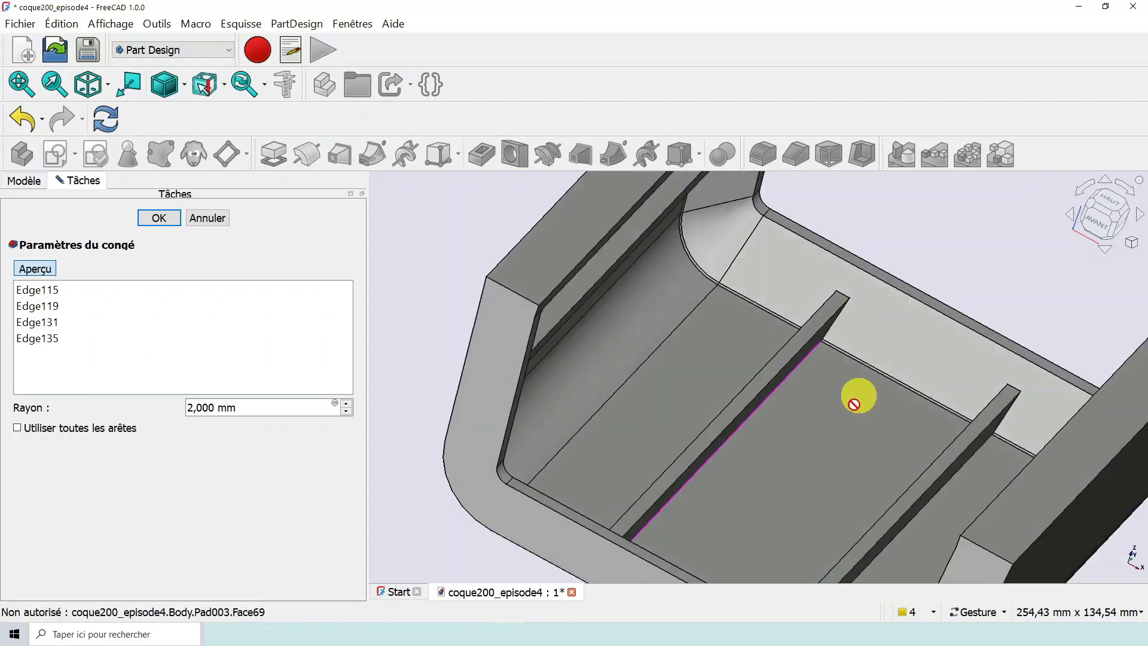
- Add both base edges of the second floor rib to the fillet
scroll(854, 404, "down", 4)
left_click_drag(856, 440, 871, 410)
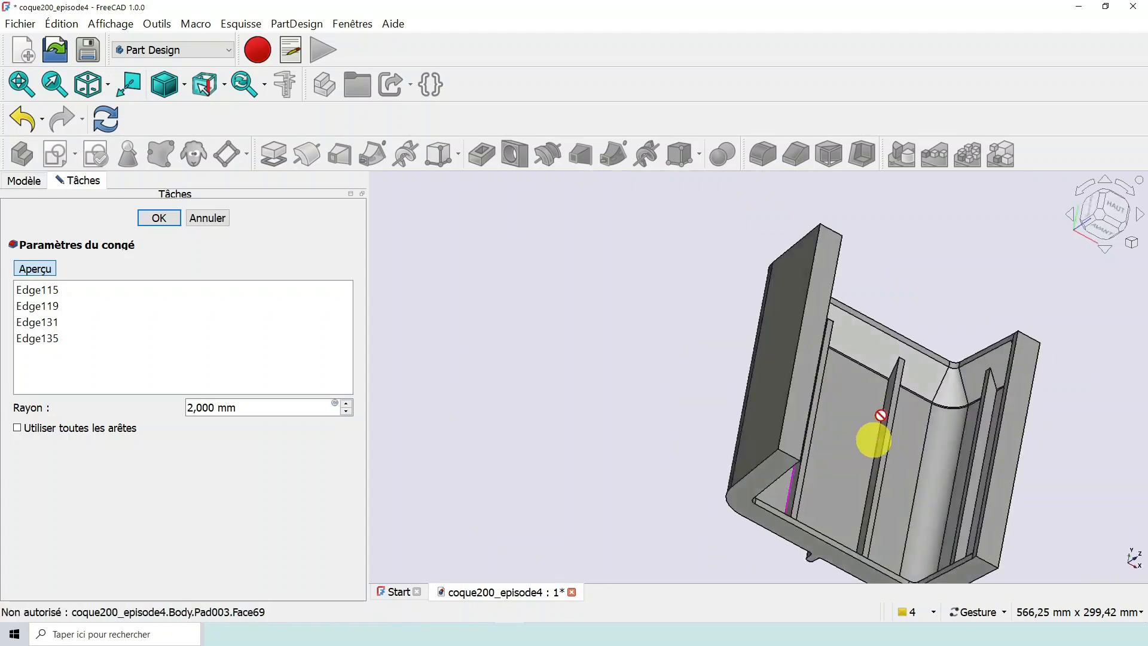
scroll(880, 415, "up", 3)
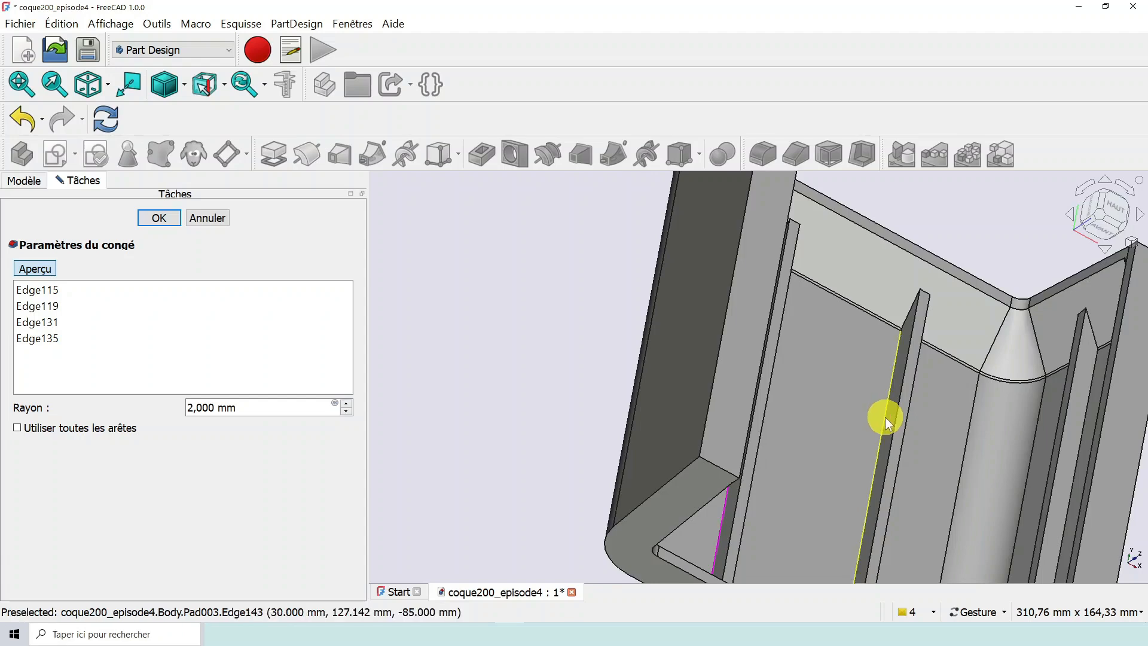
left_click(885, 417)
left_click_drag(934, 441, 863, 415)
scroll(897, 423, "up", 3)
scroll(897, 423, "up", 2)
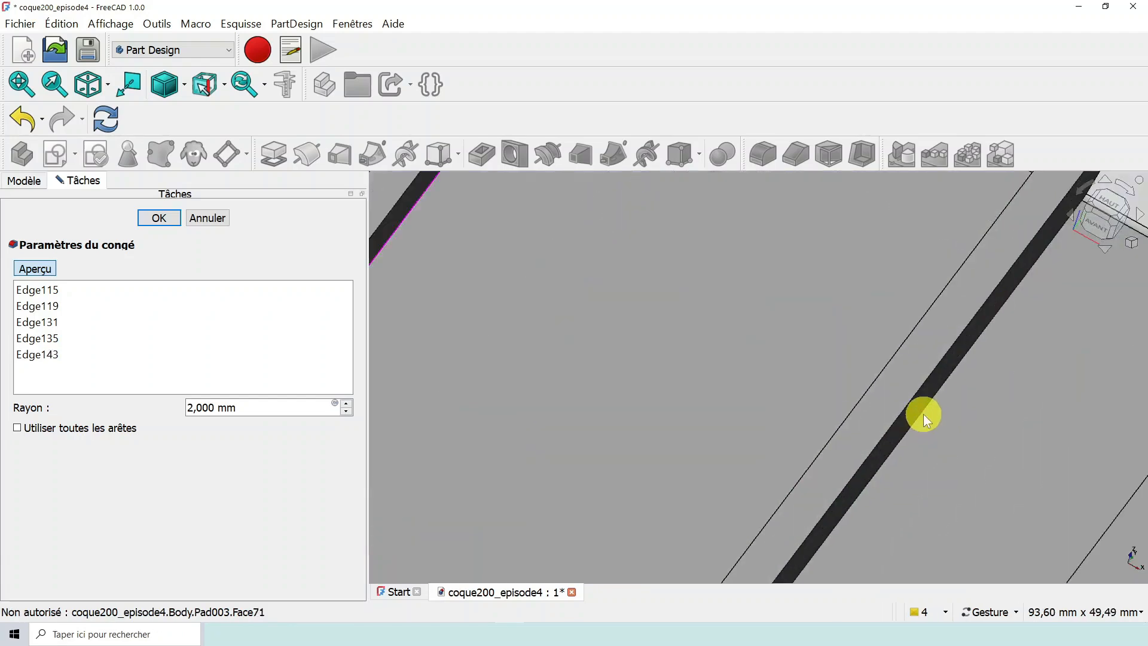
left_click(923, 415)
- Add the upper edge where the opposite wall's side rib meets the hull to the fillet
scroll(918, 417, "down", 6)
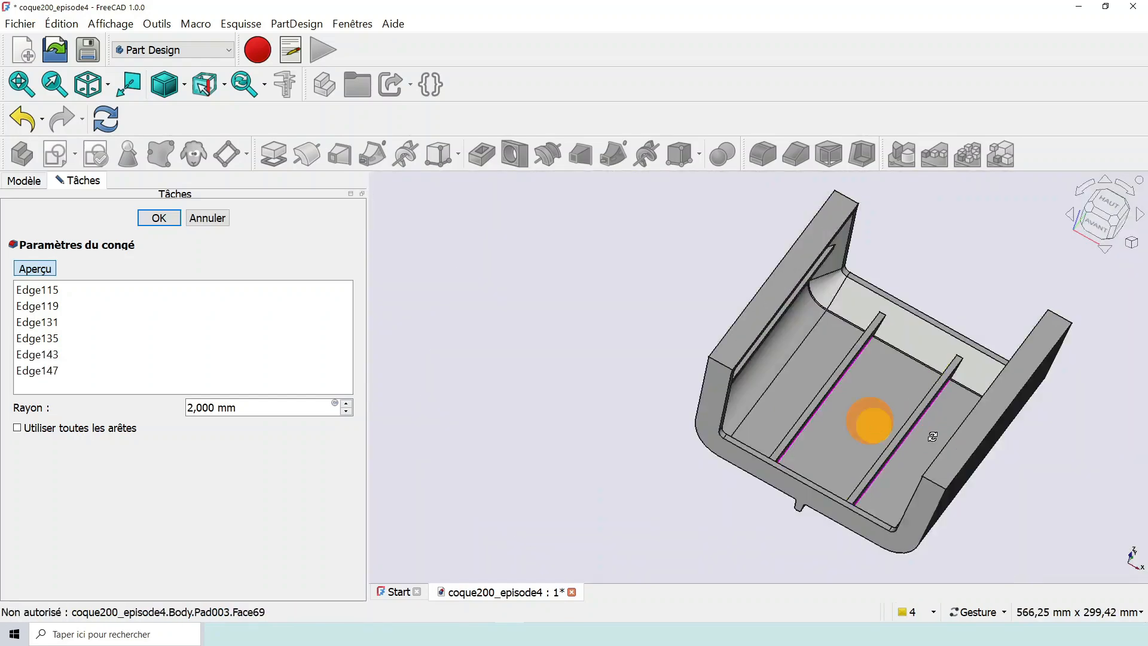
left_click_drag(872, 423, 1007, 433)
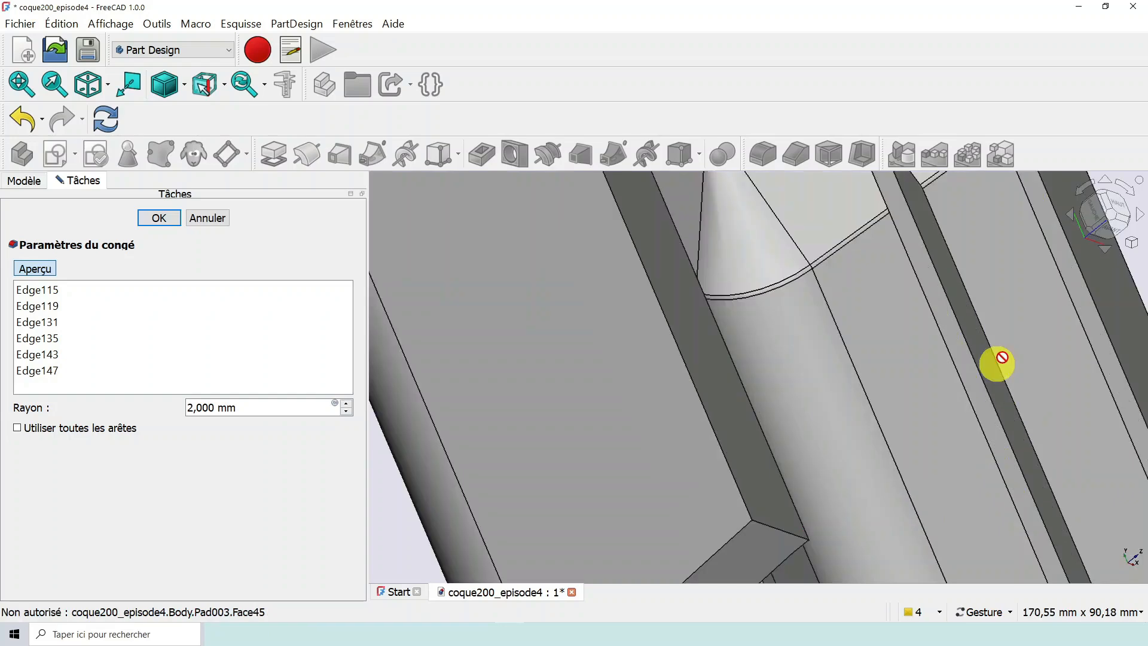
scroll(992, 365, "up", 5)
left_click(997, 358)
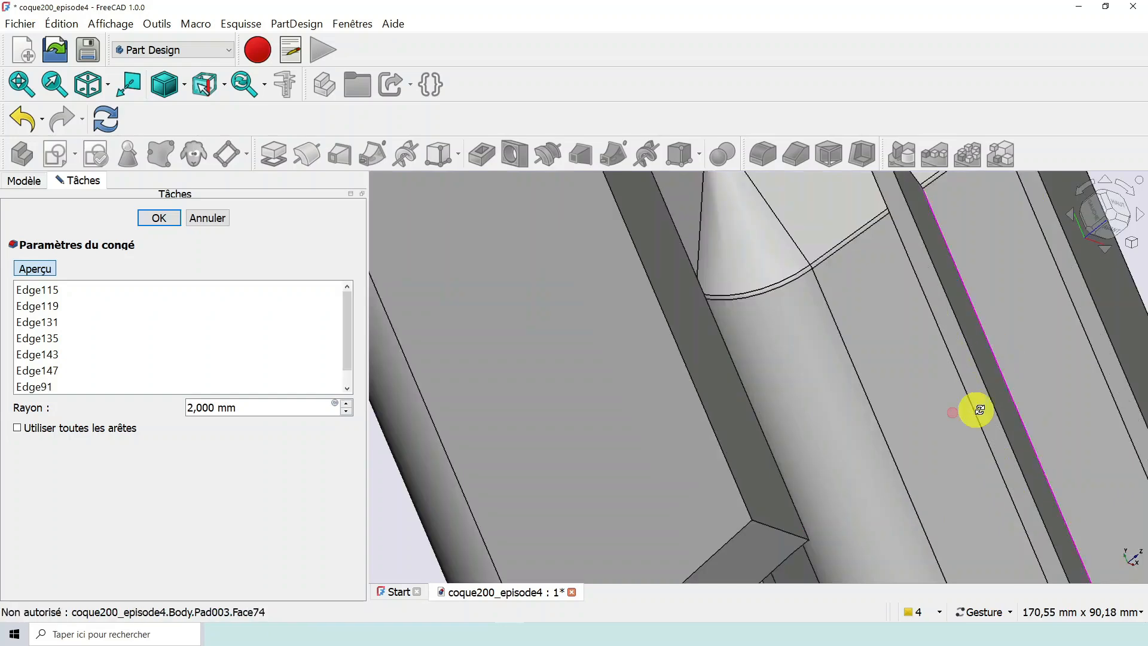
- Add the lower edge of the opposite wall's side rib to the fillet, completing the pair on that rib
left_click_drag(951, 411, 952, 357)
scroll(951, 357, "down", 3)
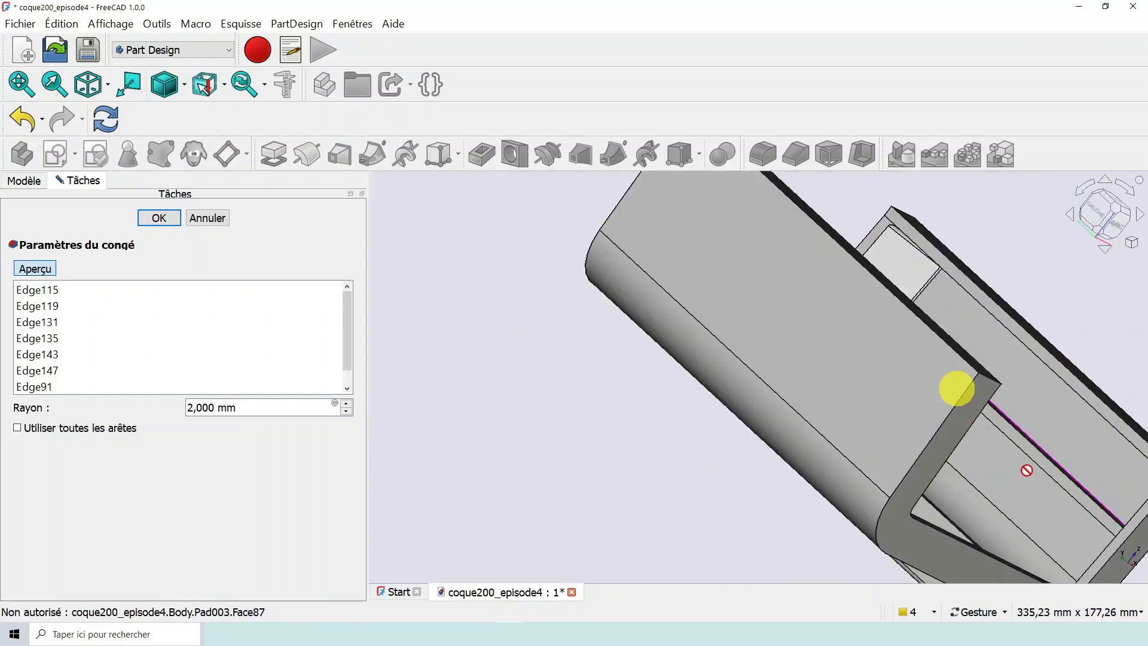
scroll(1021, 466, "up", 3)
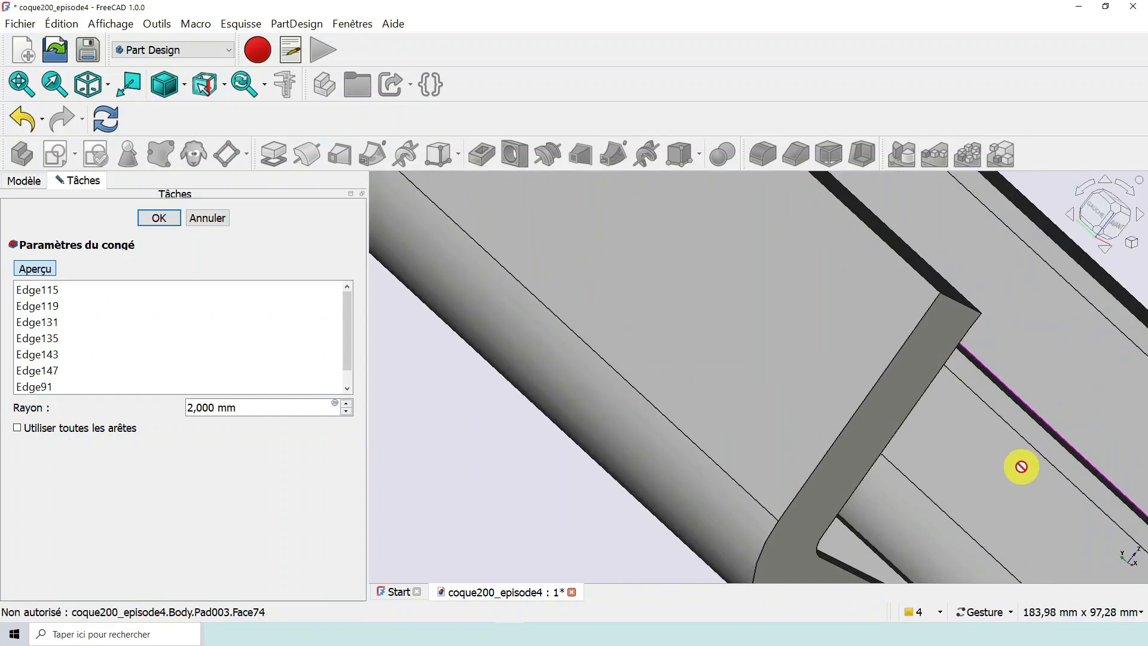
left_click_drag(1022, 466, 1070, 504)
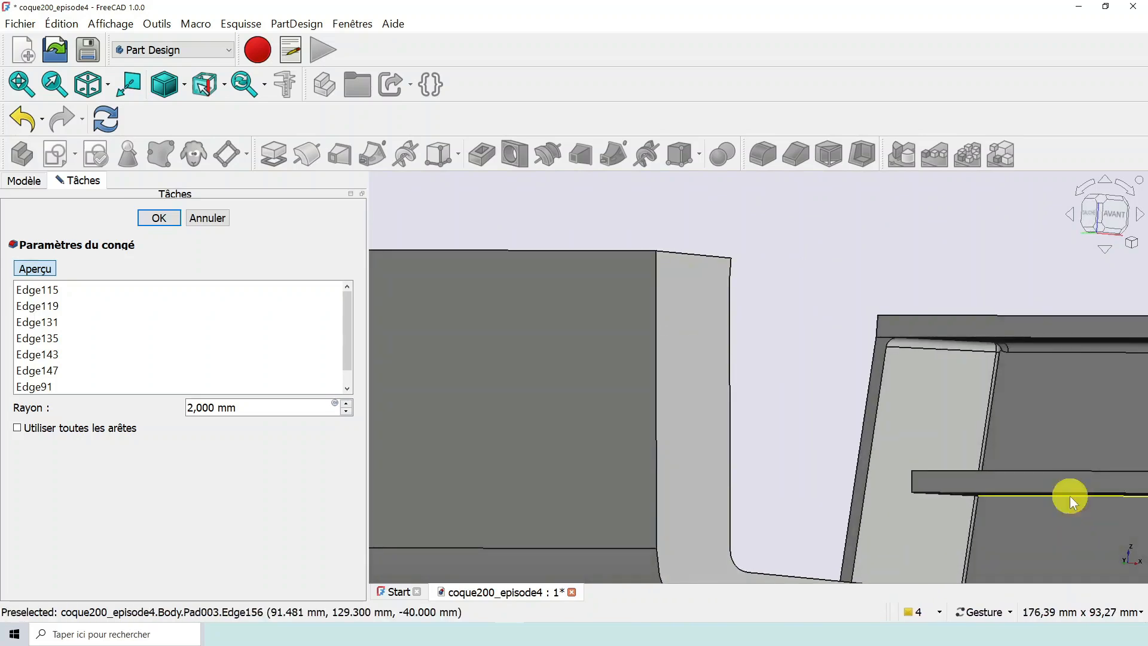
scroll(935, 455, "down", 5)
left_click_drag(952, 441, 720, 467)
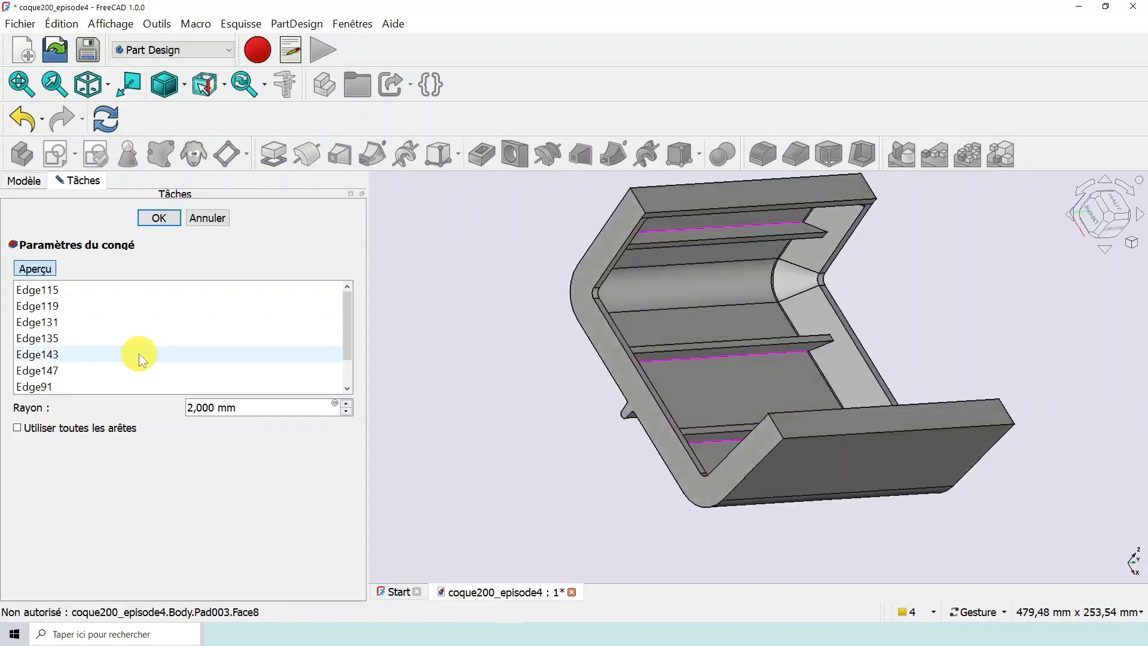
- Preview and accept the repaired conges4NervuresBord fillet with its 2 mm radius, and save the document
left_click(27, 270)
left_click_drag(644, 290, 650, 293)
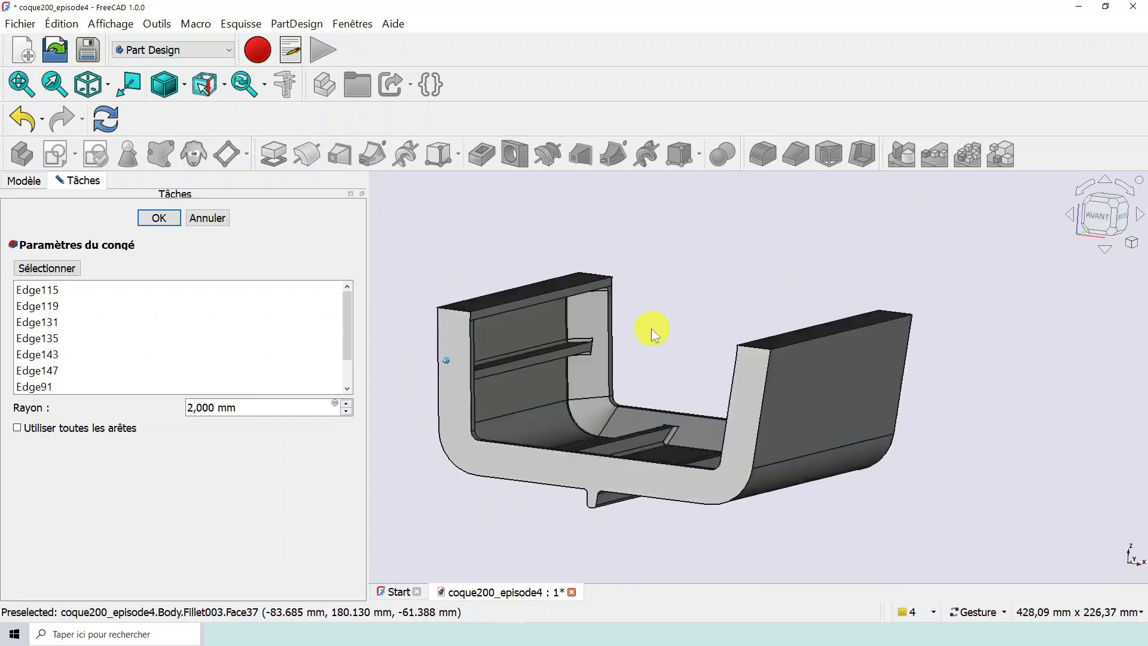
left_click(163, 220)
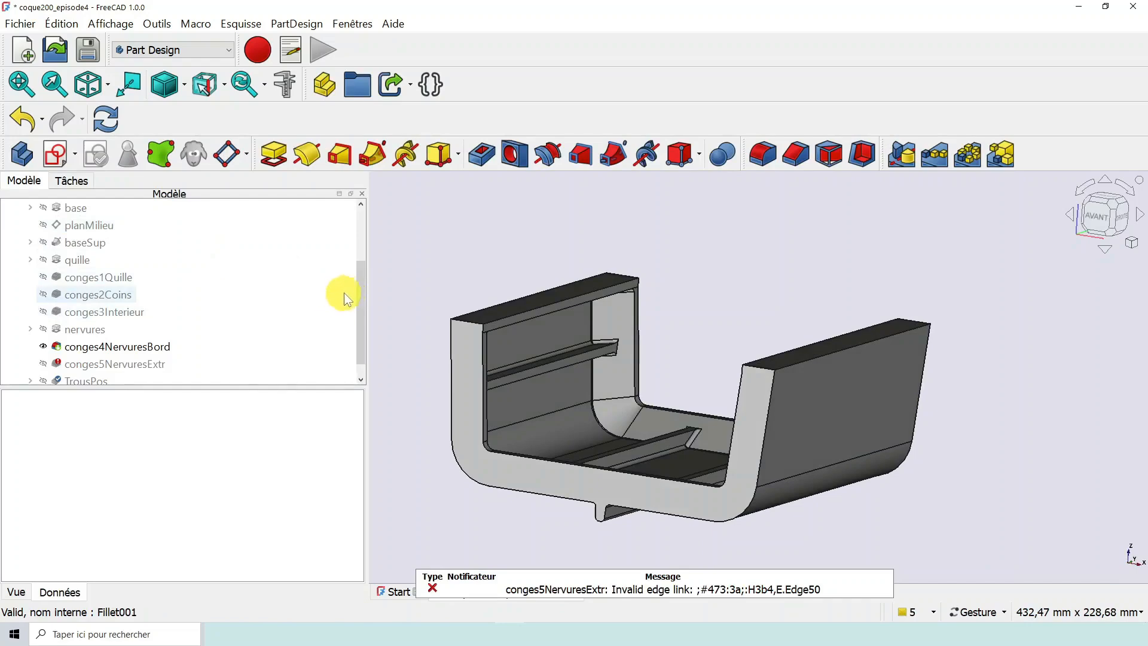
scroll(359, 287, "down", 1)
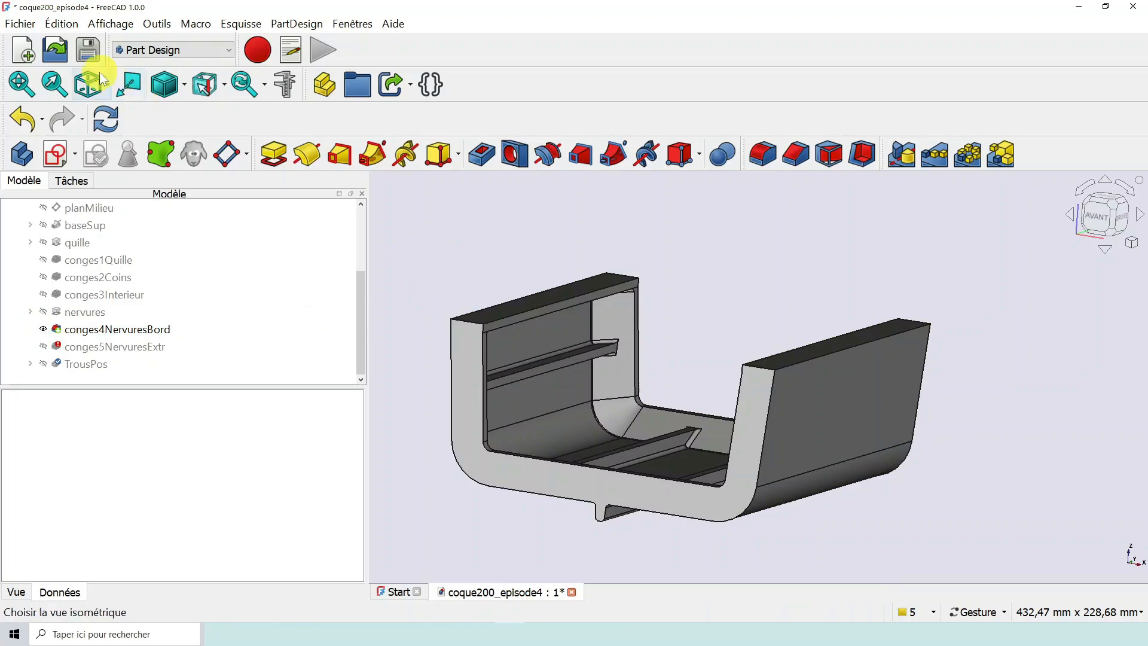
left_click(88, 49)
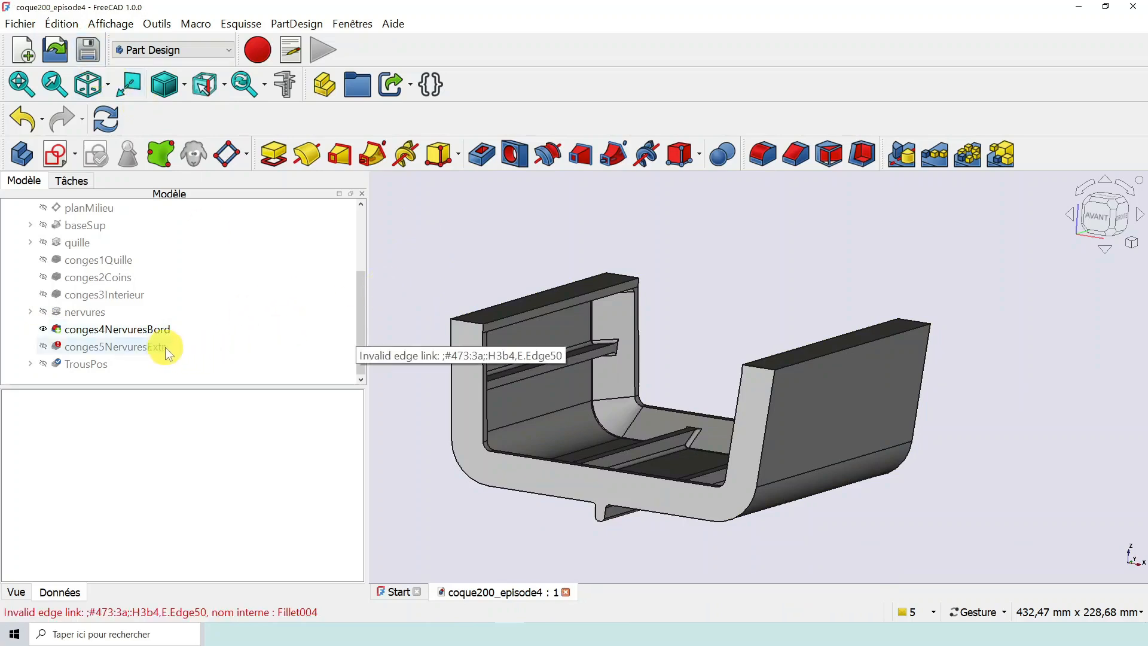
- Set the conges5NervuresExtr fillet as the body's resulting feature
right_click(97, 350)
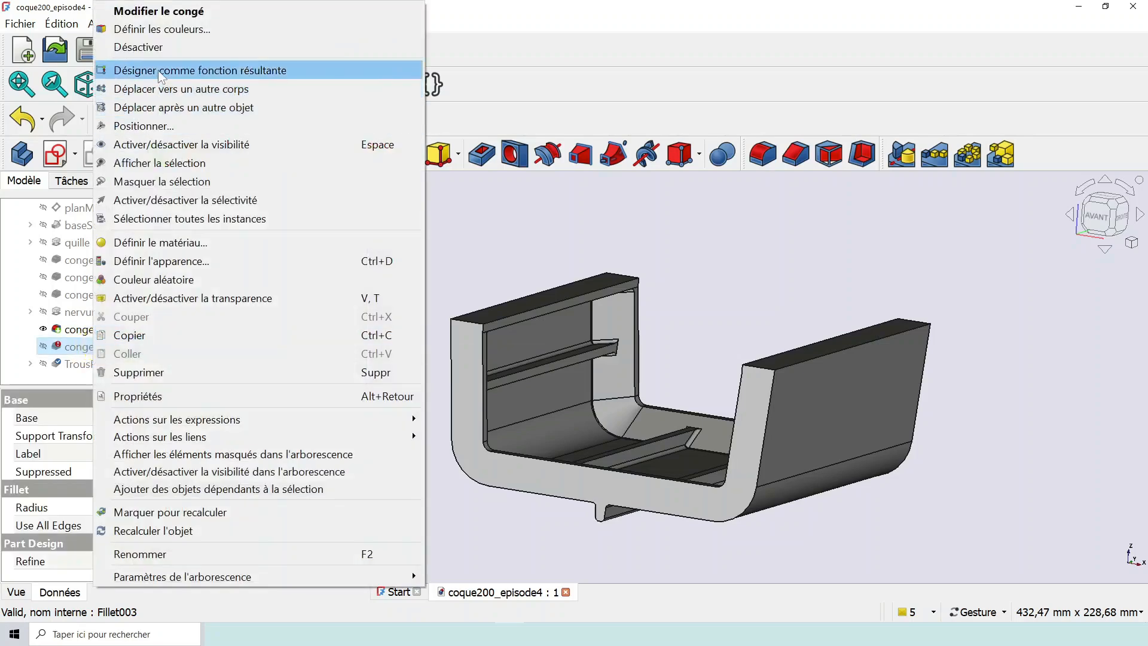
left_click(158, 69)
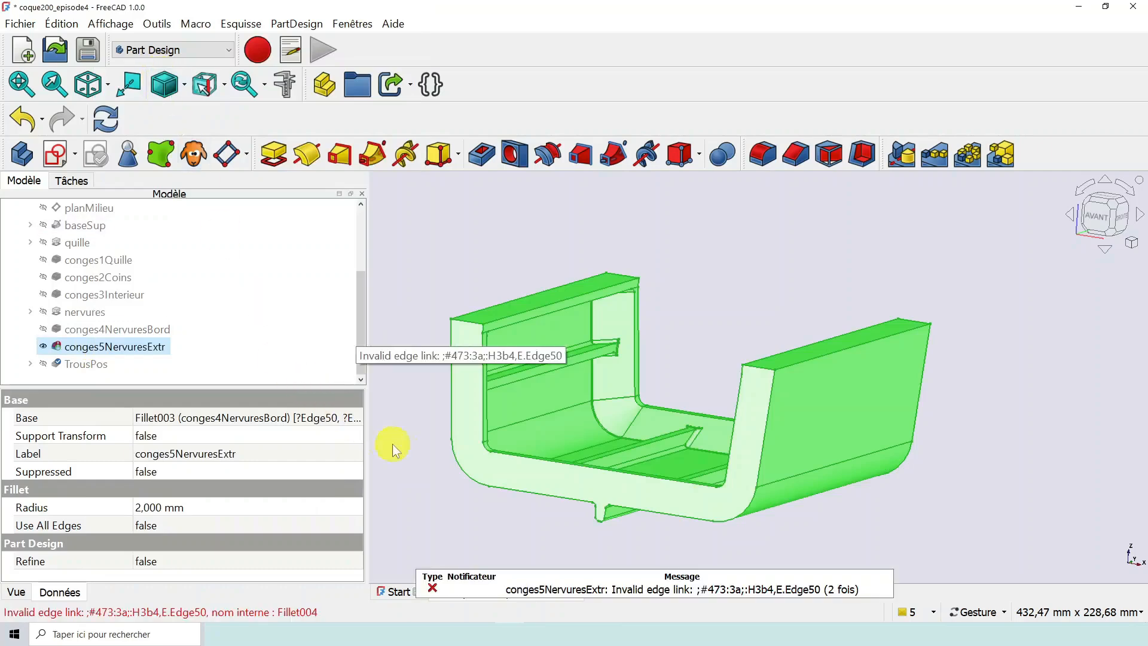
scroll(506, 378, "down", 2)
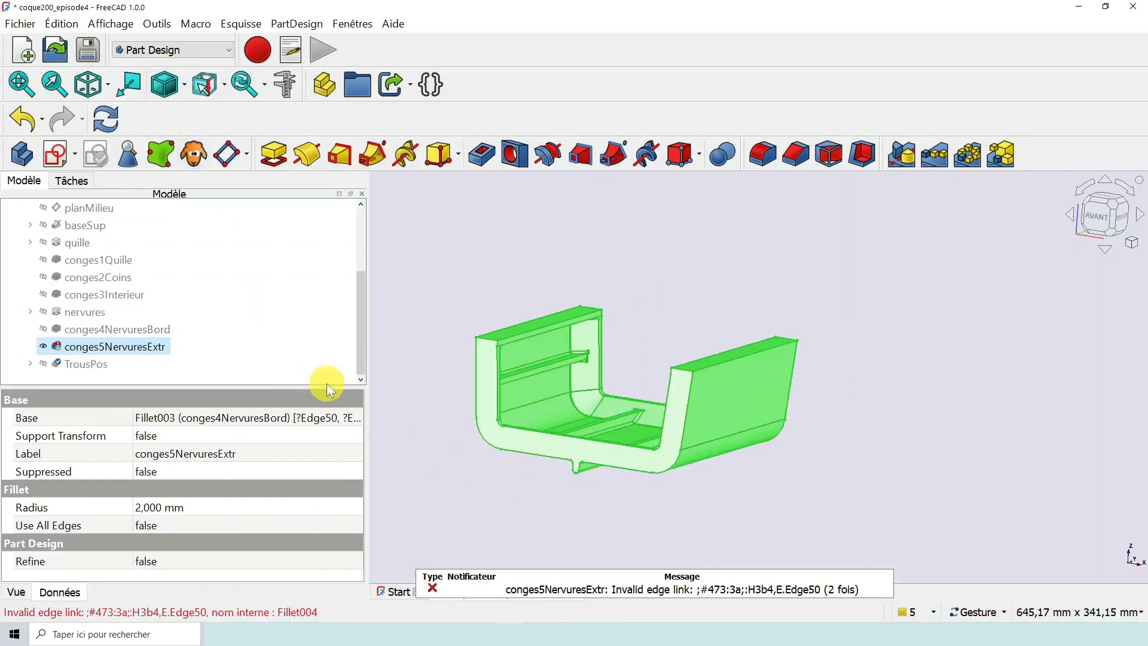
- Open the conges5NervuresExtr fillet for editing and remove all of its edge references, from ?Edge50 to ?Edge25
double_click(137, 351)
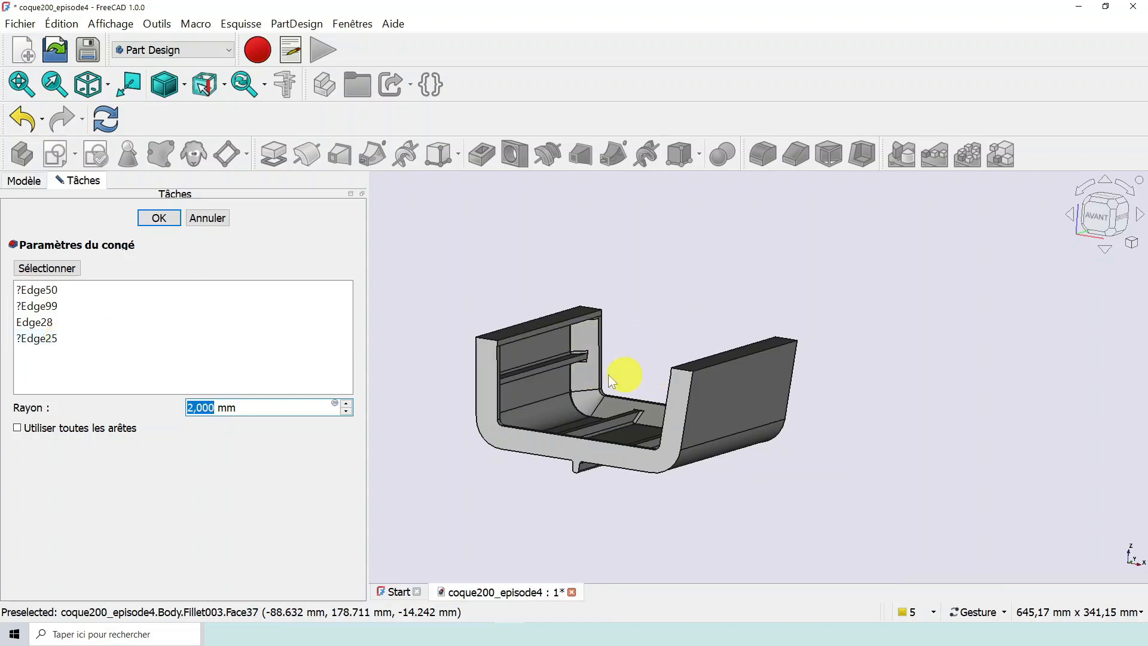
scroll(605, 374, "up", 3)
scroll(605, 374, "down", 3)
left_click_drag(675, 335, 694, 273)
scroll(585, 399, "up", 5)
scroll(694, 273, "down", 5)
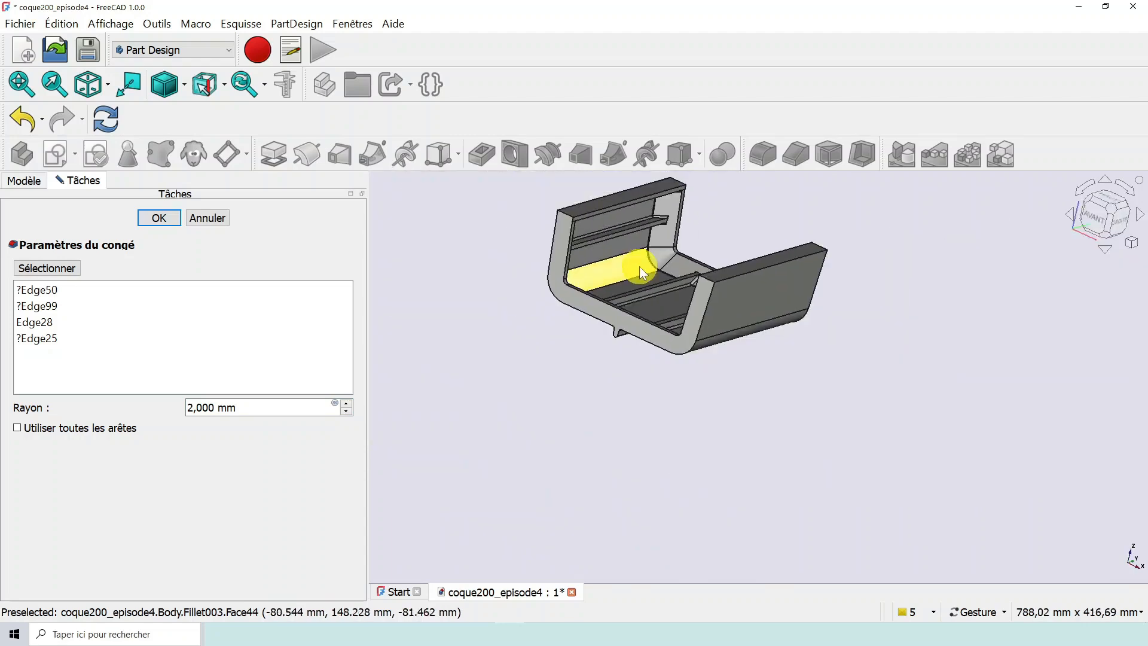
scroll(623, 343, "up", 2)
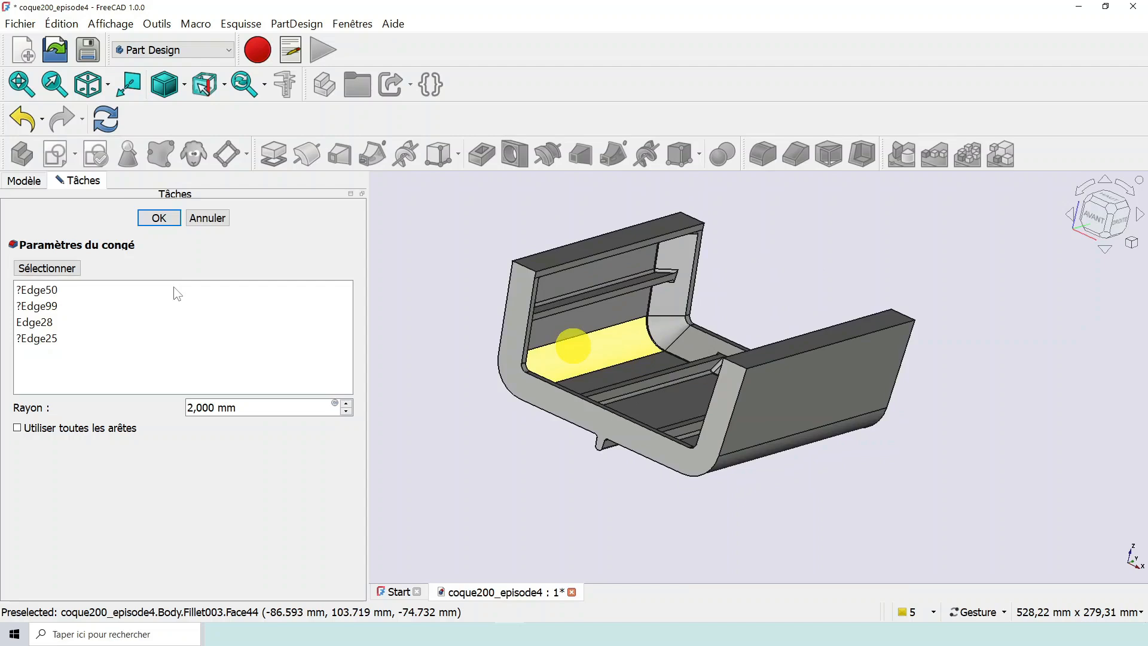
left_click(33, 291)
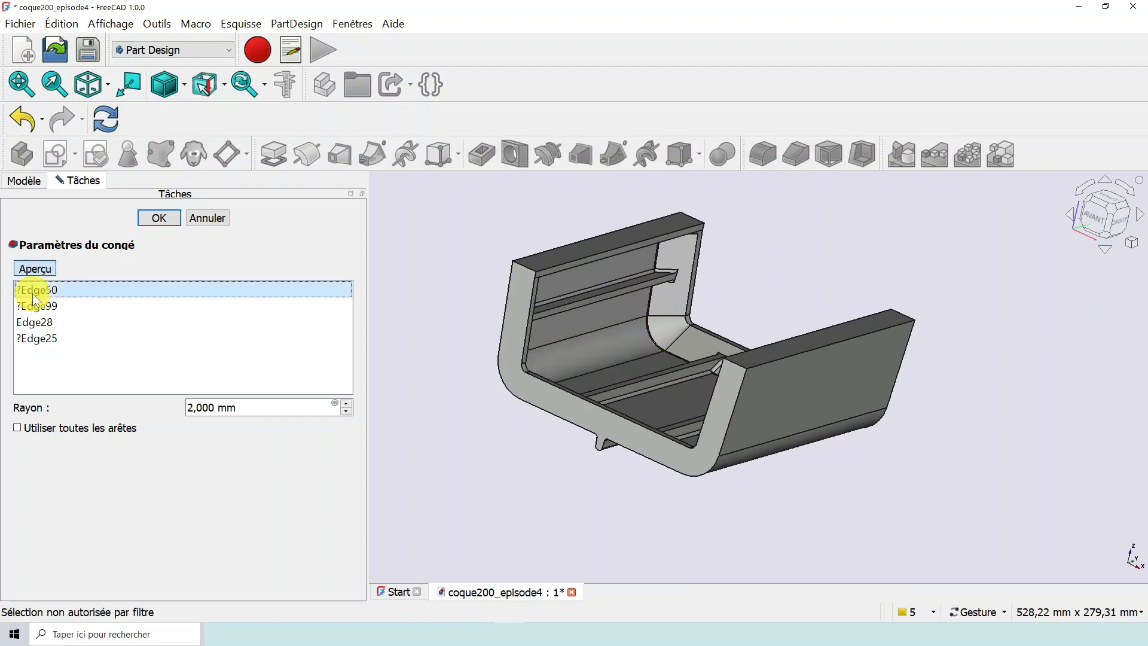
left_click(42, 338, "shift")
right_click(42, 337)
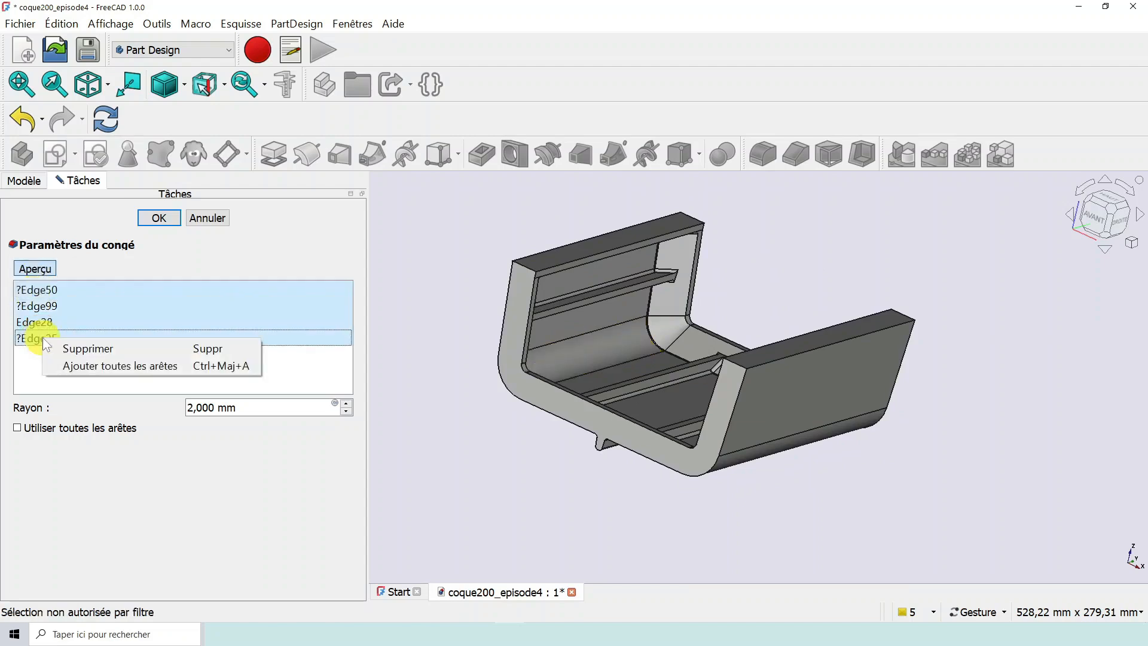
left_click(82, 347)
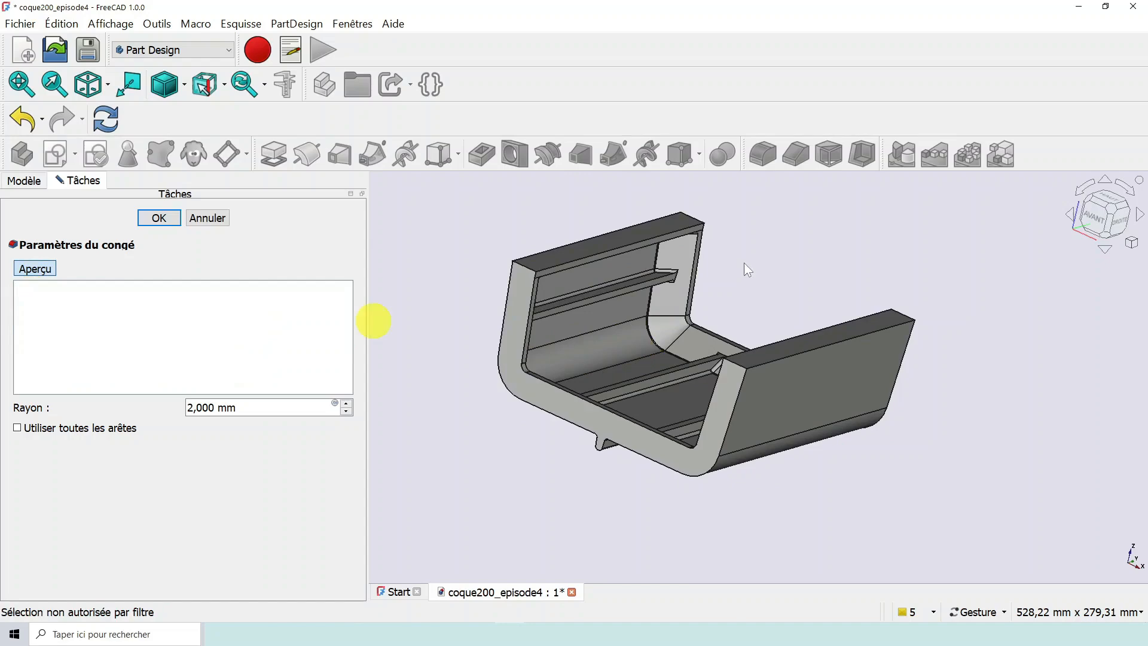
- Restrict selection to edges and add the short end edge of the first side rib to the fillet
scroll(744, 263, "up", 5)
scroll(665, 311, "down", 3)
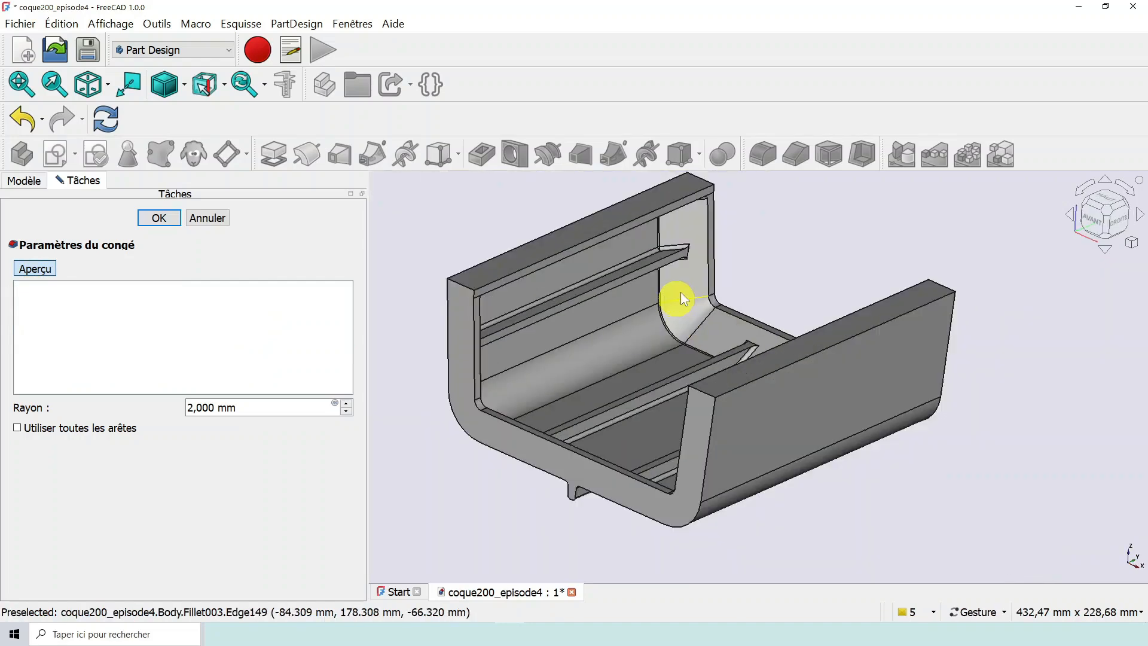
scroll(681, 292, "up", 4)
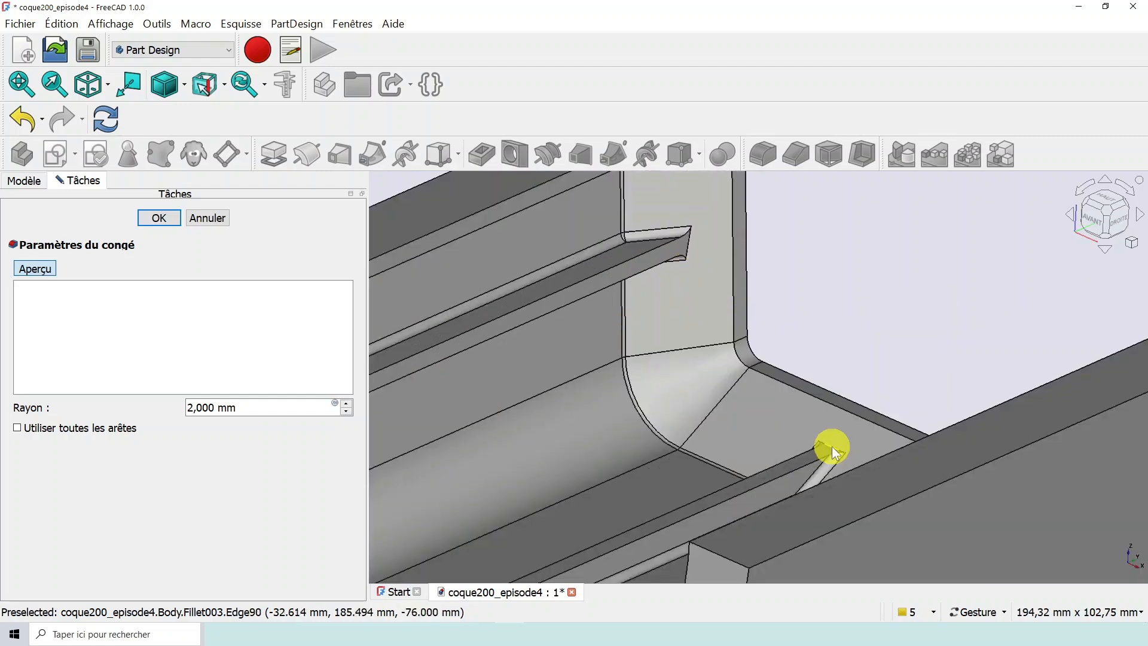
scroll(841, 293, "down", 4)
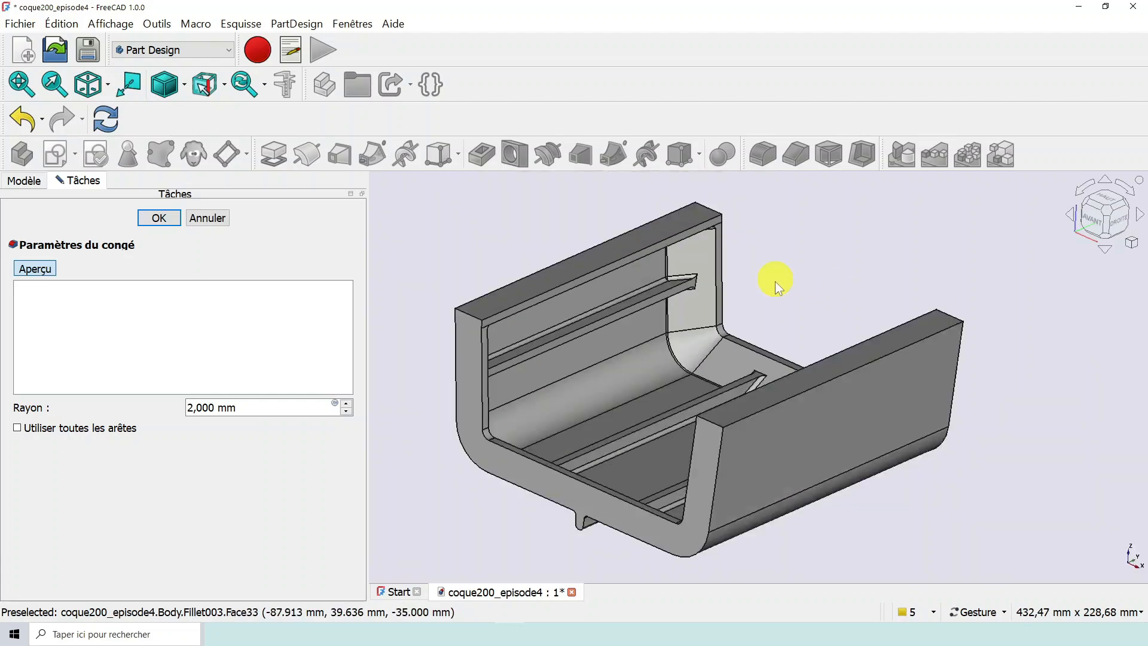
scroll(741, 290, "up", 4)
scroll(559, 231, "up", 3)
left_click(224, 86)
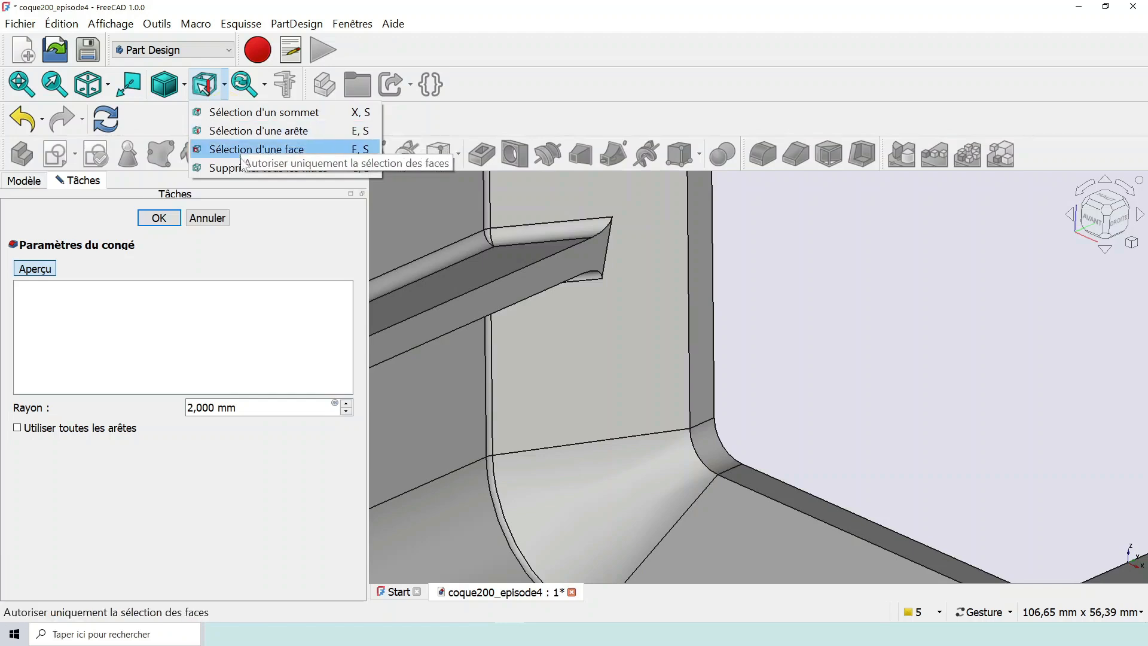
left_click(242, 131)
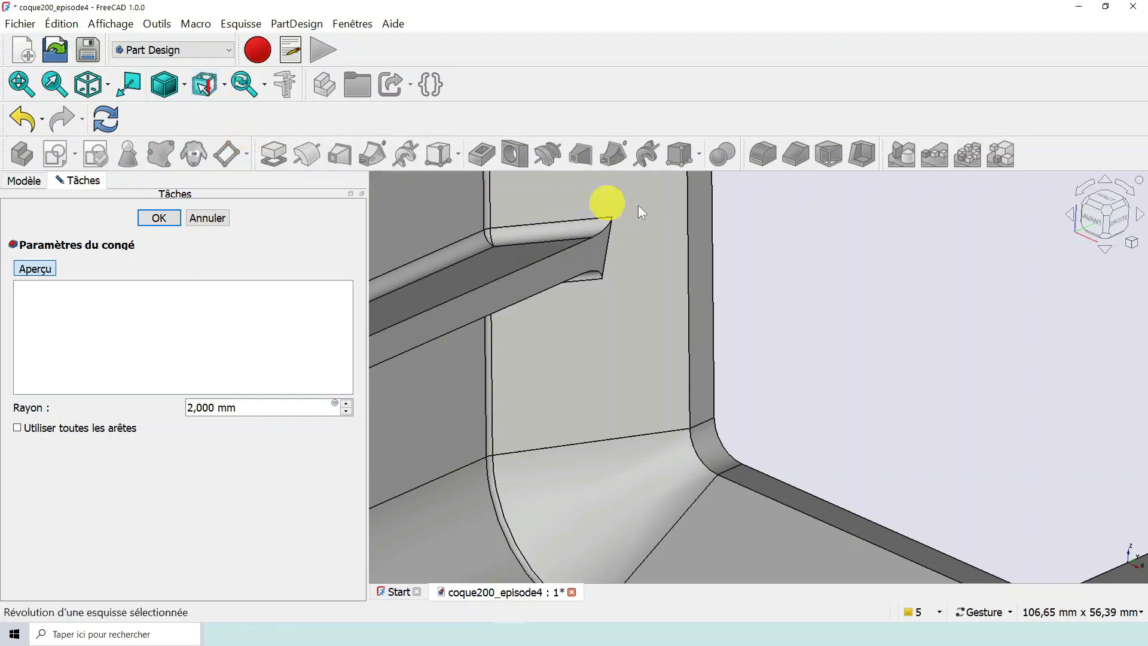
left_click(609, 254)
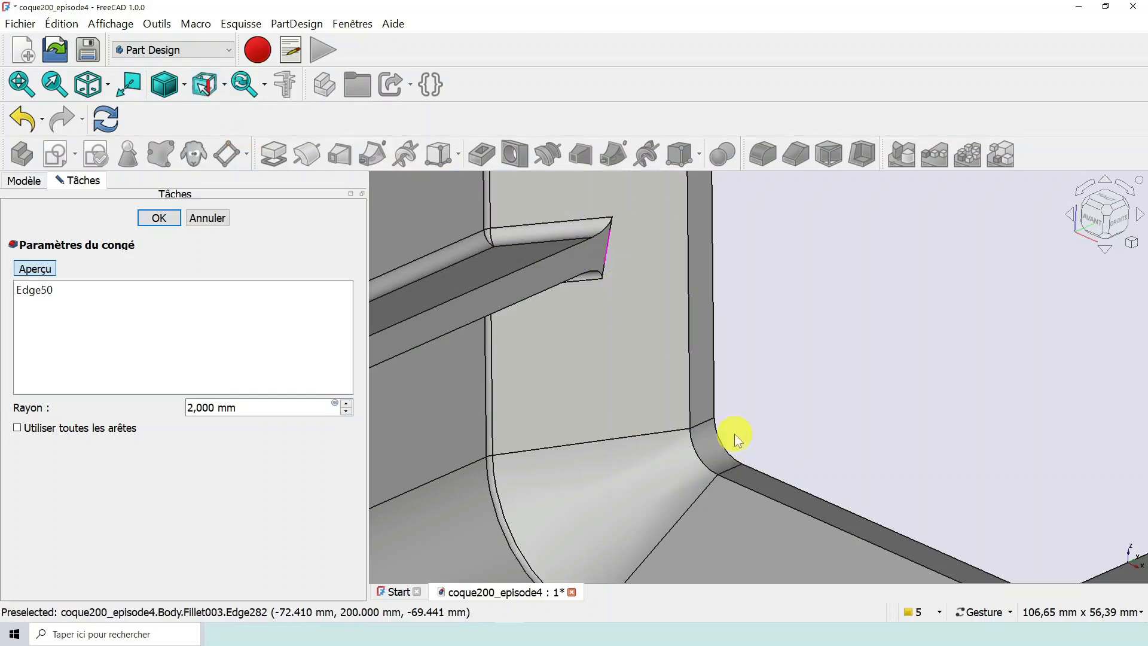
- Add the short end edges of both floor ribs at that same end of the hull to the fillet
scroll(735, 433, "down", 3)
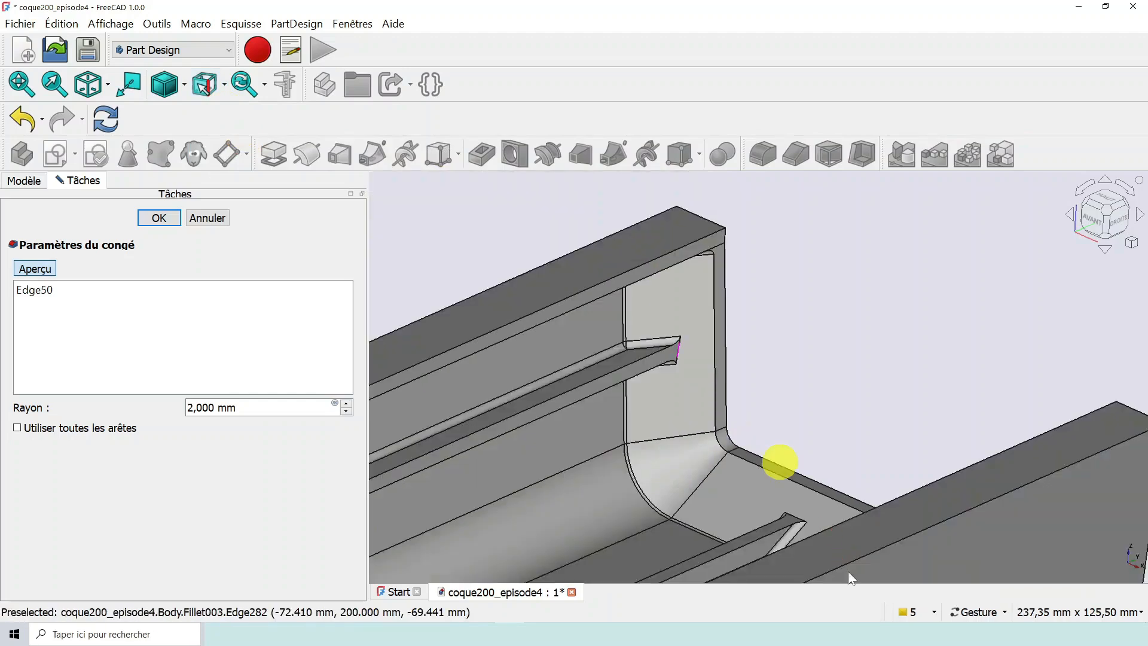
left_click(796, 518)
scroll(777, 473, "down", 3)
left_click_drag(773, 472, 858, 516)
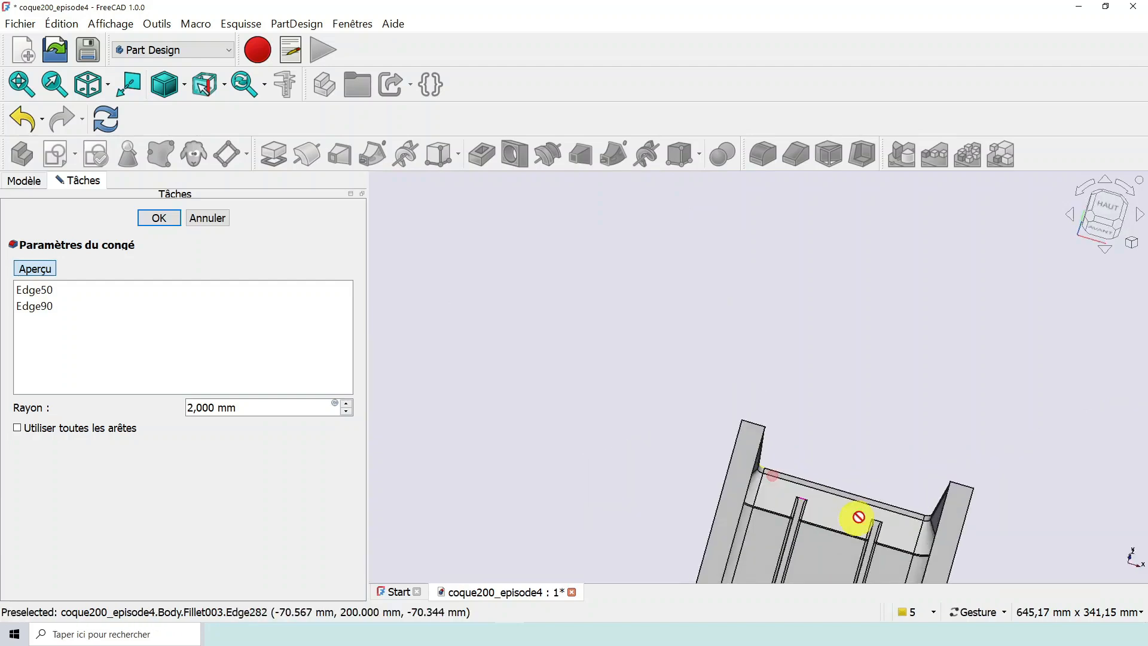
scroll(867, 526, "up", 3)
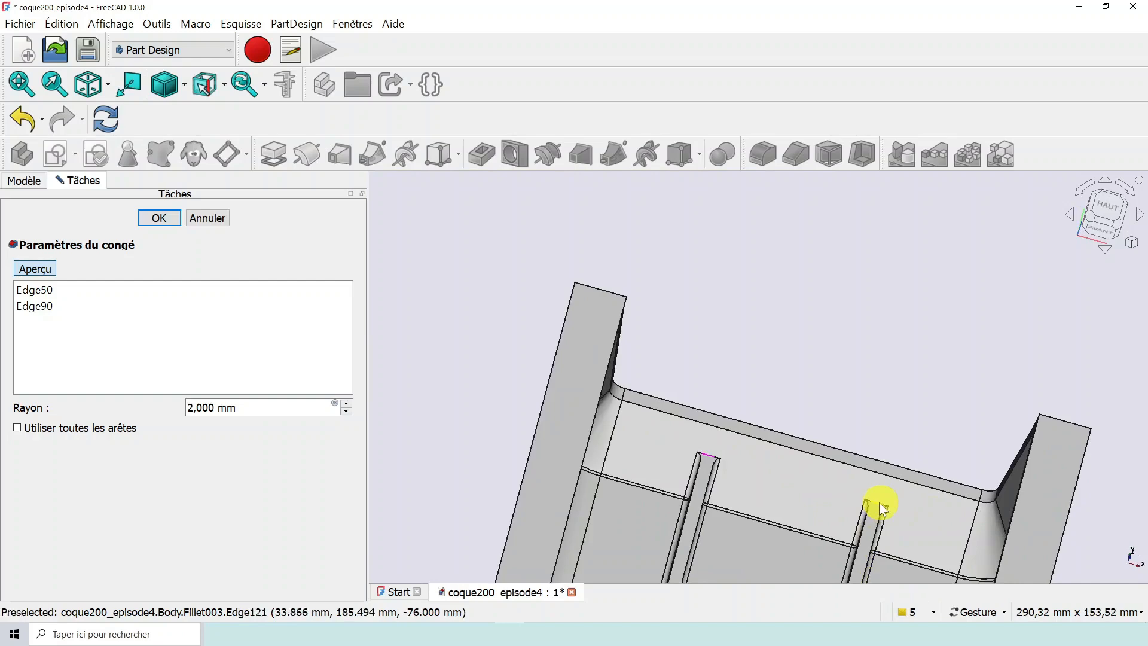
left_click(880, 506)
- Add the short end edges at both ends of the opposite wall's side rib to the fillet
left_click_drag(881, 505, 949, 215)
scroll(953, 238, "up", 2)
left_click(951, 195)
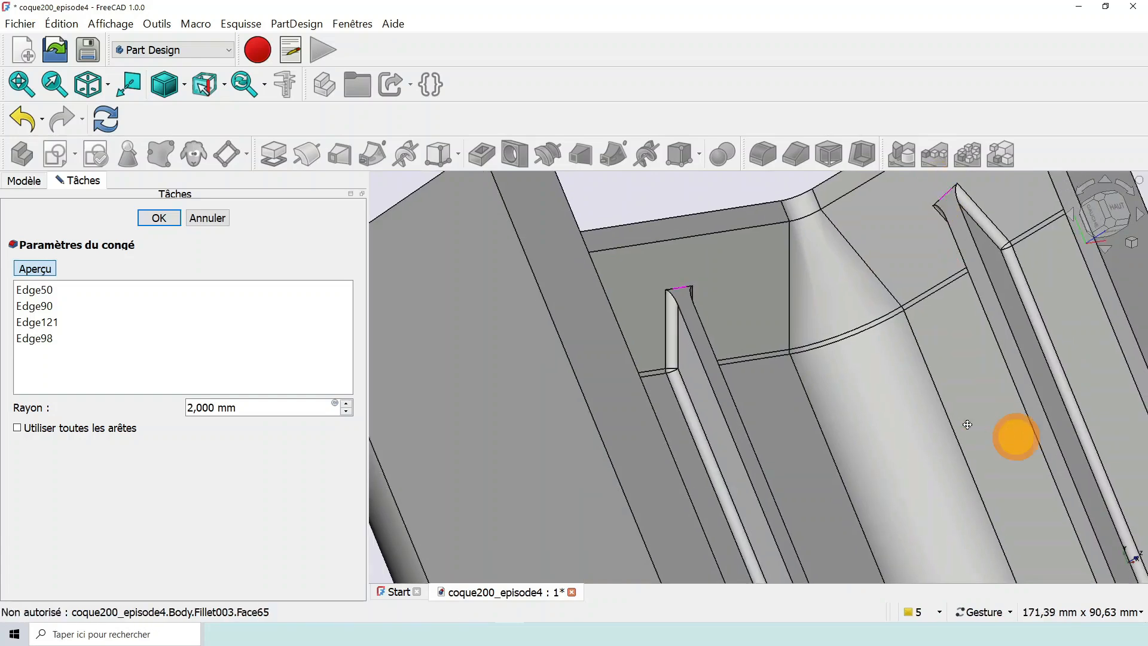
right_click_drag(968, 425, 720, 289)
left_click_drag(780, 359, 509, 529)
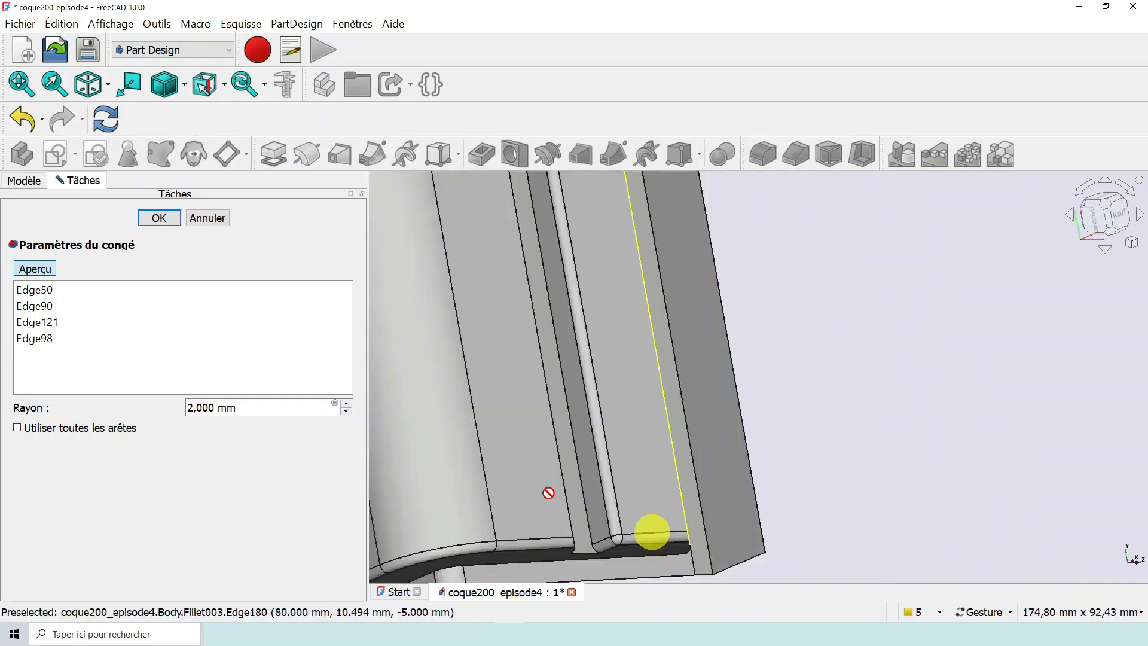
left_click_drag(549, 492, 589, 435)
left_click(544, 519)
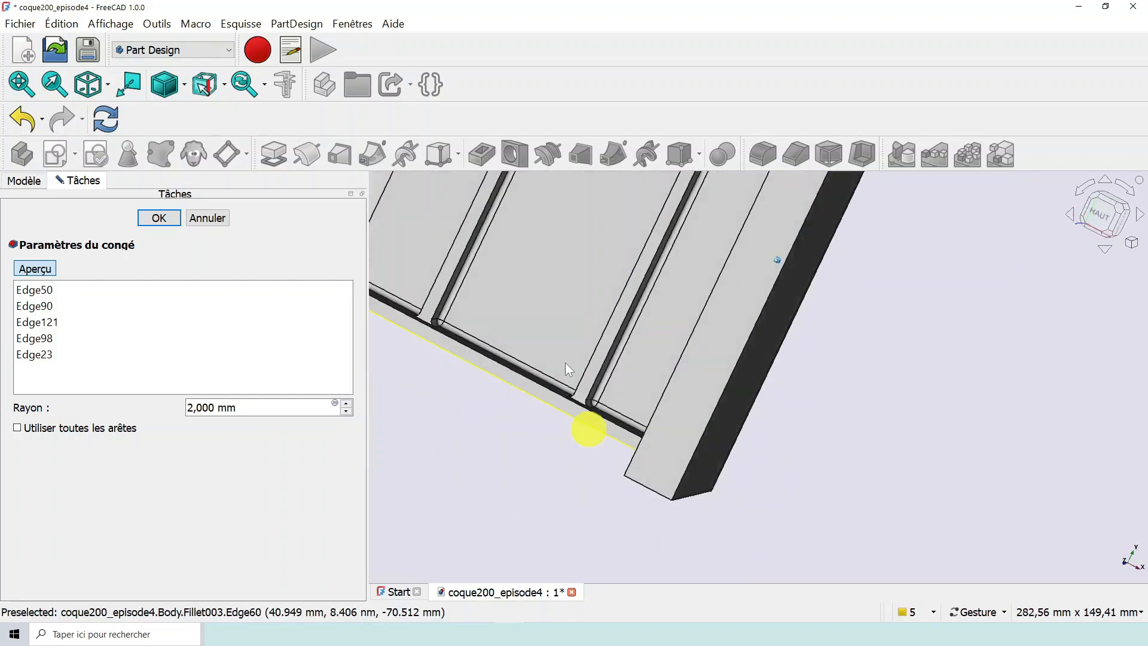
- Add the short end edges of both floor ribs and the first side rib at the hull's other end to the fillet
scroll(565, 360, "up", 3)
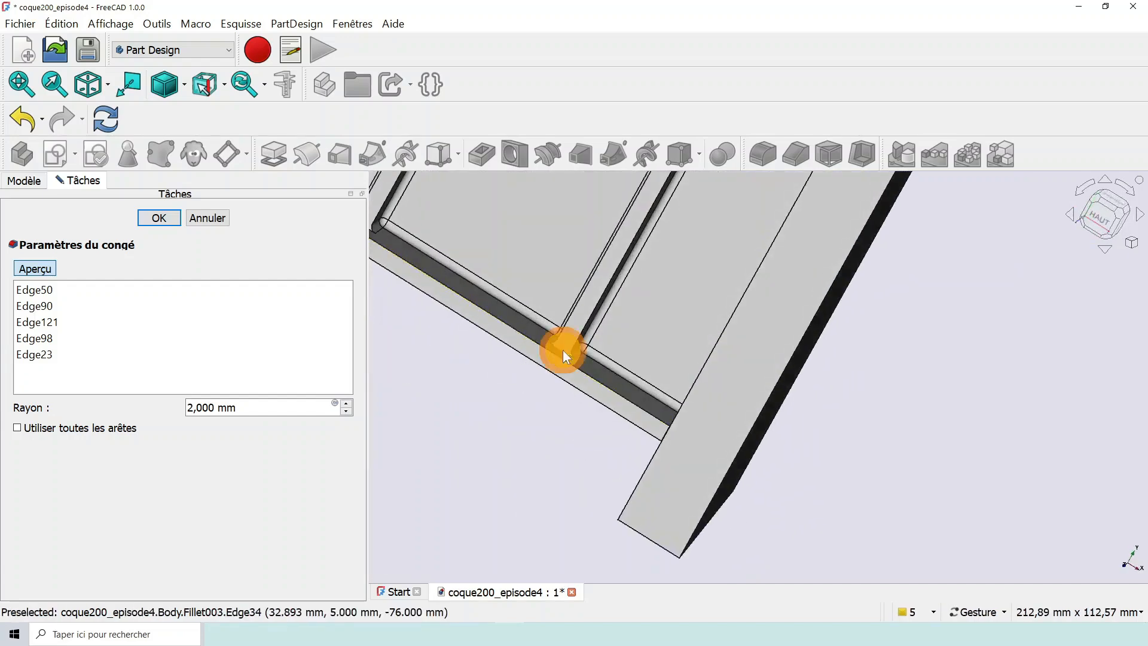
left_click(563, 351)
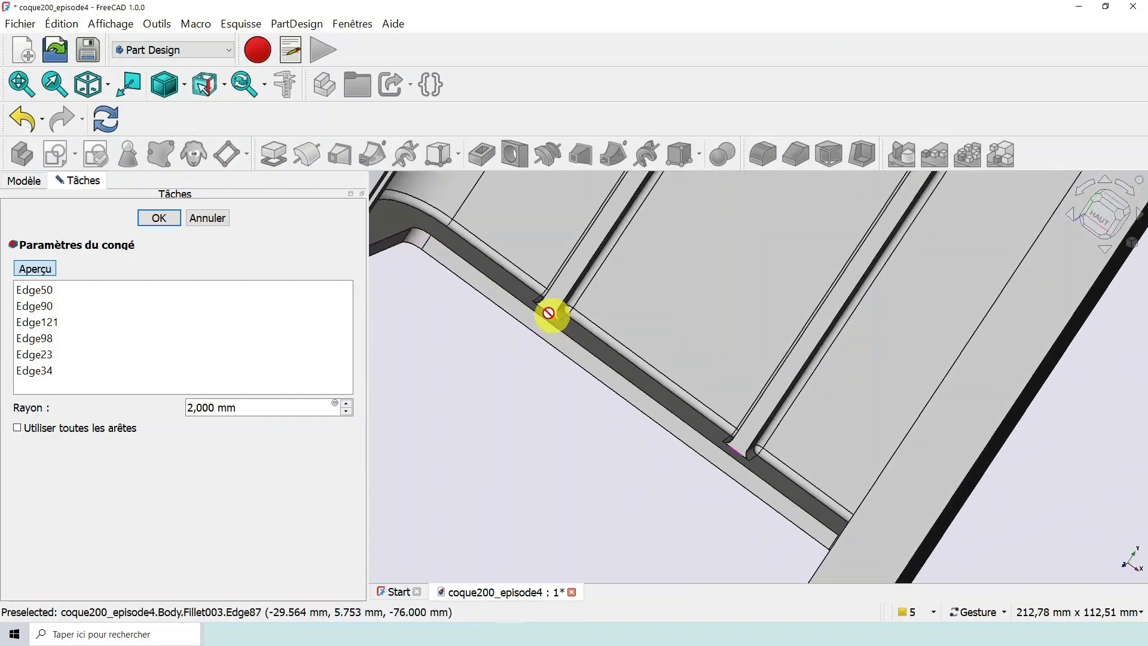
left_click(549, 312)
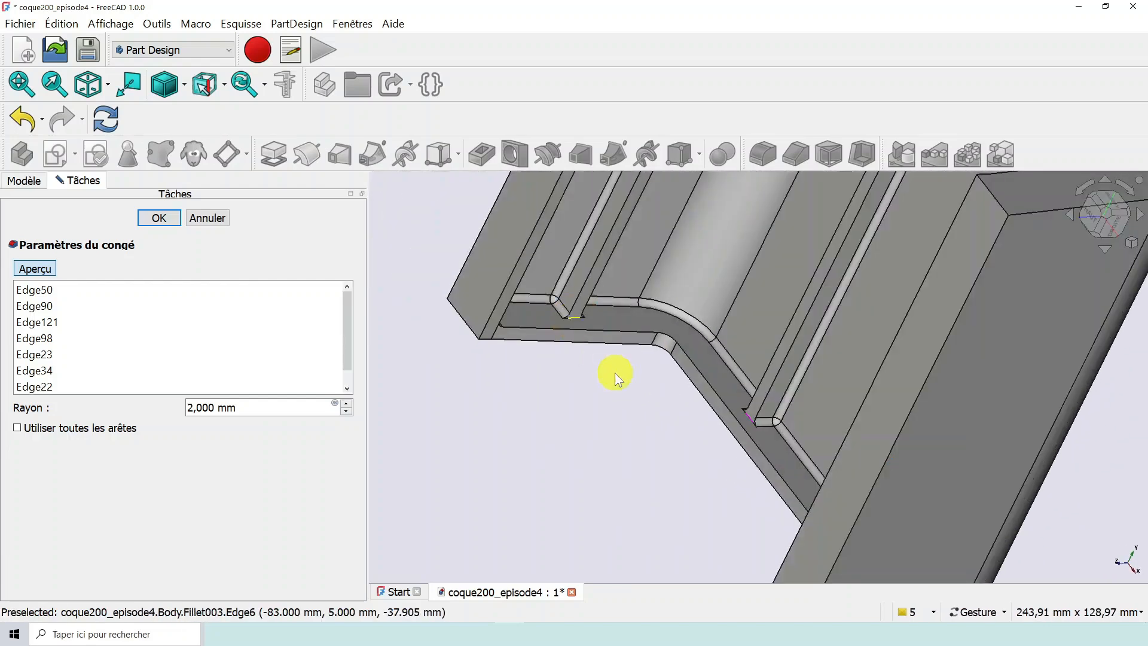
scroll(616, 372, "down", 4)
left_click_drag(611, 426, 692, 431)
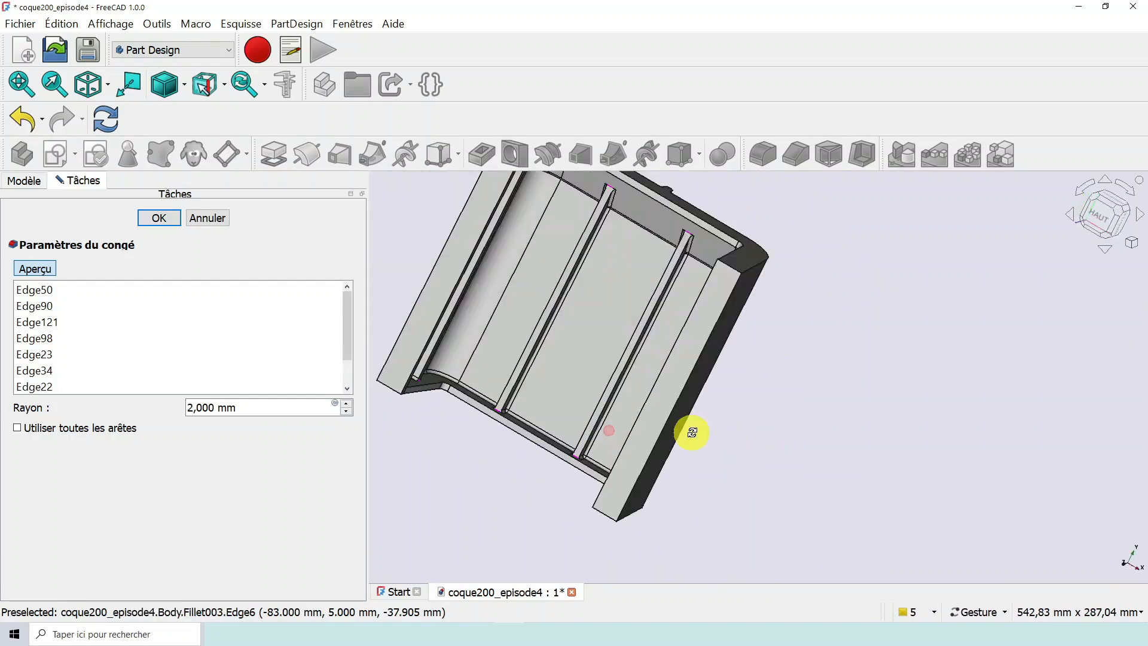
- Preview the 2 mm fillet on the rib ends, inspect it from the back, and accept it
left_click(48, 268)
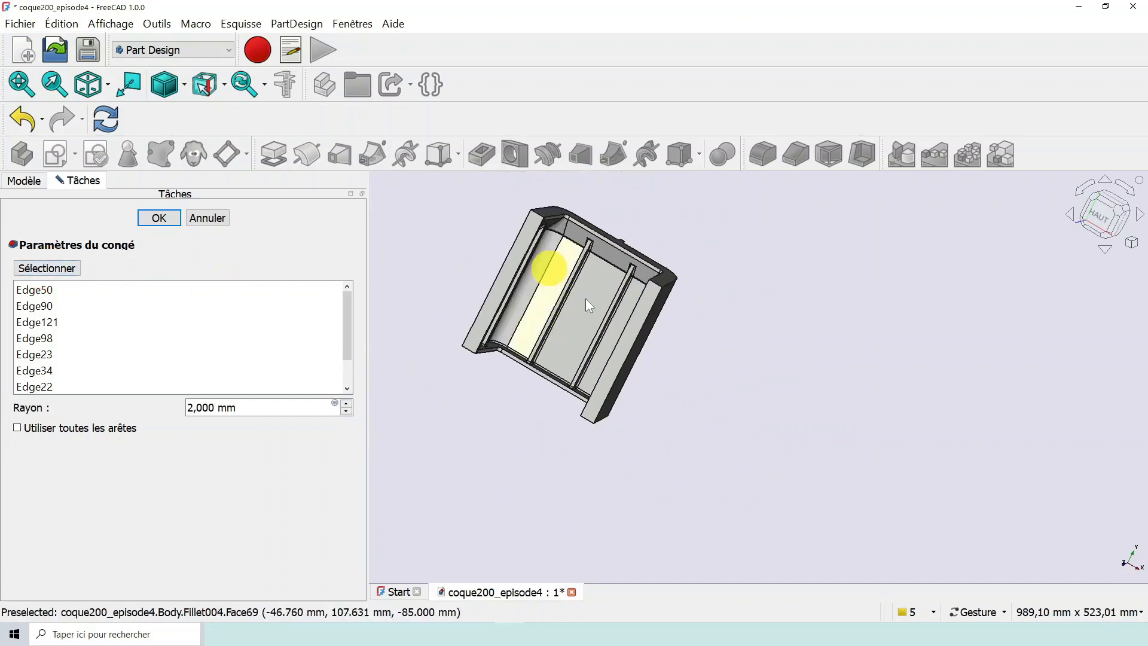
left_click_drag(586, 302, 687, 353)
scroll(598, 293, "up", 1)
scroll(601, 296, "up", 2)
scroll(659, 371, "up", 2)
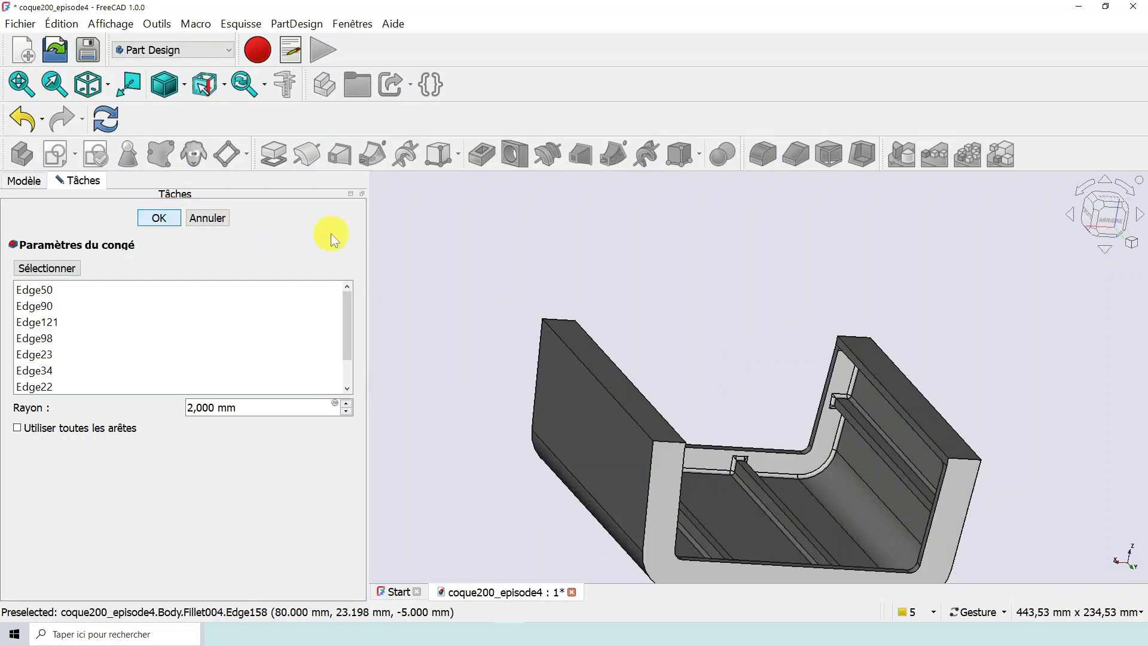
left_click(156, 218)
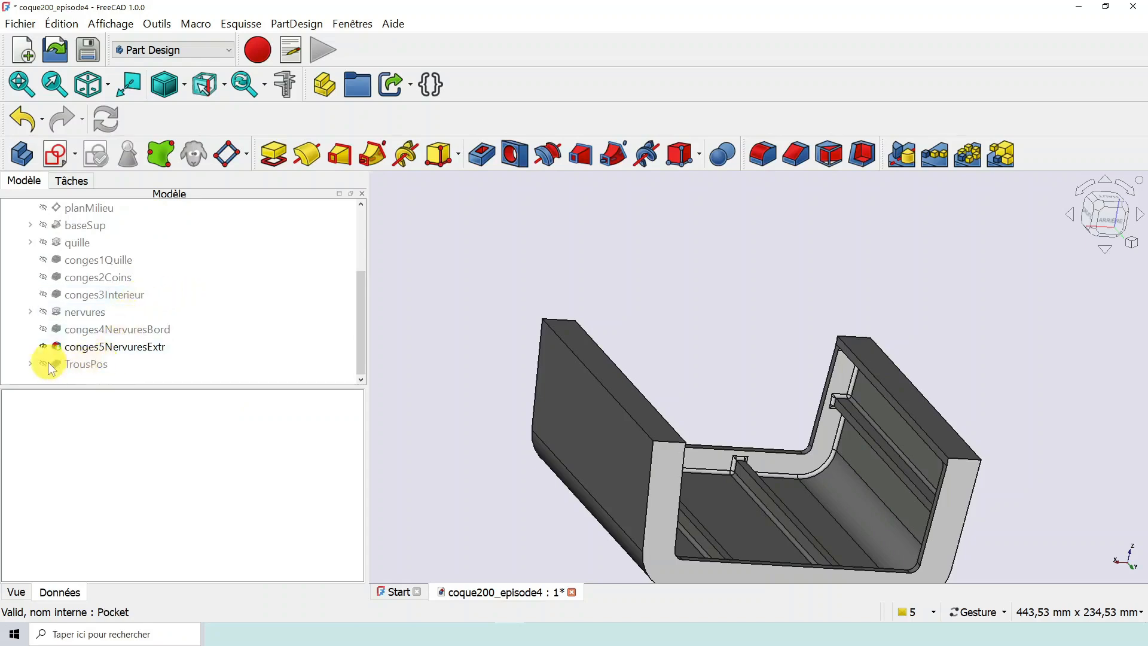
- Set the TrousPos pocket as the body's resulting feature and clear the selection
right_click(91, 366)
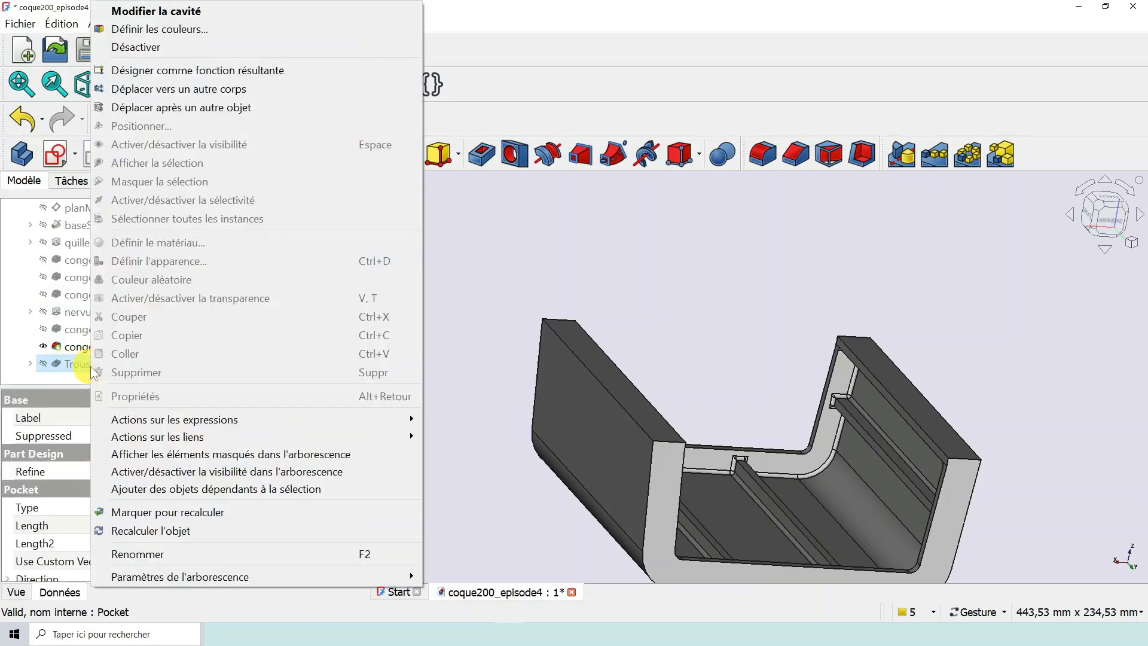
left_click(163, 70)
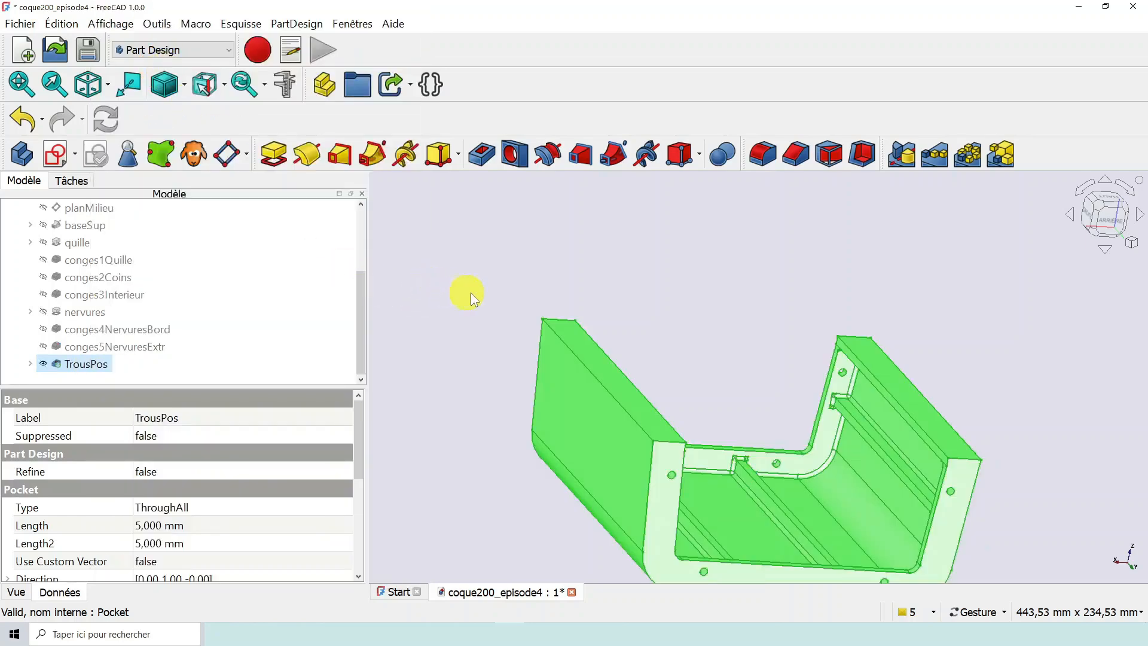
scroll(524, 291, "down", 2)
left_click(470, 360)
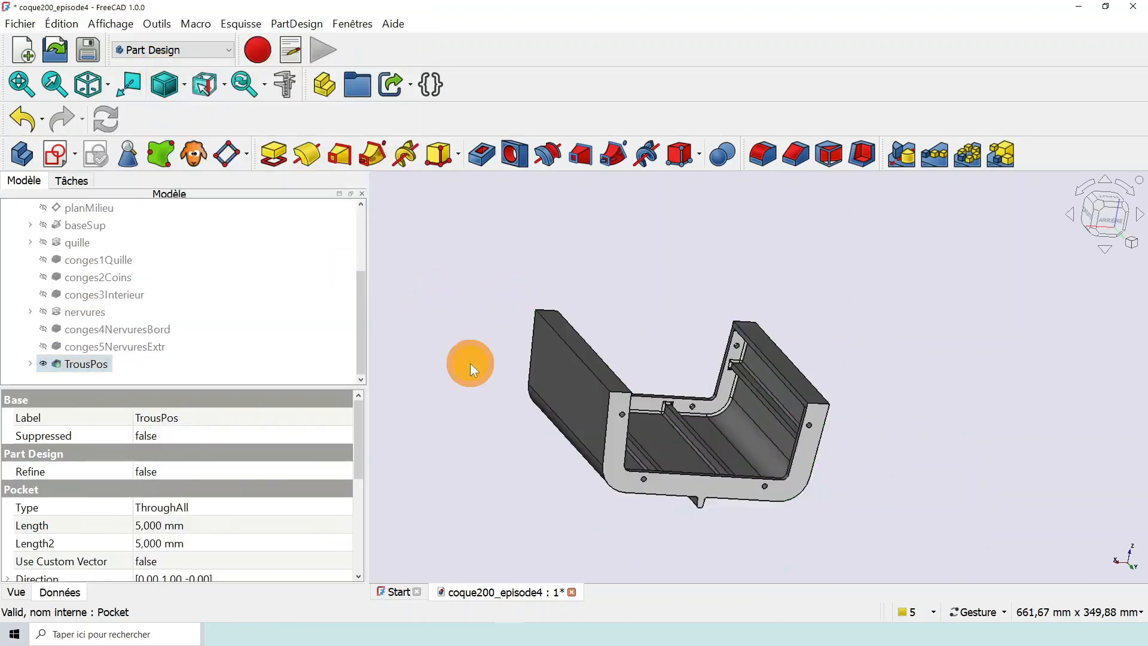
- Save the repaired coque200_episode4 hull document
left_click(90, 49)
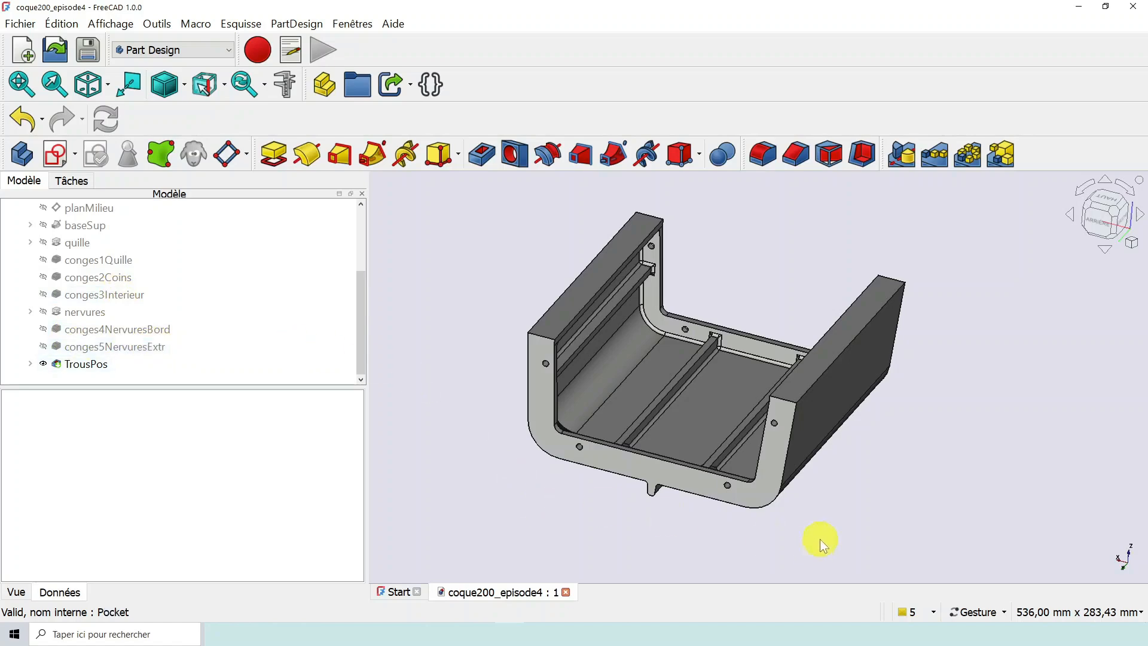
mouse_move(840, 526)
left_mouse_down()
mouse_move(816, 524)
mouse_move(830, 530)
left_mouse_up()
right_click_drag(903, 437, 963, 432)
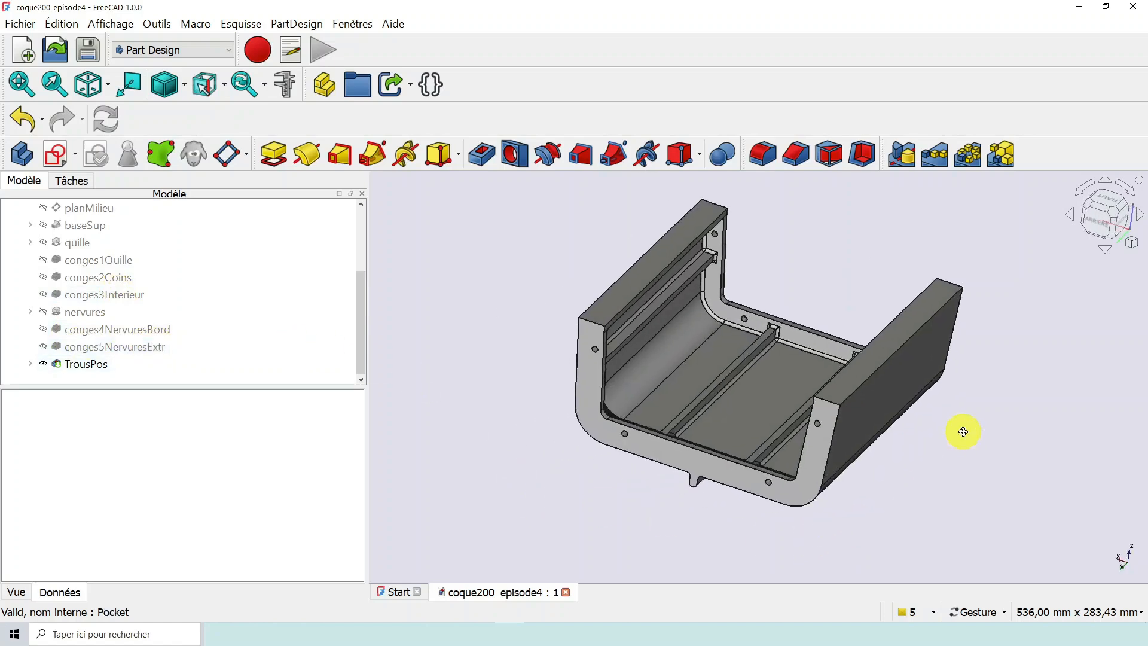
left_click_drag(912, 476, 878, 475)
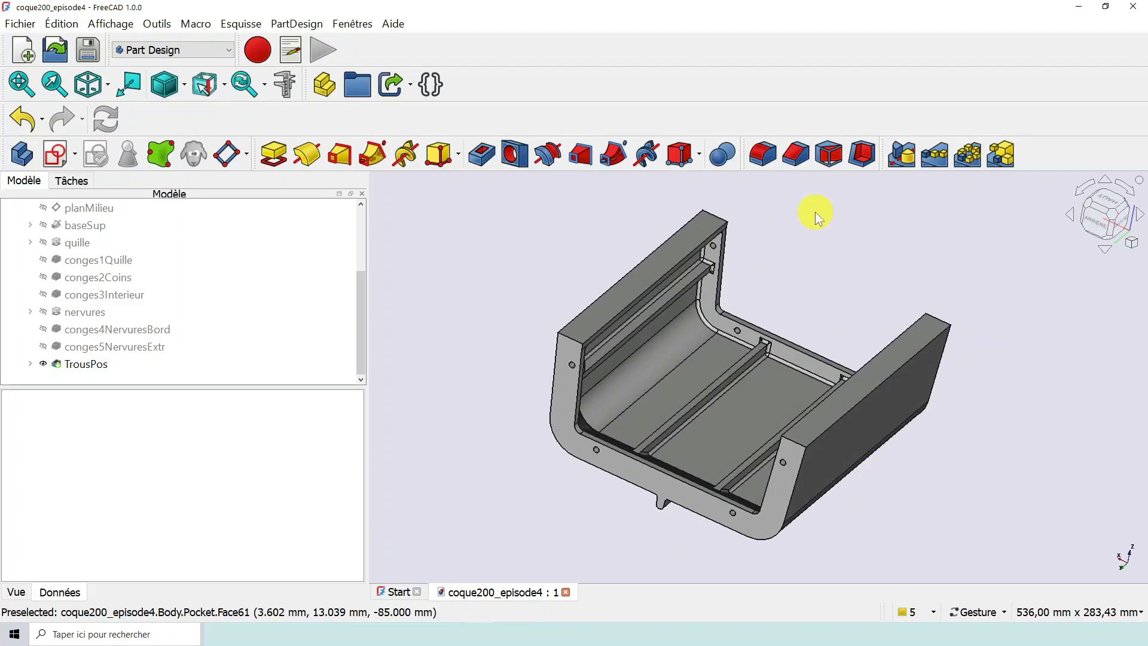
left_click_drag(831, 253, 800, 243)
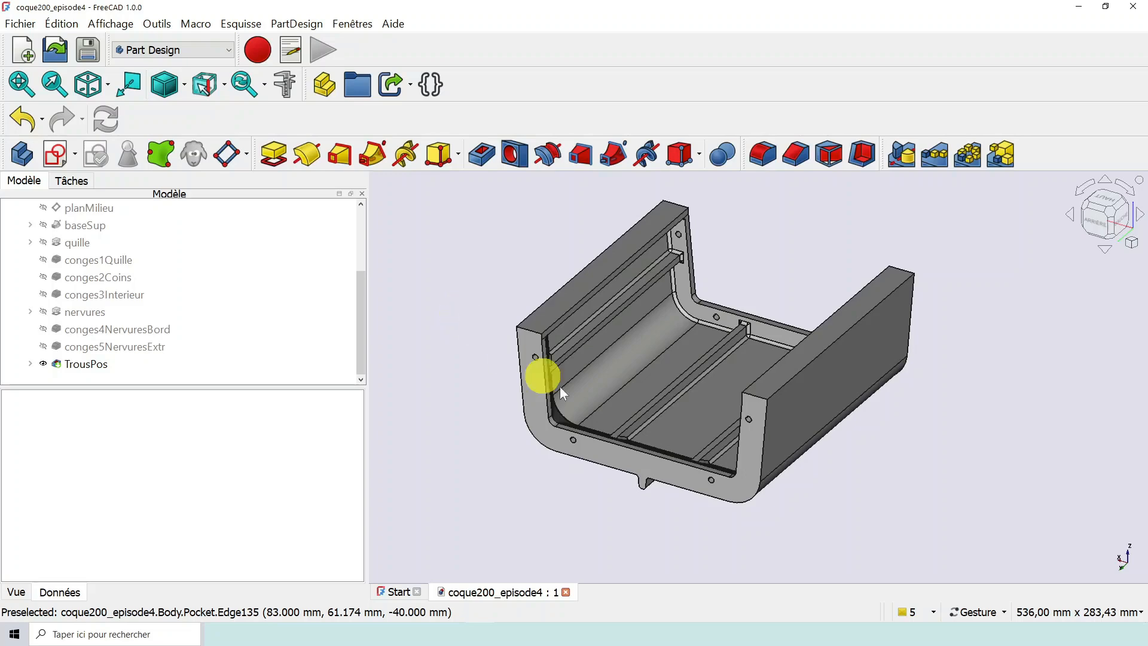
left_click_drag(771, 503, 828, 519)
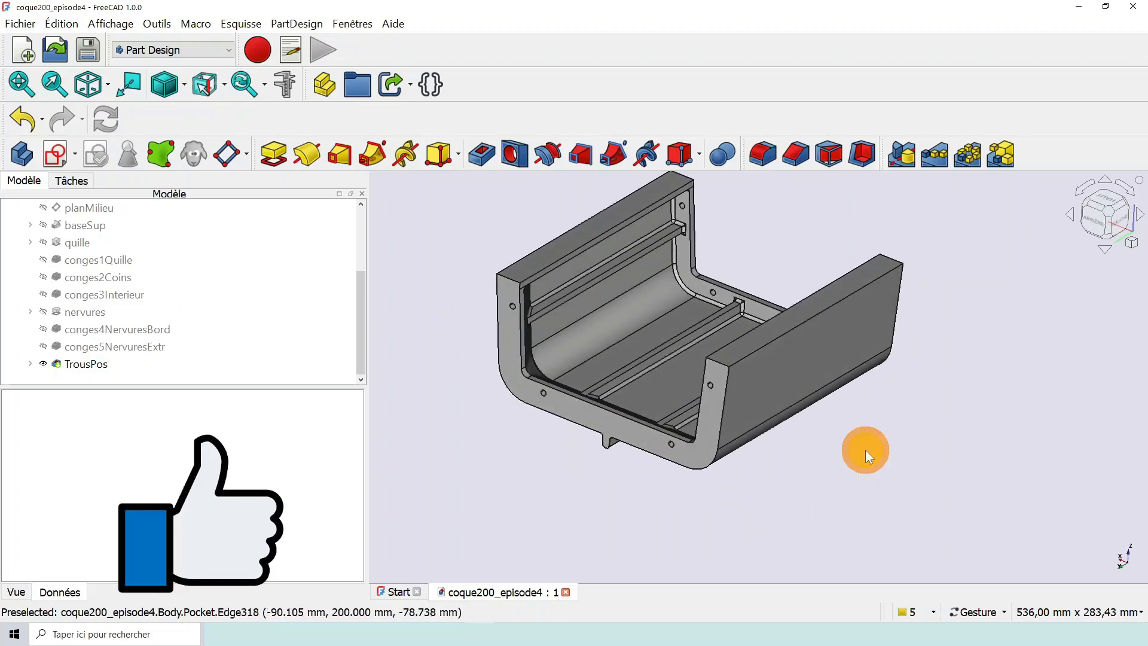
right_click_drag(866, 453, 924, 480)
left_click_drag(912, 483, 892, 486)
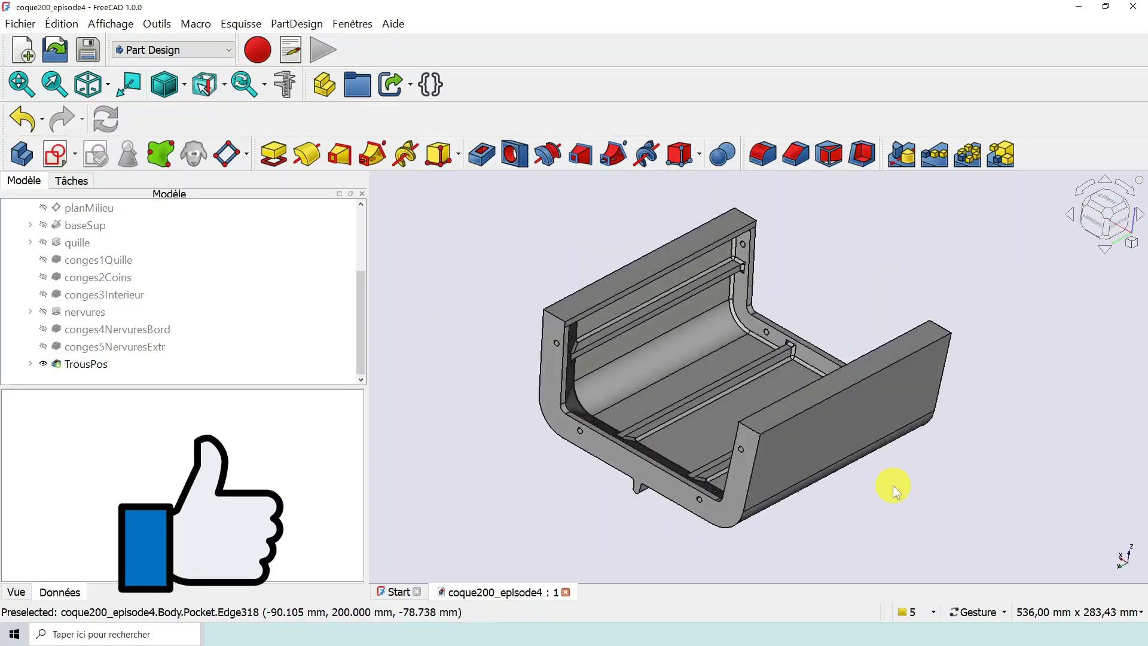
scroll(892, 486, "down", 1)
scroll(889, 489, "up", 2)
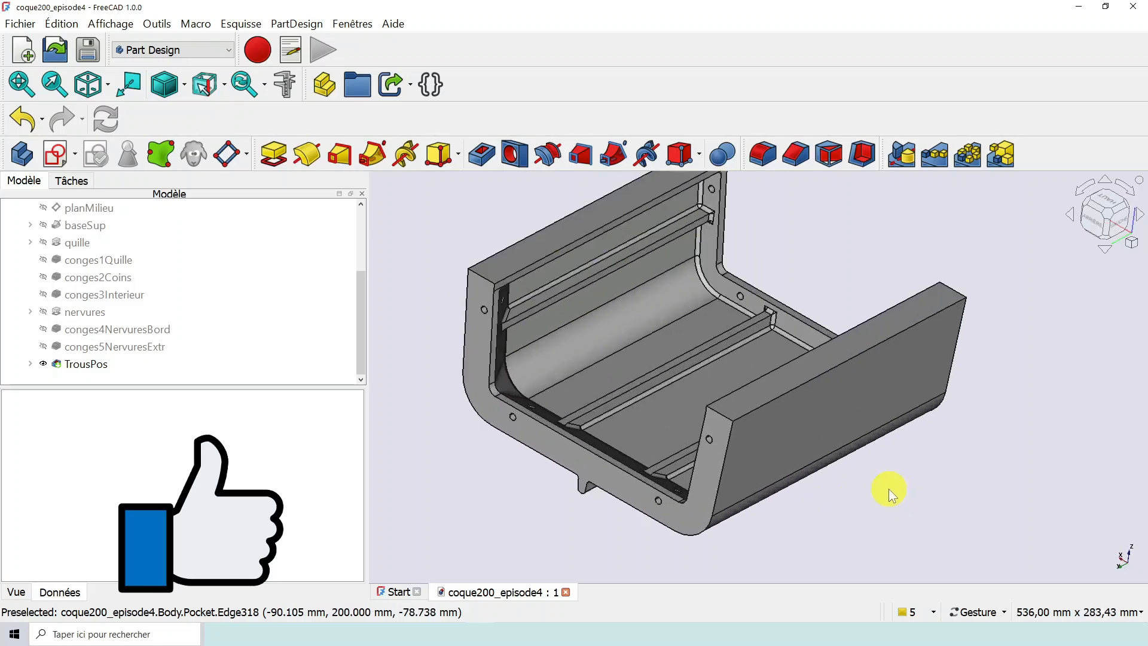
scroll(888, 488, "down", 1)
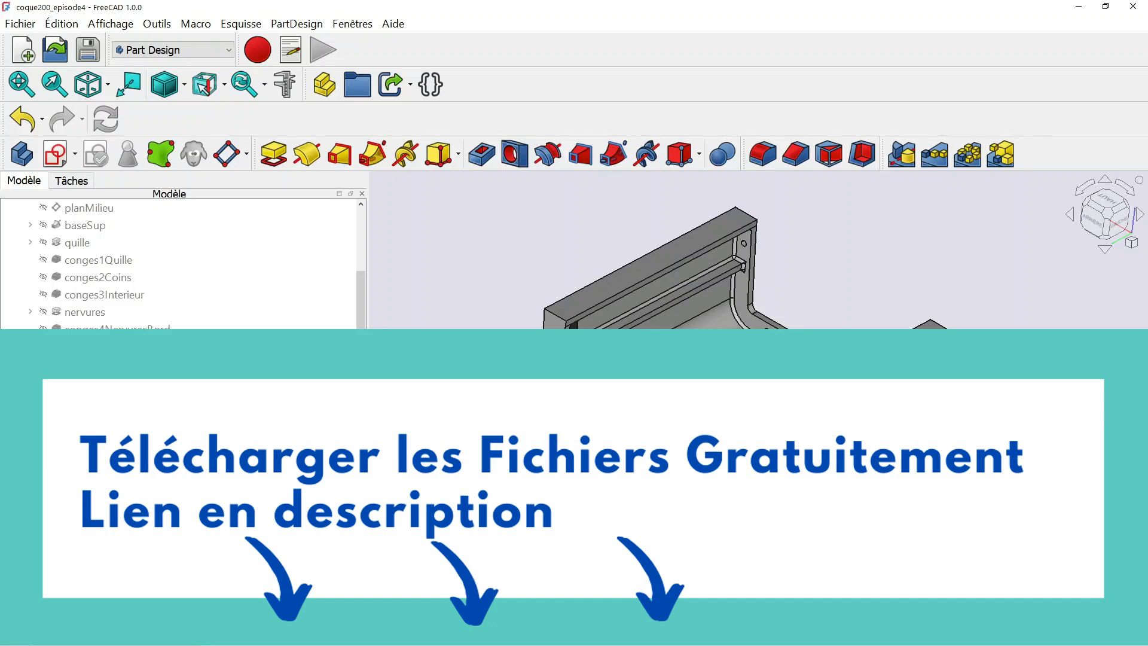
scroll(525, 517, "down", 1)
scroll(525, 517, "up", 1)
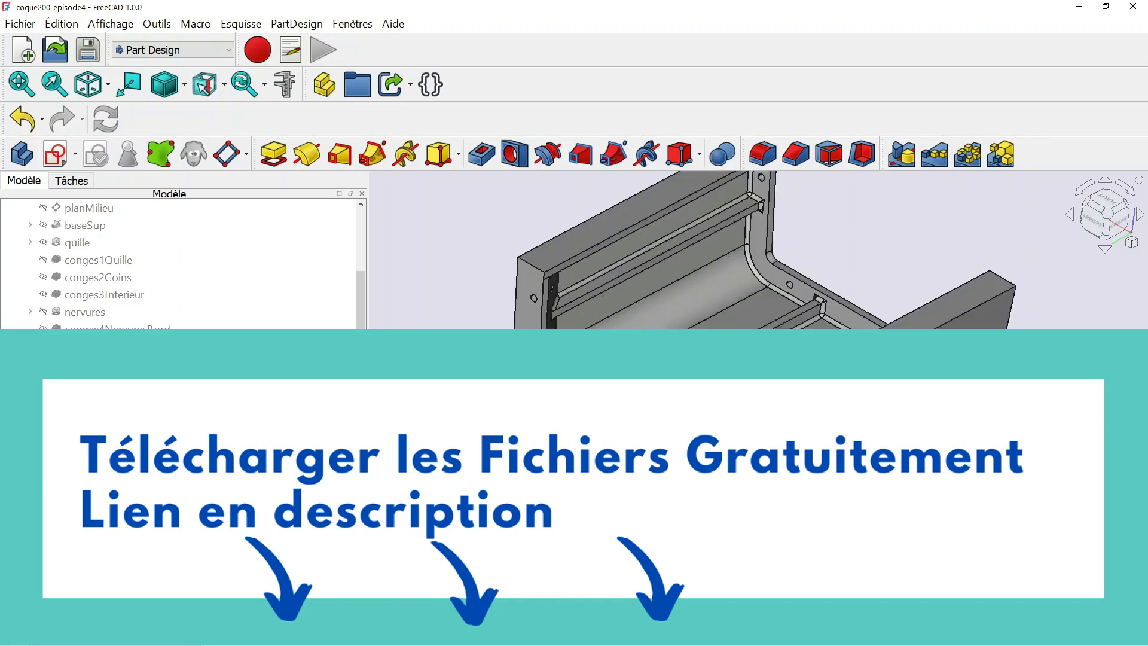
scroll(587, 518, "down", 3)
left_click_drag(585, 518, 613, 510)
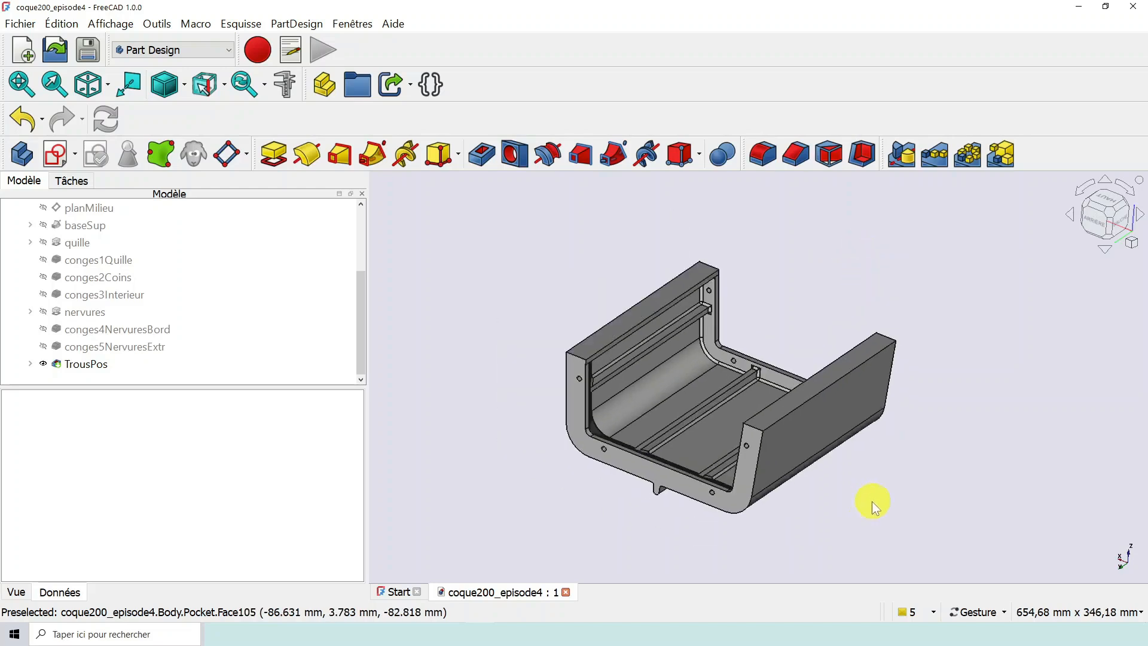
left_click_drag(871, 499, 867, 489)
right_click_drag(867, 478, 891, 517)
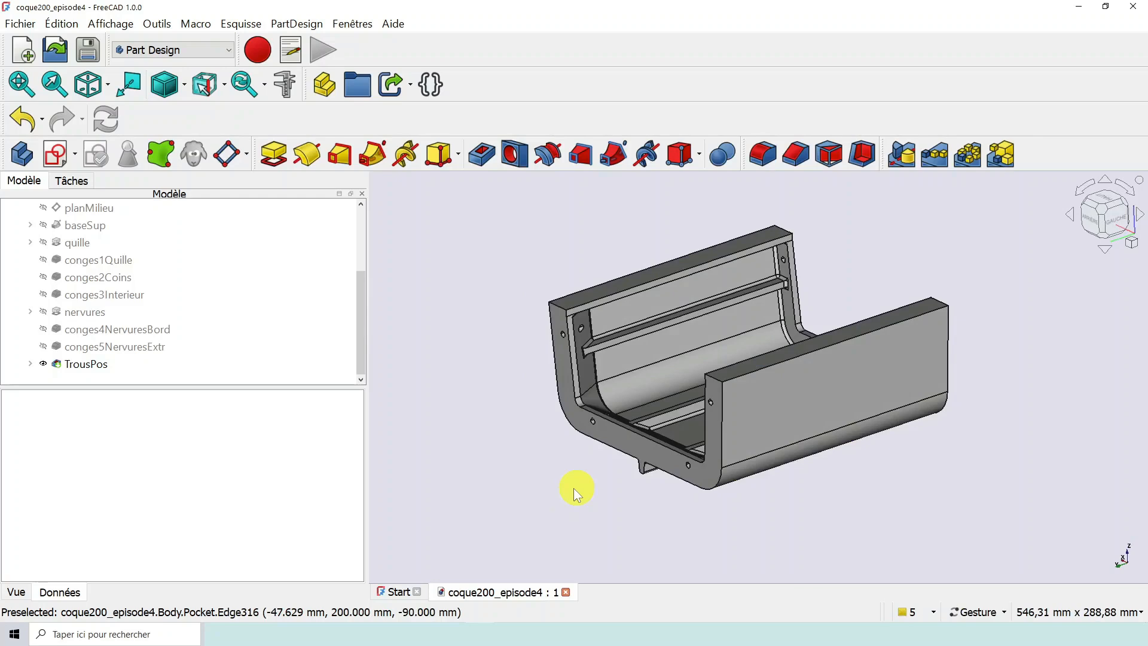
- Close the hull document and open poupe1_ep13.FCStd from the épisode 14 folder
left_click(566, 592)
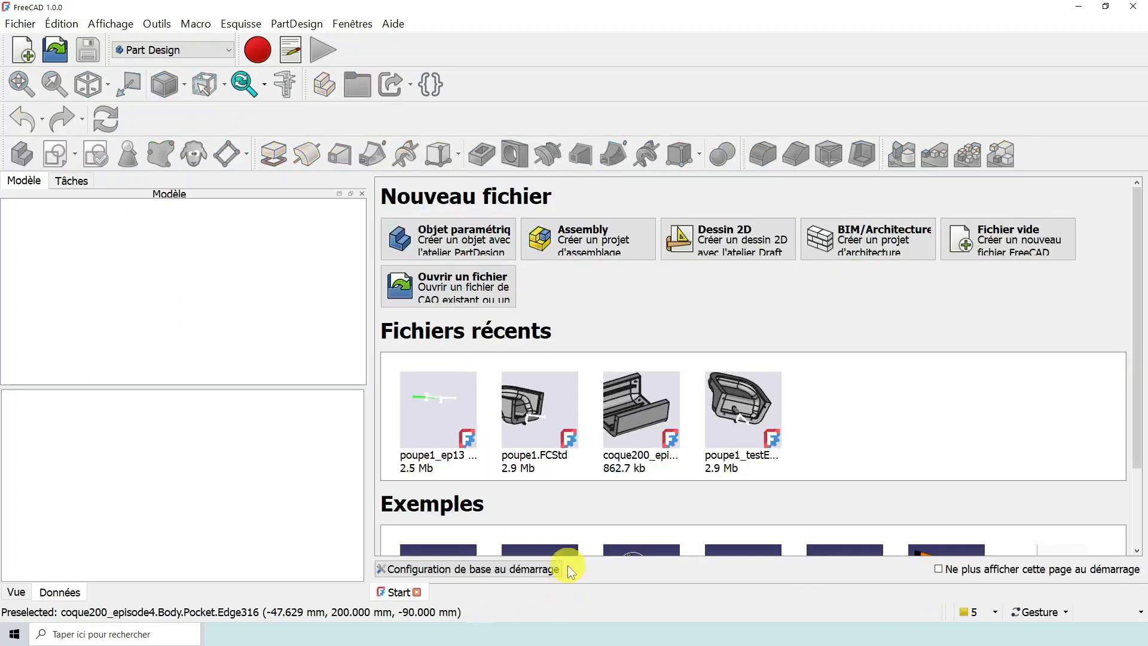
left_click(53, 54)
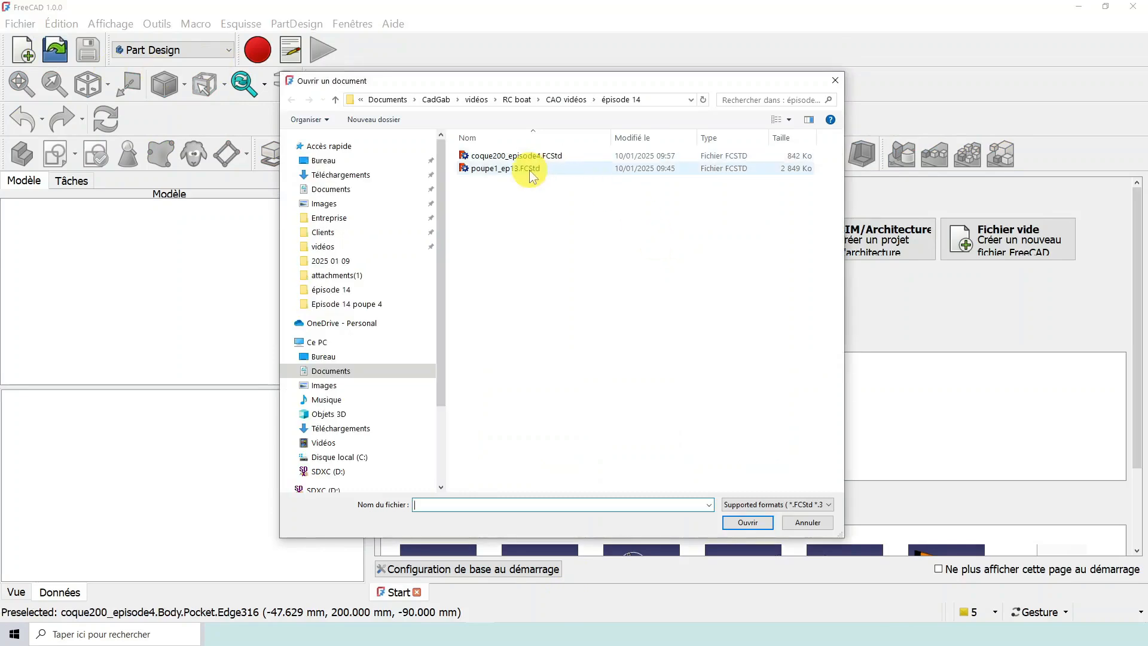
left_click(527, 168)
left_click(764, 524)
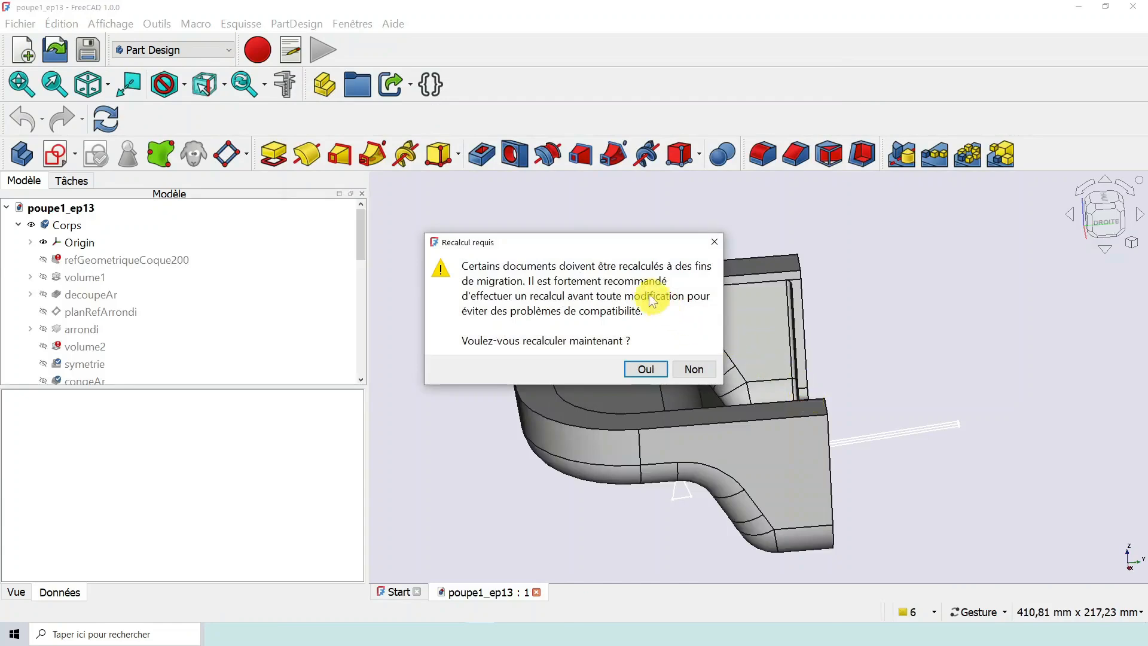
- Recalculate the stern document for migration, dismiss the error message, and save the file
left_click(655, 366)
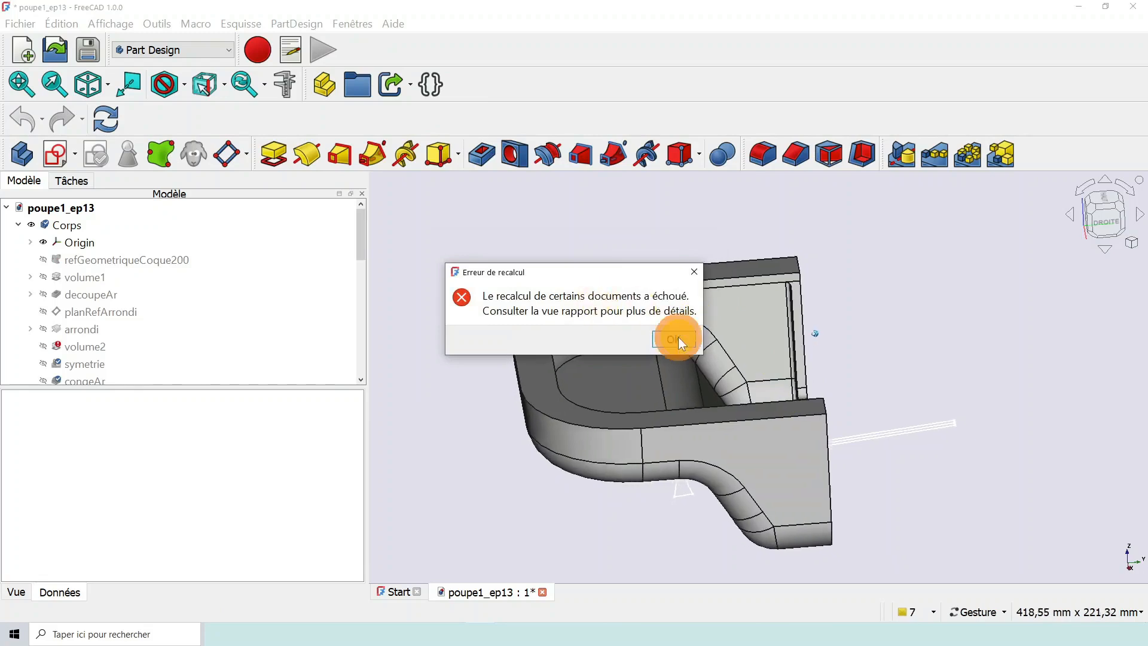
left_click(678, 336)
left_click(694, 361)
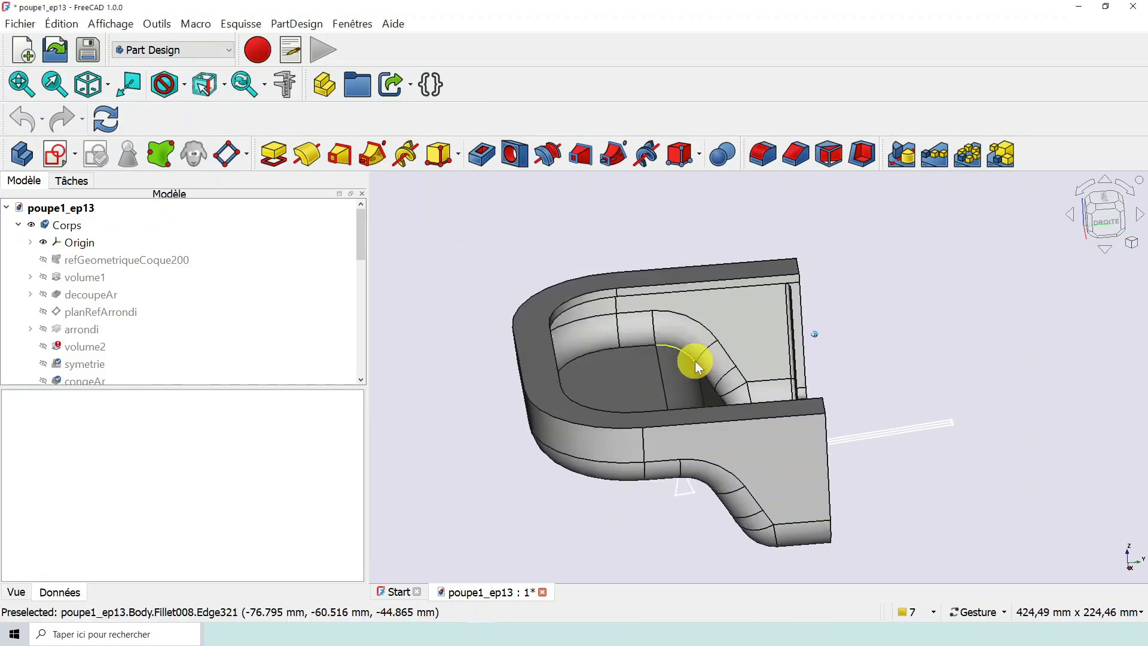
left_click(87, 51)
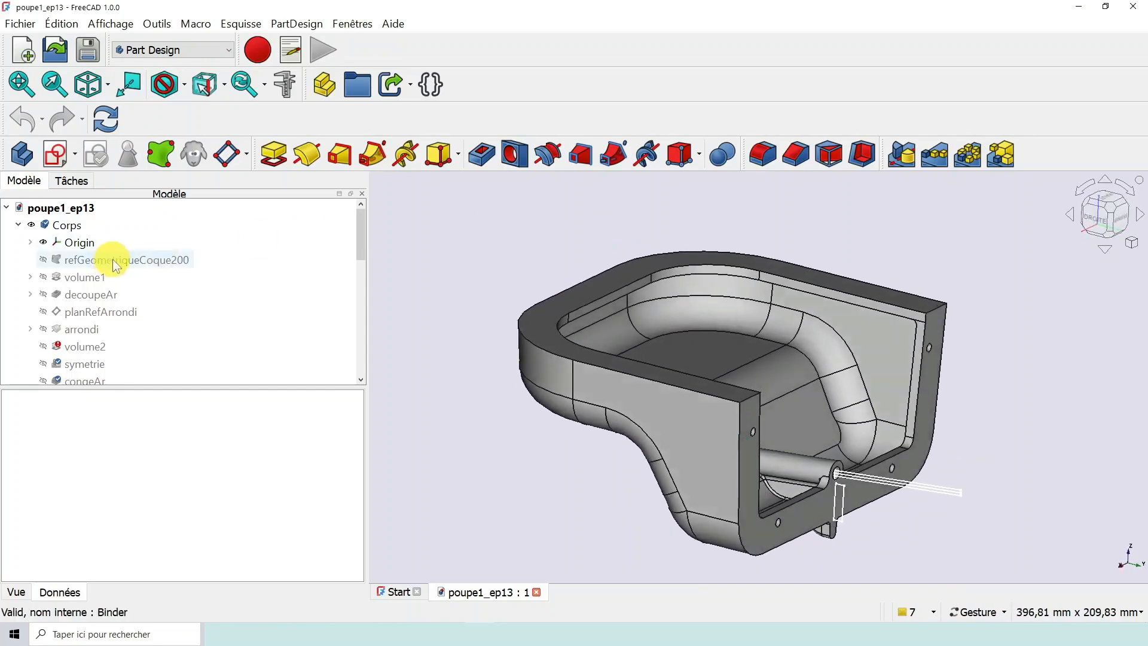
- Review the stern's feature tree and geometry, and check which commands are offered for the refGeometriqueCoque200 reference
left_click_drag(364, 239, 349, 267)
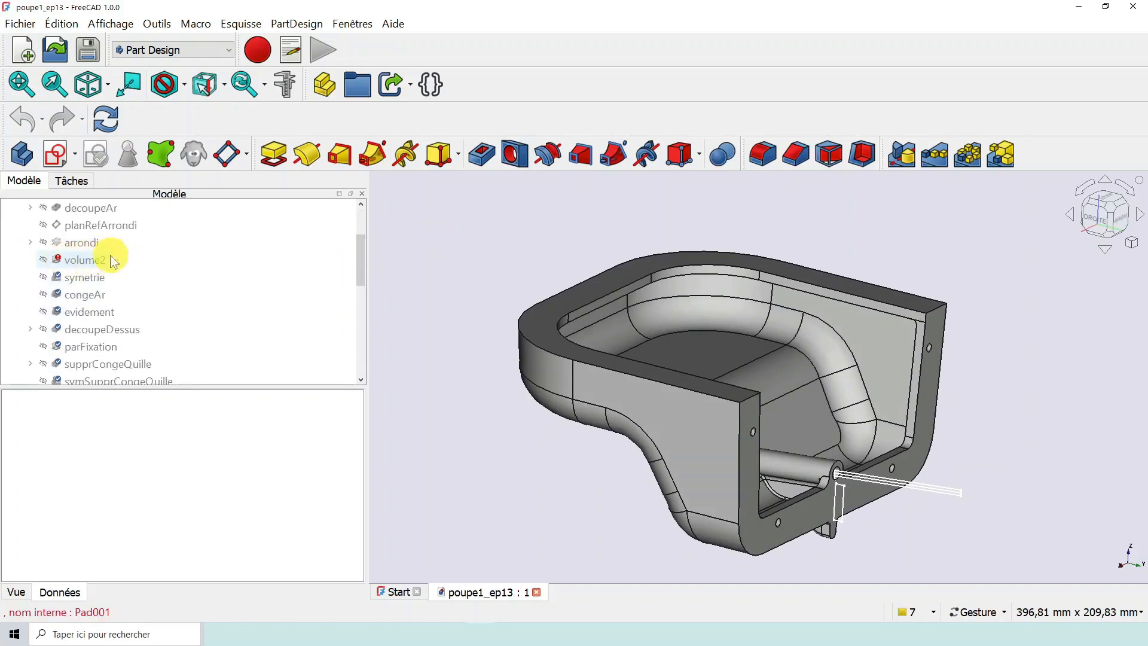
left_click_drag(364, 273, 360, 251)
mouse_move(819, 346)
left_mouse_down()
mouse_move(833, 353)
mouse_move(751, 374)
left_mouse_up()
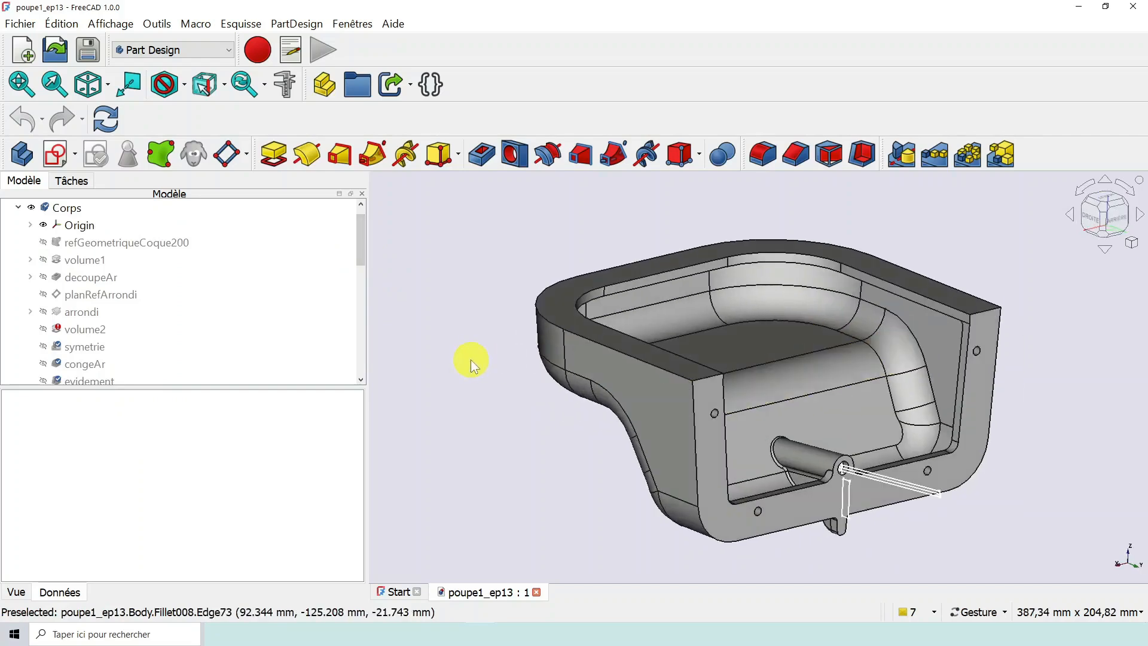
left_click_drag(471, 360, 472, 354)
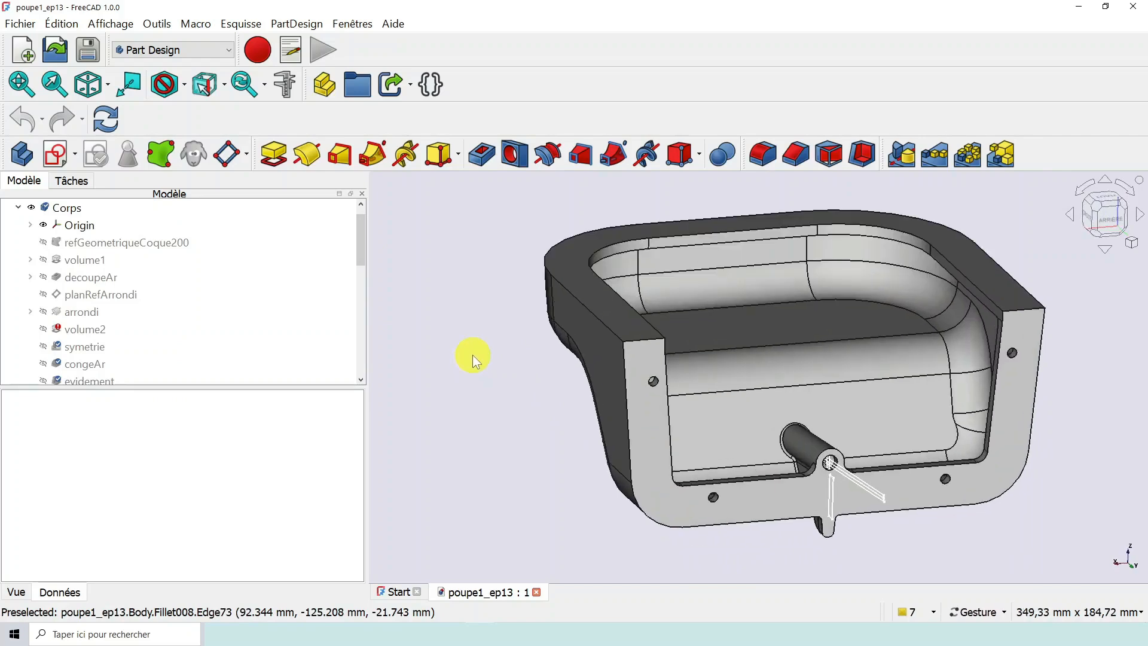
left_click(138, 242)
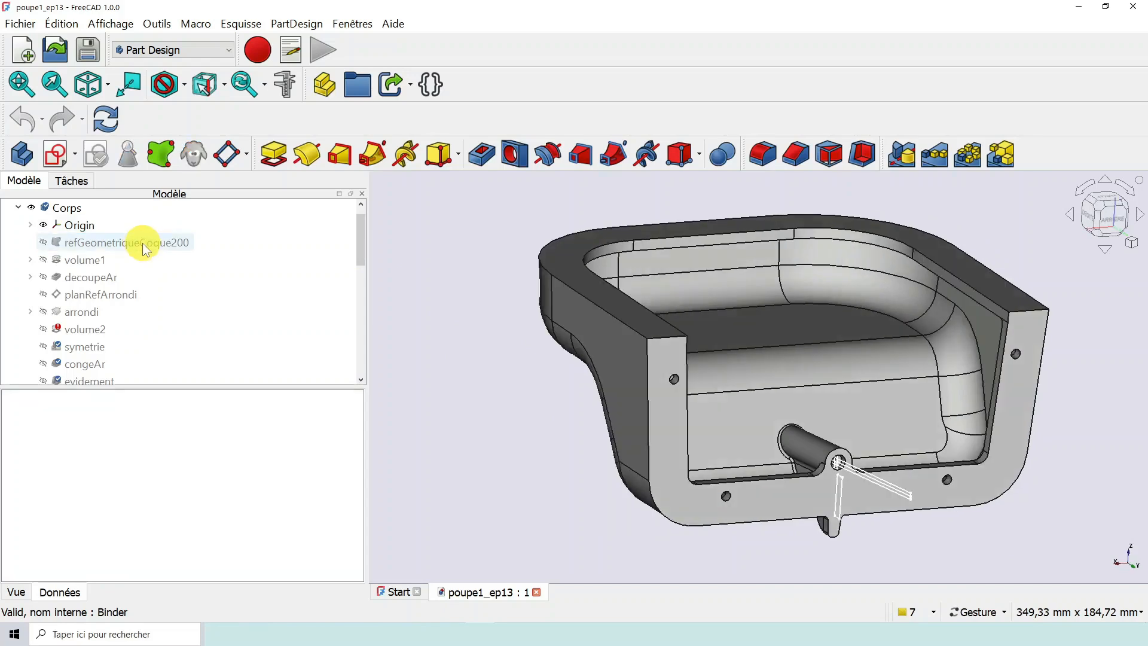
left_click(142, 243)
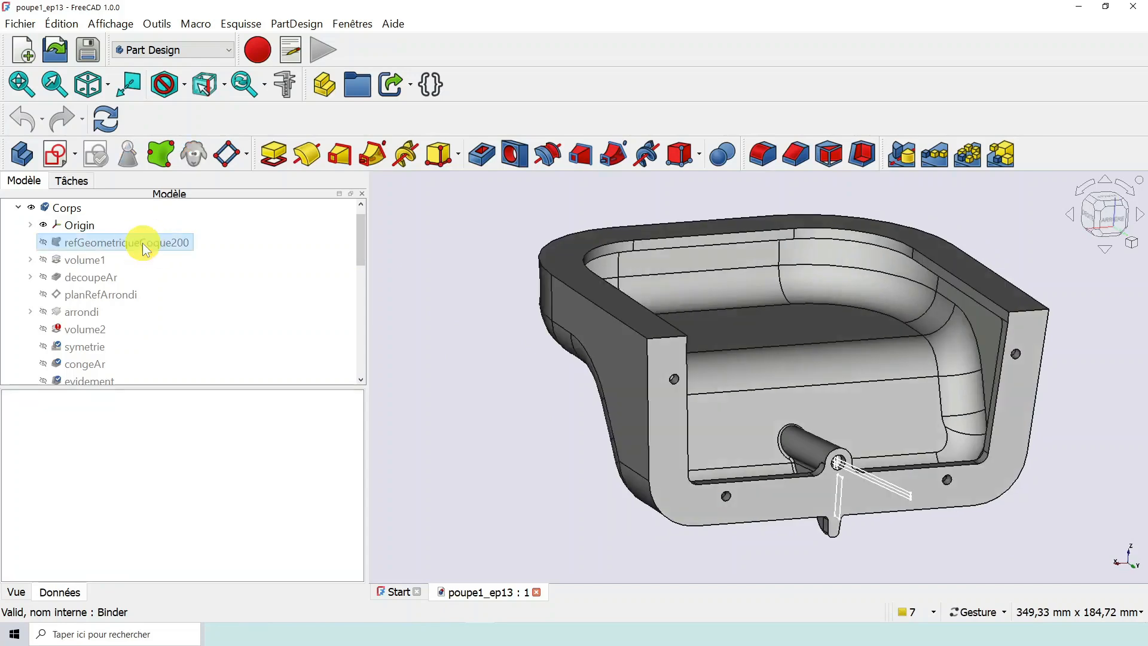
right_click(142, 242)
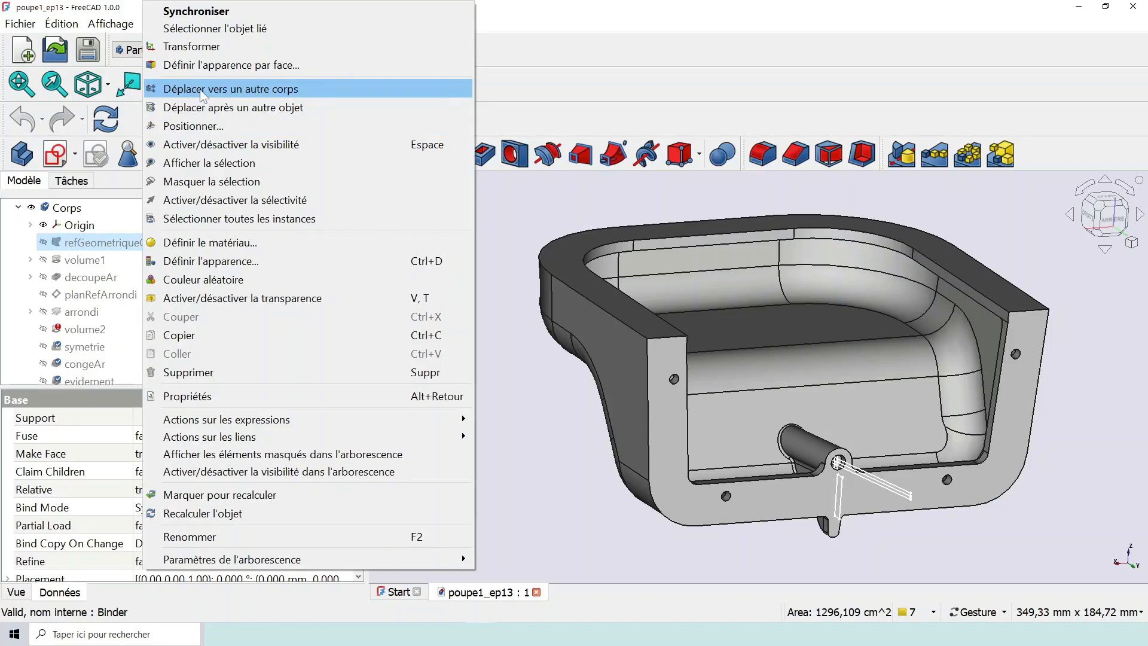
left_click(520, 208)
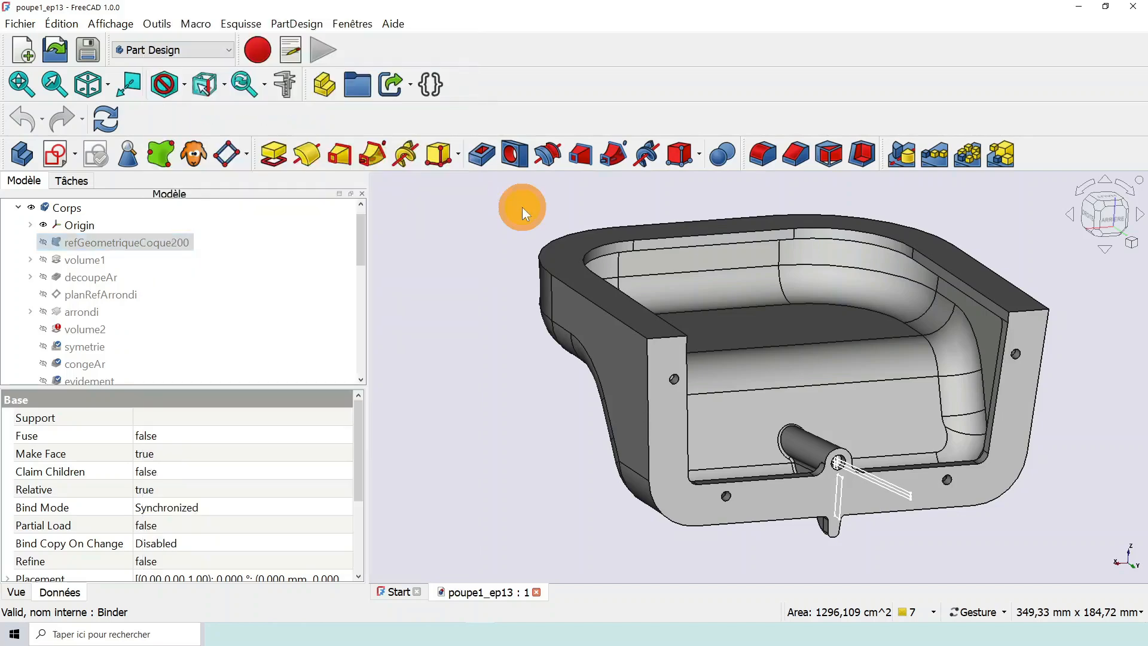
- Compare the commands offered for the volume1 pad with those offered for the refGeometriqueCoque200 reference
left_click(92, 263)
right_click(94, 268)
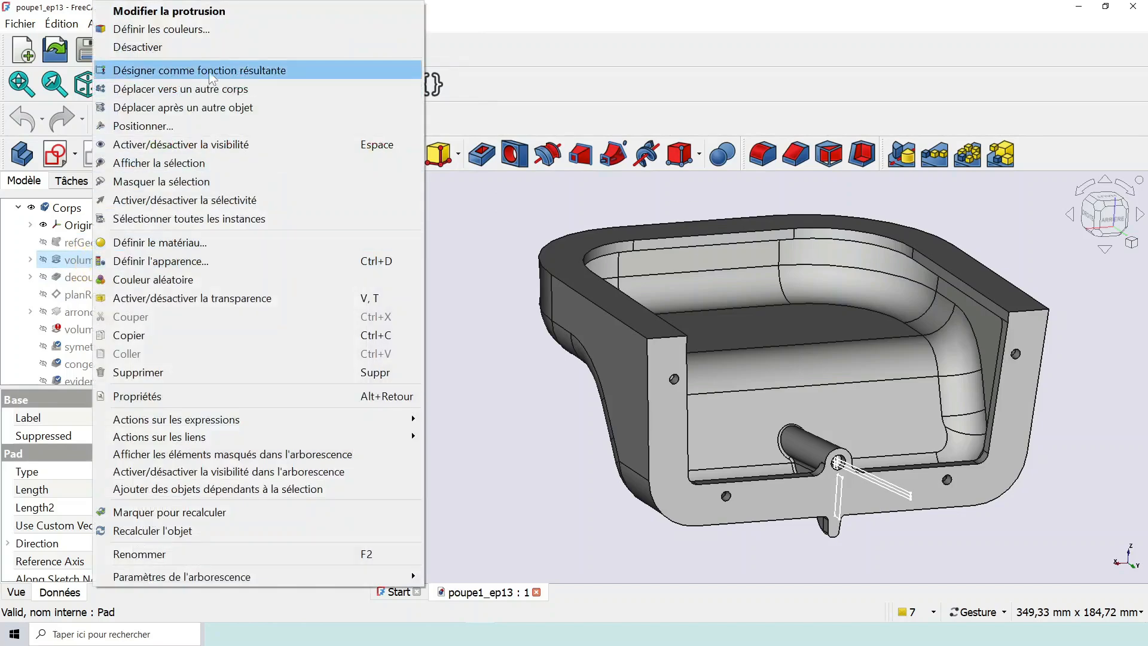
left_click(464, 229)
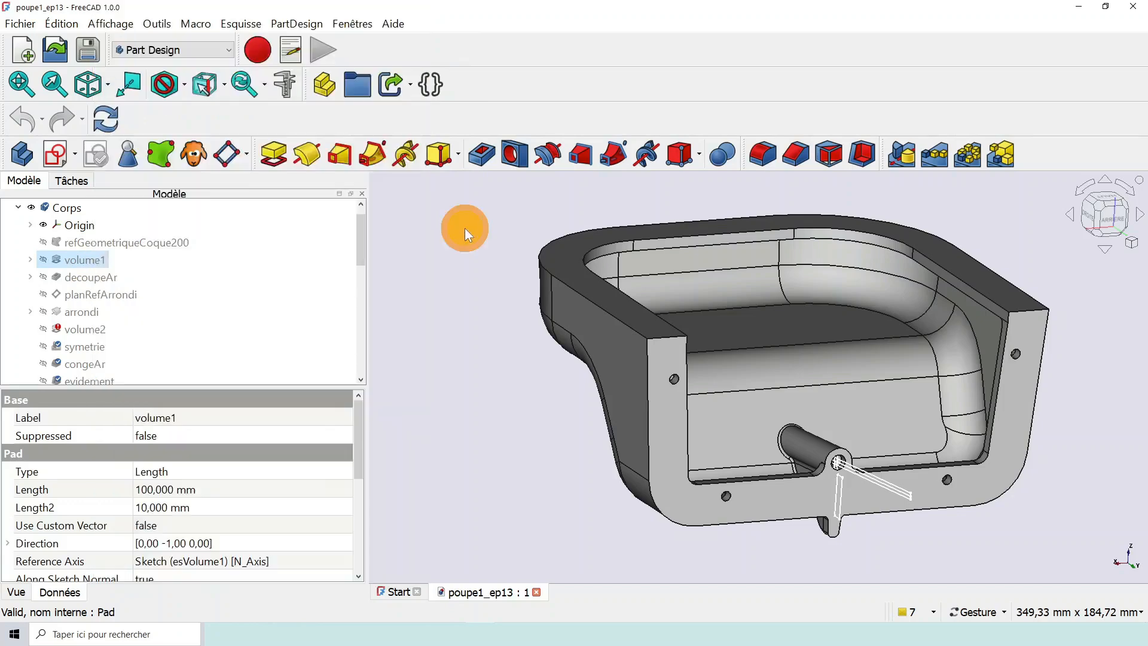
left_click(127, 246)
right_click(127, 245)
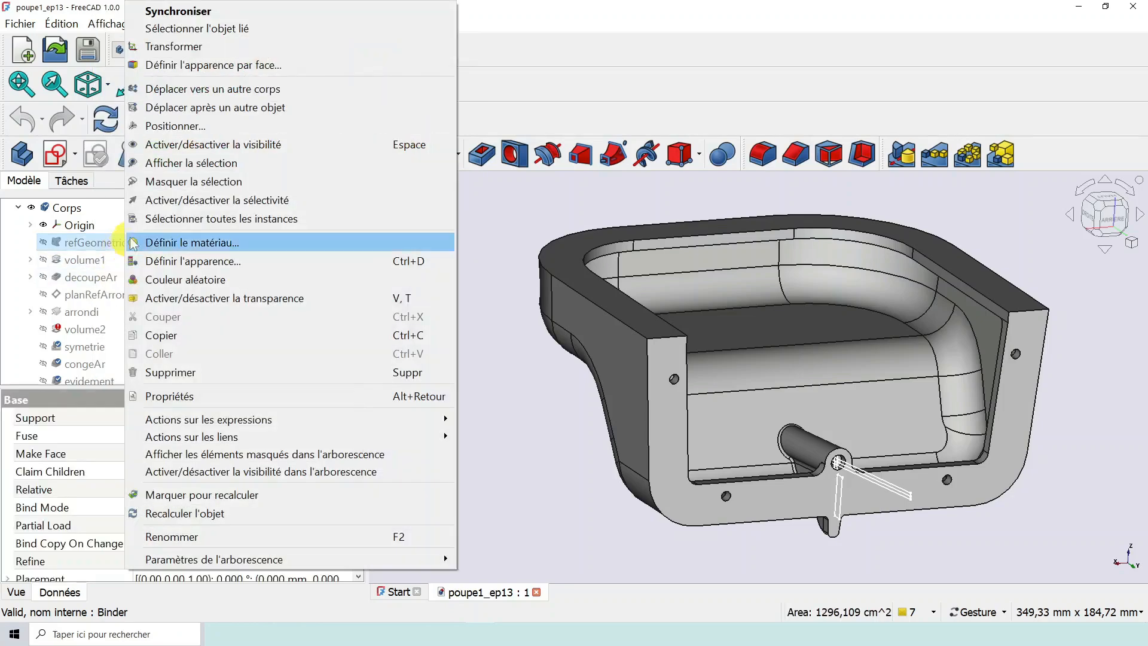
left_click(510, 200)
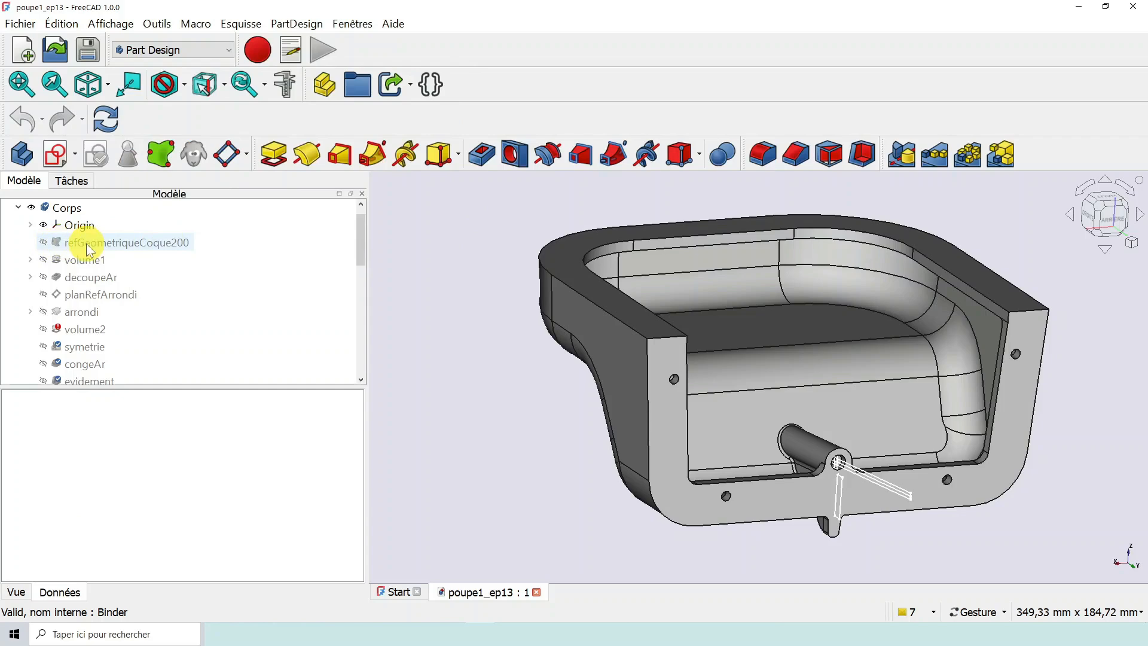
- Show the refGeometriqueCoque200 reference and hide the final congeEt5 fillet to isolate the reference face
left_click(43, 242)
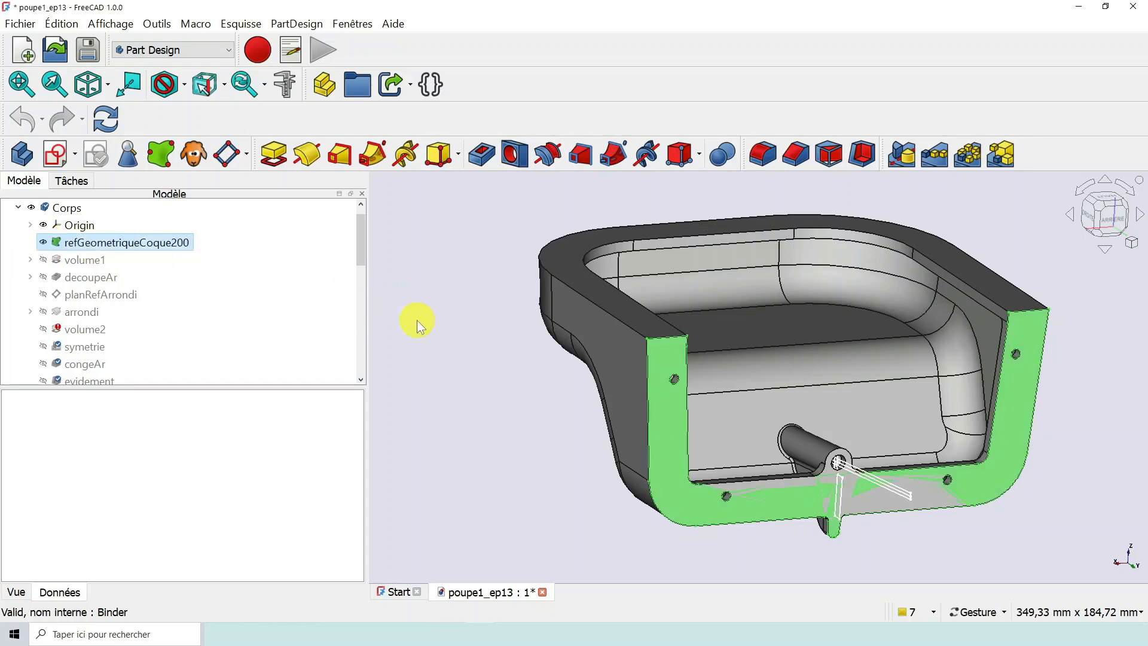
scroll(417, 321, "down", 1)
scroll(263, 319, "down", 3)
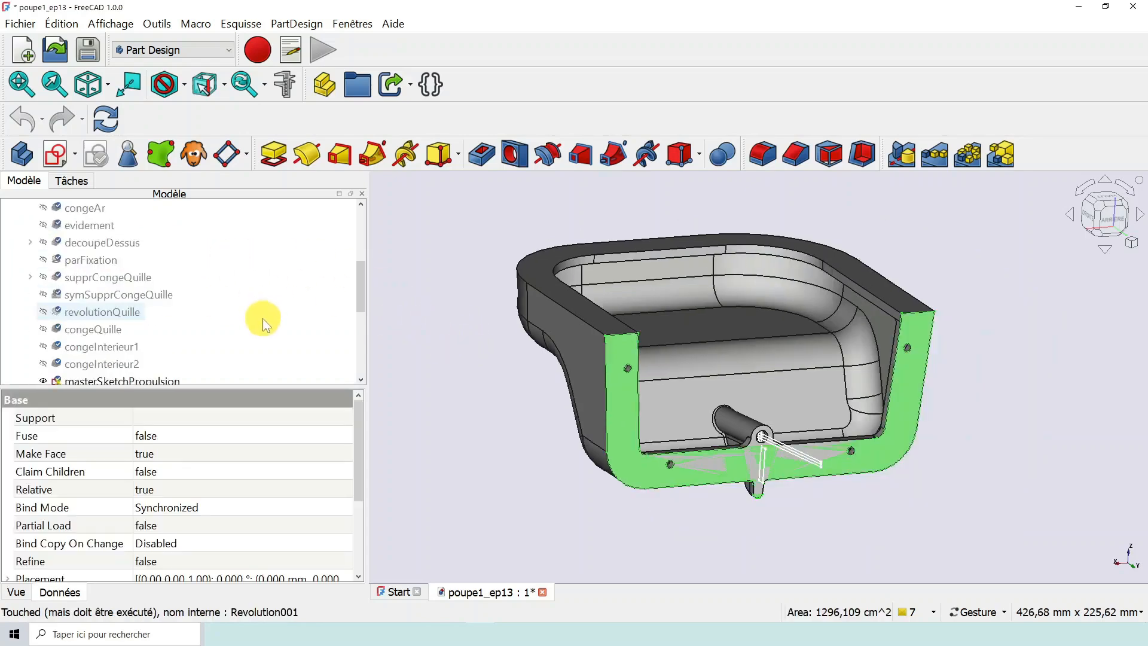
scroll(263, 319, "down", 5)
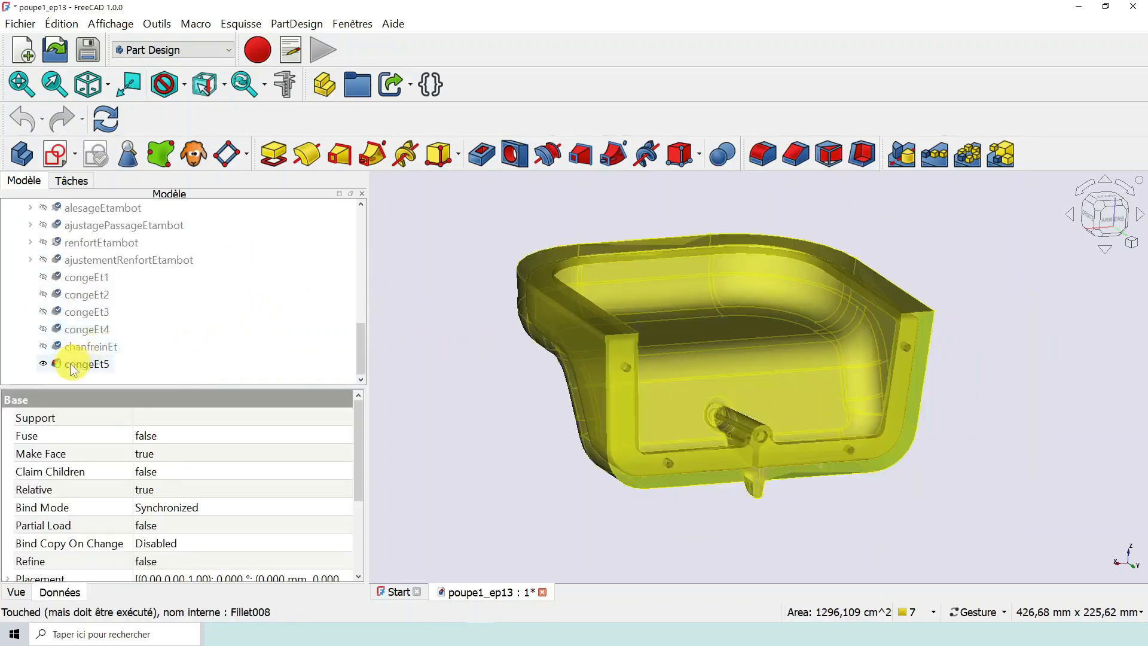
left_click(43, 364)
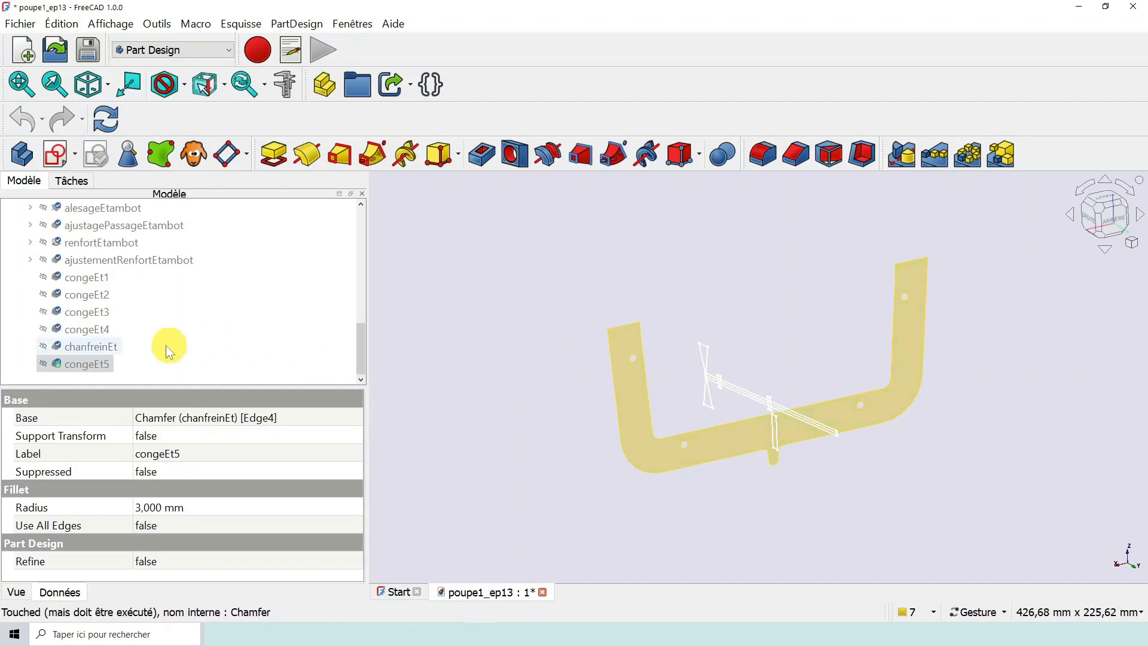
- Make the stern visible again by showing the congeEt5 fillet
scroll(245, 340, "up", 1)
scroll(224, 352, "down", 1)
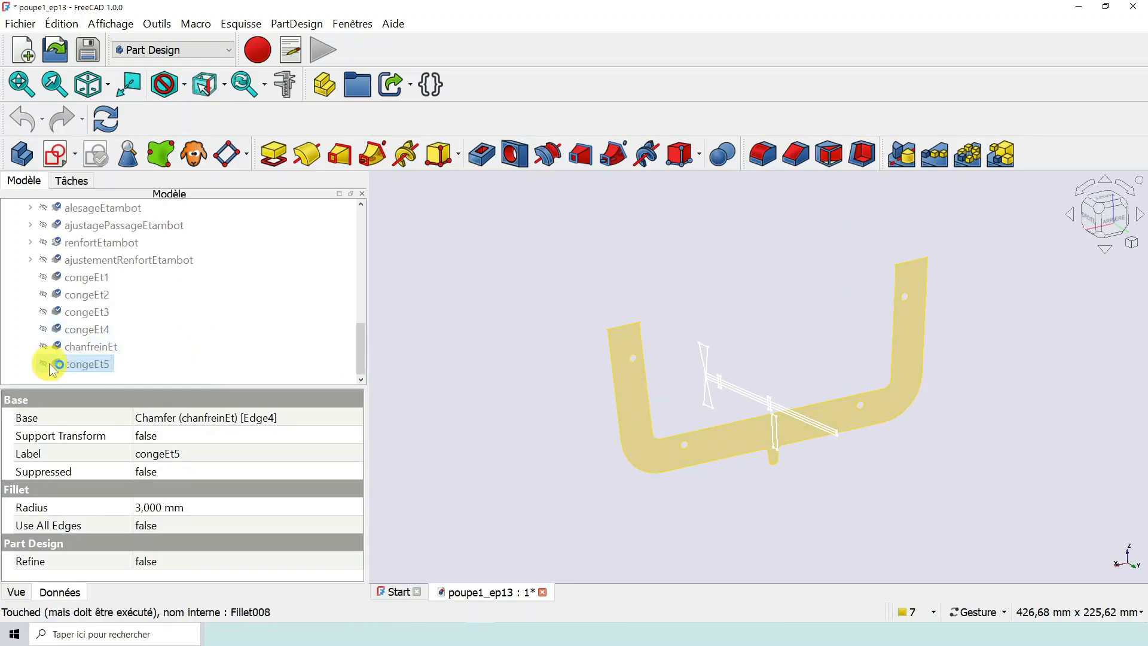
left_click(43, 364)
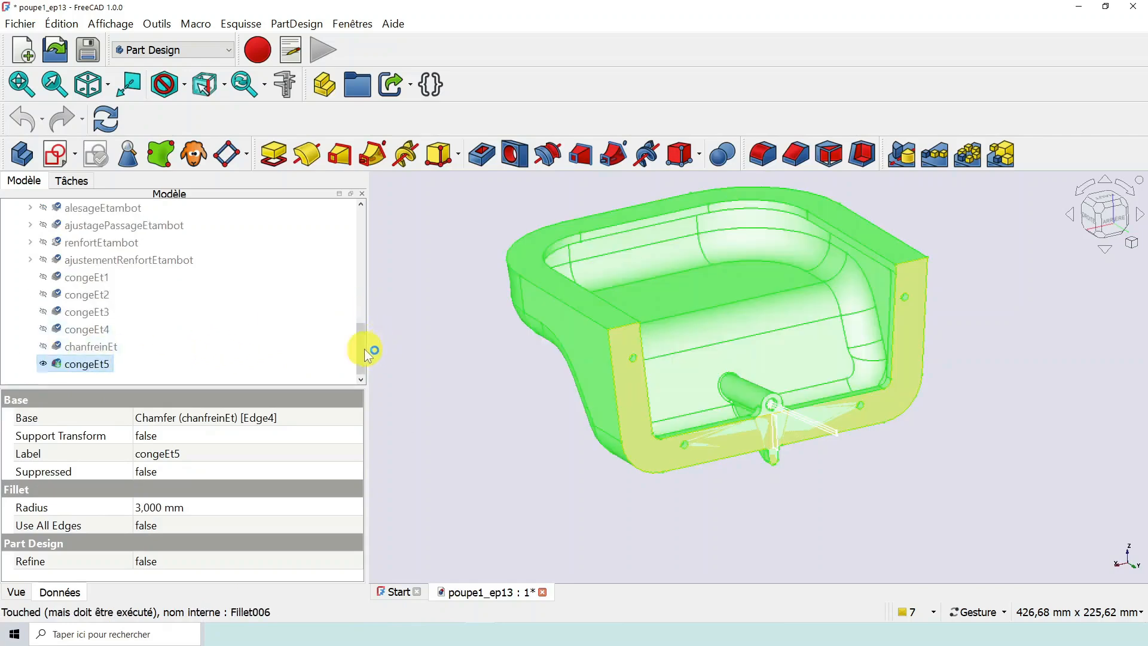
- Select refGeometriqueCoque200 and examine its properties, including Support, along with its face on the stern
scroll(354, 311, "up", 2)
left_click_drag(357, 308, 359, 223)
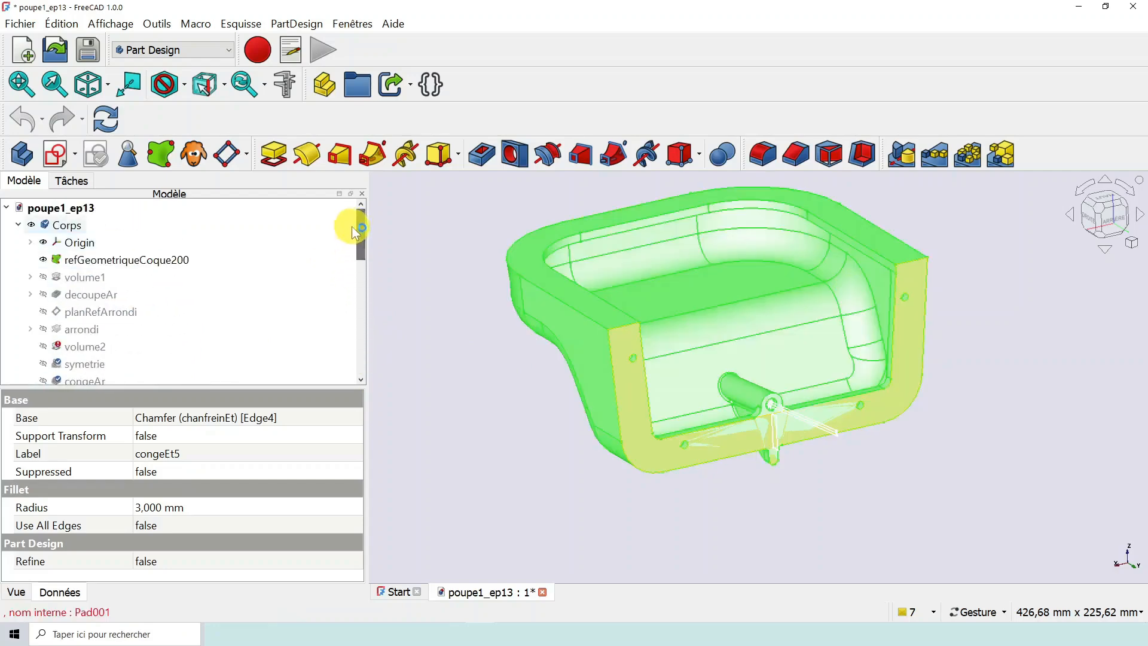
left_click(173, 260)
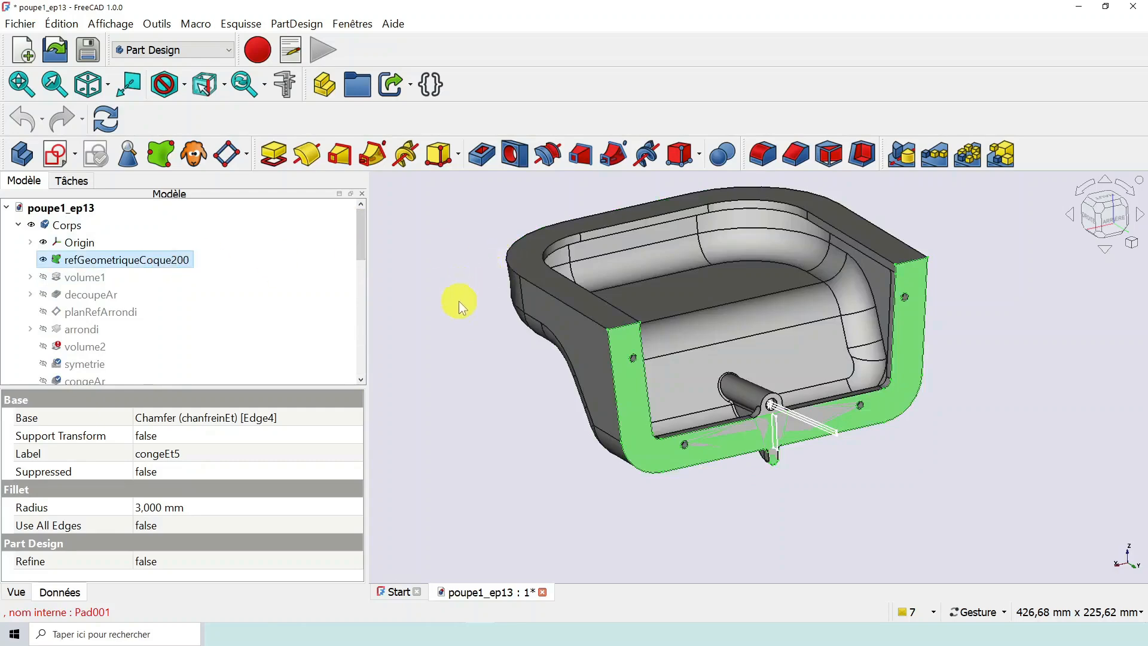
left_click_drag(459, 300, 475, 302)
right_click_drag(486, 383, 523, 389)
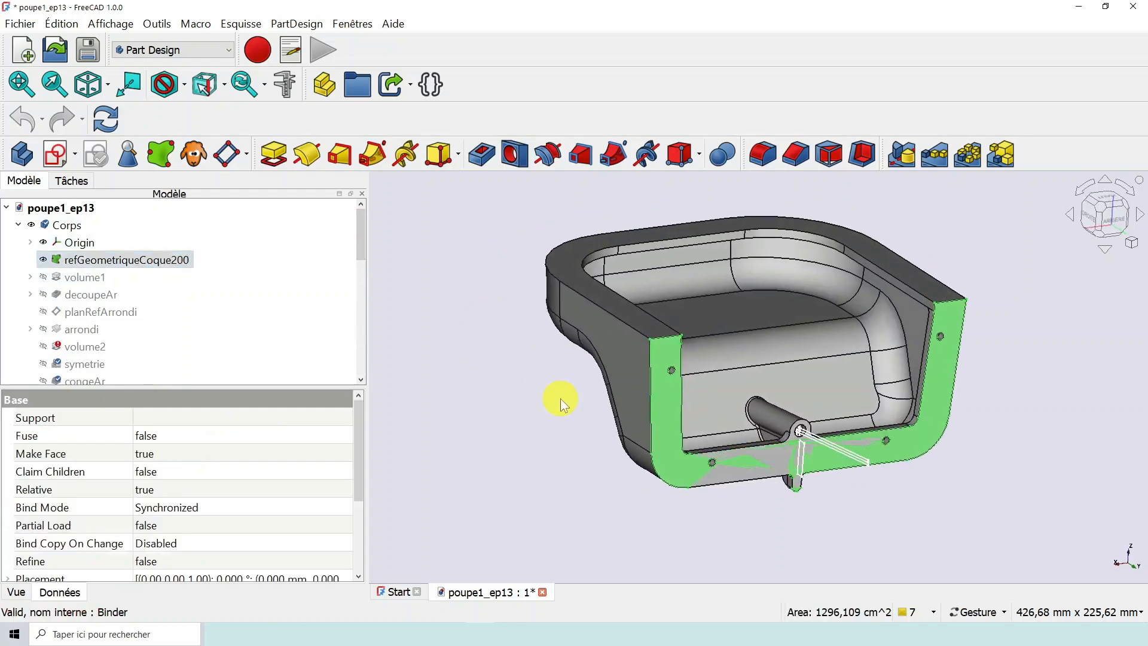
scroll(561, 398, "up", 2)
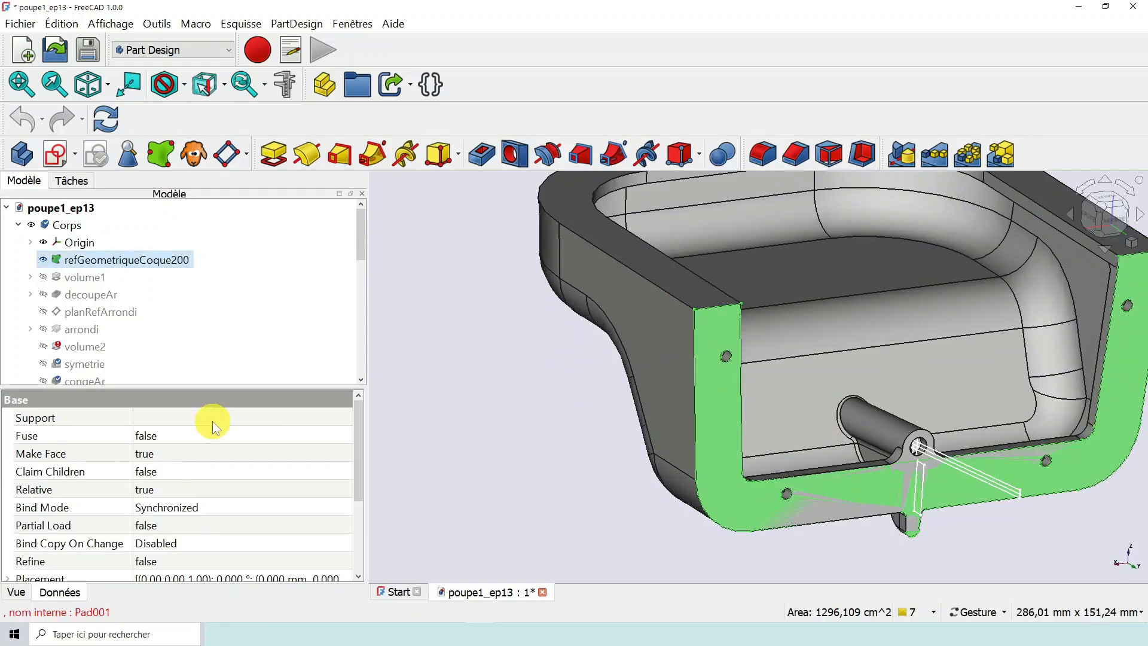
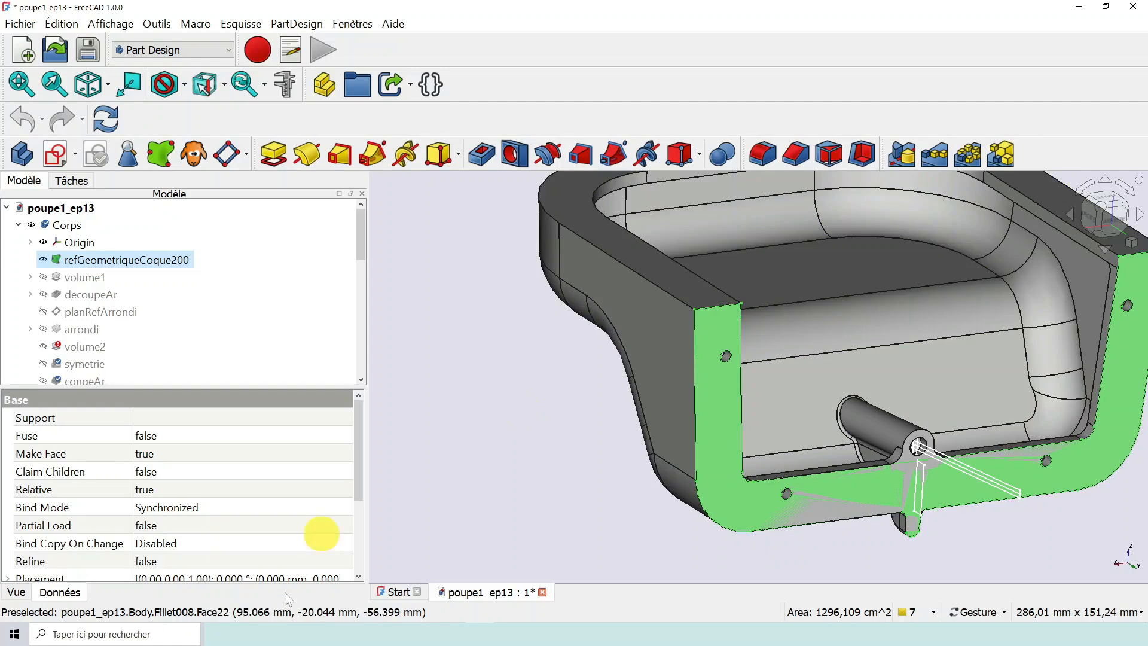
- Check the names of the hull and stern files in the épisode 14 folder
left_click(246, 634)
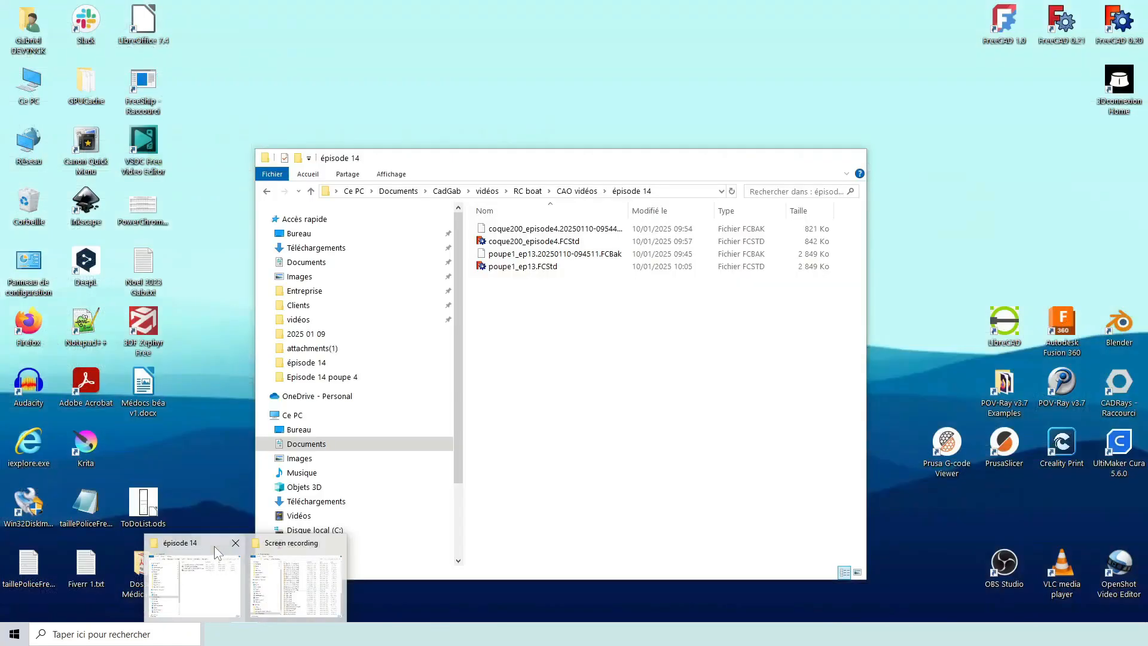
left_click(214, 547)
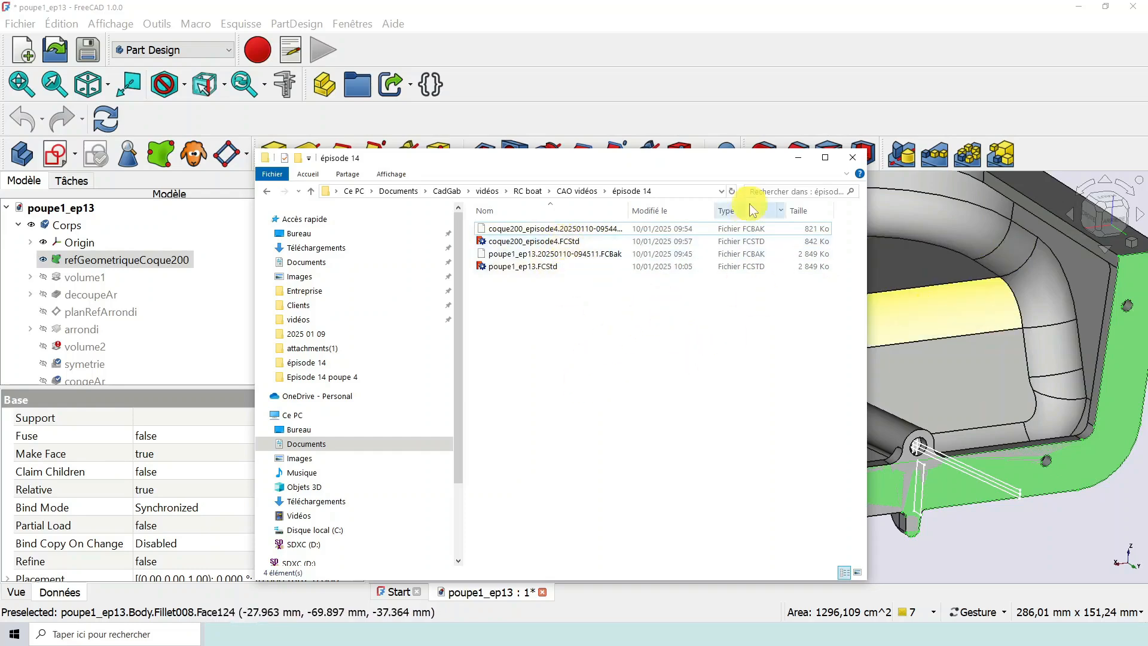
left_click(799, 158)
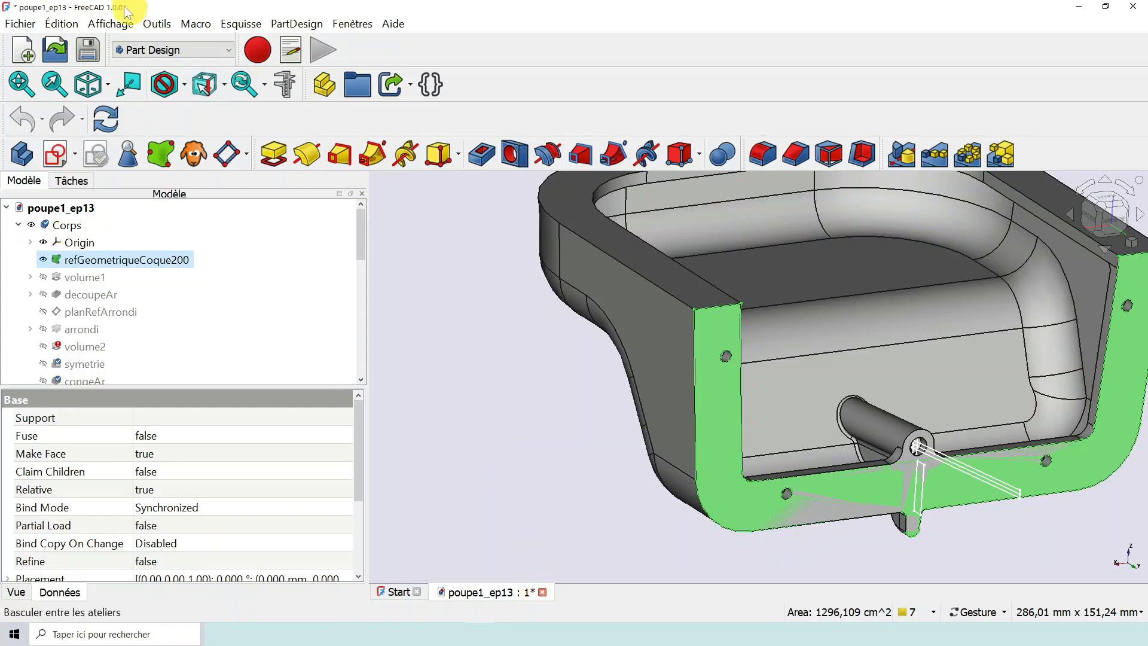
- Save the stern file poupe1_ep13 and close it
left_click(87, 50)
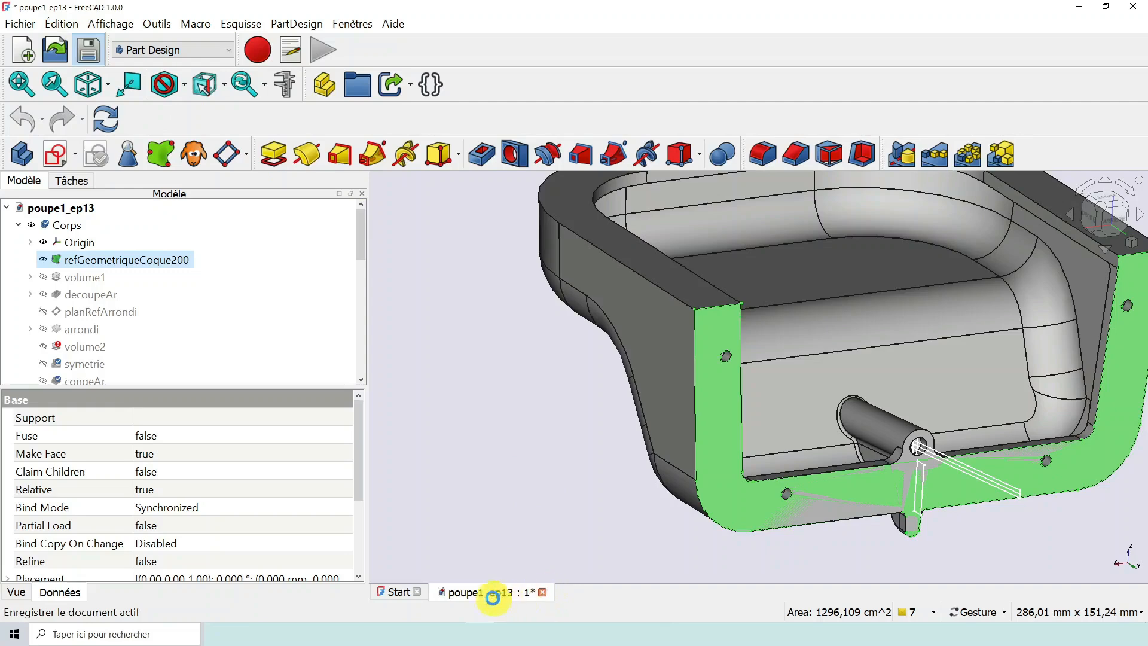
left_click(537, 592)
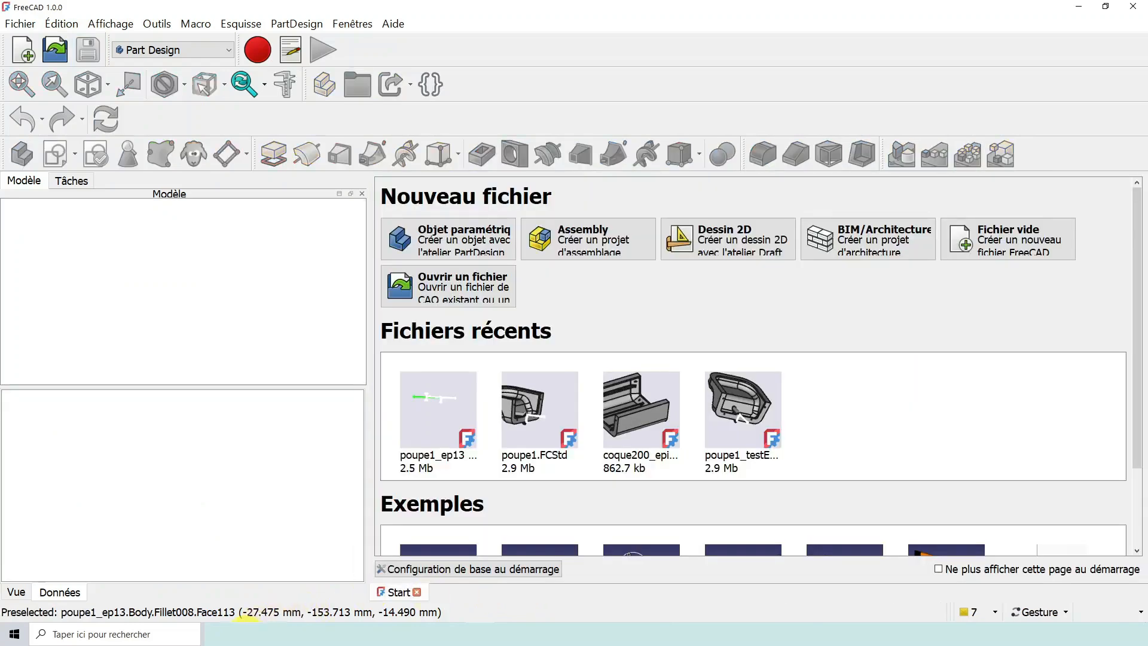
- In the épisode 14 folder in File Explorer, rename the hull file coque200_episode4.FCStd as coque200.FCStd
mouse_move(245, 634)
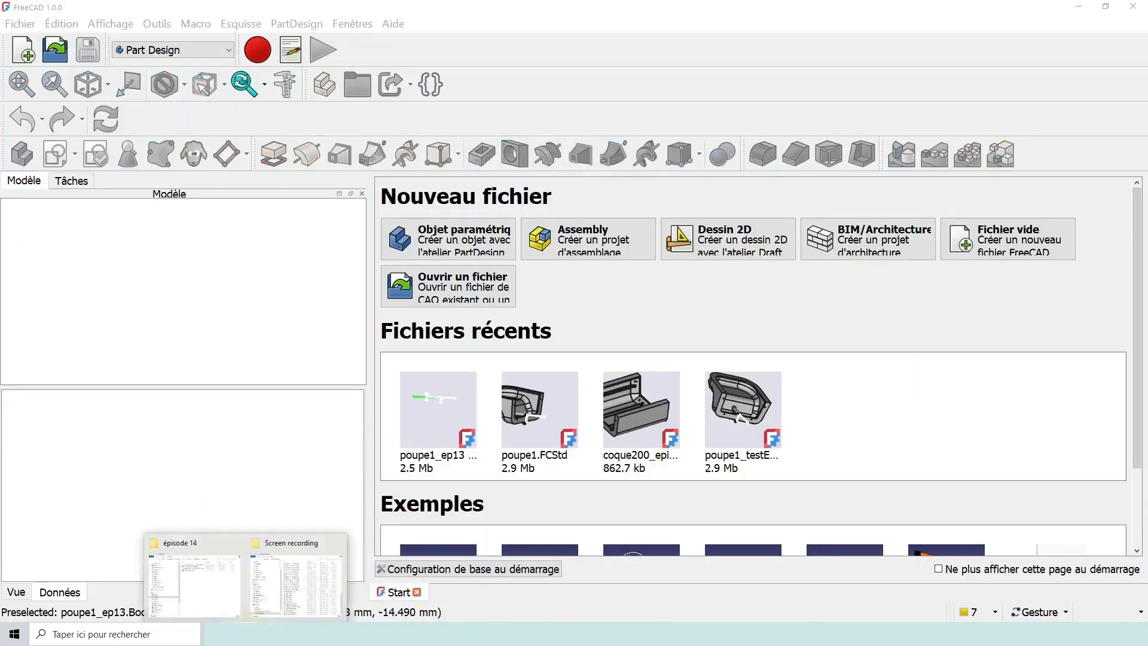
left_click(207, 543)
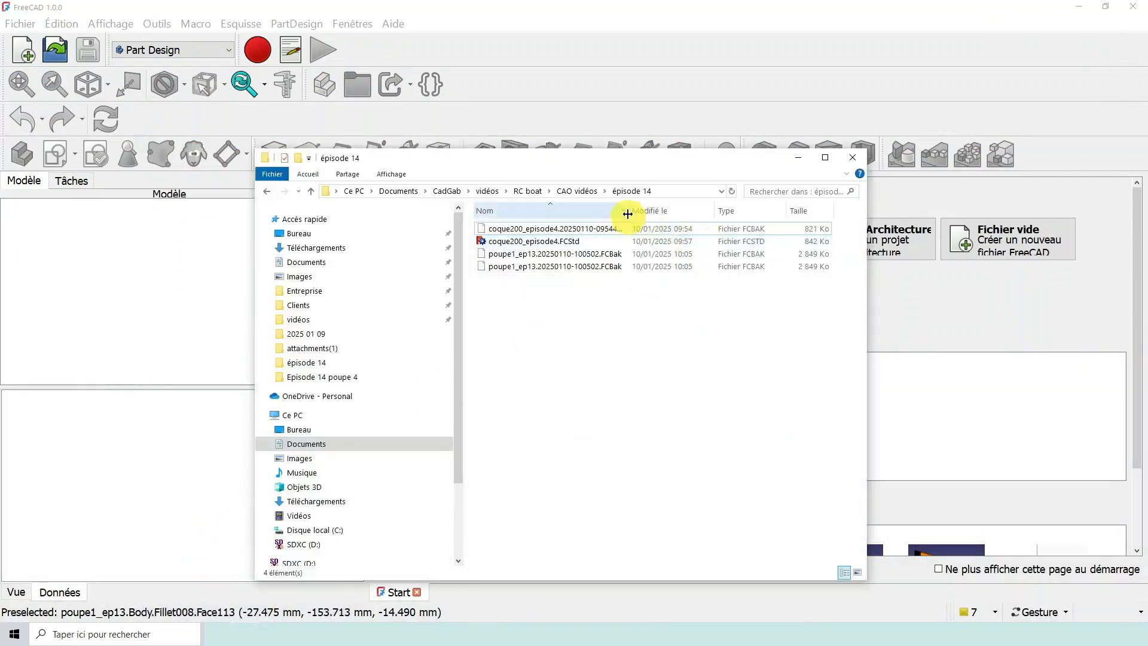
left_click(529, 243)
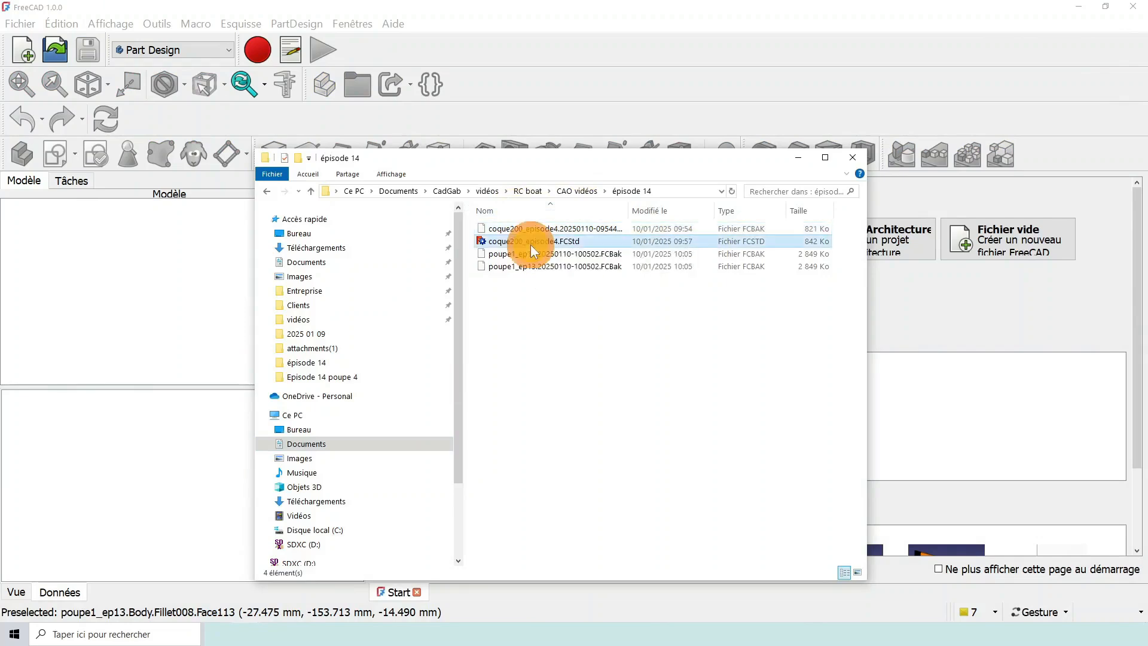
right_click(530, 243)
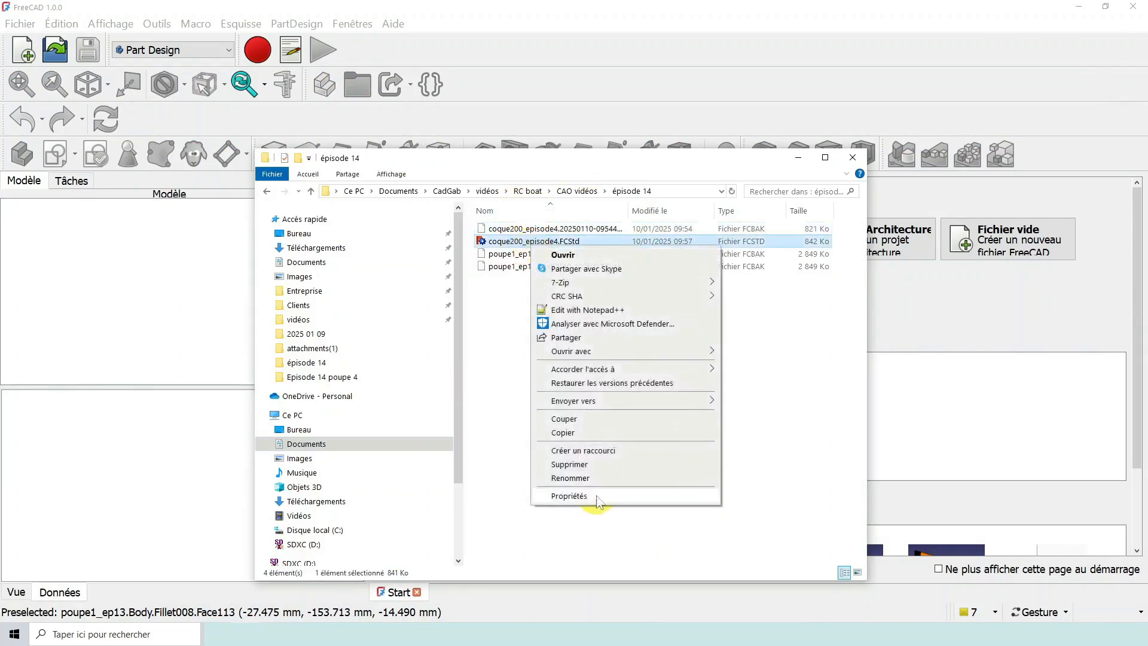
left_click(593, 478)
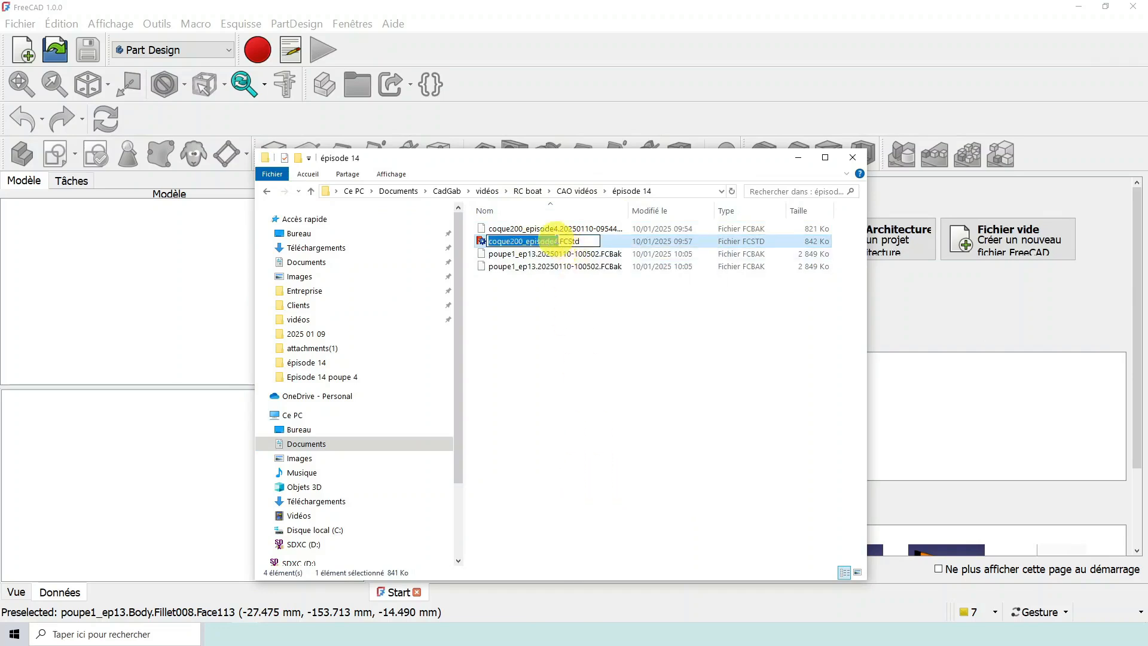
left_click(563, 241)
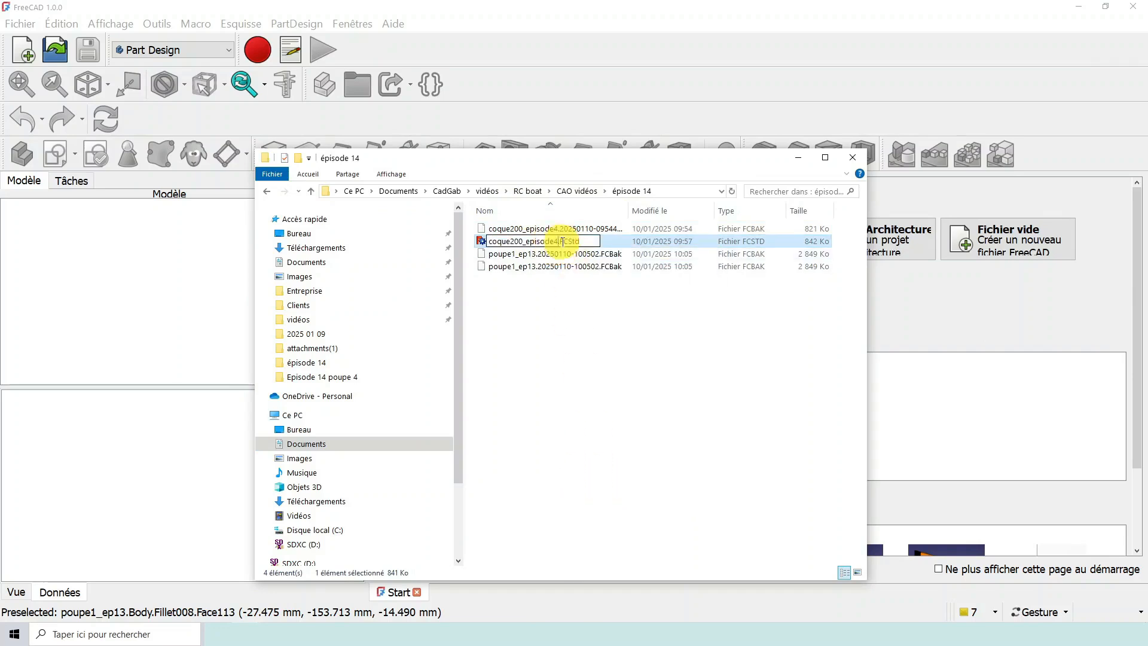
key("BackSpace")
key("BackSpace")
key("BackSpace")
key("BackSpace")
key("BackSpace")
key("BackSpace")
key("BackSpace")
key("BackSpace")
key("BackSpace")
key("Return")
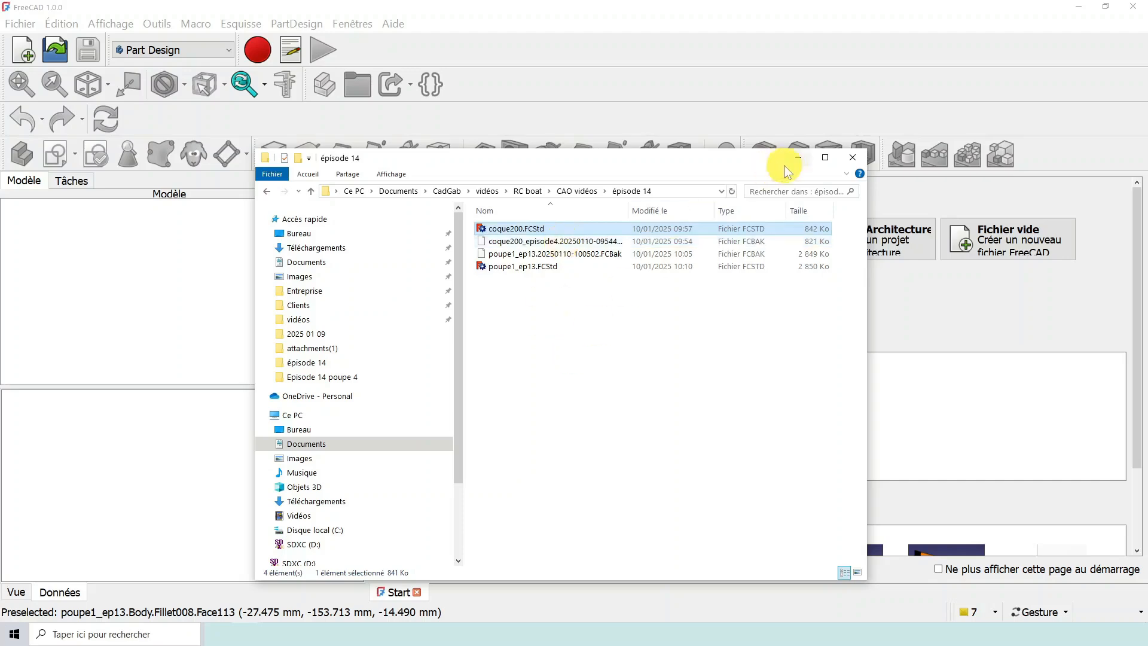
left_click(799, 157)
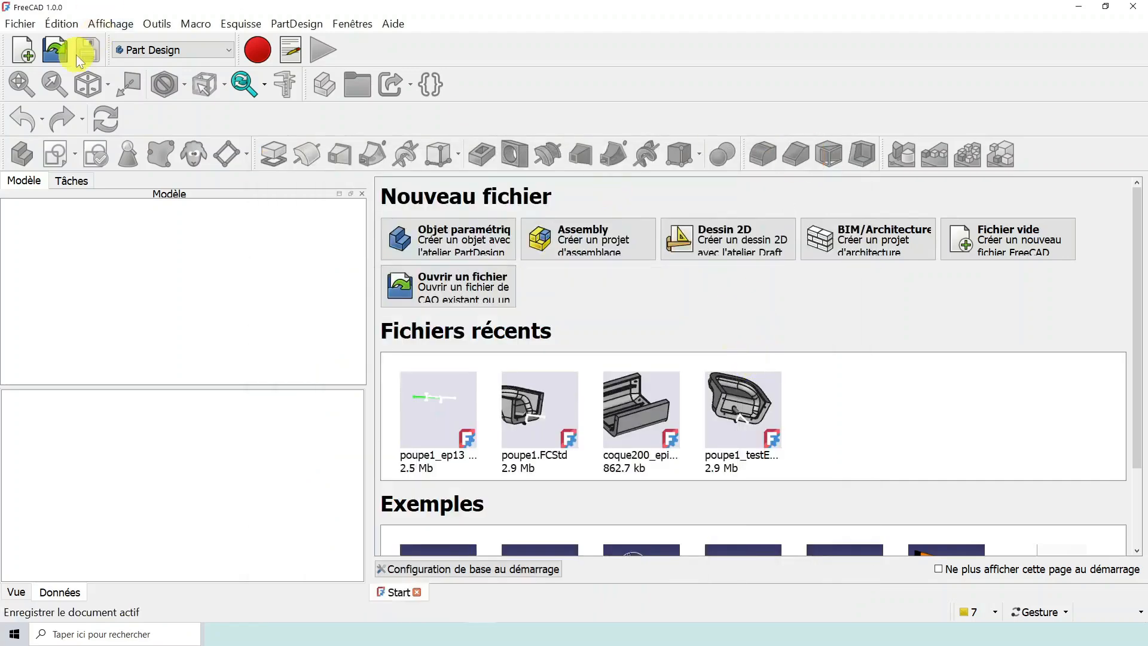
- Reopen poupe1_ep13.FCStd in FreeCAD and accept the migration recalculation
left_click(55, 51)
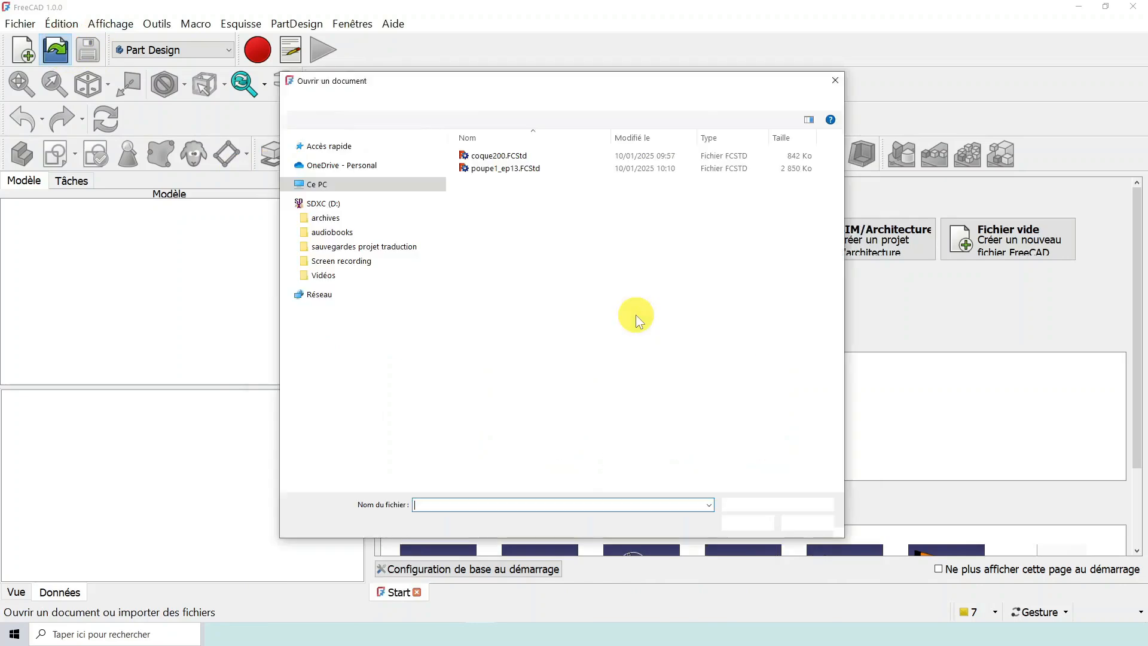
left_click(508, 168)
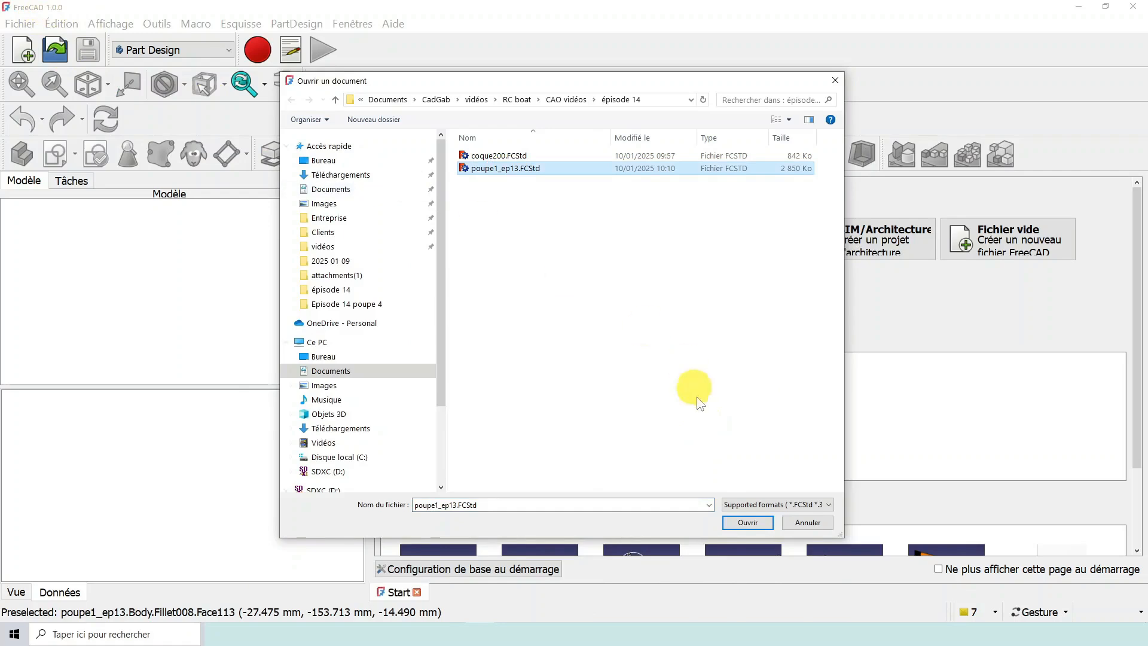
left_click(747, 523)
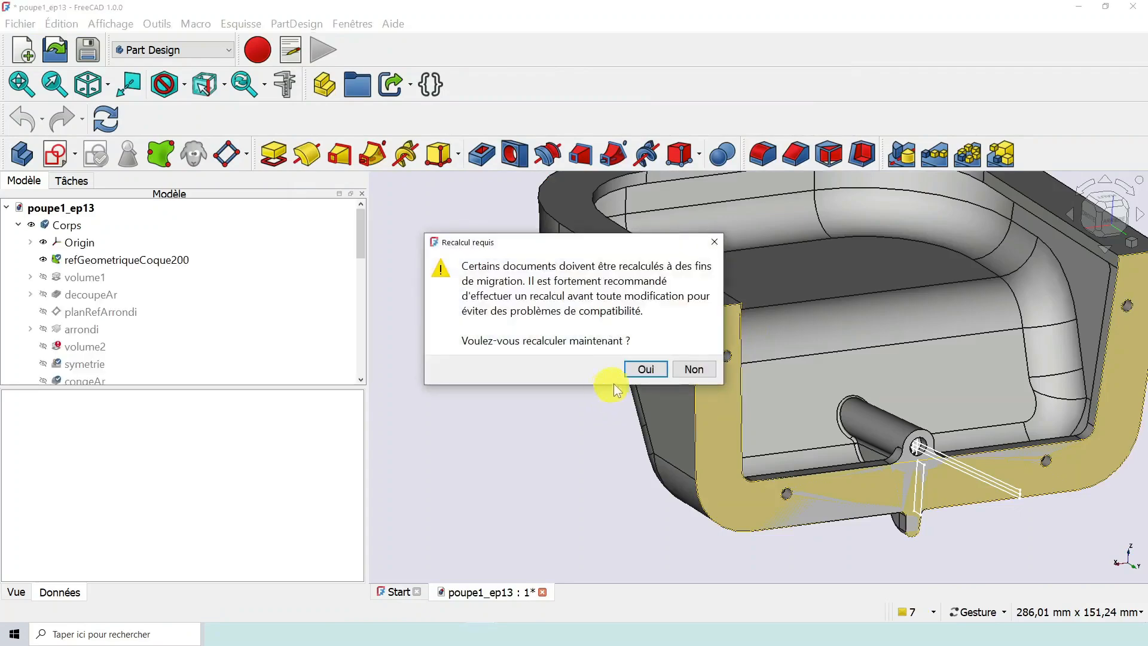
left_click(661, 371)
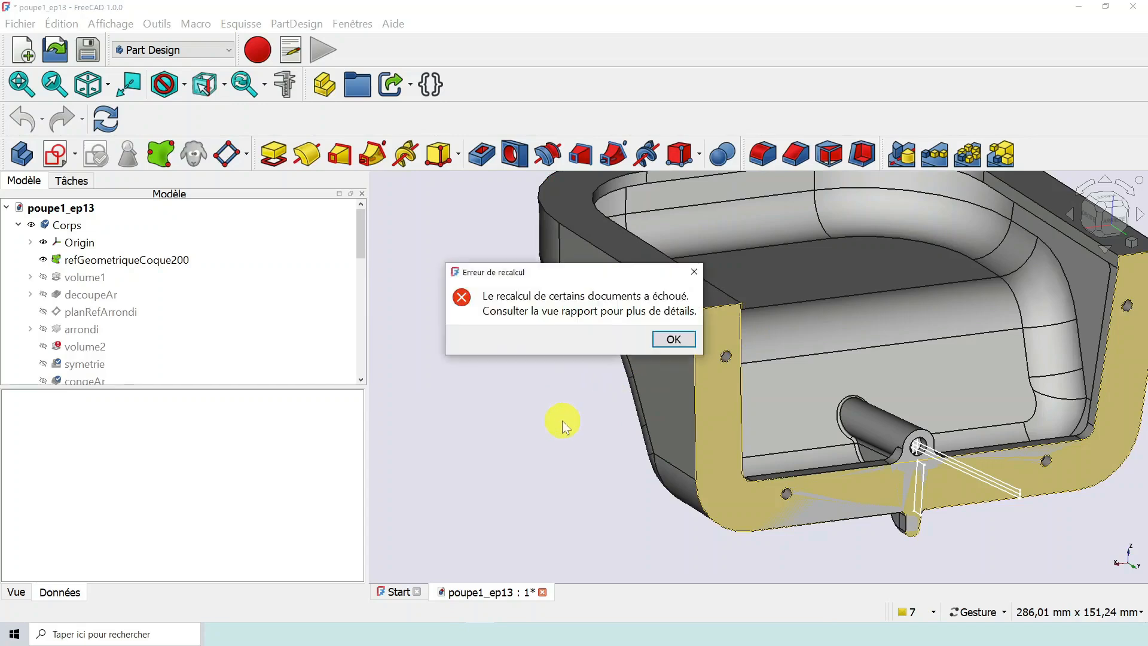
left_click(669, 339)
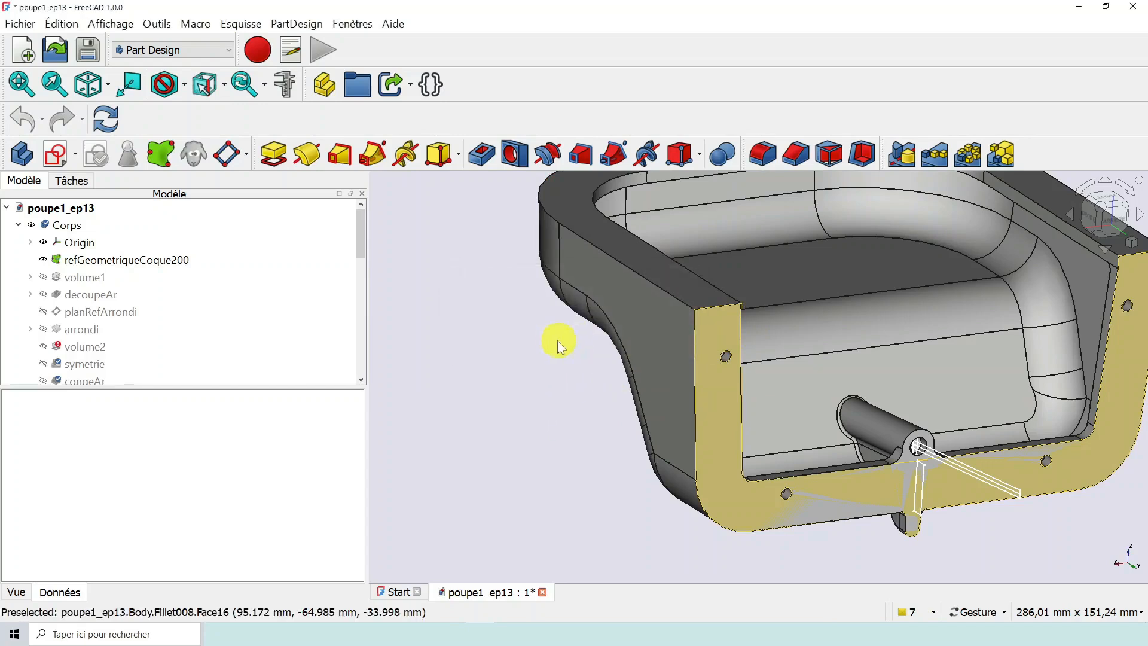
- Select refGeometriqueCoque200 and examine its Support property and its face on the stern
left_click(121, 261)
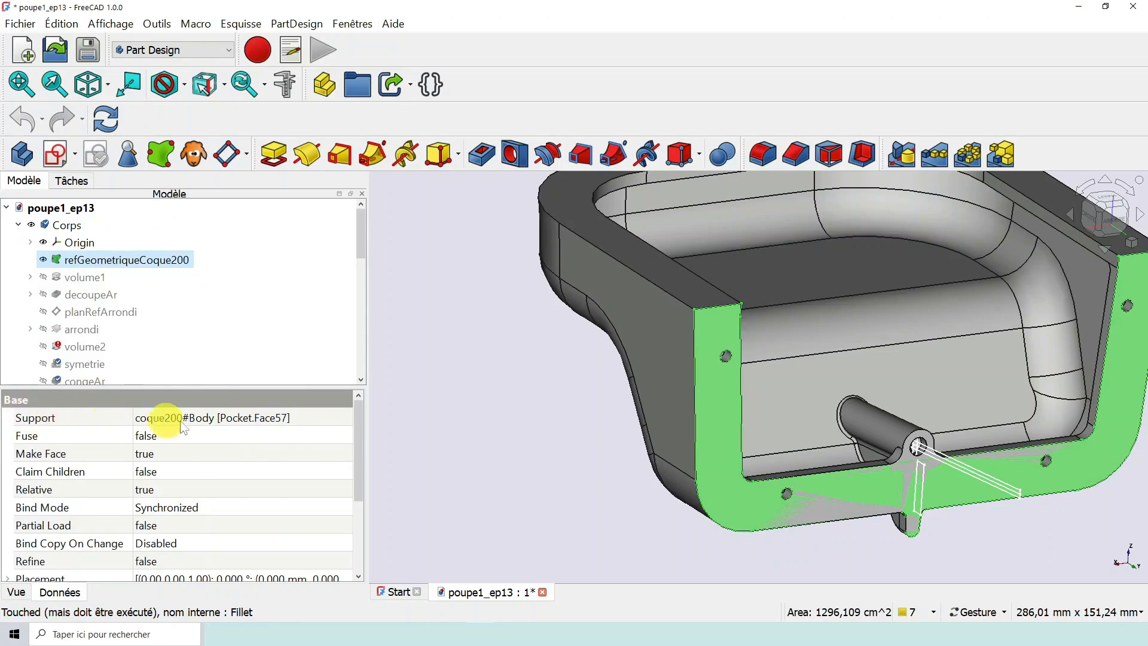
scroll(814, 400, "down", 3)
scroll(815, 398, "up", 2)
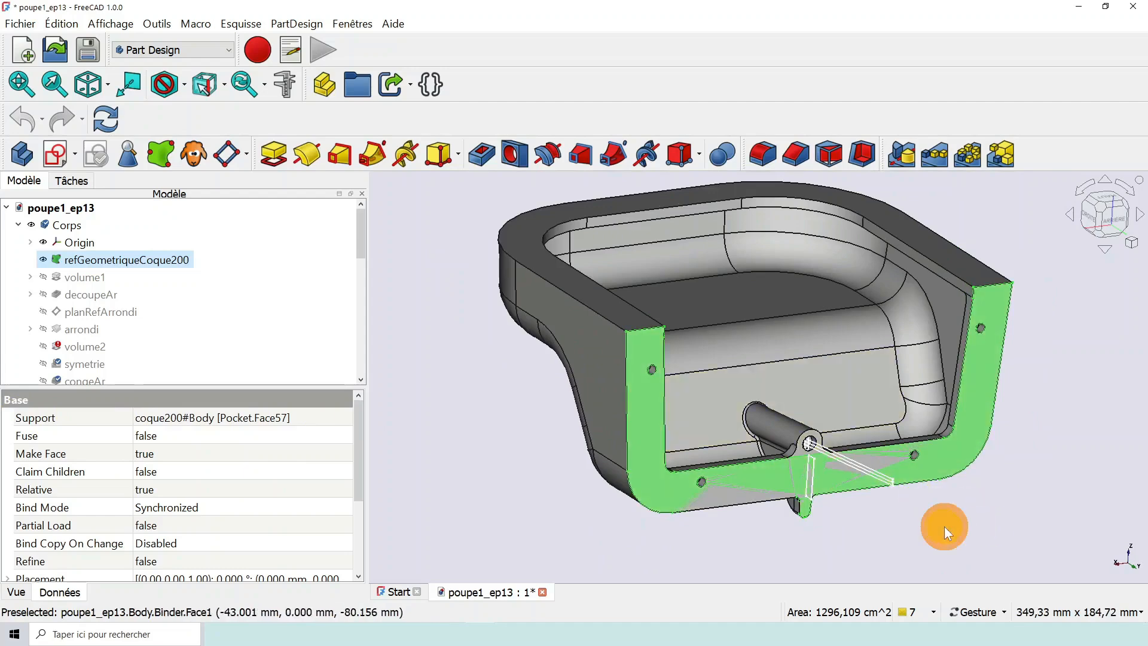
left_click_drag(945, 526, 837, 528)
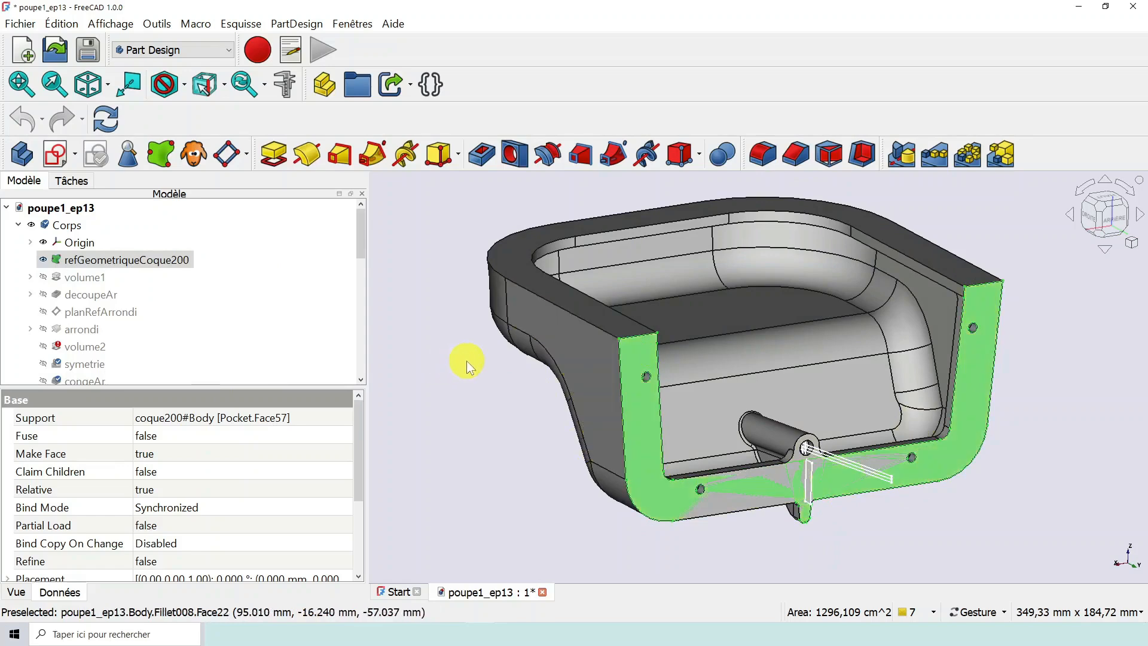
scroll(467, 361, "down", 2)
scroll(409, 279, "up", 2)
mouse_move(364, 227)
left_mouse_down()
mouse_move(358, 245)
mouse_move(358, 234)
left_mouse_up()
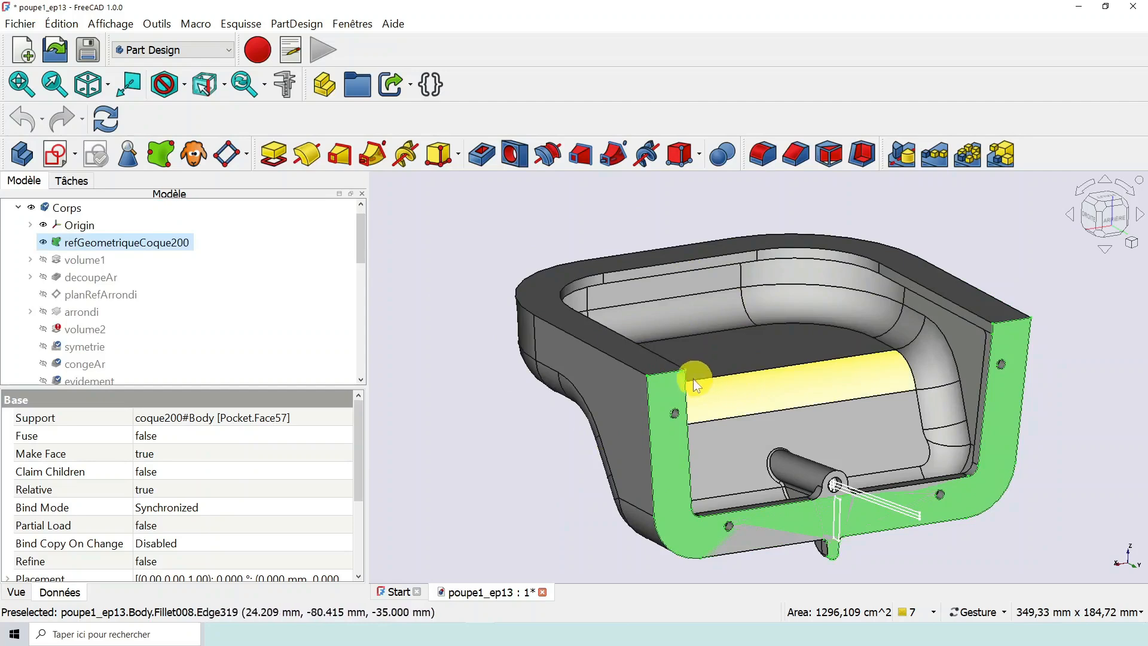
scroll(515, 419, "down", 1)
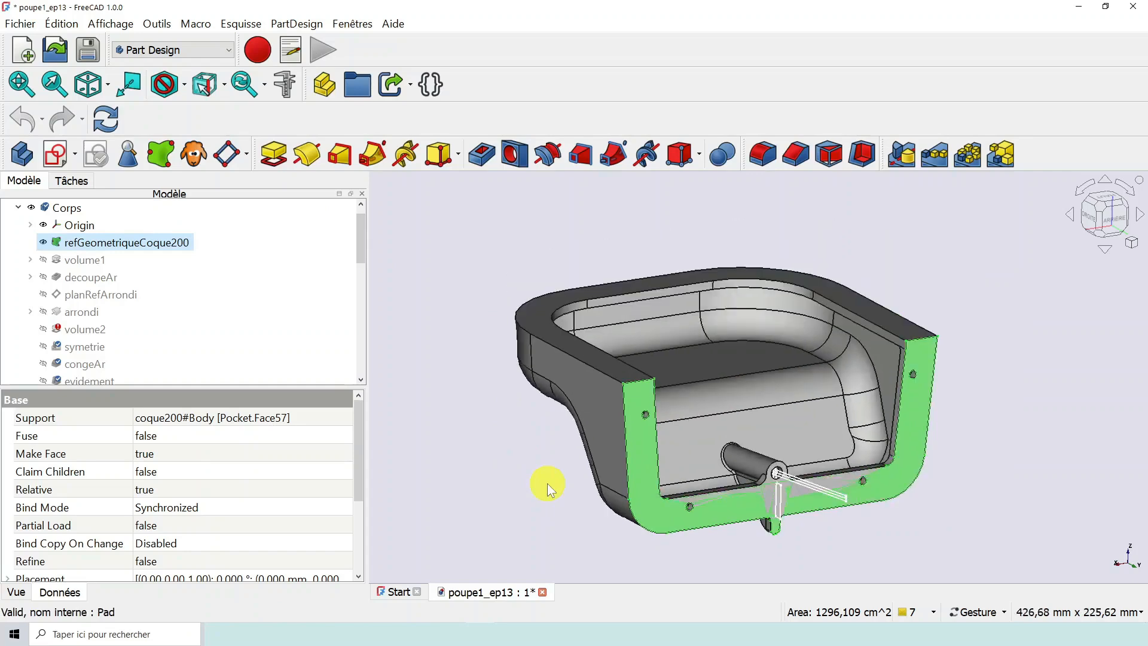
scroll(547, 483, "up", 1)
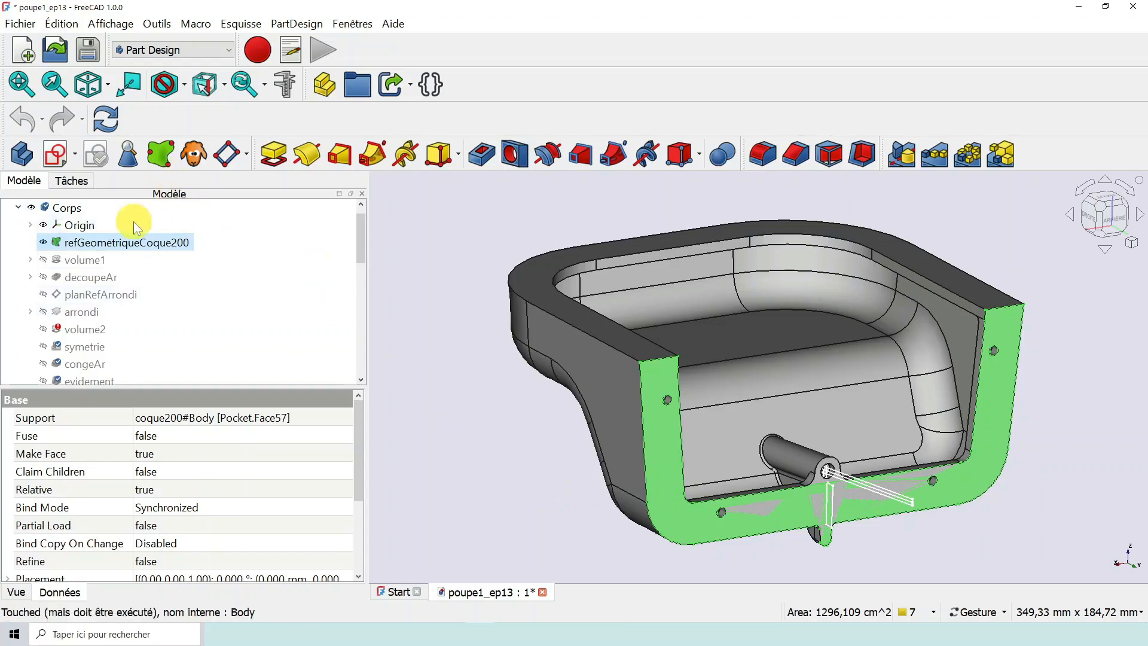
- Set the arrondi revolution as the tip of the stern body
left_click(85, 312)
right_click(85, 312)
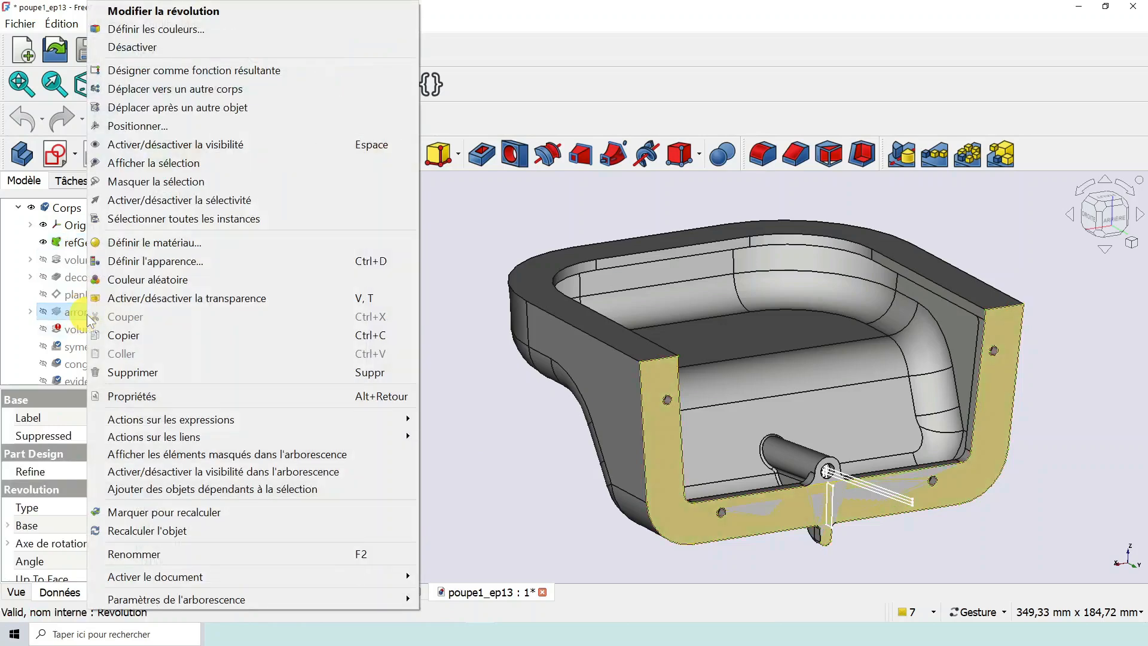
left_click(182, 70)
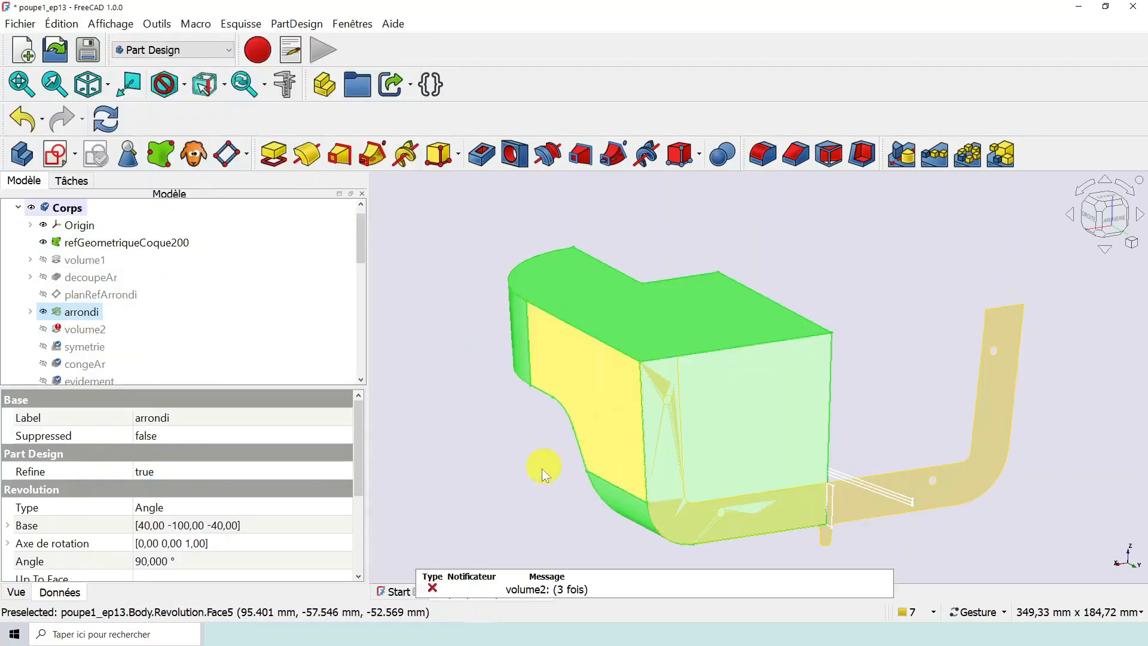
left_click(535, 466)
- Hide the refGeometriqueCoque200 reference and the masterSketchPropulsion sketch so that only the arrondi solid is shown
scroll(538, 467, "down", 5)
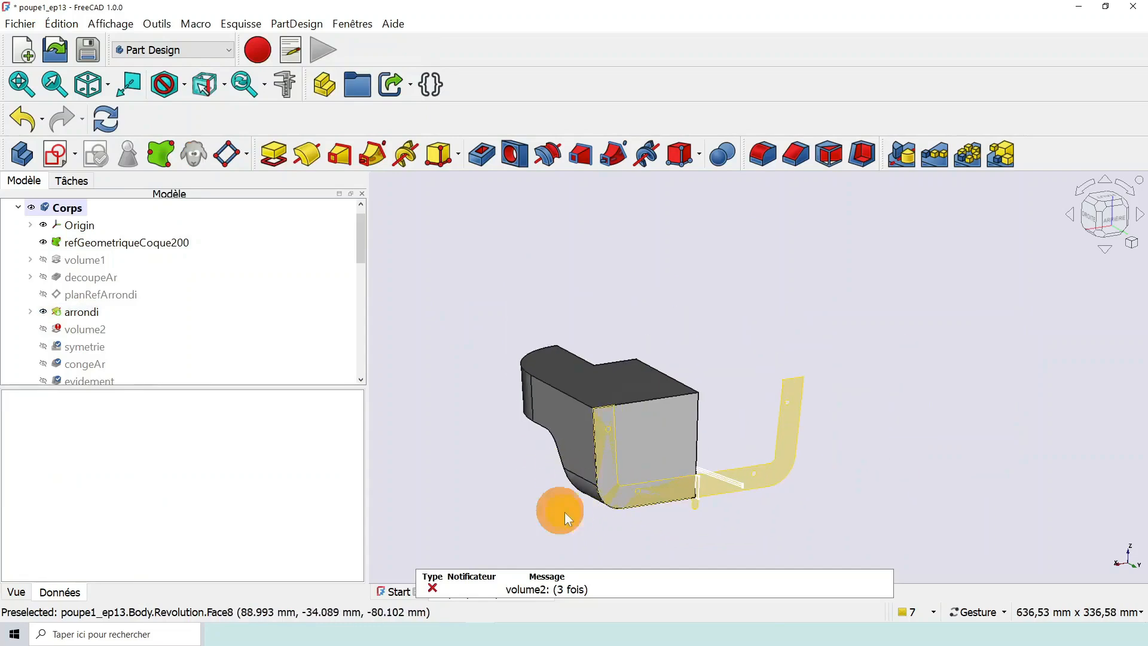
left_click(70, 244)
key("space")
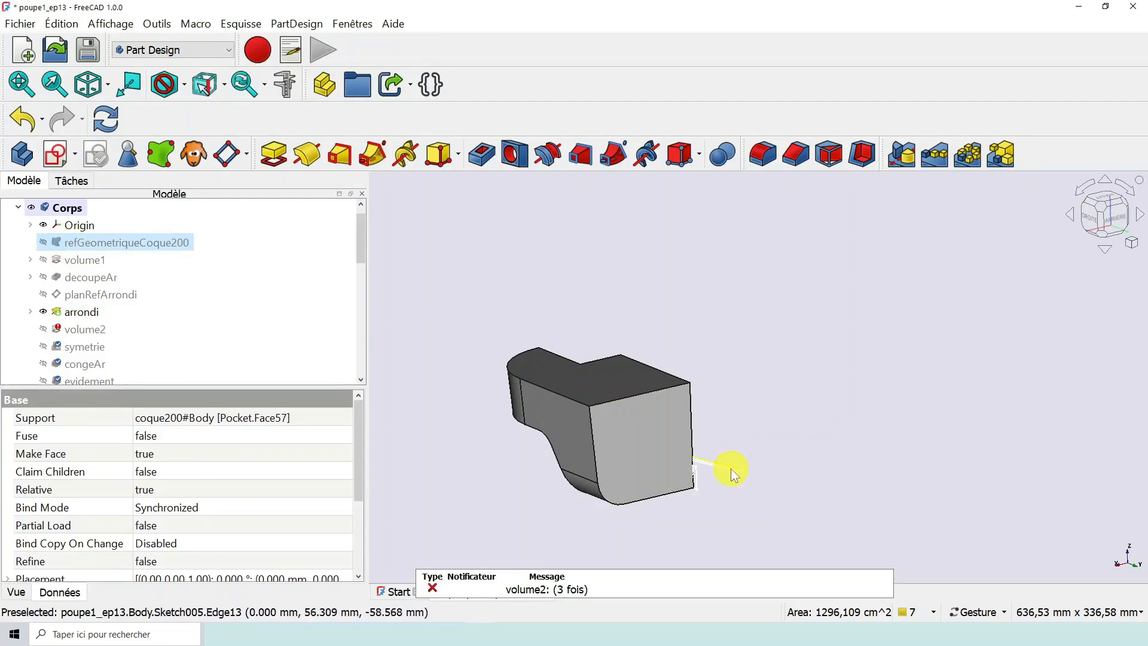
left_click_drag(357, 243, 354, 311)
scroll(766, 472, "up", 2)
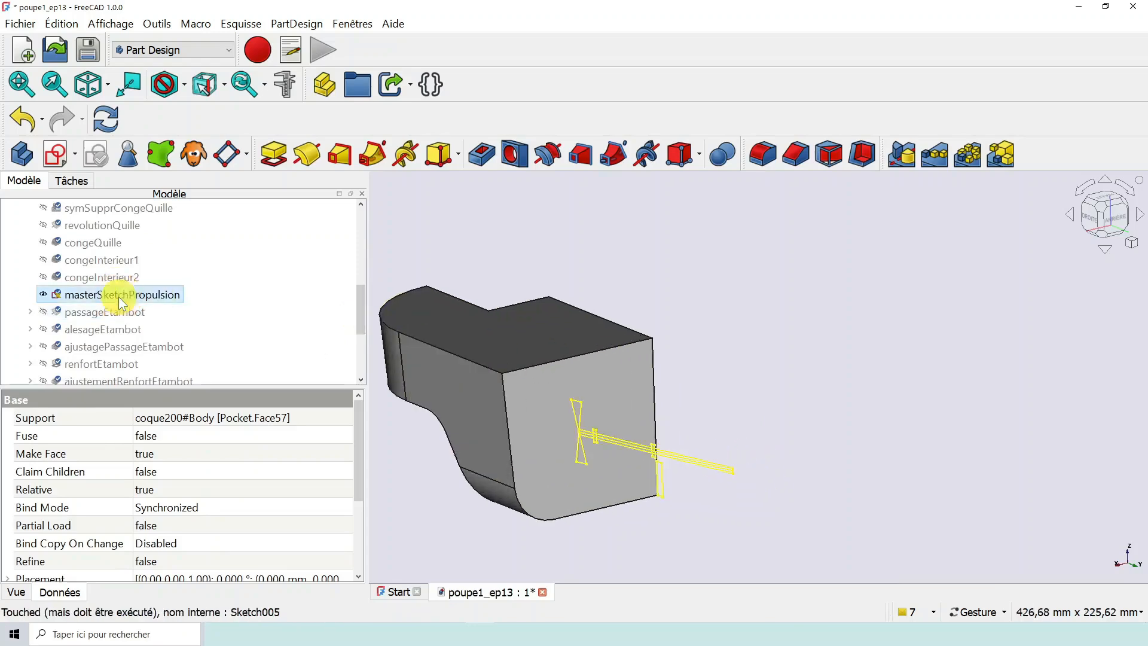
right_click(119, 295)
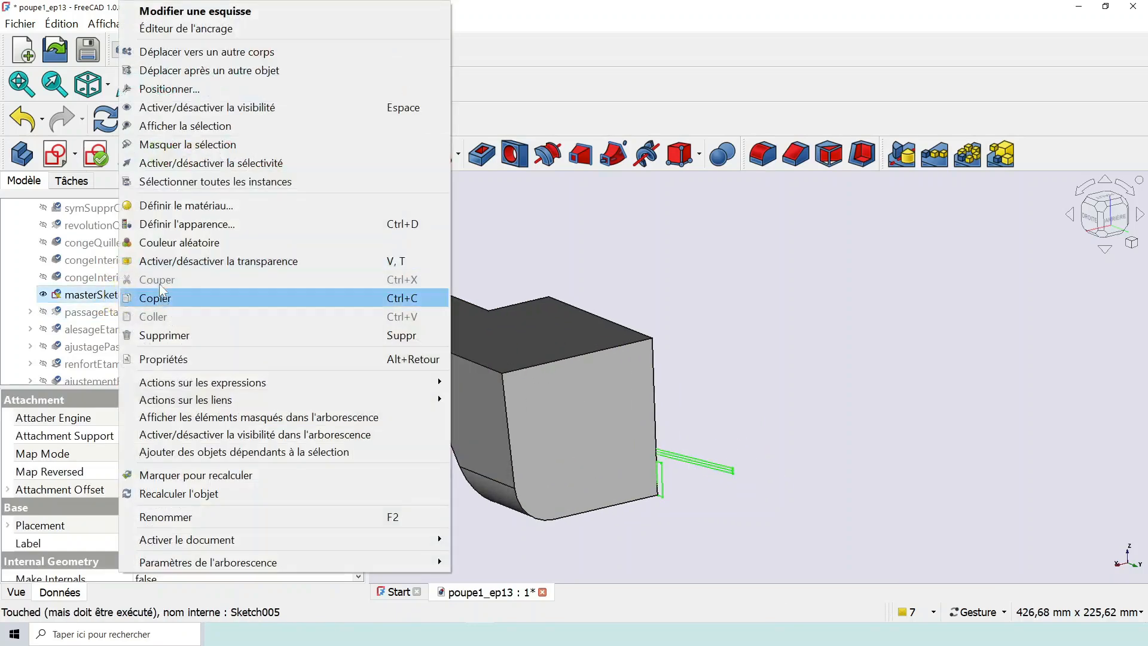
left_click(43, 294)
left_click(44, 294)
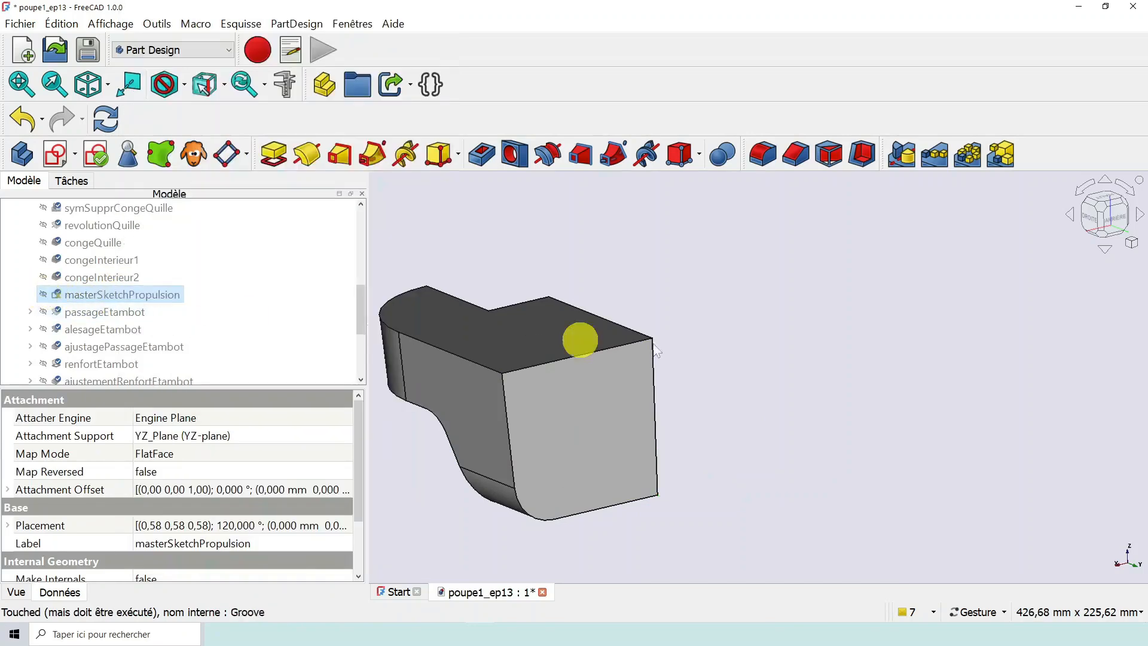
- Set the volume2 pad as the tip of the stern body and inspect the resulting solid
scroll(755, 353, "down", 3)
left_click_drag(551, 405, 712, 409)
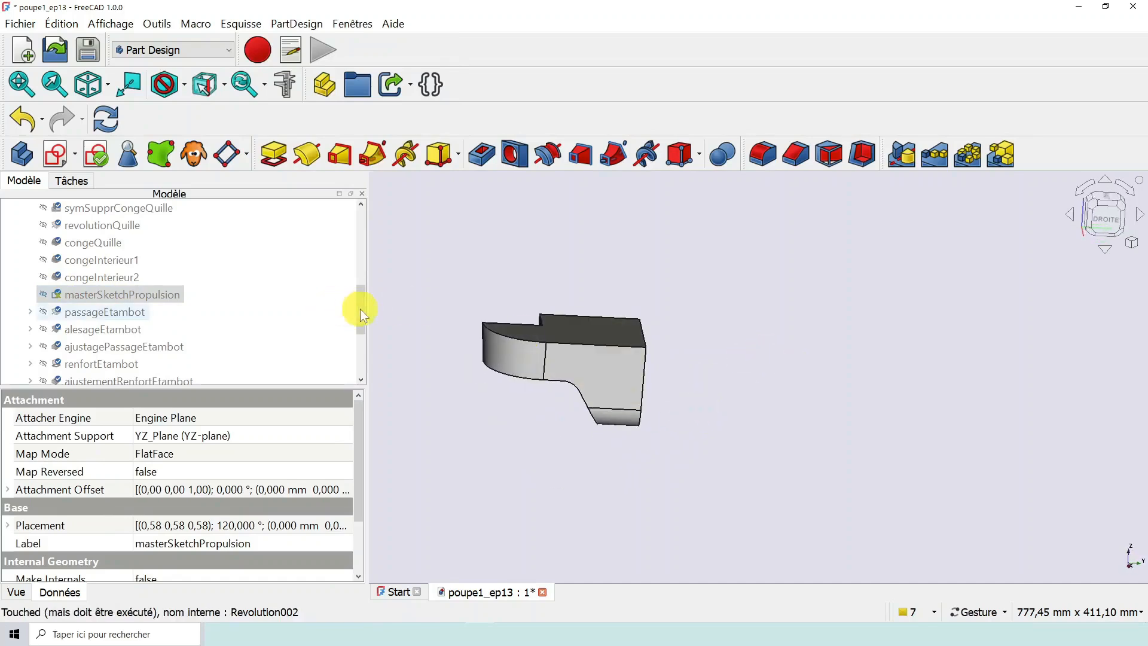
left_click_drag(361, 308, 350, 239)
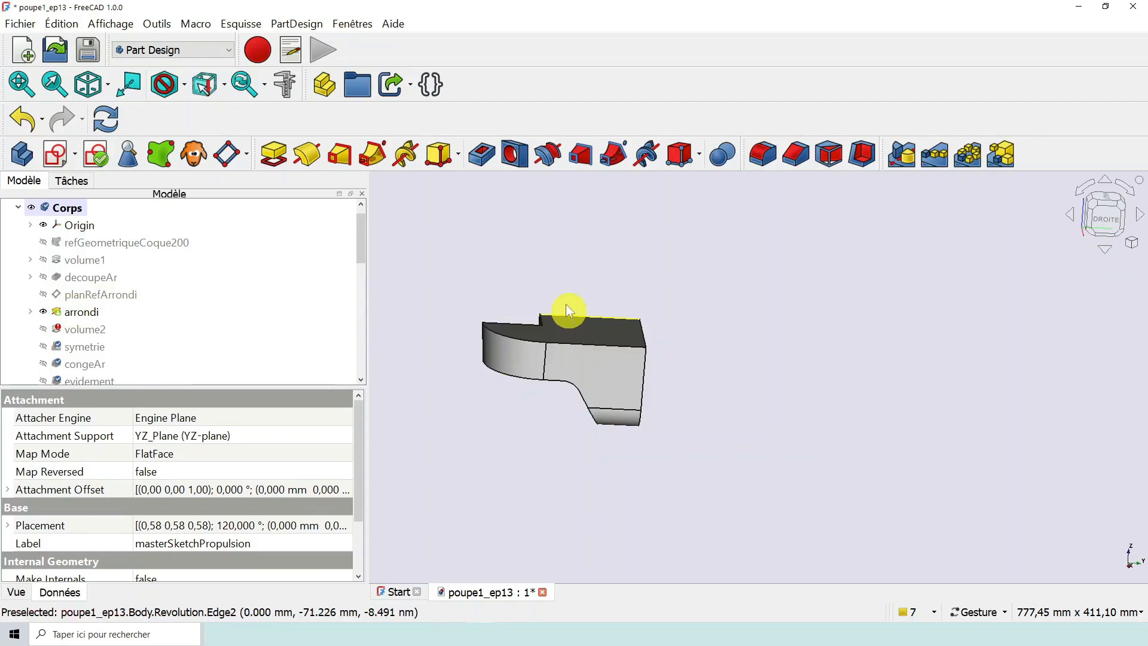
left_click_drag(505, 421, 723, 411)
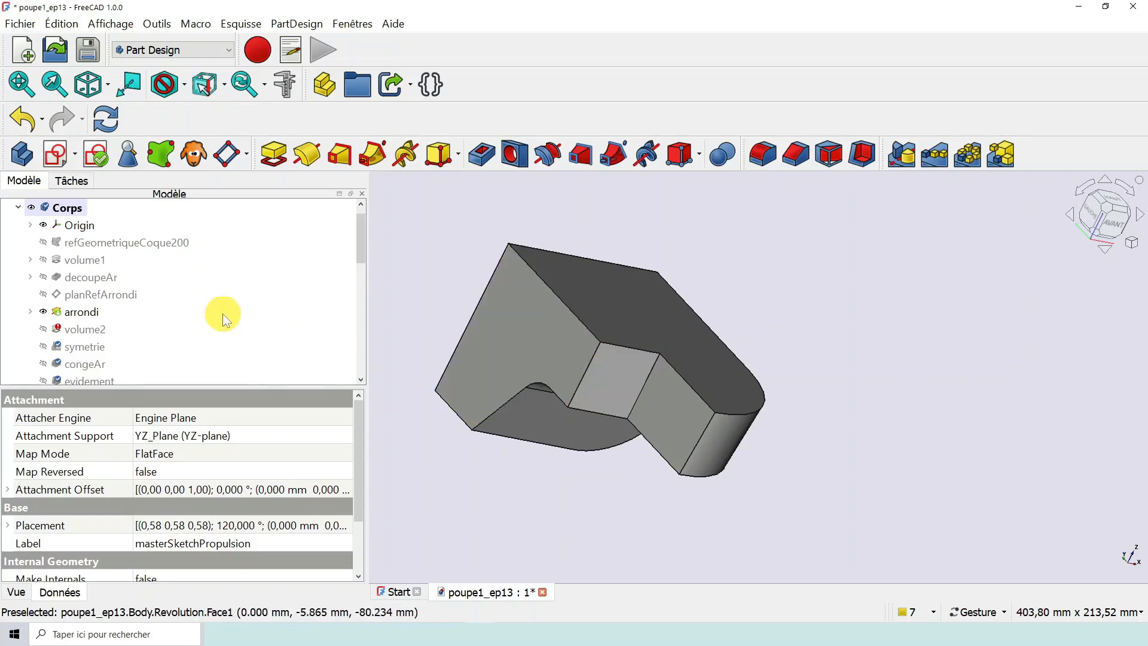
right_click(91, 333)
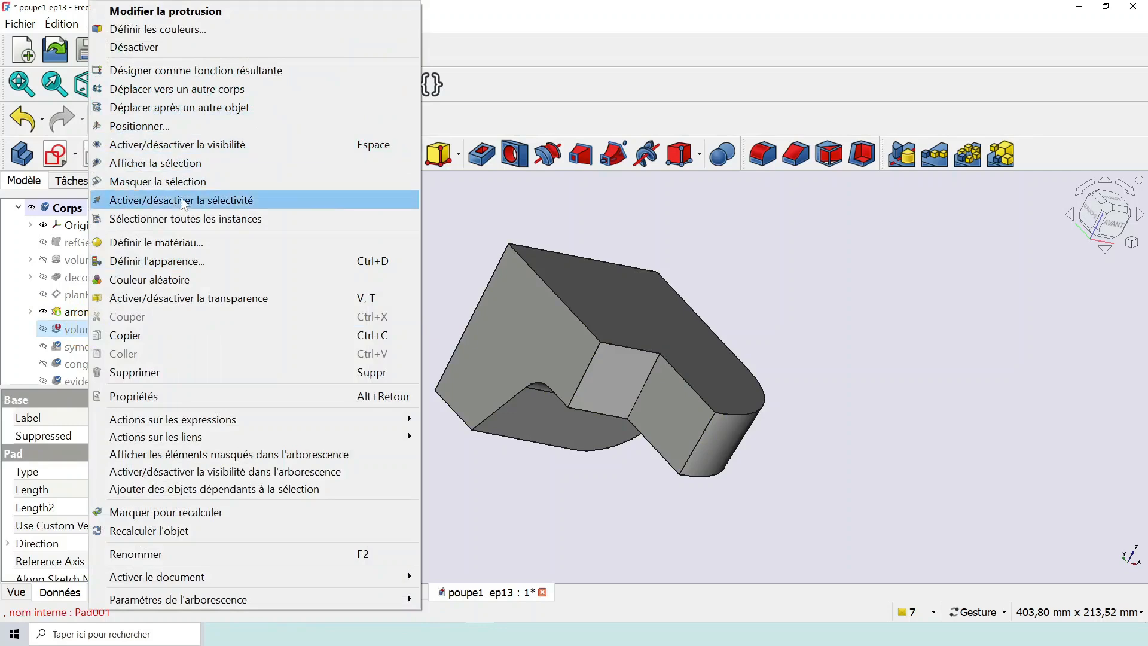
left_click(217, 75)
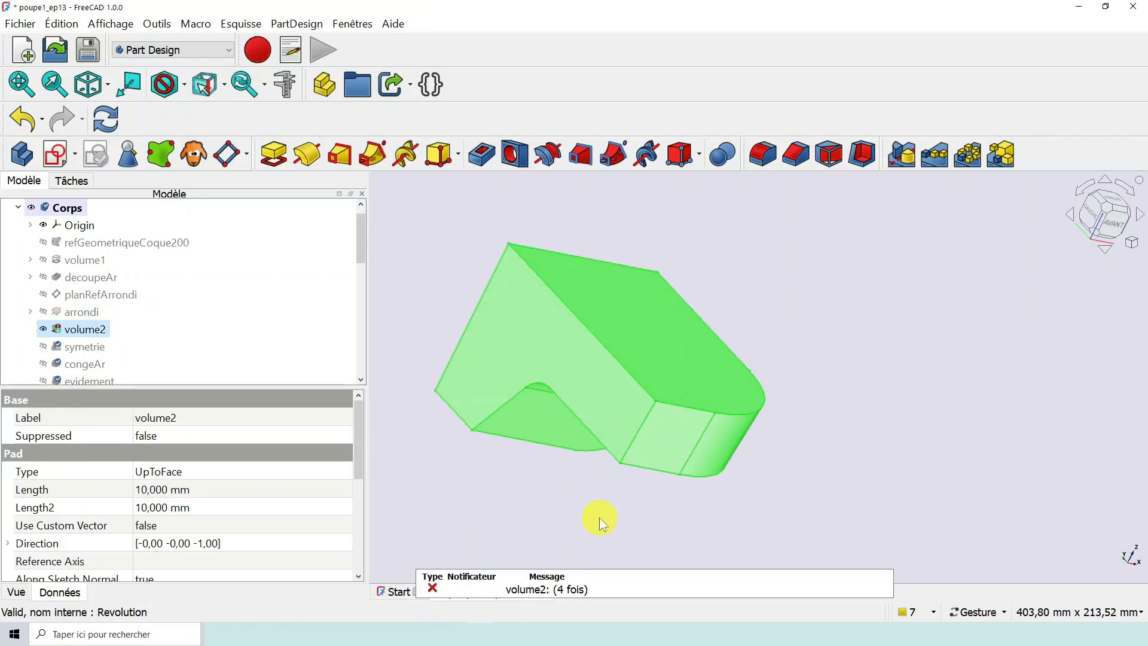
scroll(599, 518, "down", 1)
right_click_drag(561, 496, 624, 486)
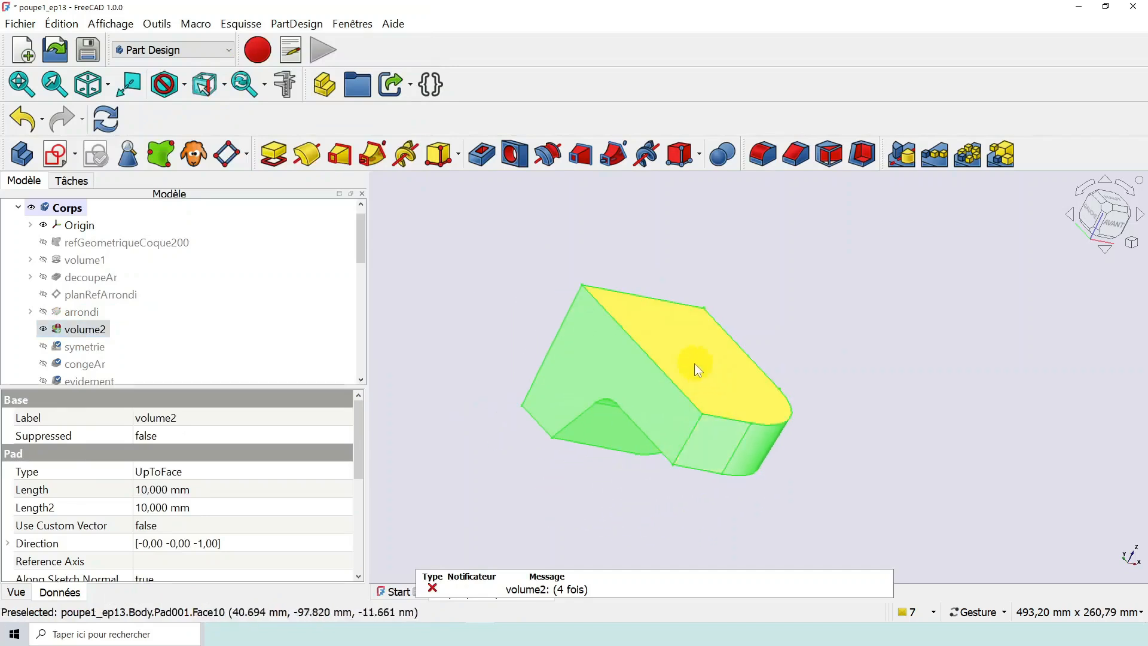
scroll(640, 475, "up", 1)
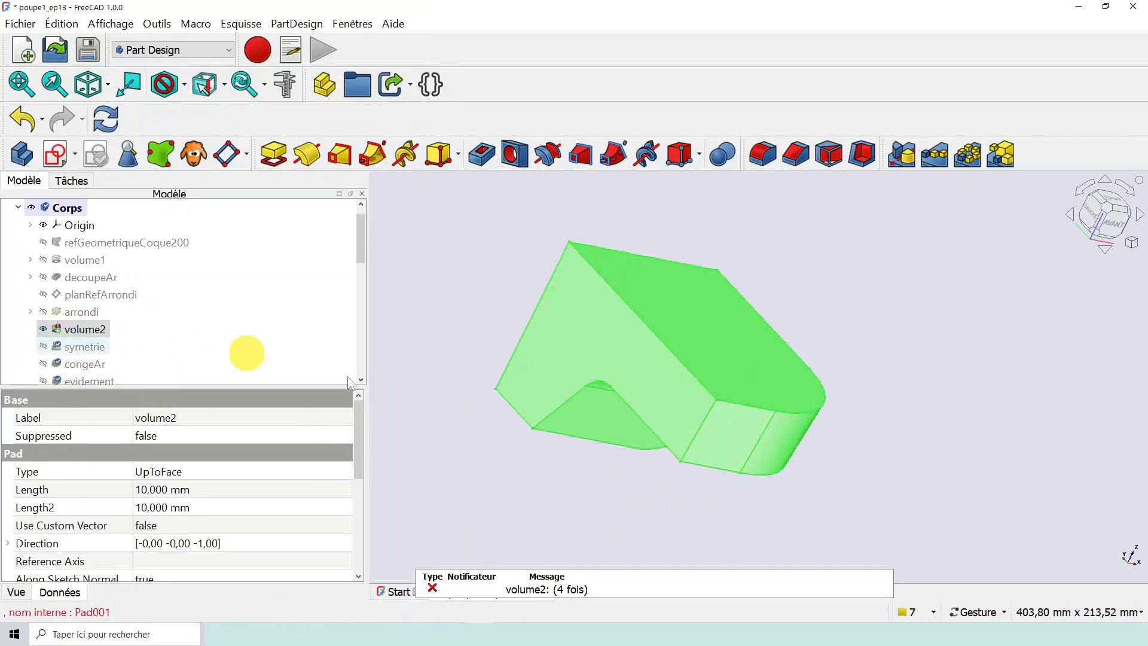
- Edit the volume2 pad and try the Dimension type to examine which faces of the stern it extrudes
double_click(83, 333)
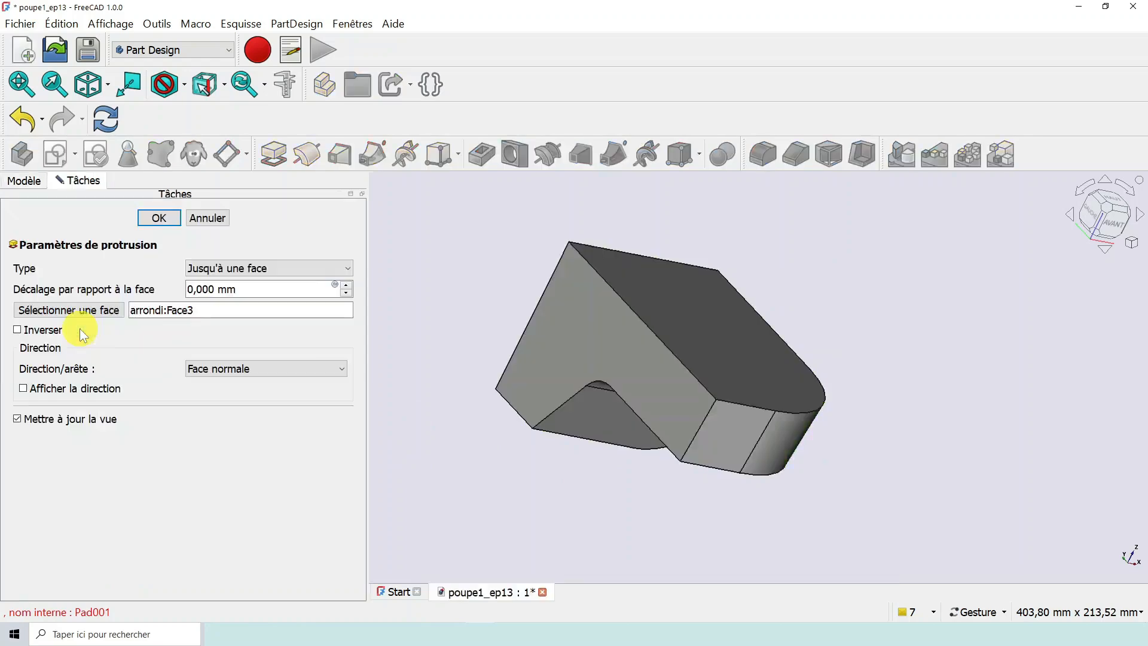
left_click_drag(533, 480, 559, 482)
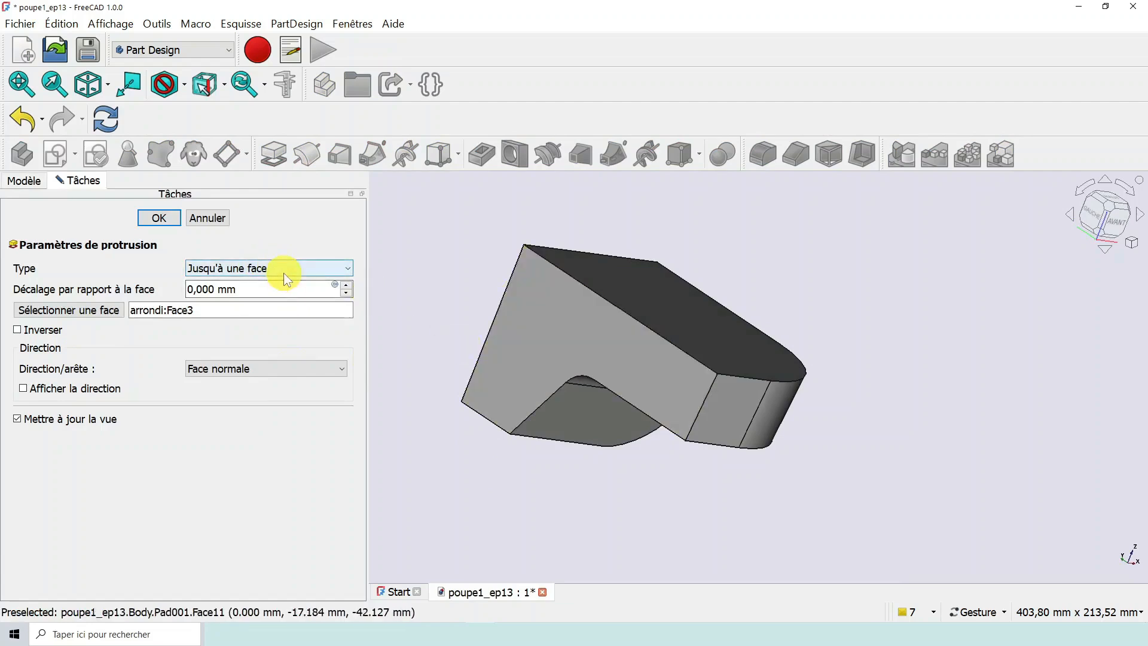
left_click(314, 271)
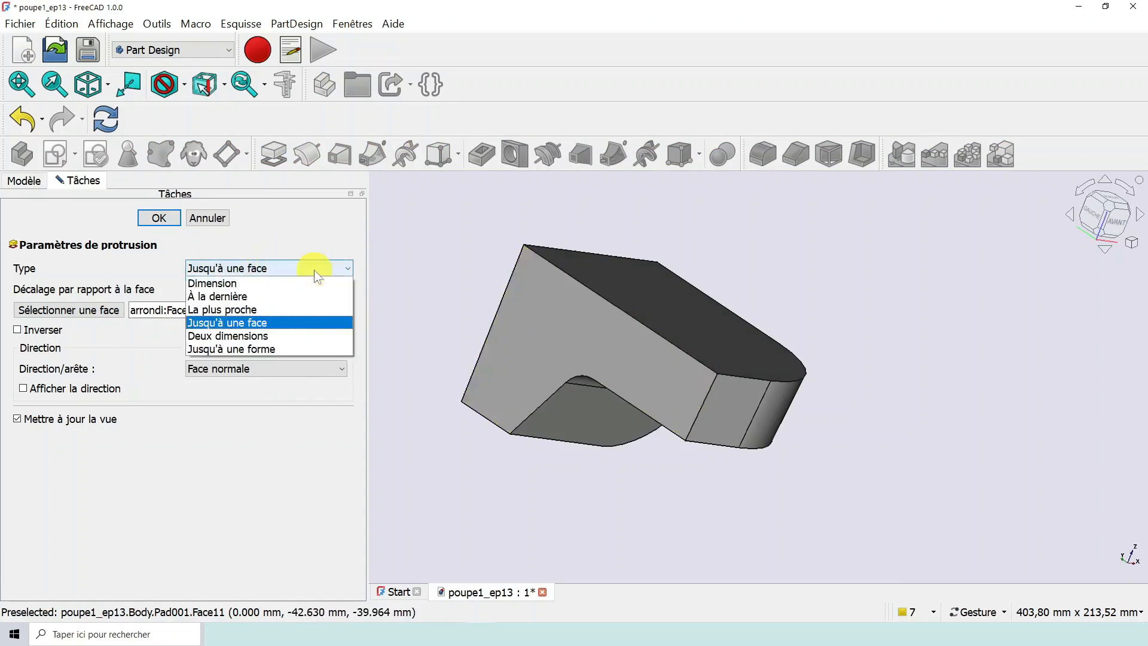
left_click(283, 283)
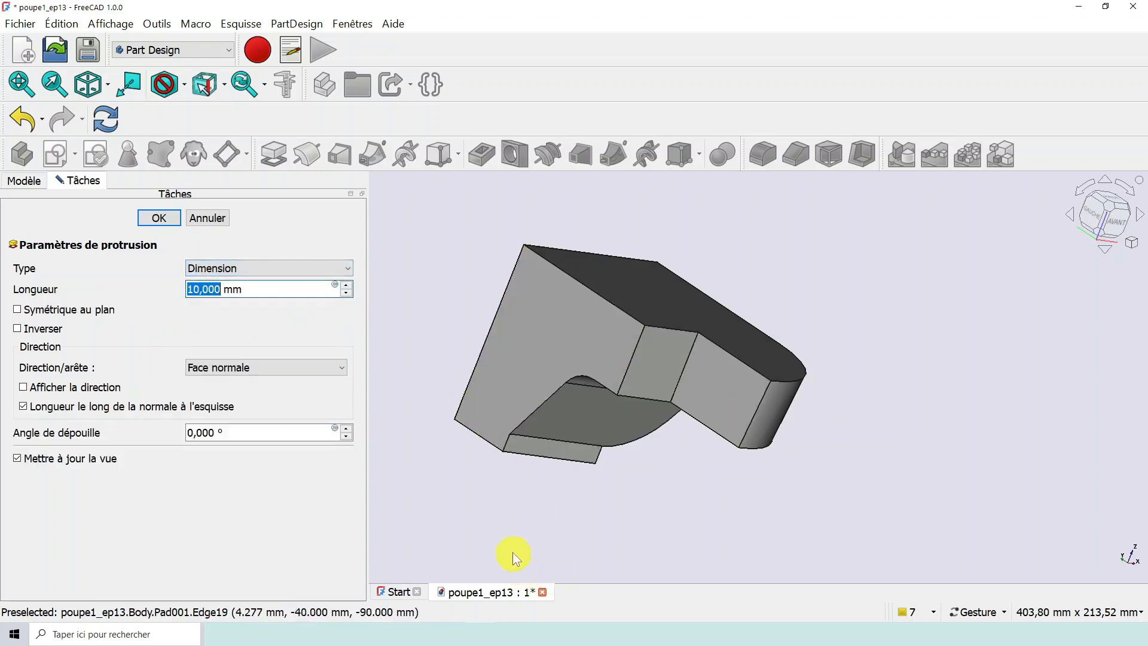
left_click_drag(688, 524, 685, 509)
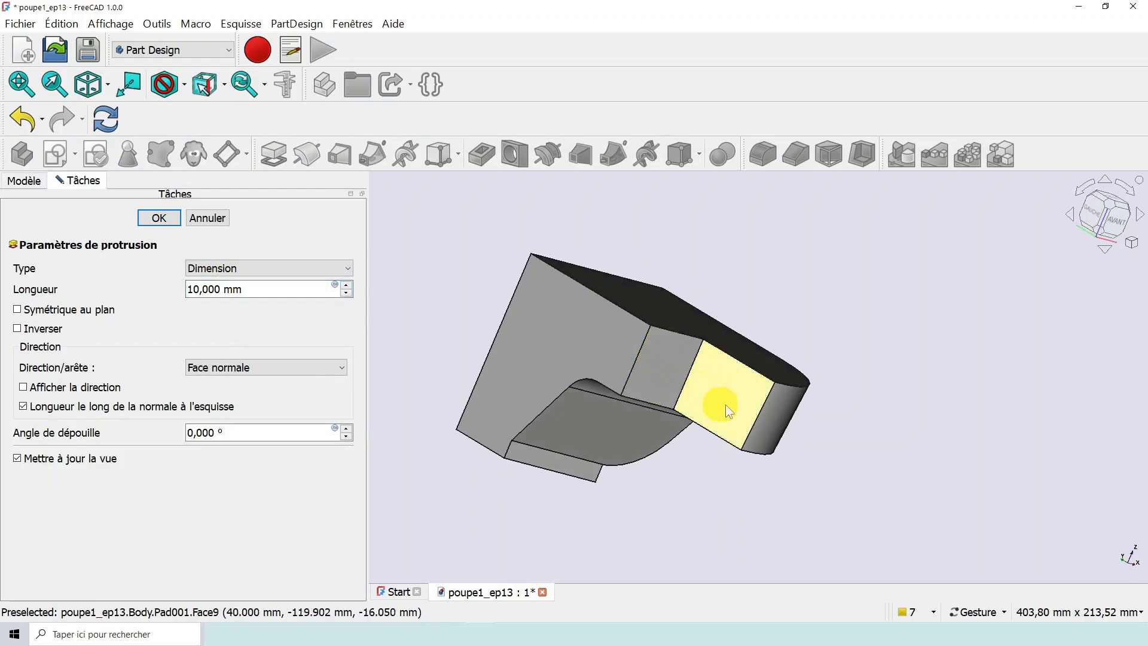
left_click_drag(597, 529, 561, 509)
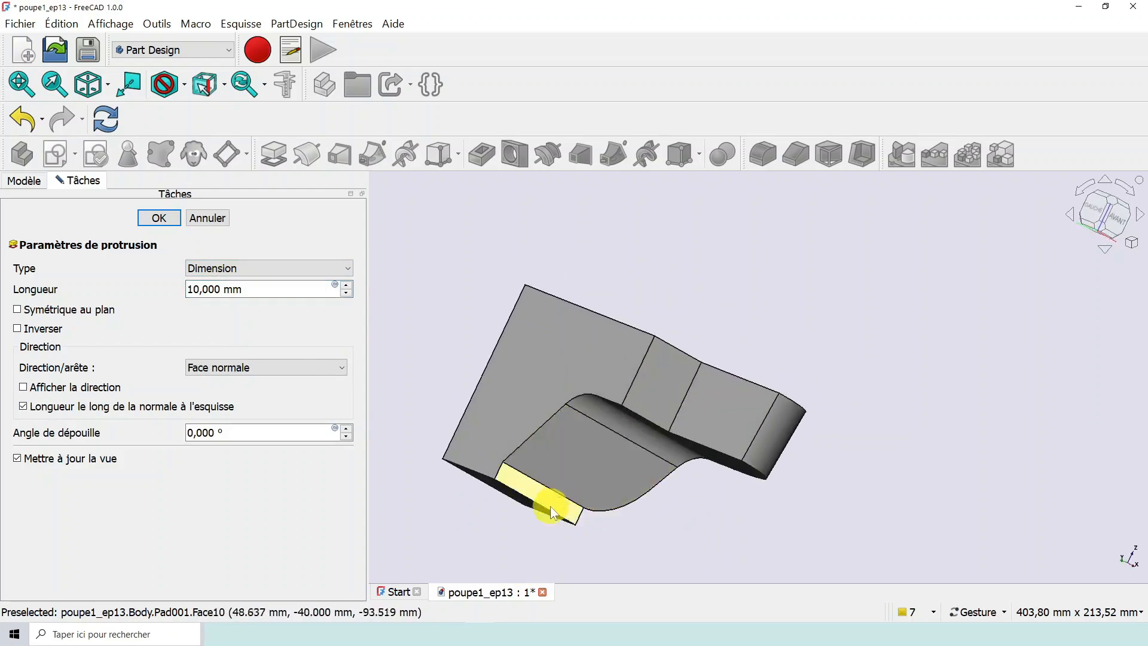
- Try raising the volume2 pad length to 15 mm and lowering it to 9 mm, and examine the extruded faces
left_click(347, 285)
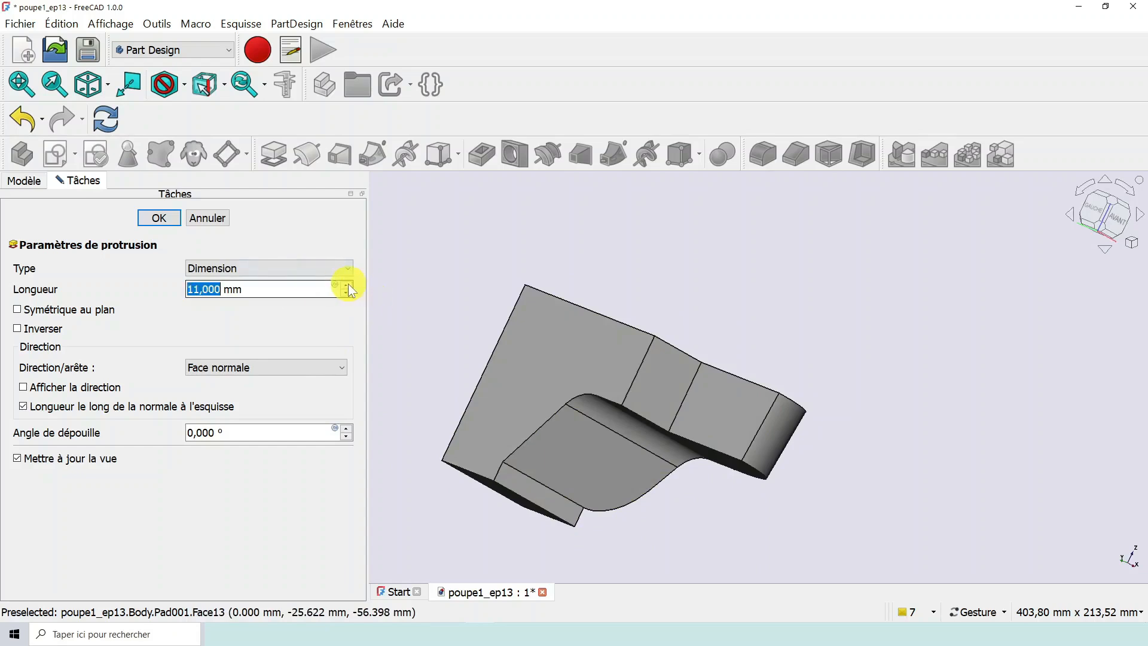
left_click(347, 285)
left_click(348, 285)
left_click(348, 285)
left_click(349, 284)
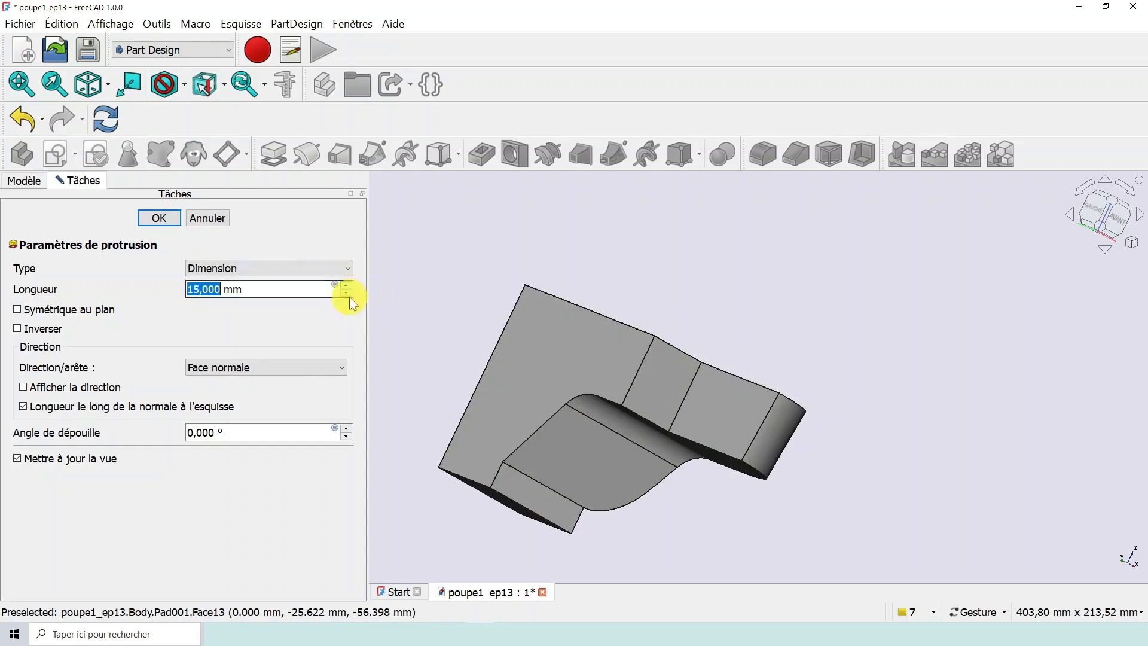
left_click(348, 293)
left_click(348, 293)
left_click(348, 293)
left_click(348, 293)
left_click(348, 293)
left_click(348, 293)
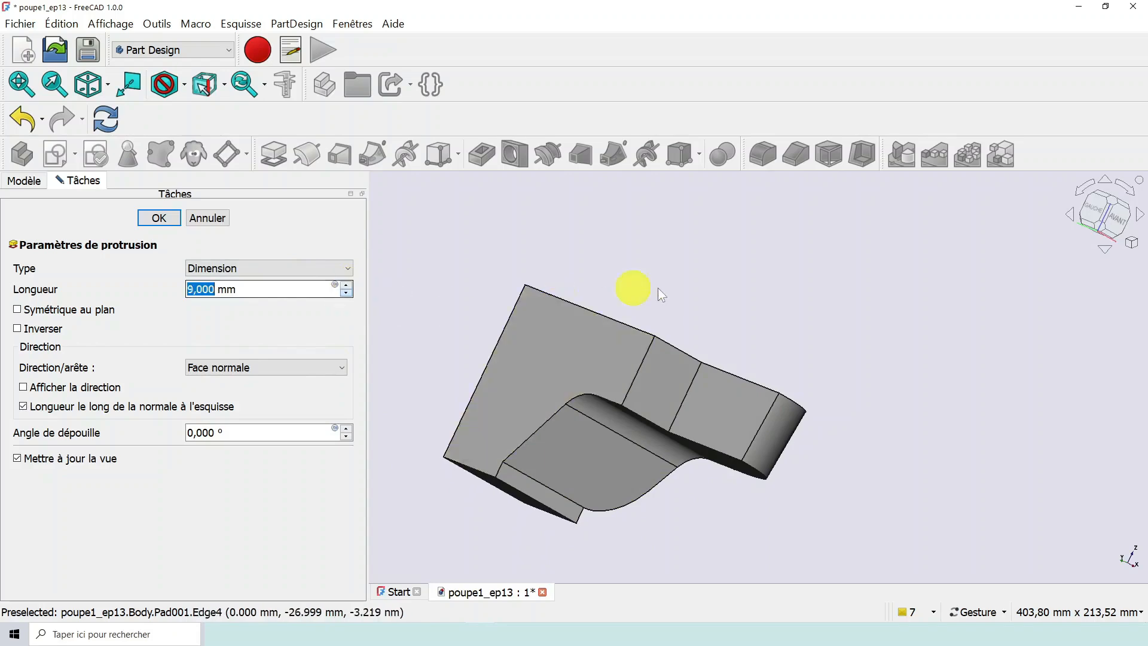
left_click_drag(659, 290, 638, 312)
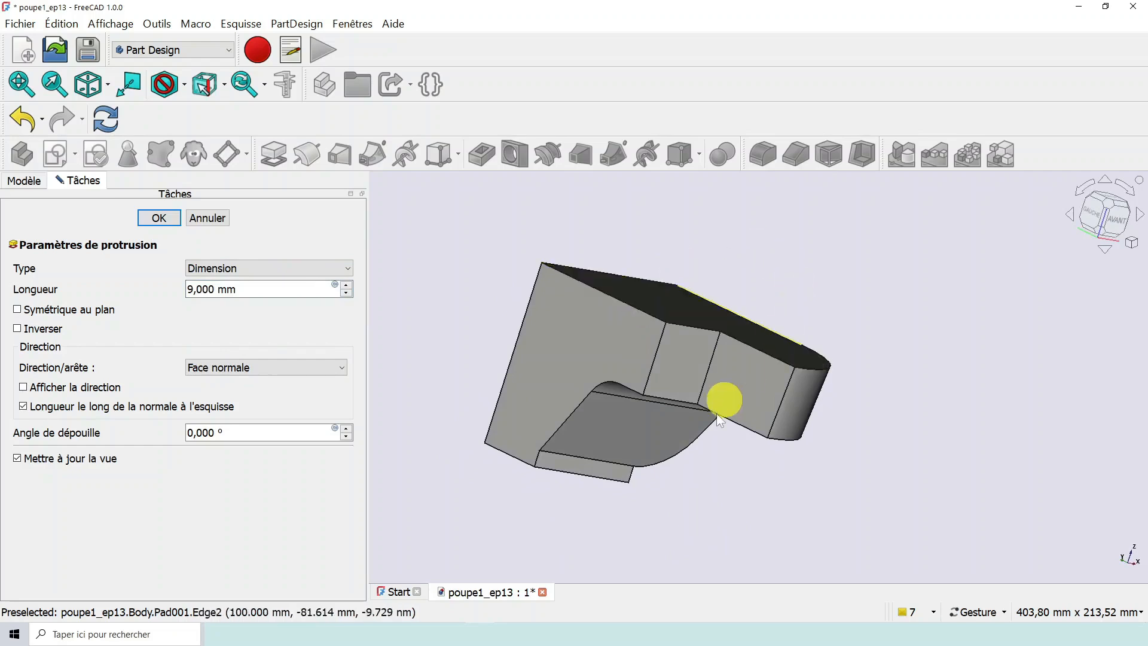
scroll(715, 443, "down", 2)
left_click_drag(720, 519, 733, 503)
scroll(719, 479, "up", 4)
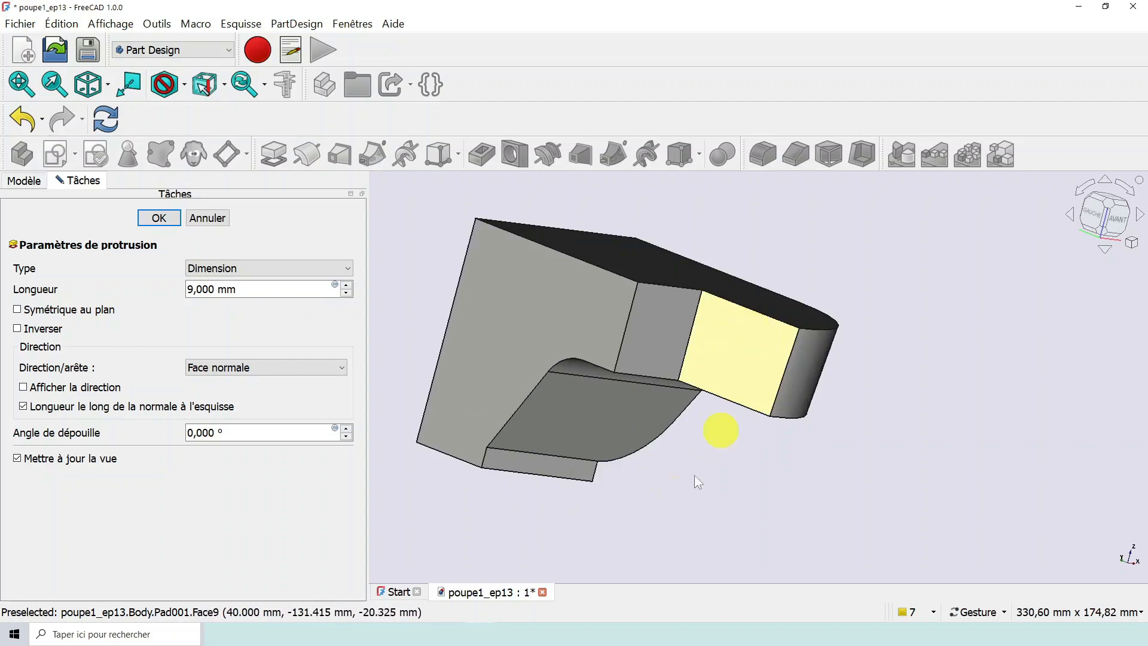
left_click_drag(694, 475, 742, 449)
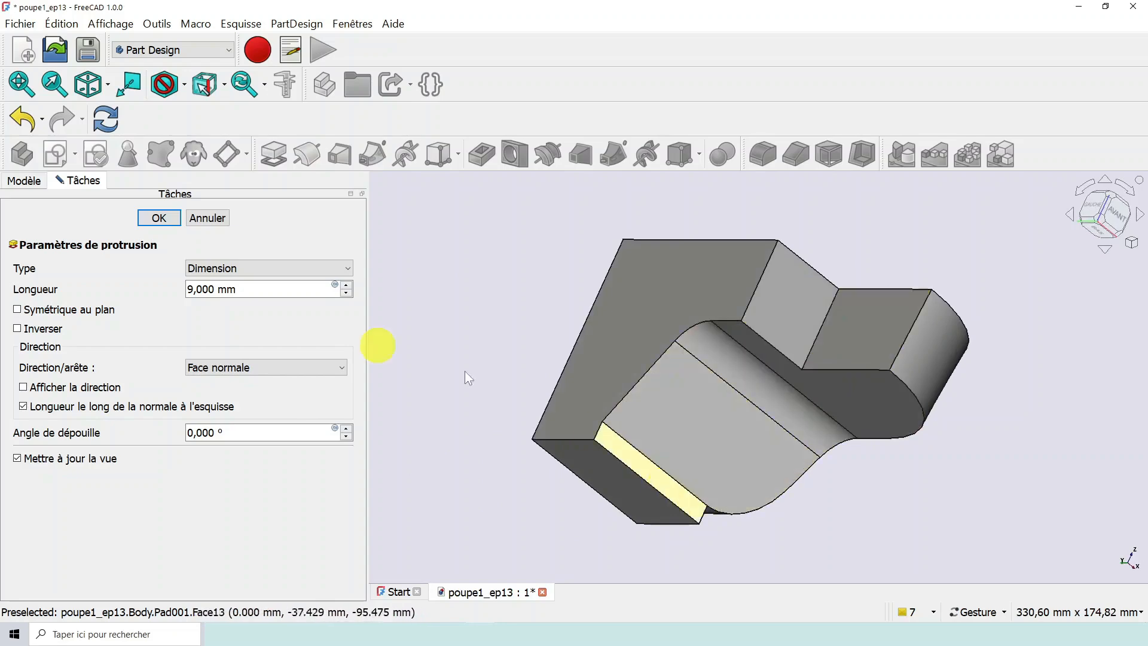
- Try volume2 pad lengths of 0 mm and 3 mm and compare the small extrusion at the stern's lower edge
left_click(346, 293)
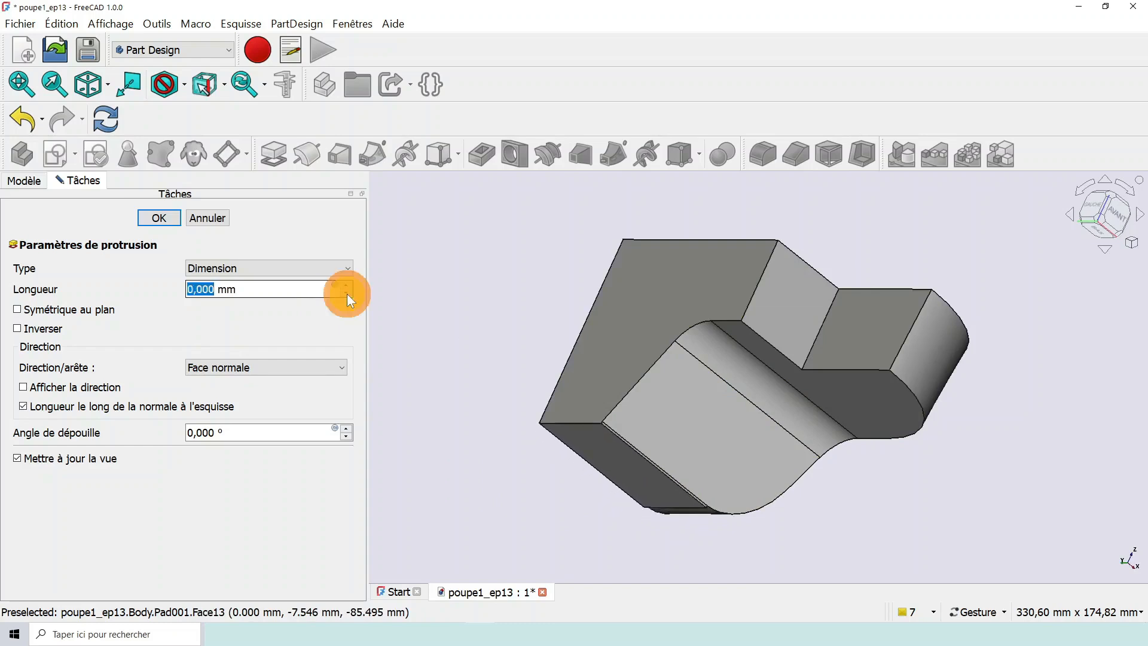
scroll(630, 476, "up", 4)
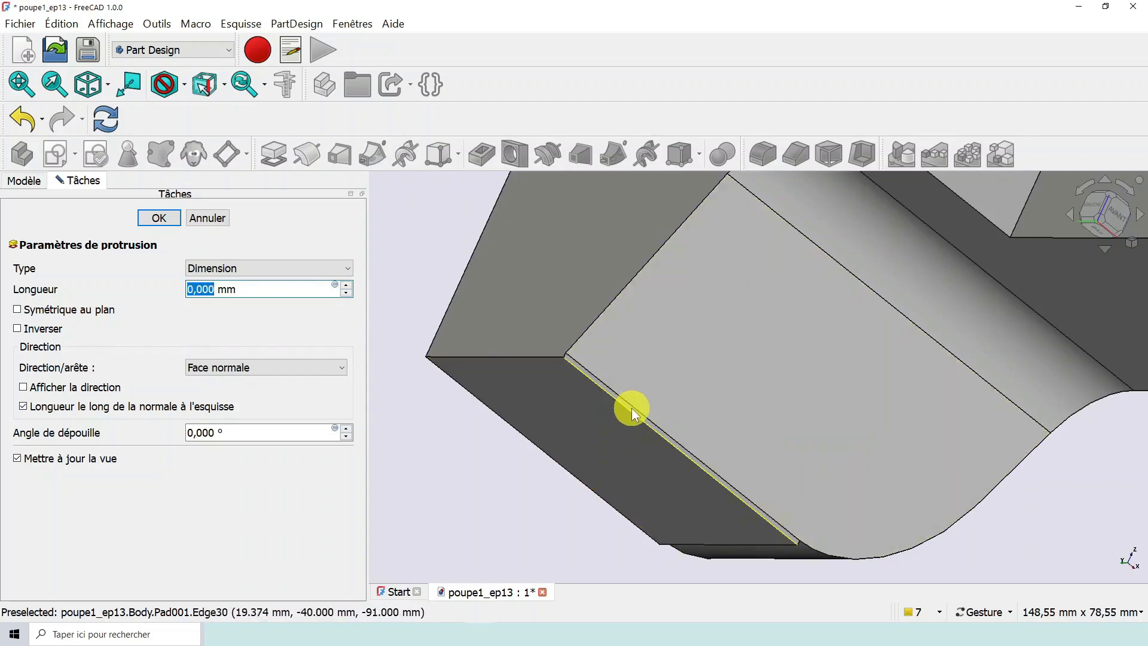
scroll(615, 428, "down", 5)
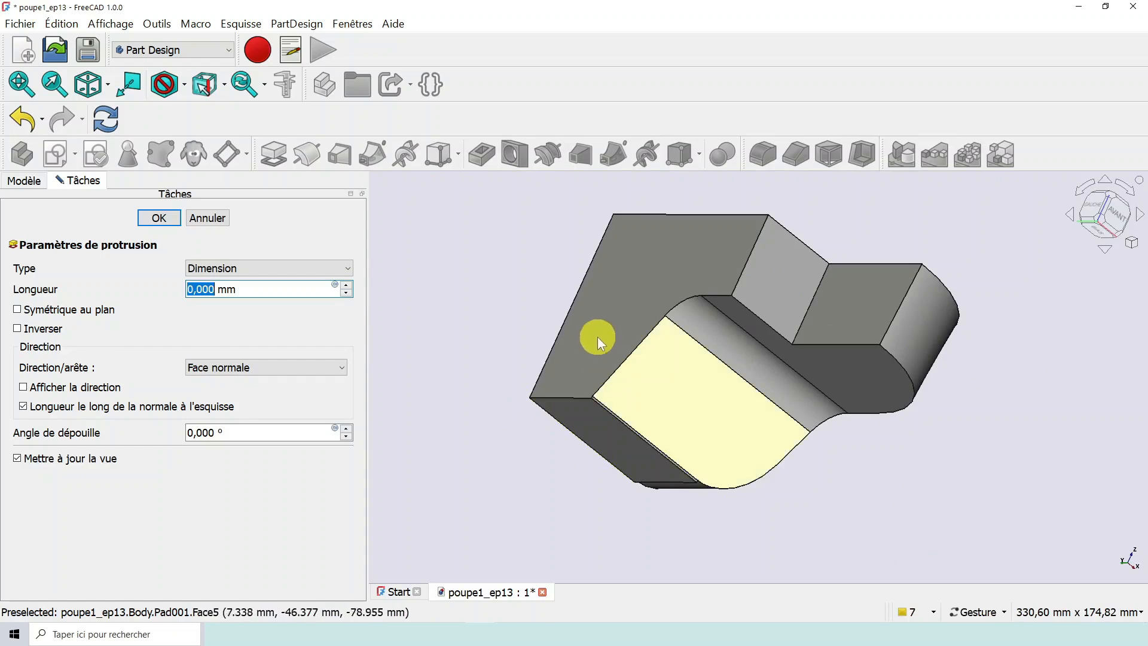
left_click(345, 285)
left_click(345, 286)
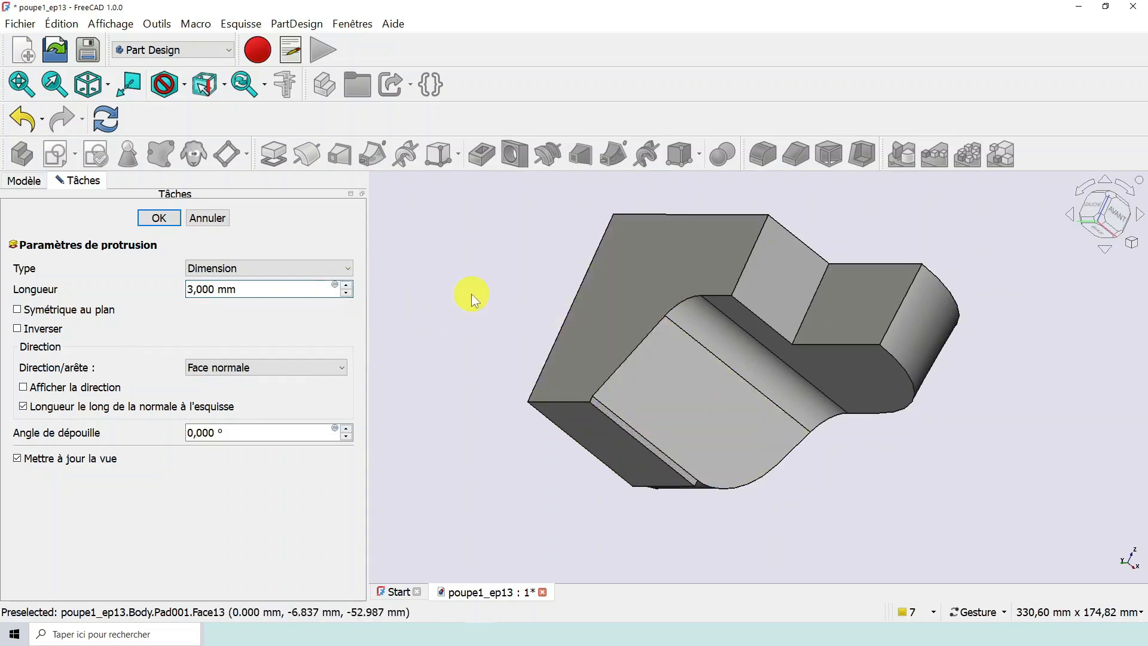
left_click_drag(505, 271, 544, 289)
right_click_drag(556, 289, 583, 353)
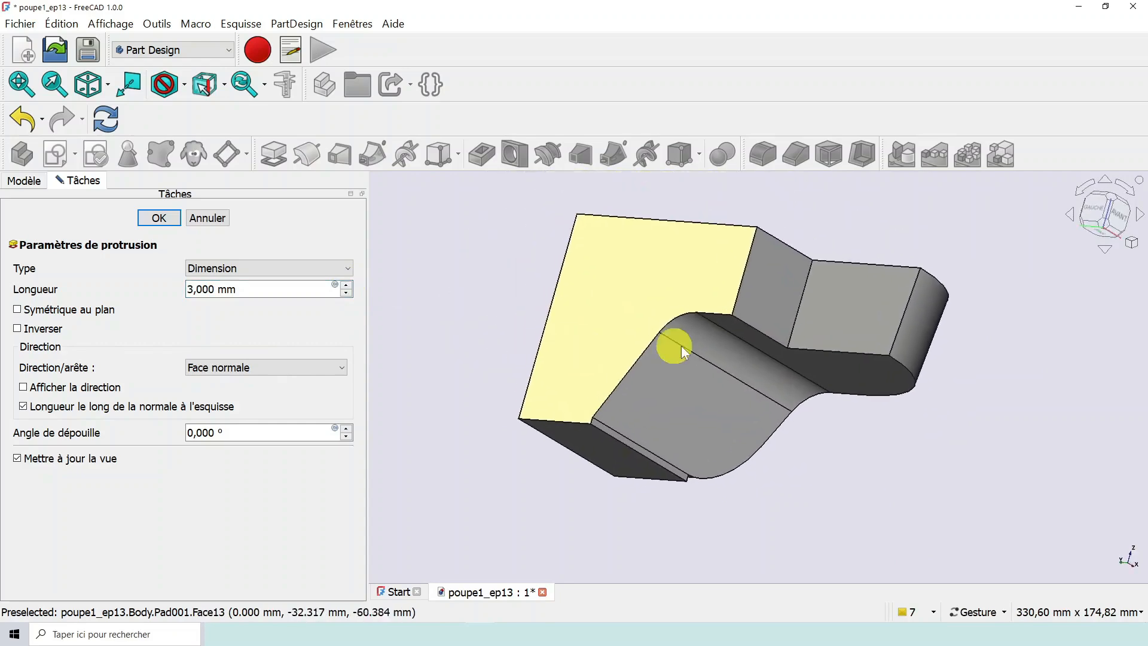
- Examine the 3 mm extrusion from several sides of the stern and cancel the volume2 pad edit
left_click_drag(929, 463, 869, 461)
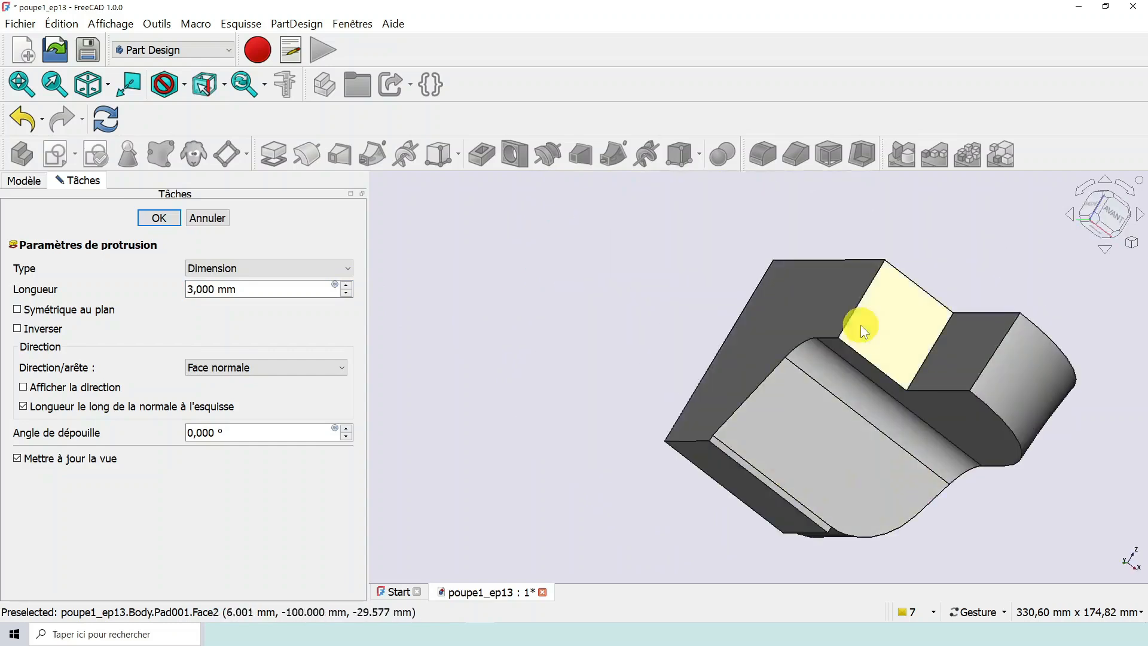
scroll(878, 313, "down", 5)
left_click_drag(838, 295, 828, 348)
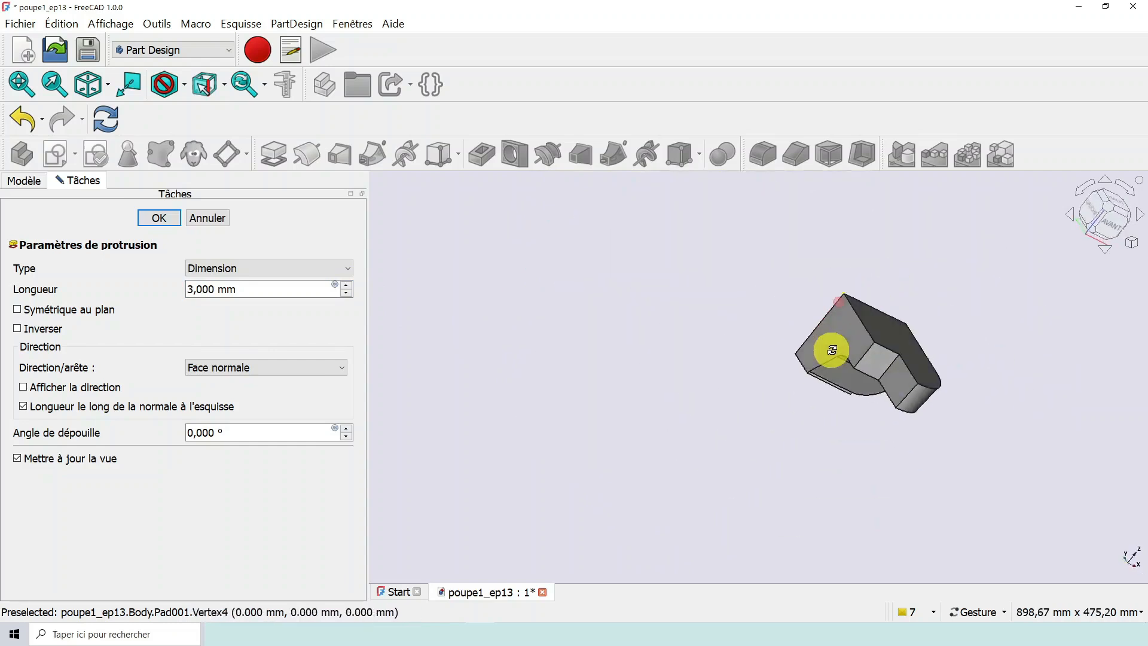
right_click_drag(927, 333, 717, 296)
scroll(694, 325, "up", 7)
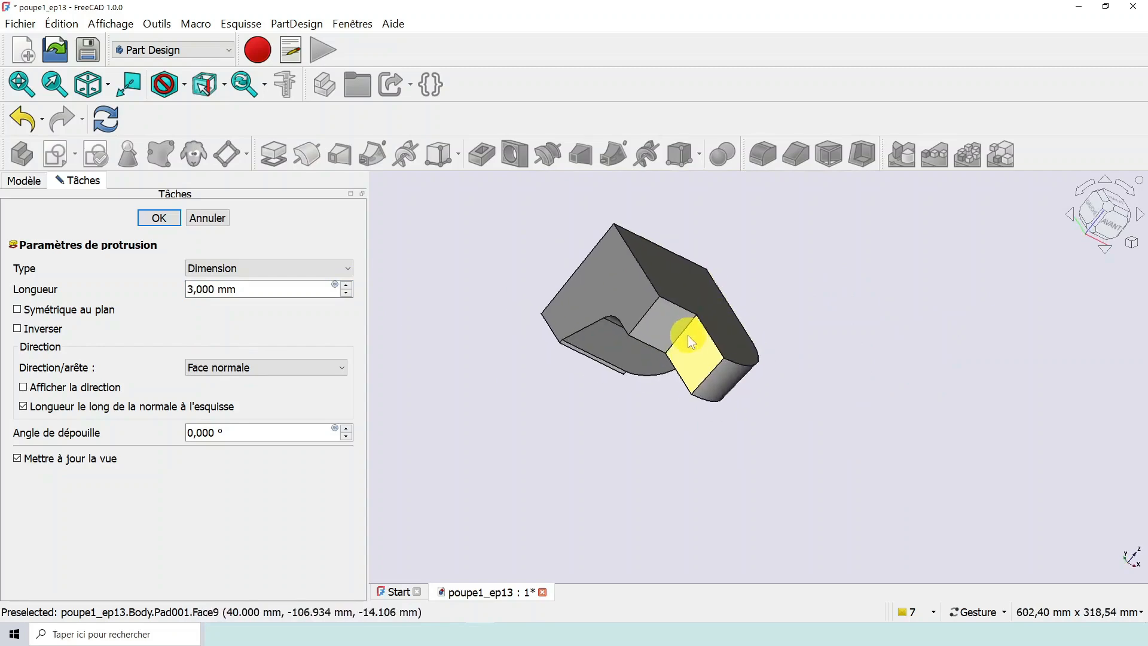
scroll(660, 350, "down", 3)
mouse_move(593, 386)
left_mouse_down()
mouse_move(777, 442)
mouse_move(838, 467)
mouse_move(854, 487)
mouse_move(615, 425)
mouse_move(666, 348)
mouse_move(924, 359)
mouse_move(864, 322)
left_mouse_up()
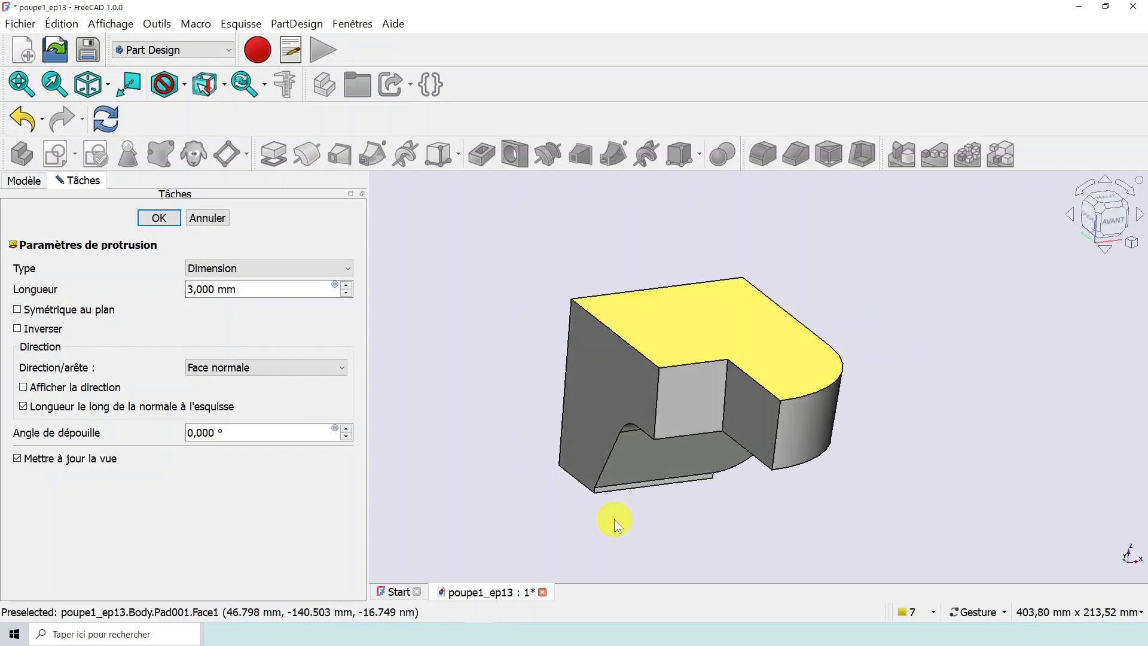
scroll(624, 529, "up", 3)
scroll(673, 499, "down", 2)
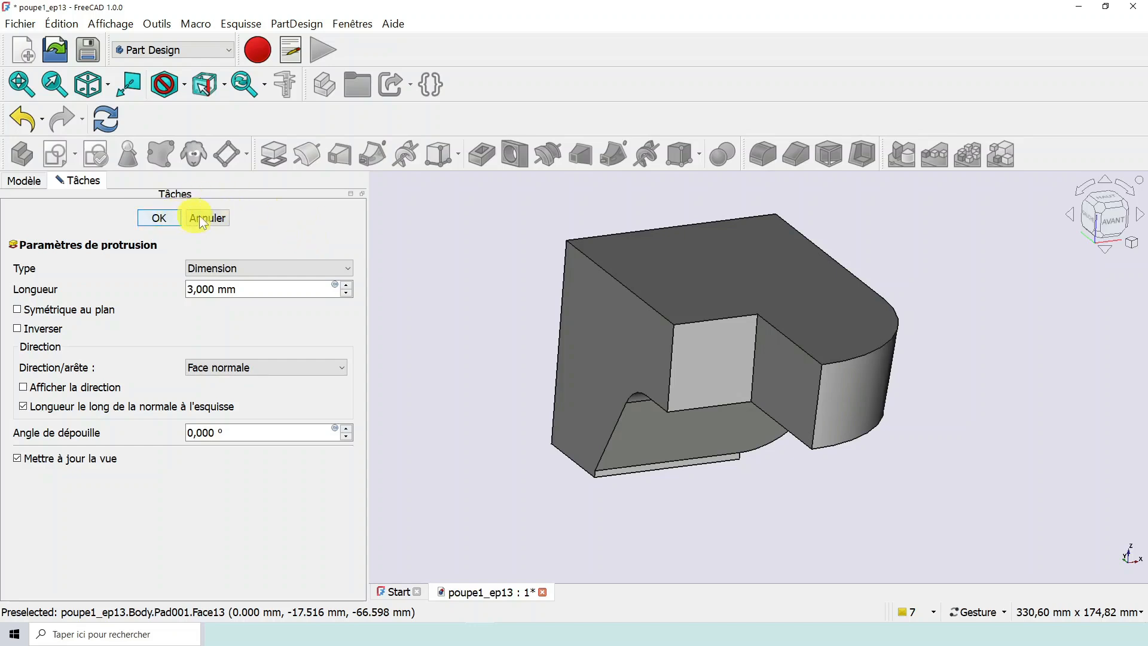
key("Escape")
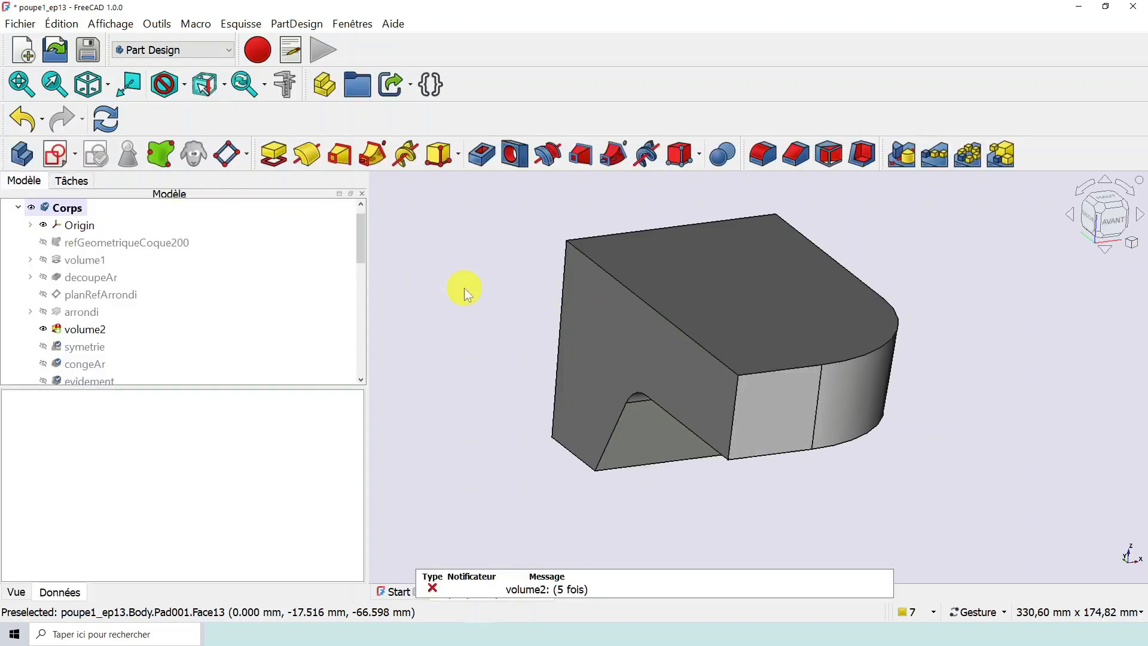
- Examine the Profile face reference of the volume2 pad, cancel the link selection, and follow the reference to the arrondi revolution
left_click(76, 330)
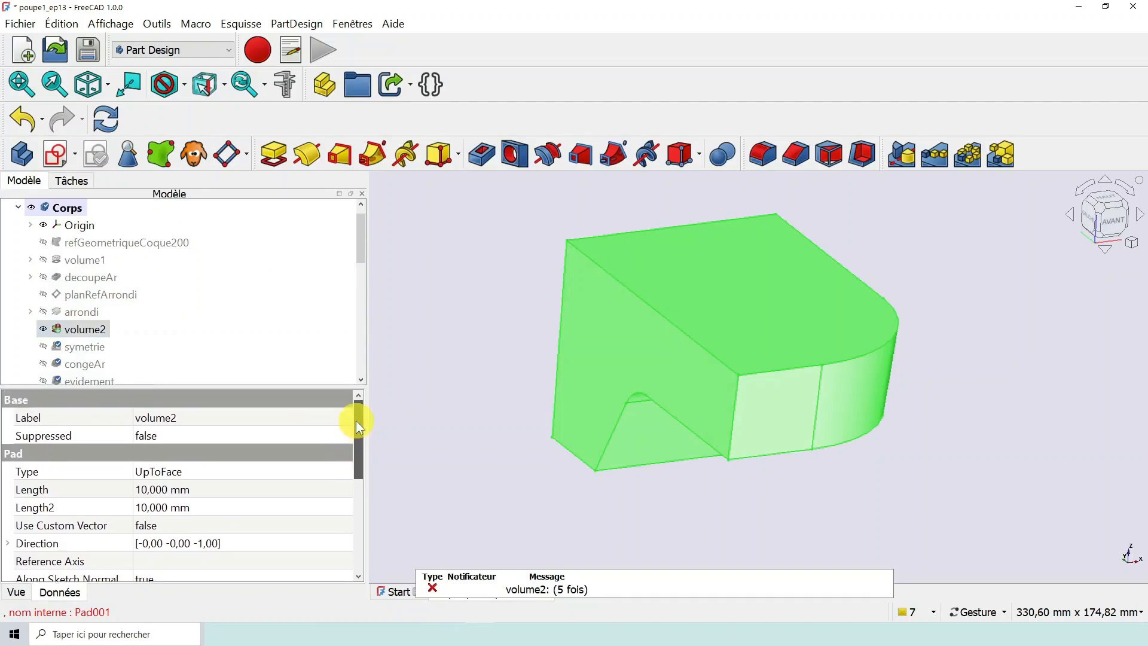
left_click_drag(357, 423, 357, 498)
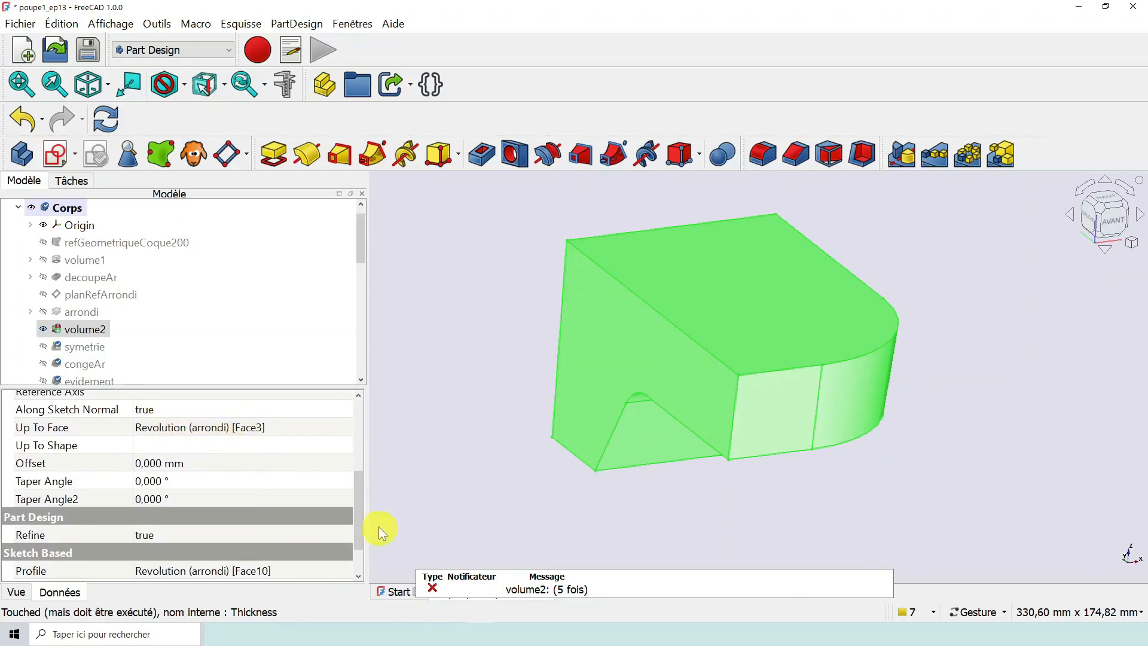
left_click_drag(359, 508, 357, 542)
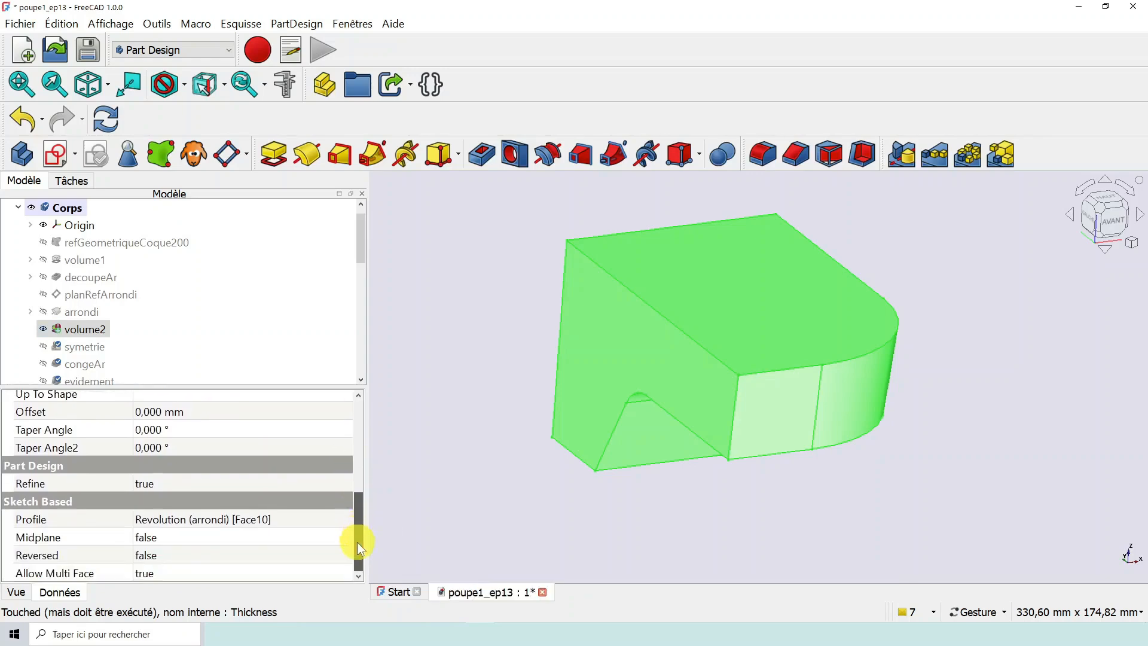
left_click(223, 518)
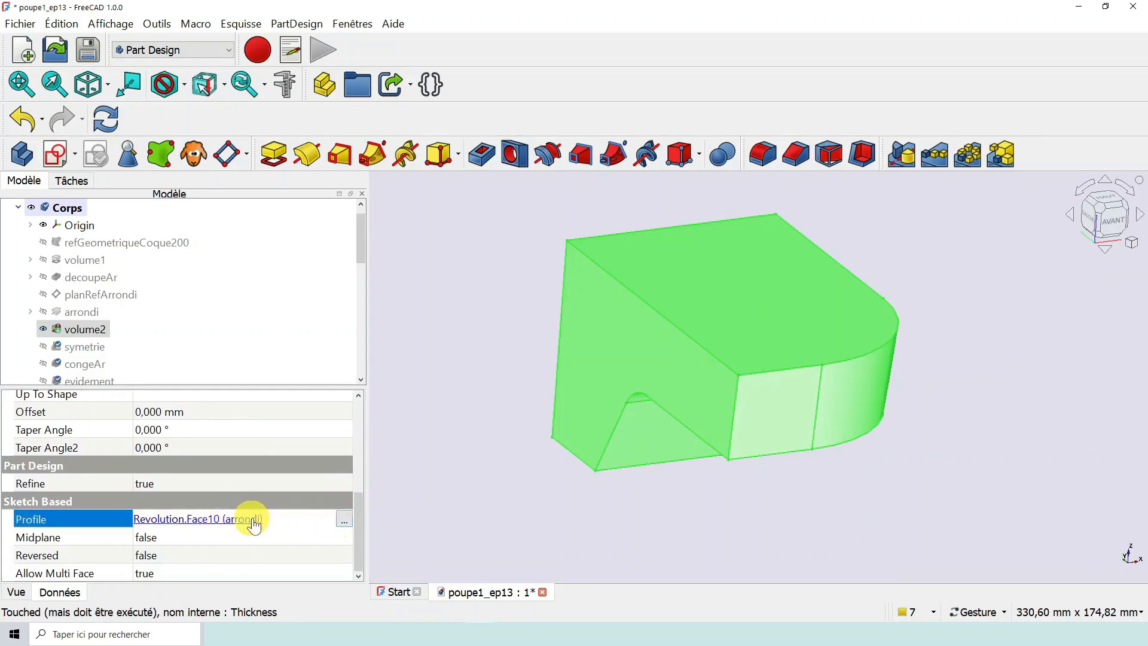
left_click(344, 520)
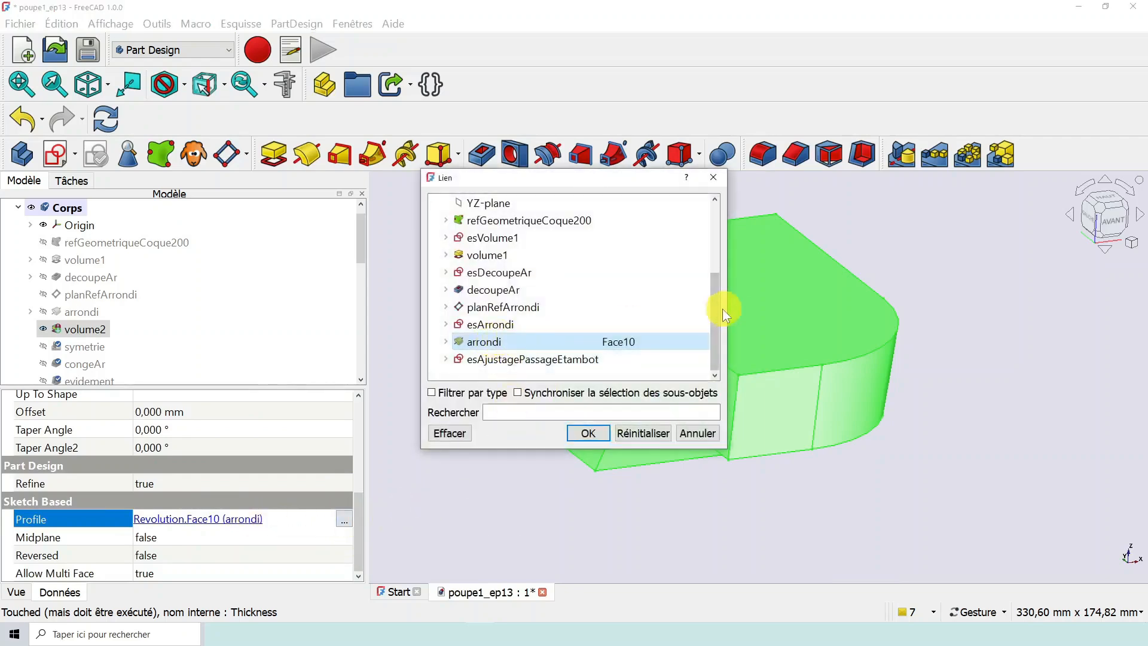
left_click_drag(717, 310, 716, 314)
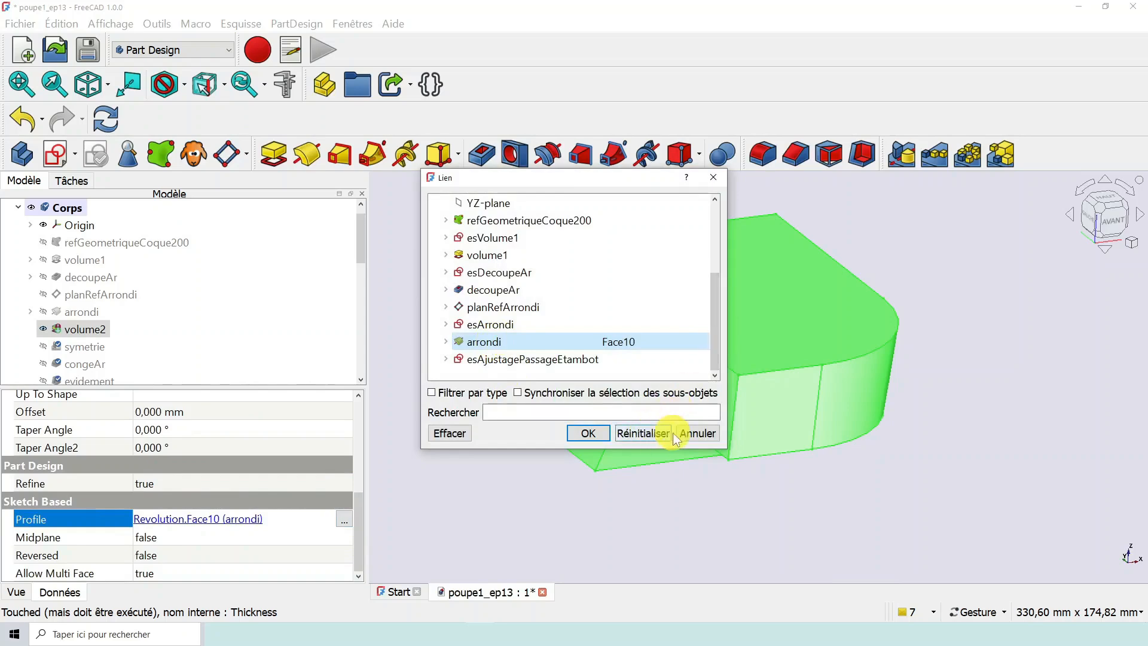
left_click(687, 432)
left_click(158, 518)
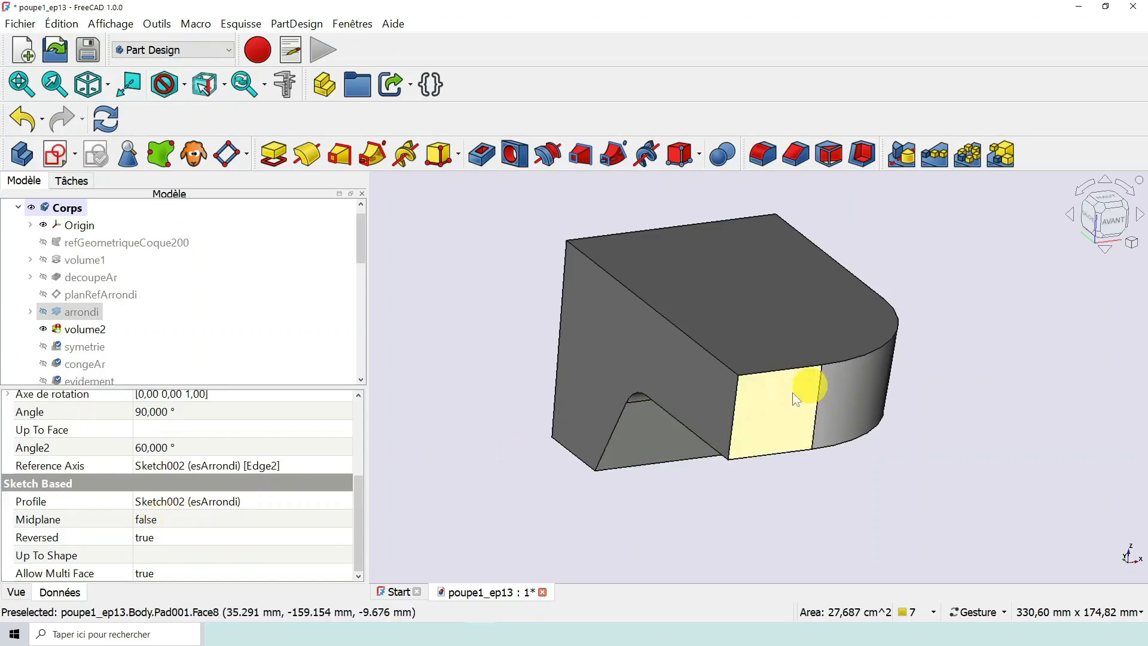
left_click(438, 496)
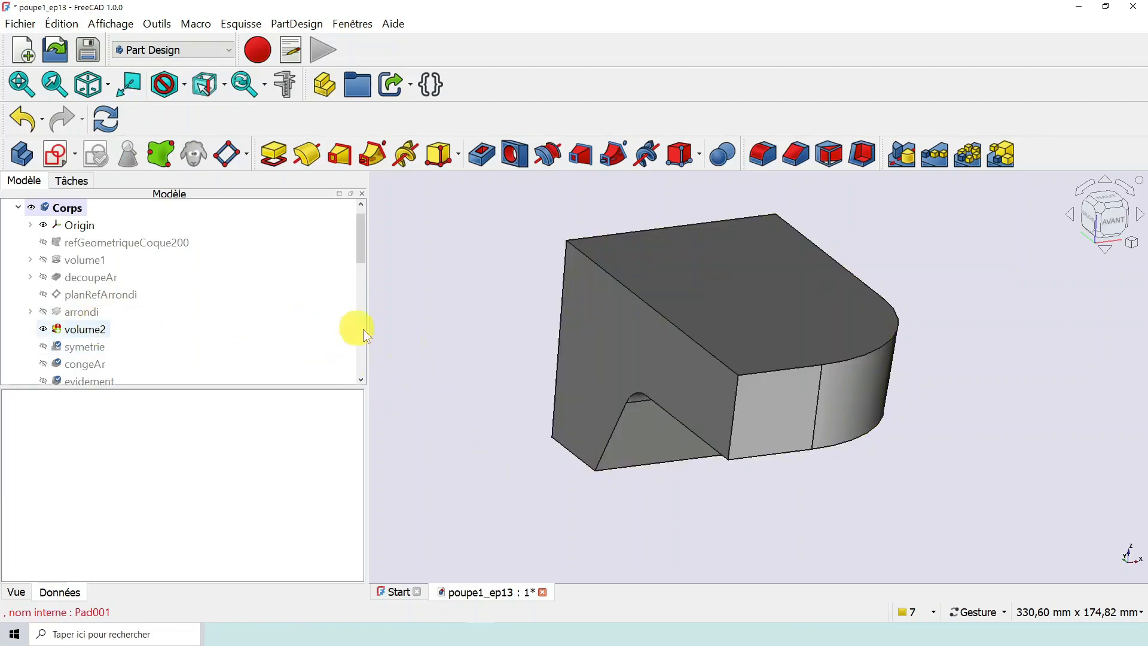
- Designate the arrondi revolution as the tip feature of the stern body
right_click(96, 311)
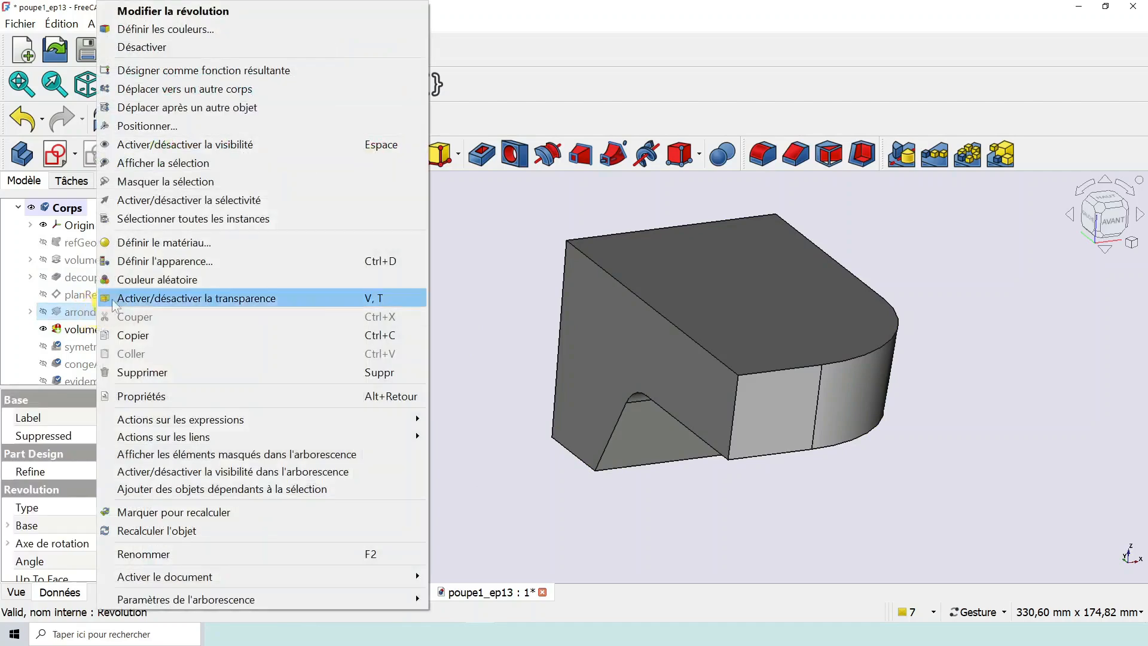
left_click(252, 69)
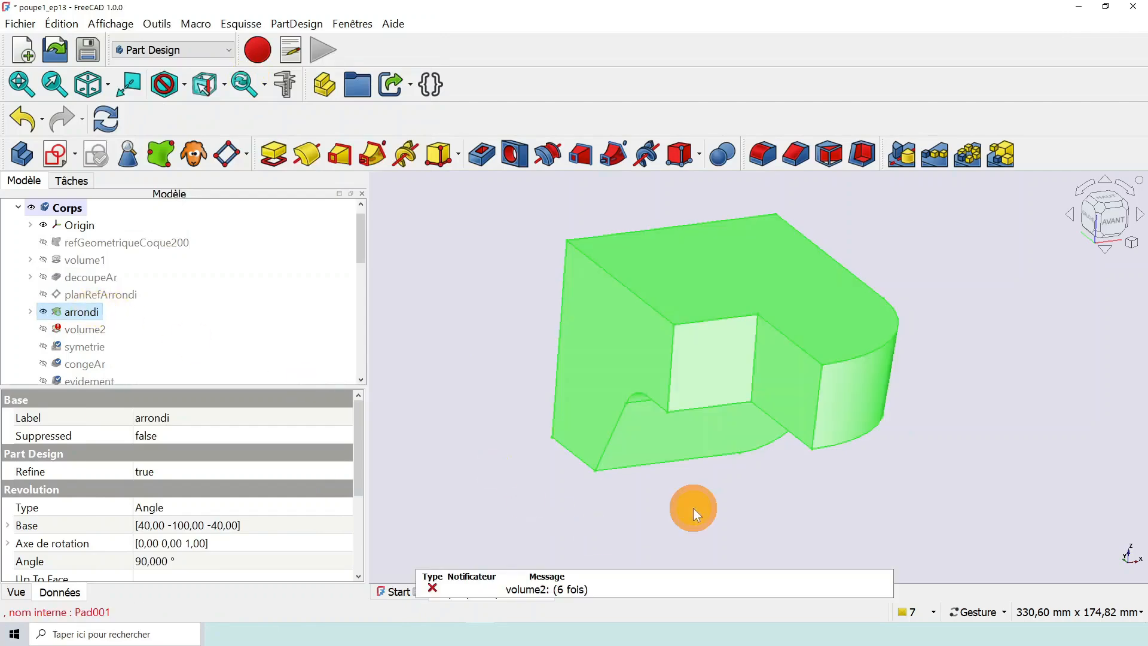
left_click(738, 492)
- Pad arrondi's flat notch face beside the rounded corner up to the large side face with the arched cutout, using the up-to-face type
scroll(717, 527, "down", 2)
left_click_drag(725, 523, 704, 403)
scroll(704, 404, "up", 2)
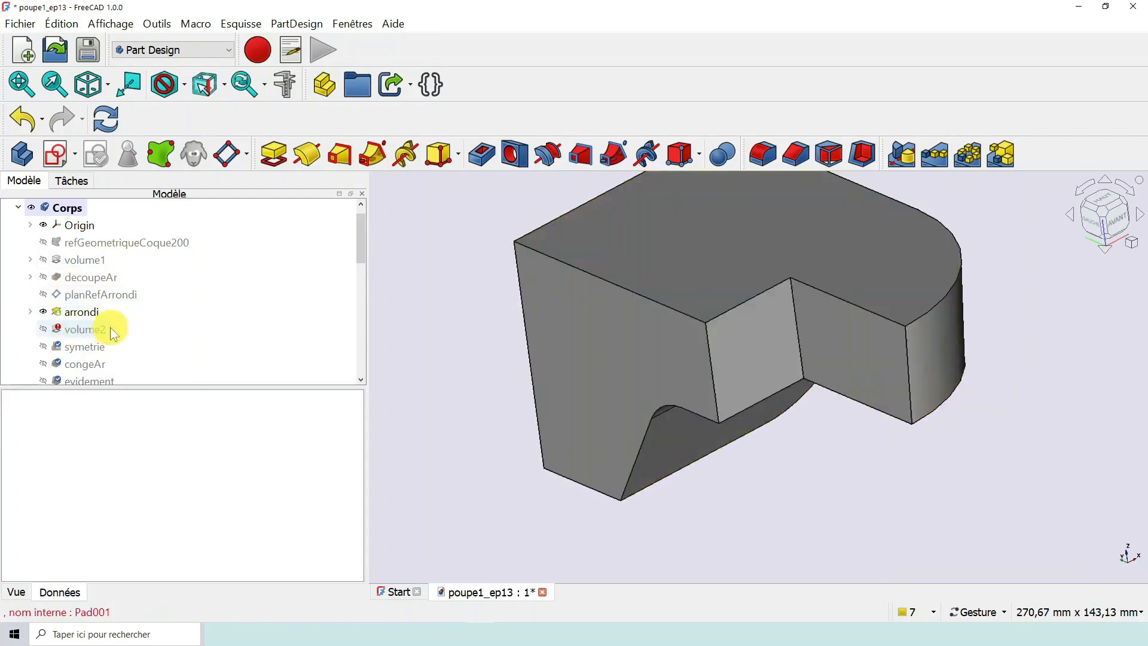
left_click_drag(771, 518, 780, 526)
right_click_drag(595, 358, 600, 395)
scroll(594, 382, "down", 2)
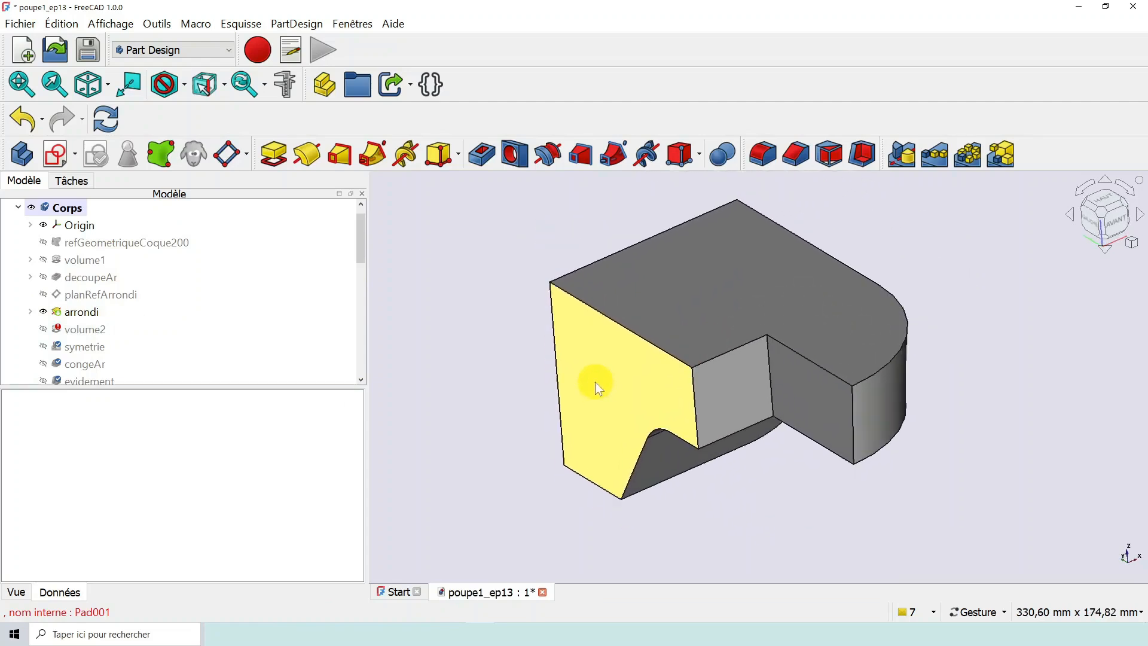
left_click(827, 399)
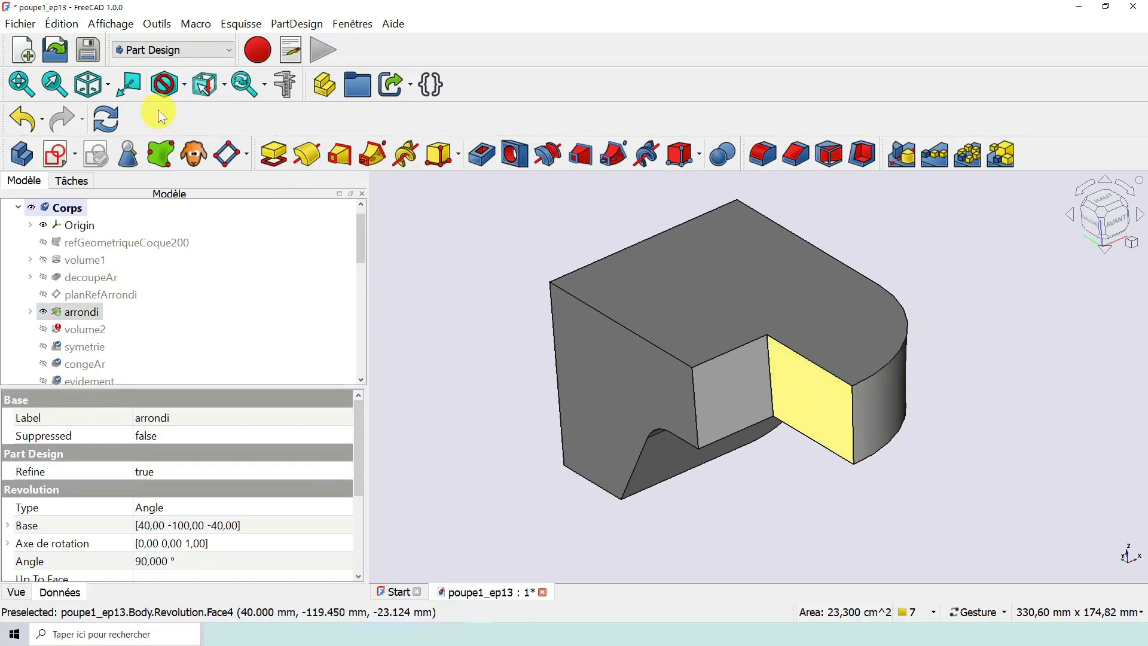
left_click(274, 154)
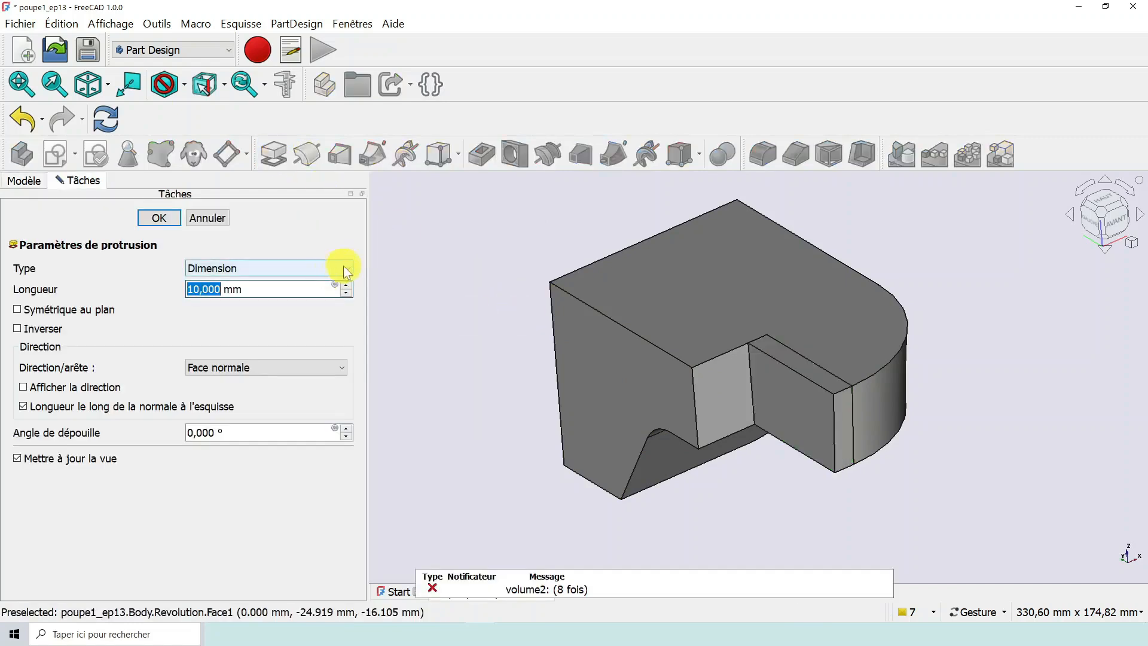
left_click(347, 267)
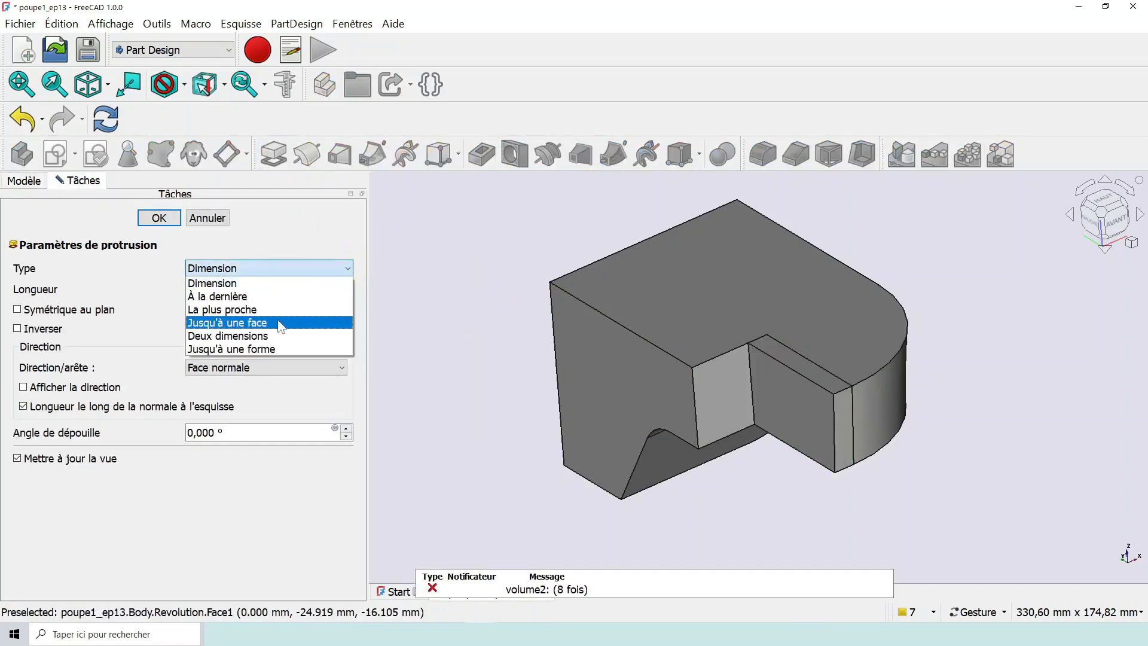
key("Escape")
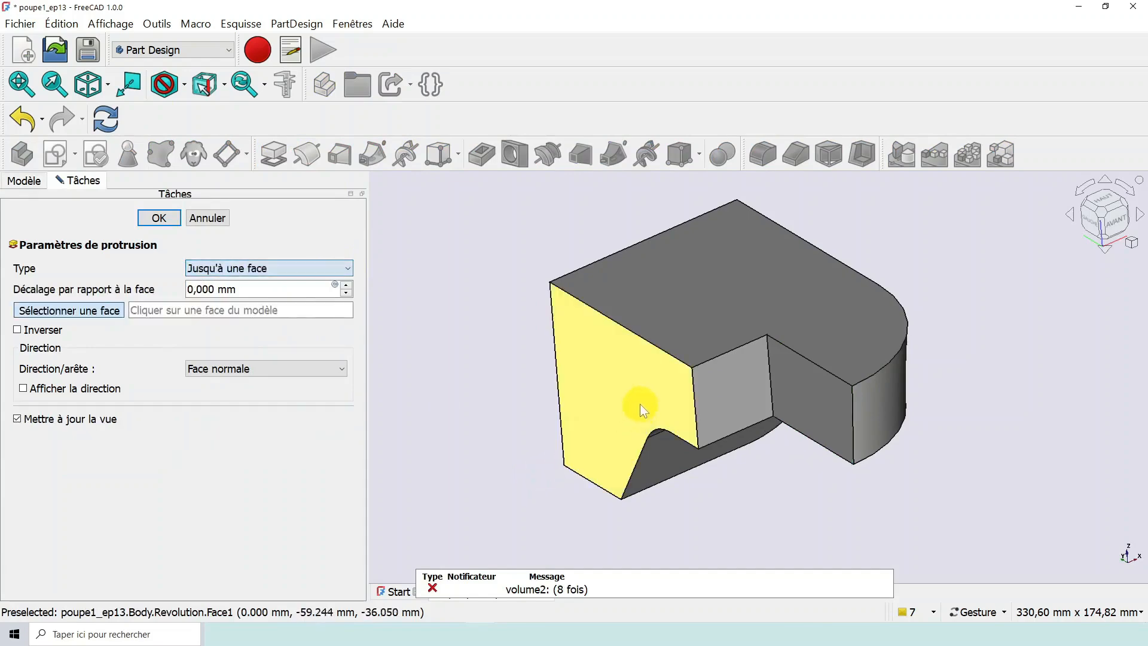
left_click(640, 404)
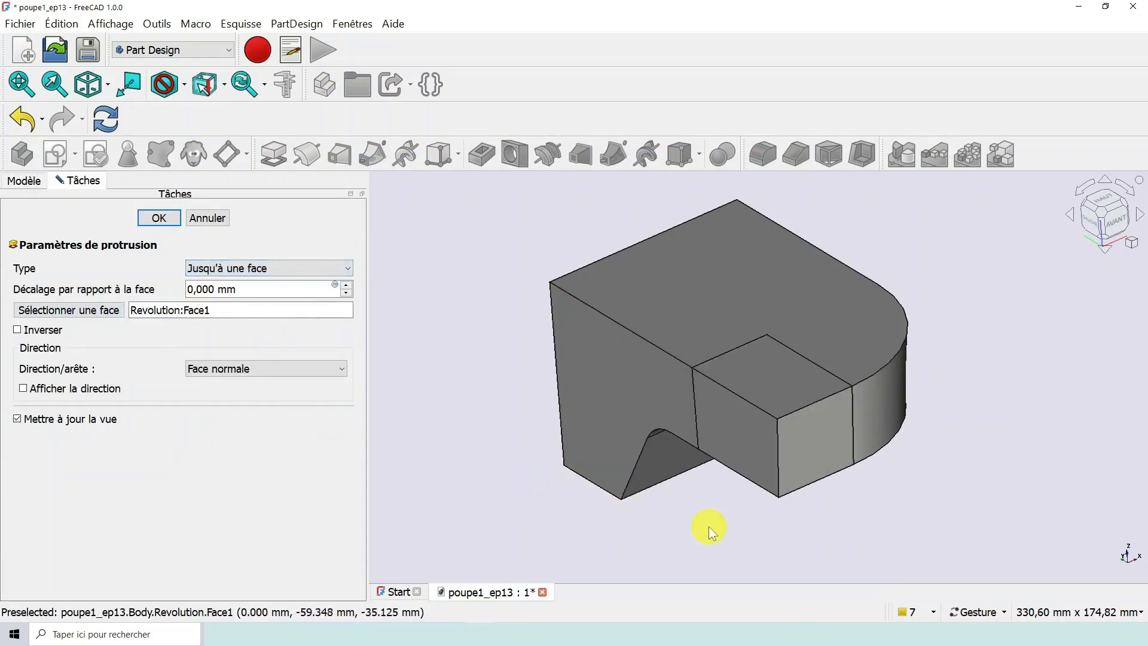
left_click_drag(703, 529, 687, 510)
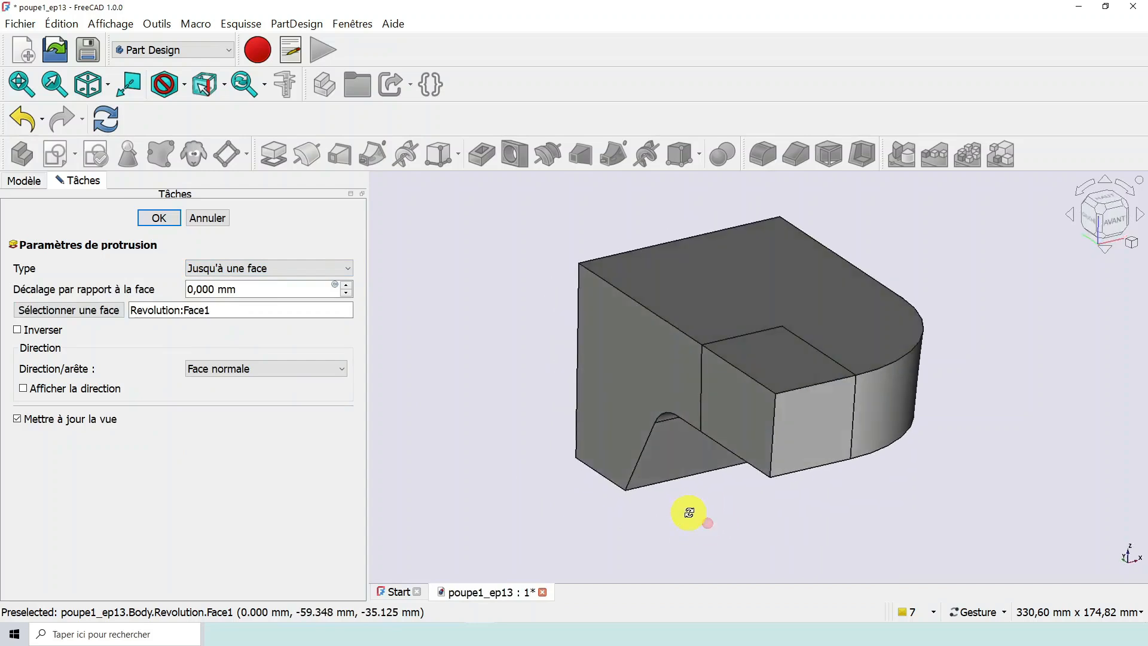
left_click(158, 222)
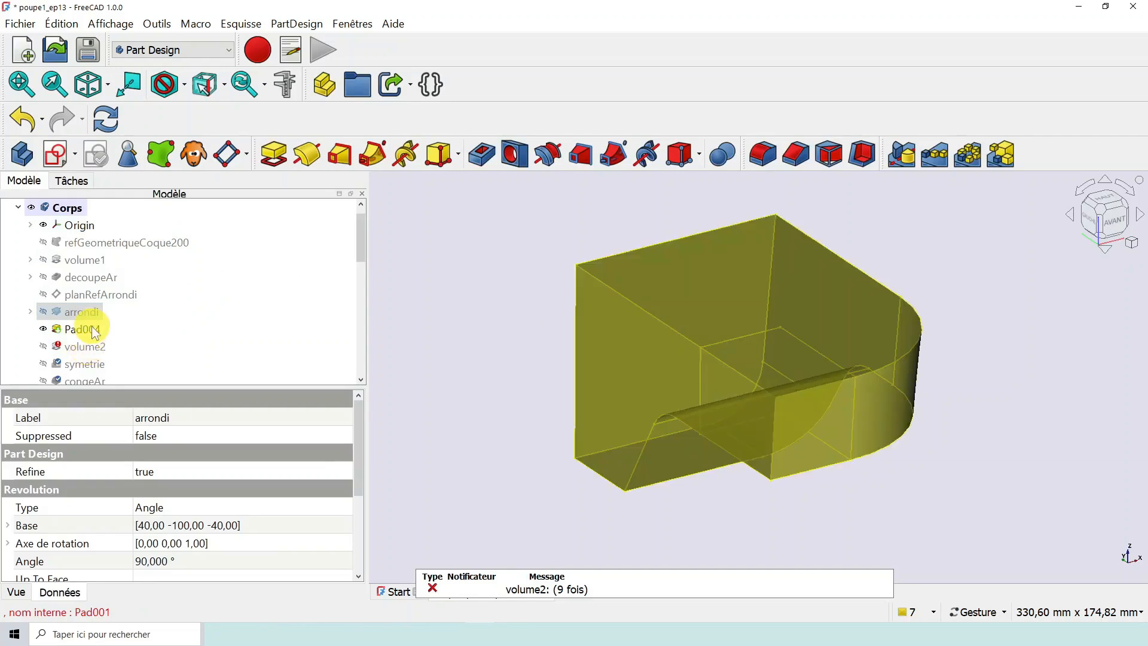
- Rename the new pad after arrondi as volume2bis
left_click(91, 327)
right_click(92, 328)
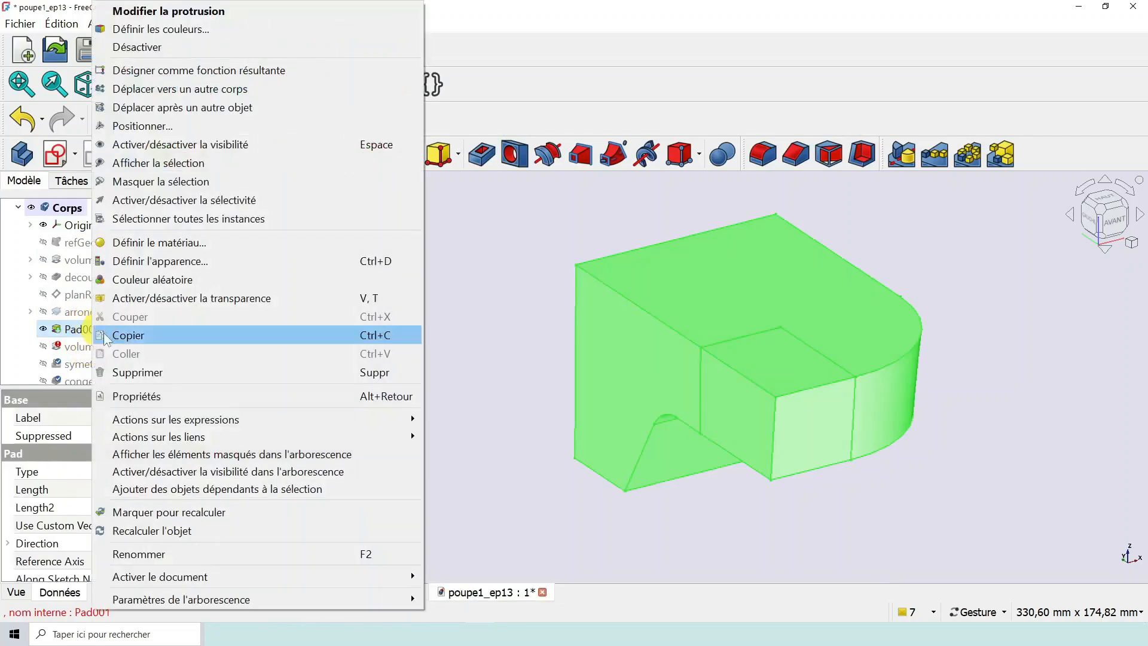
left_click(138, 554)
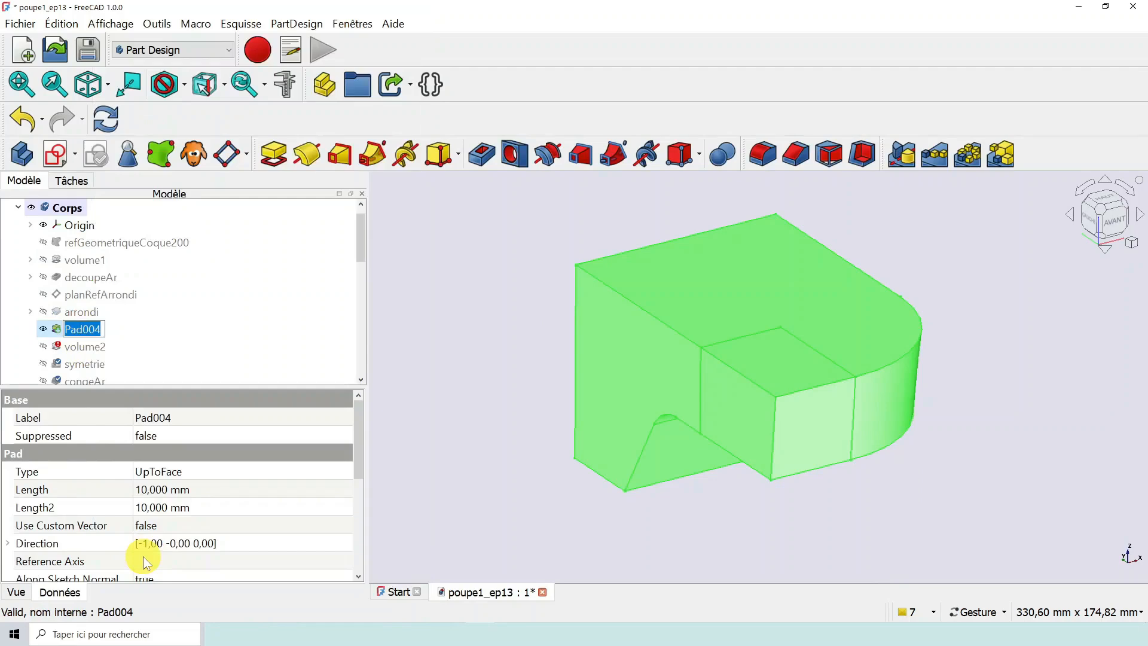
type("volu")
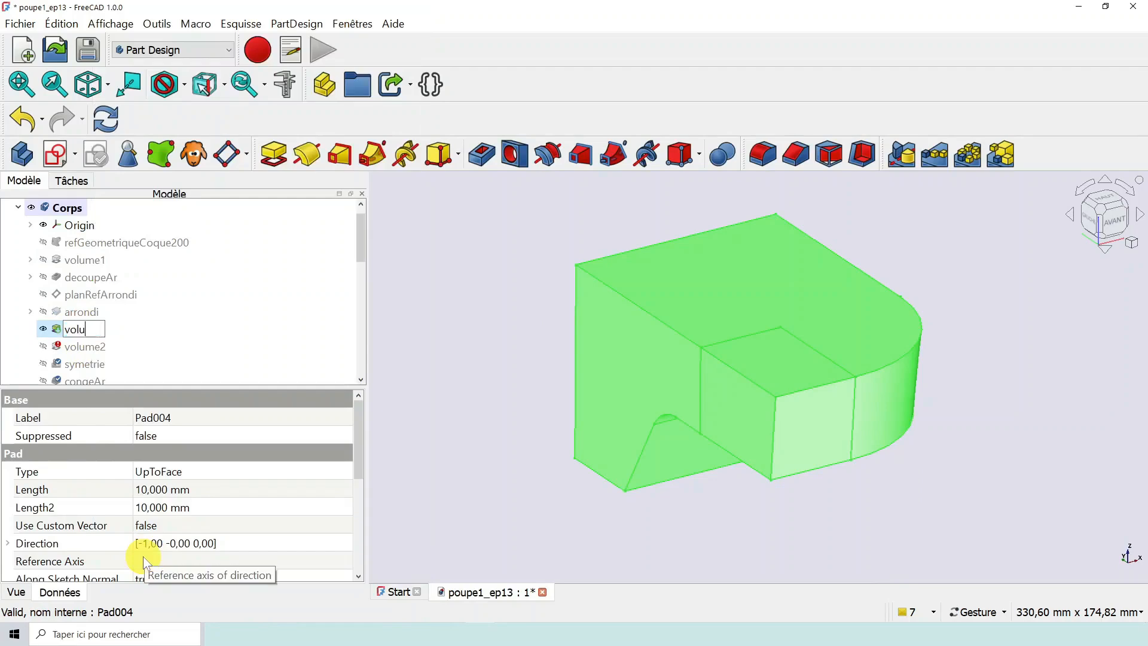
type("me2bis")
key("Return")
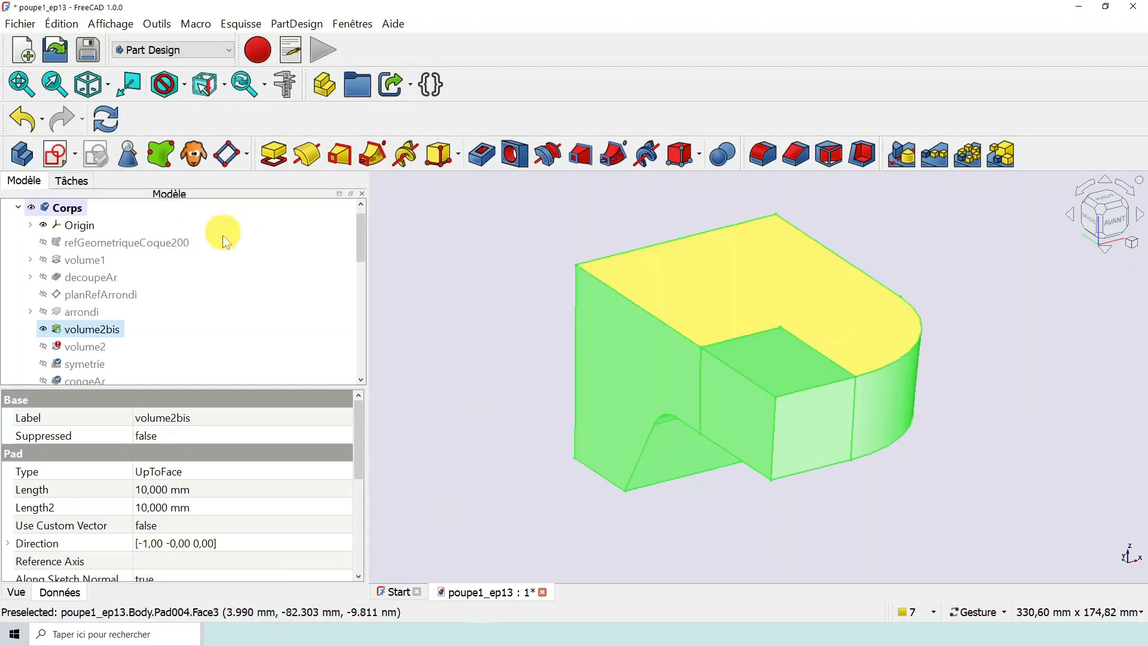
- Set the Refine property of the volume2bis pad to true and check the merged faces of the solid
scroll(254, 505, "down", 1)
scroll(251, 499, "down", 2)
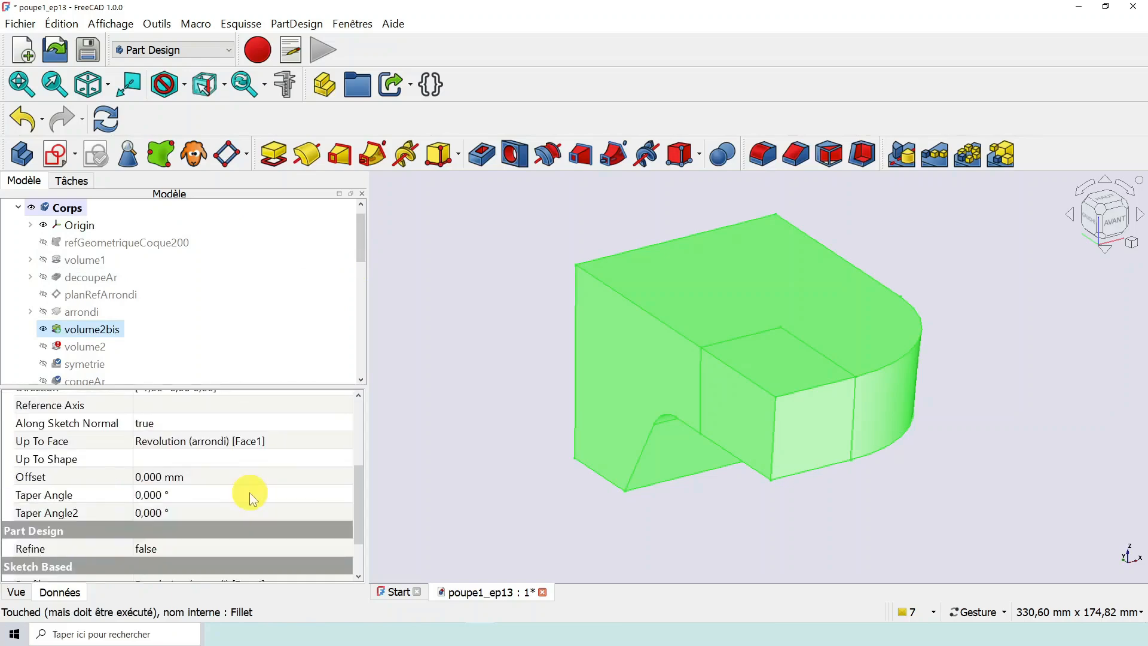
scroll(250, 492, "down", 1)
left_click(207, 496)
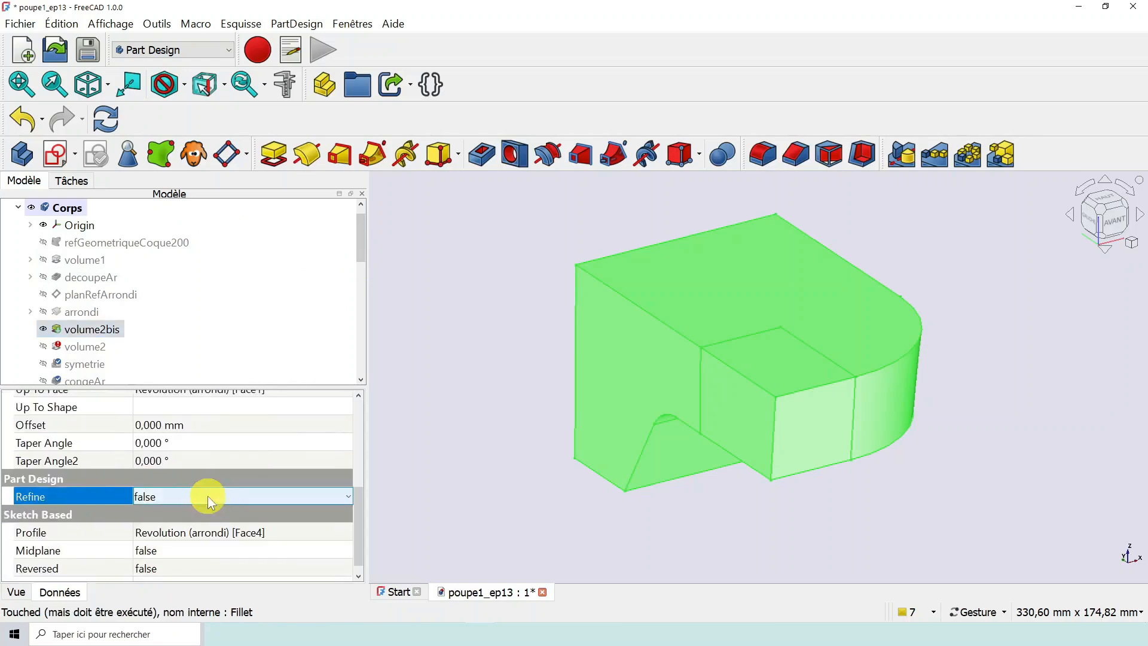
left_click(189, 497)
left_click(177, 527)
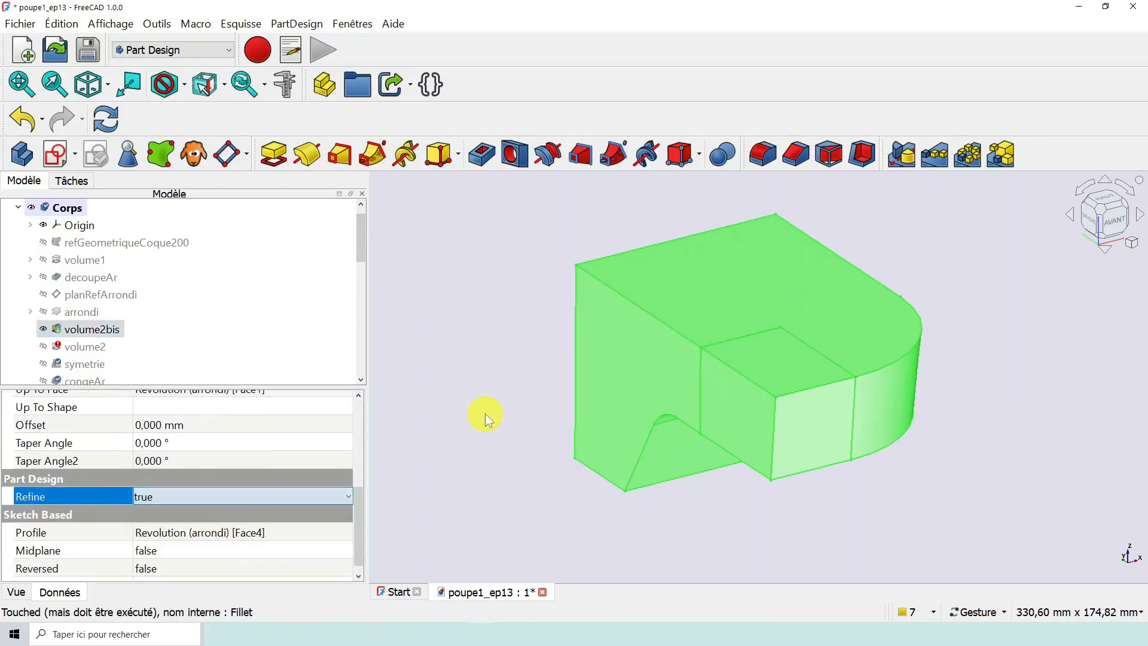
left_click(487, 412)
left_click_drag(538, 351, 556, 371)
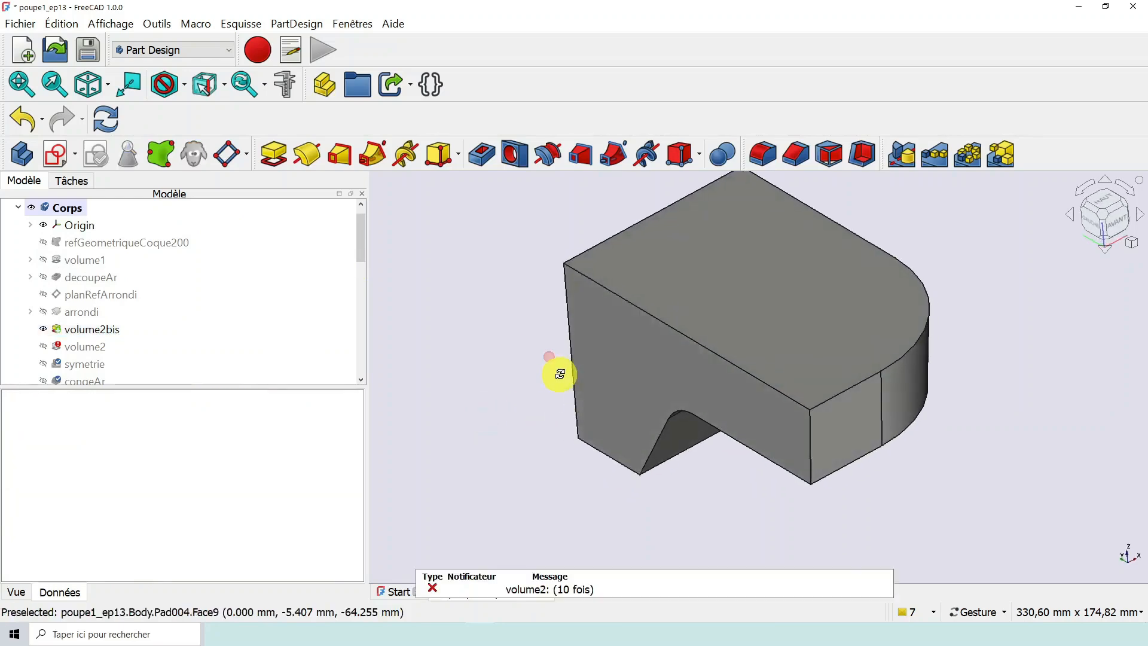
- Show the old volume2 pad in place of volume2bis
right_click(99, 347)
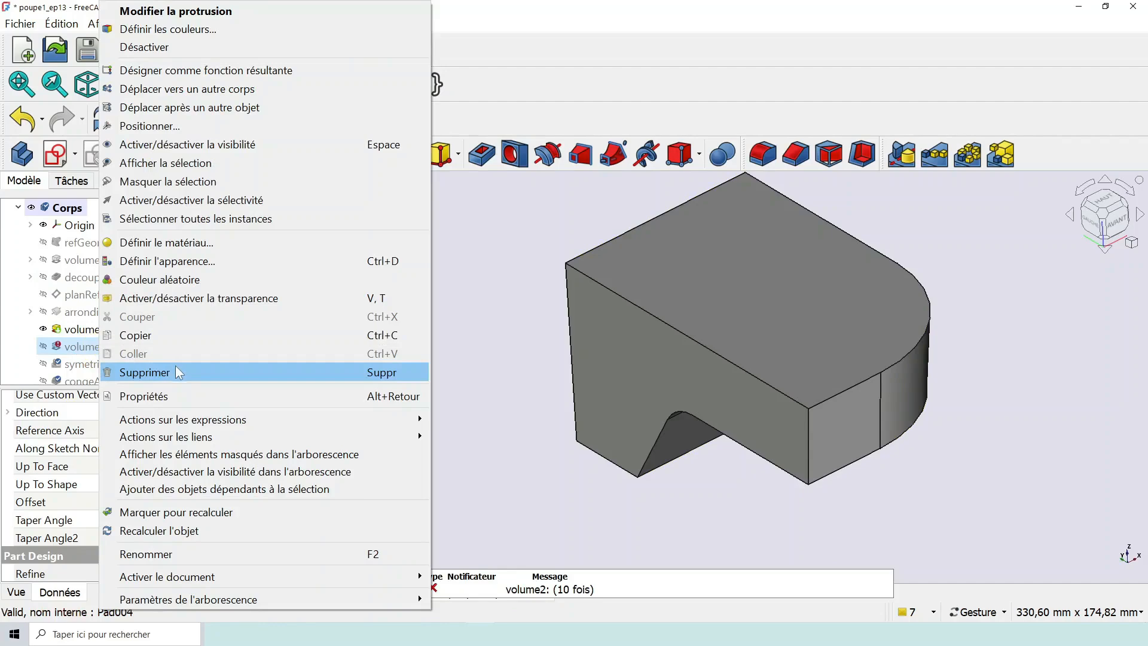
left_click(404, 233)
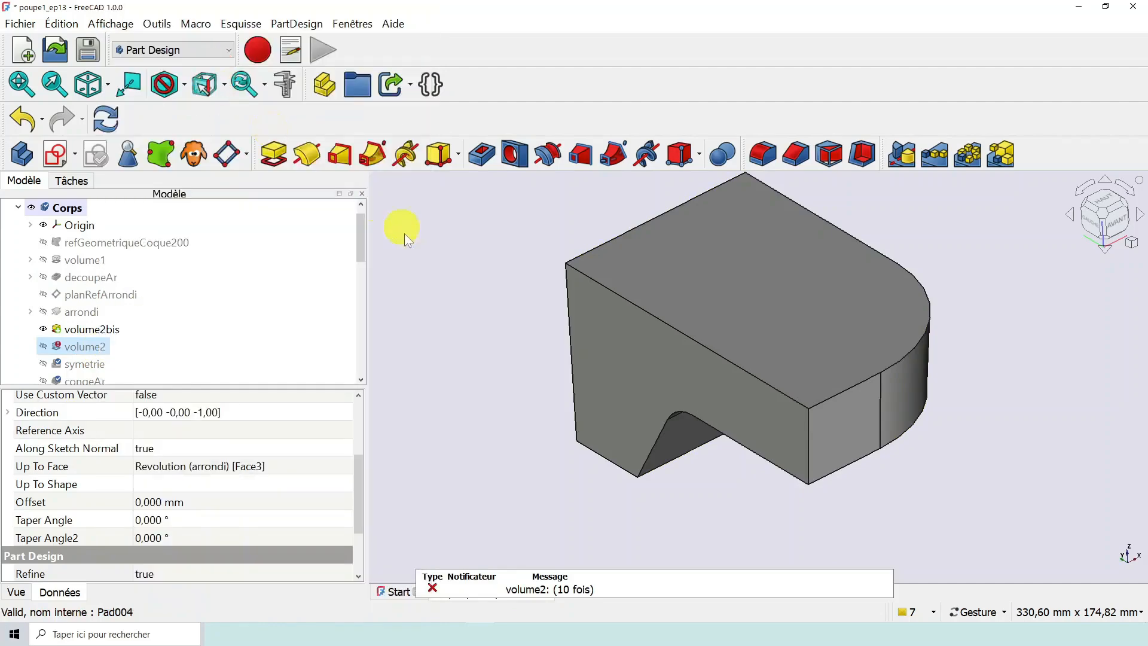
key("space")
scroll(464, 360, "down", 1)
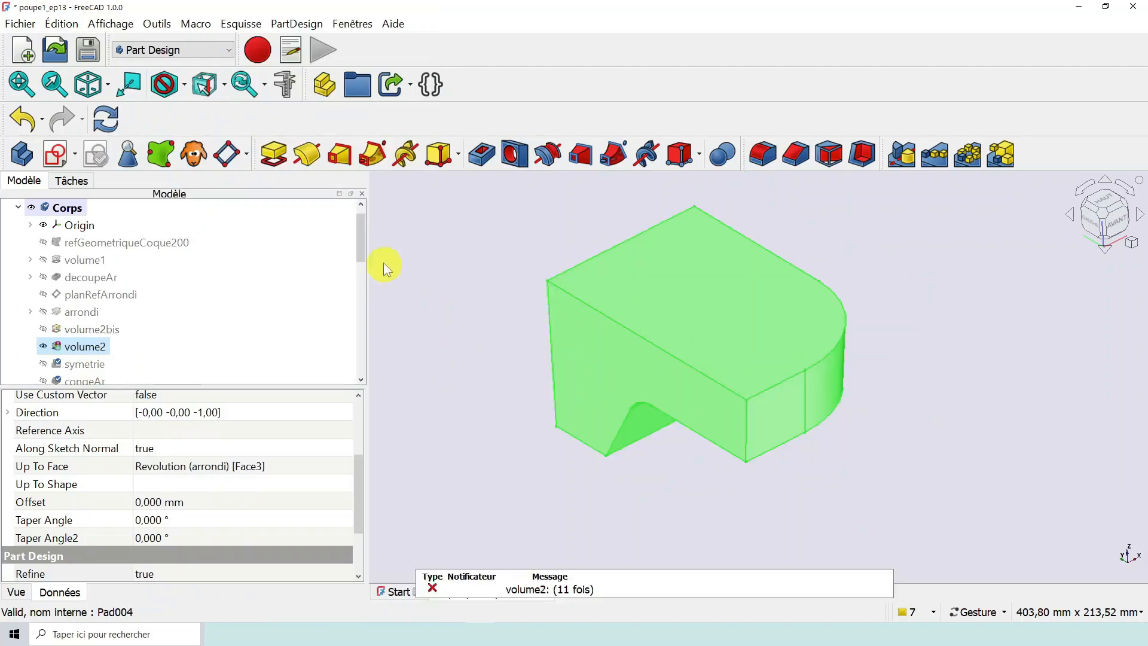
scroll(362, 244, "down", 1)
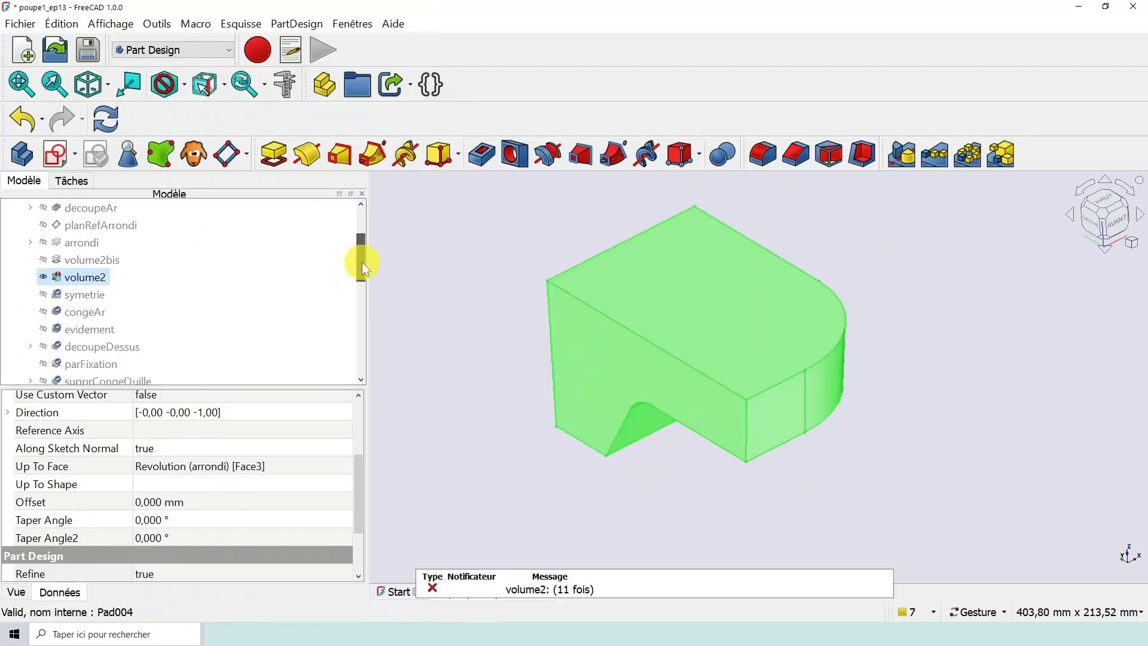
- Try to delete the old volume2 pad, check which objects depend on it, and cancel the deletion
right_click(99, 284)
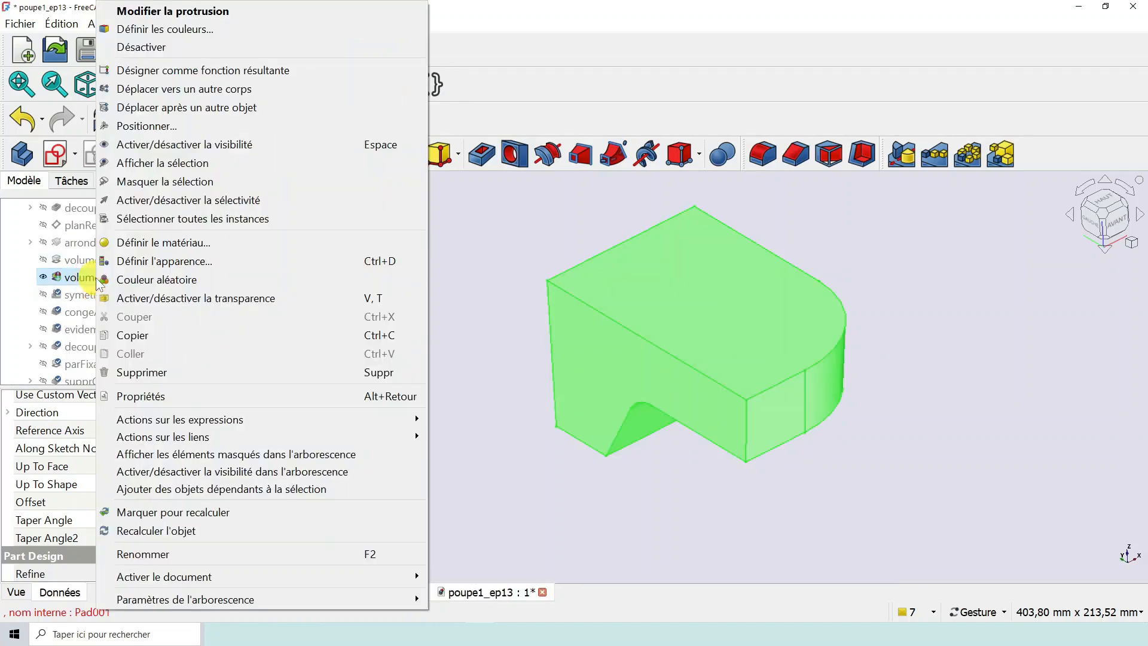
left_click(142, 372)
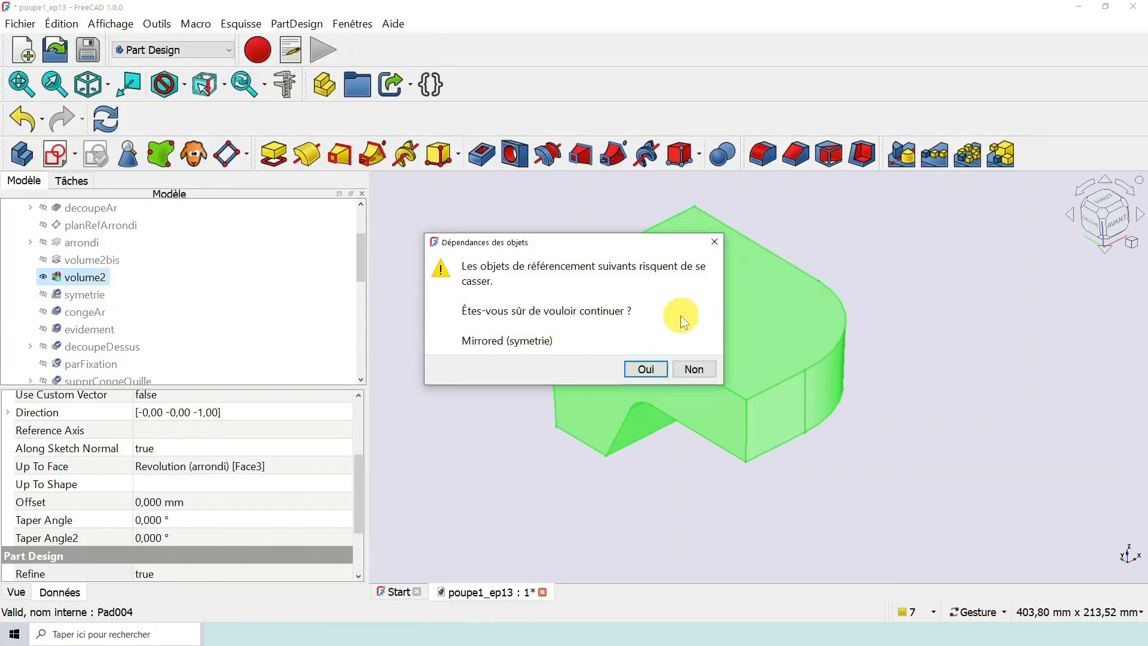
left_click_drag(573, 243, 587, 217)
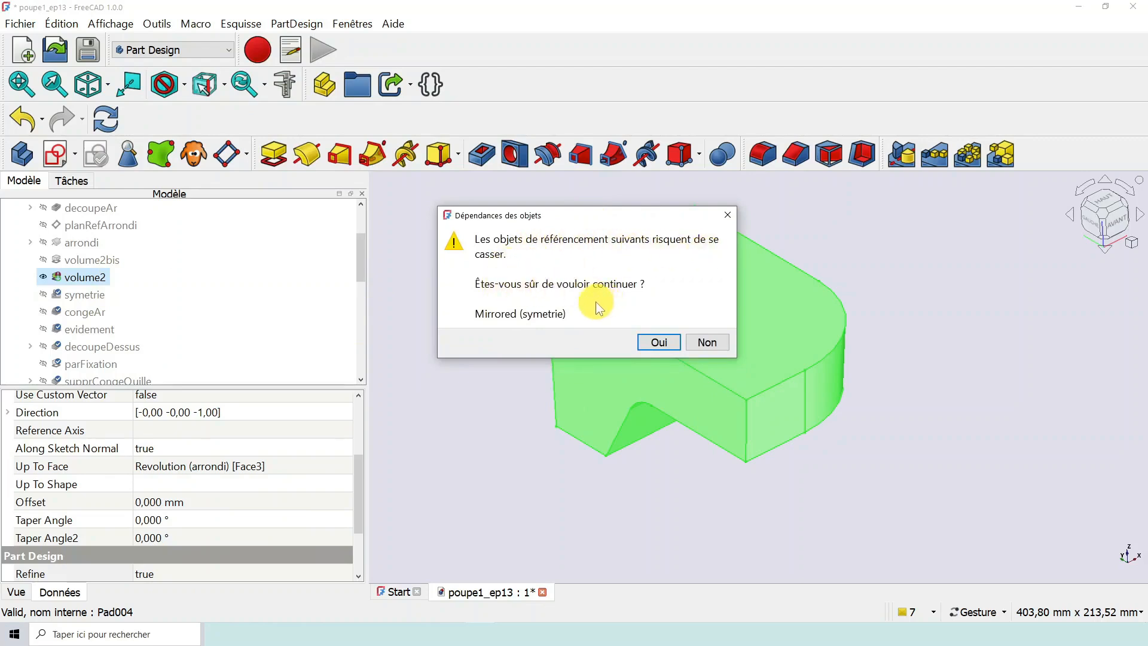
left_click(707, 342)
left_click_drag(359, 246, 359, 256)
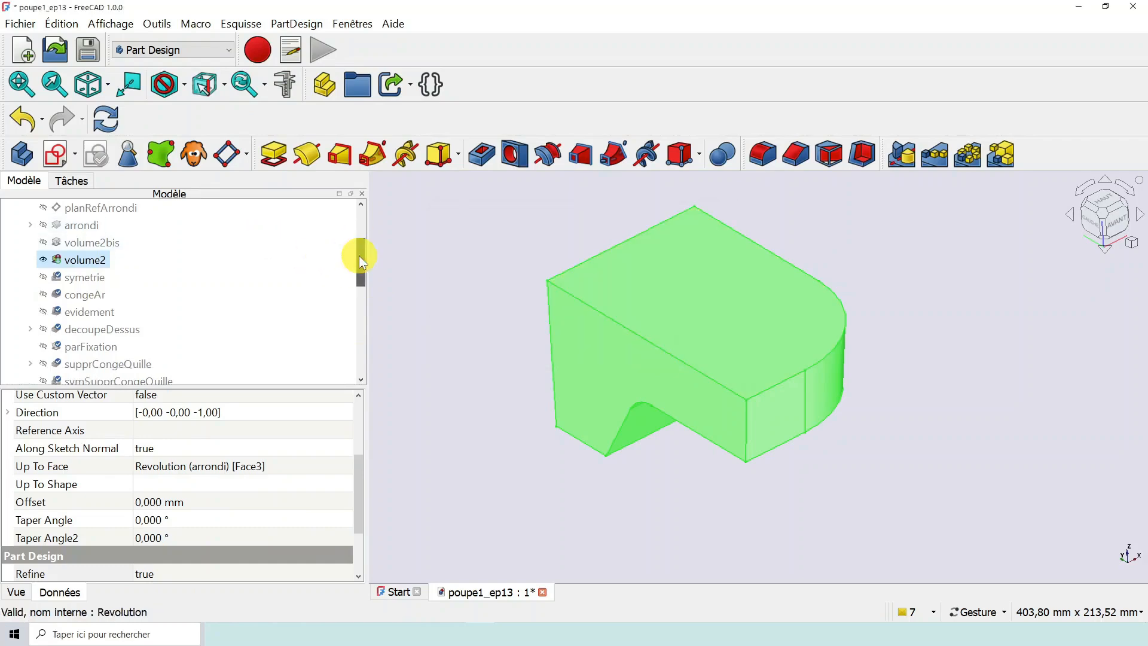
- Designate the symetrie mirror as the body's resulting feature
right_click(87, 279)
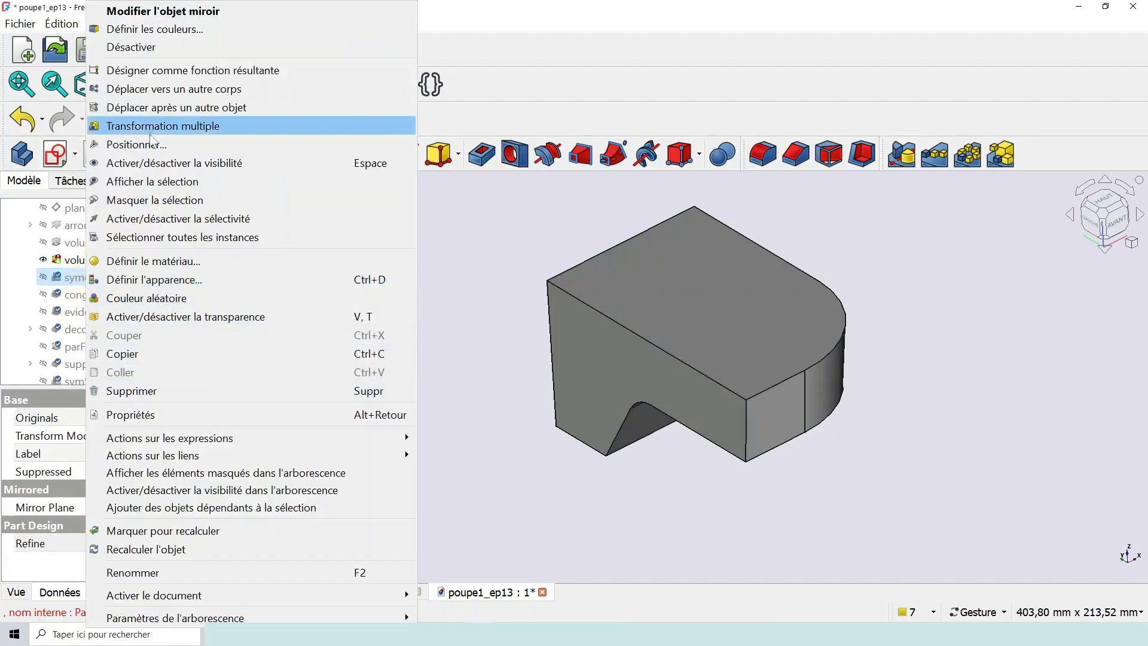
left_click(167, 74)
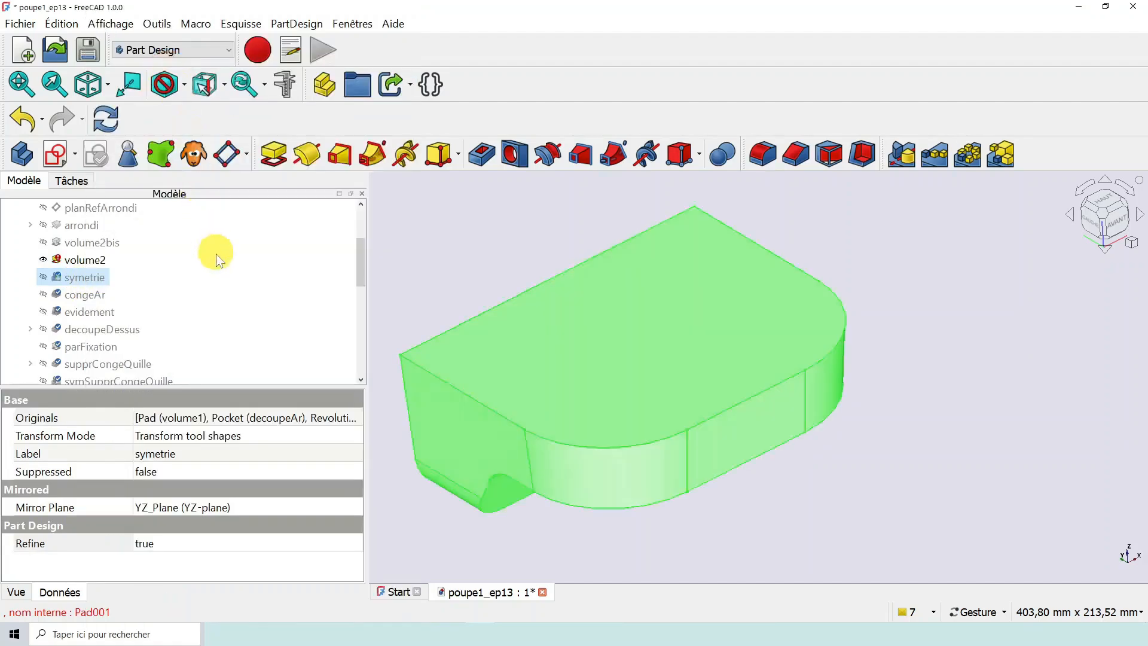
left_click_drag(359, 270, 360, 274)
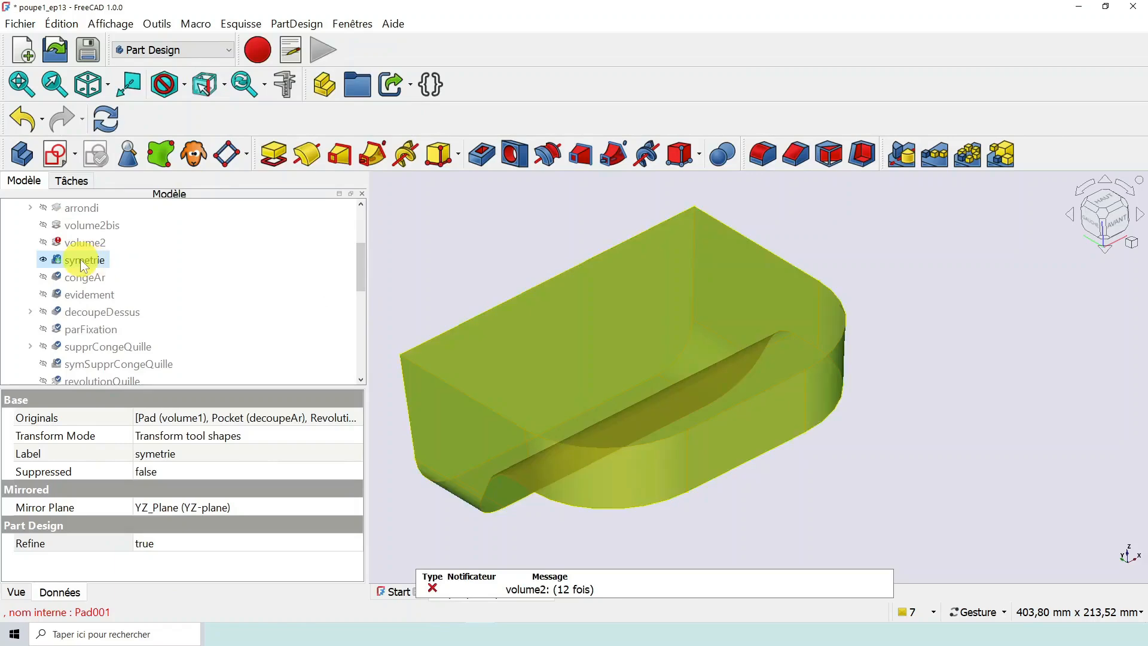
- Remove the old volume2 pad from the features mirrored by symetrie and validate the edit
double_click(82, 261)
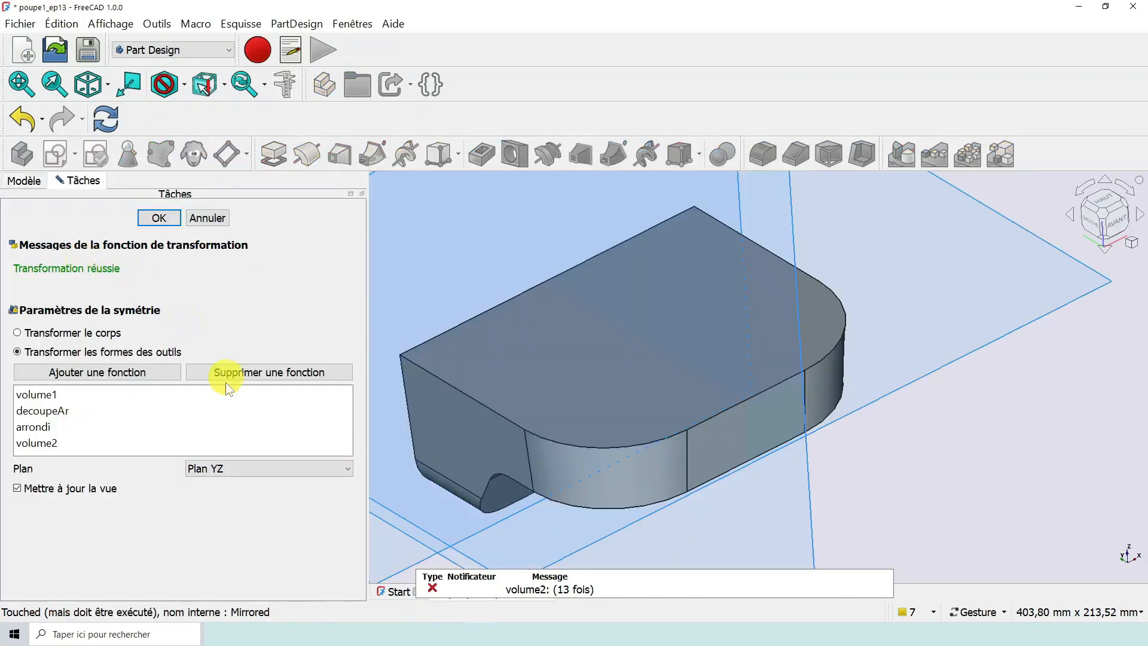
scroll(641, 443, "down", 2)
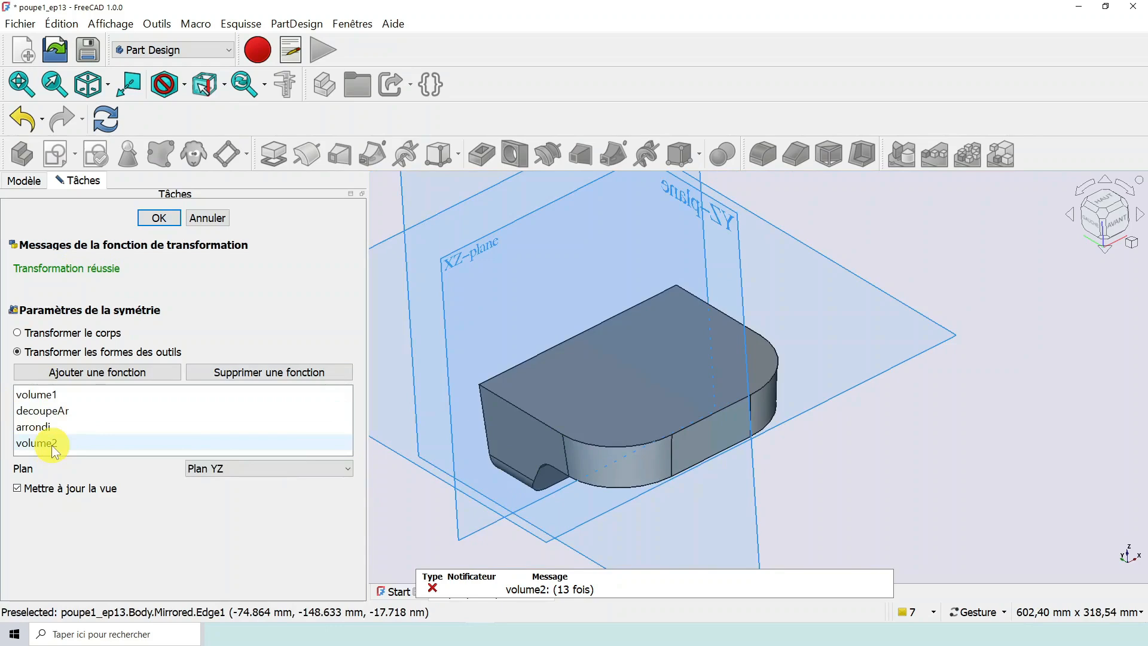
scroll(535, 353, "down", 3)
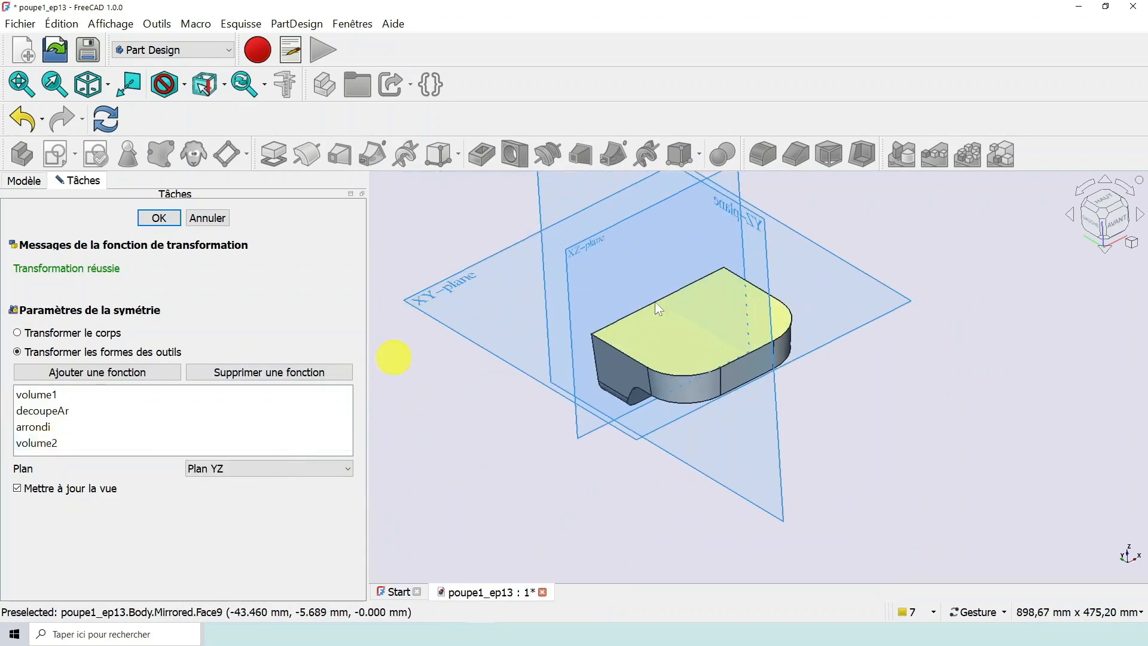
left_click(35, 439)
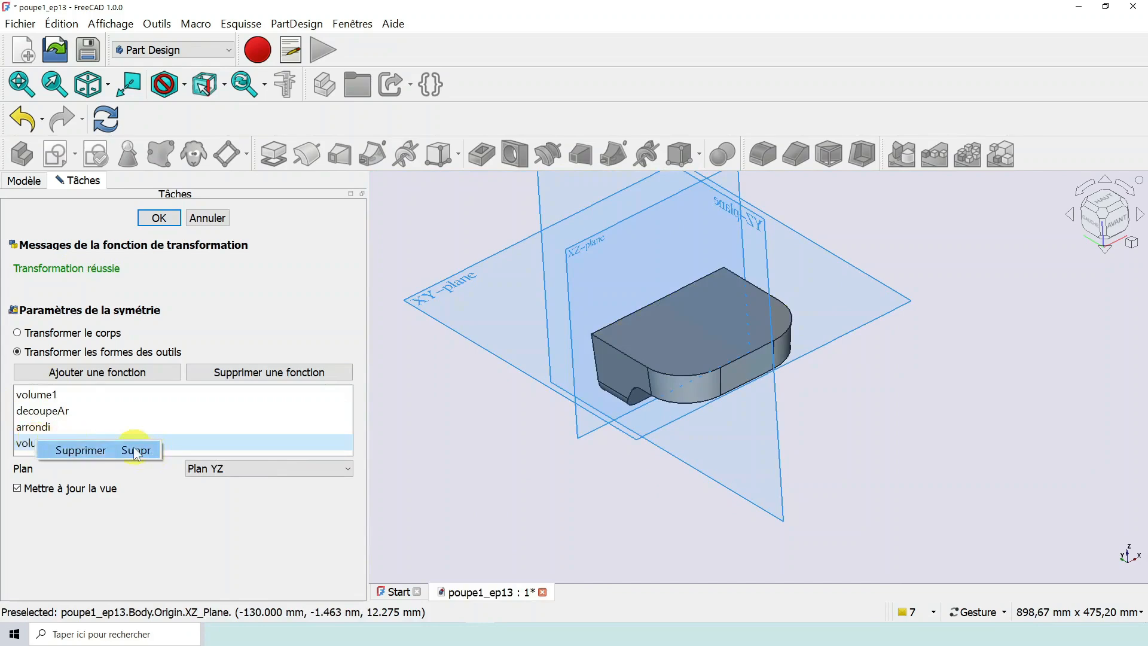
left_click(134, 448)
left_click(157, 217)
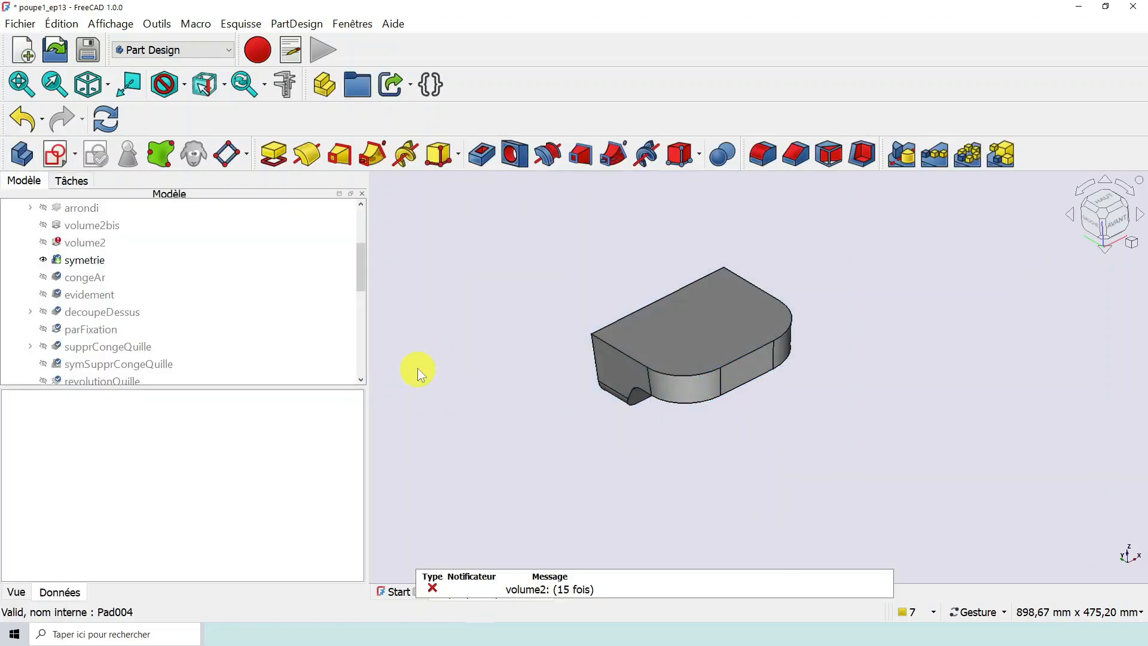
- Add volume2bis to the features mirrored by symetrie and recompute the document
right_click(91, 260)
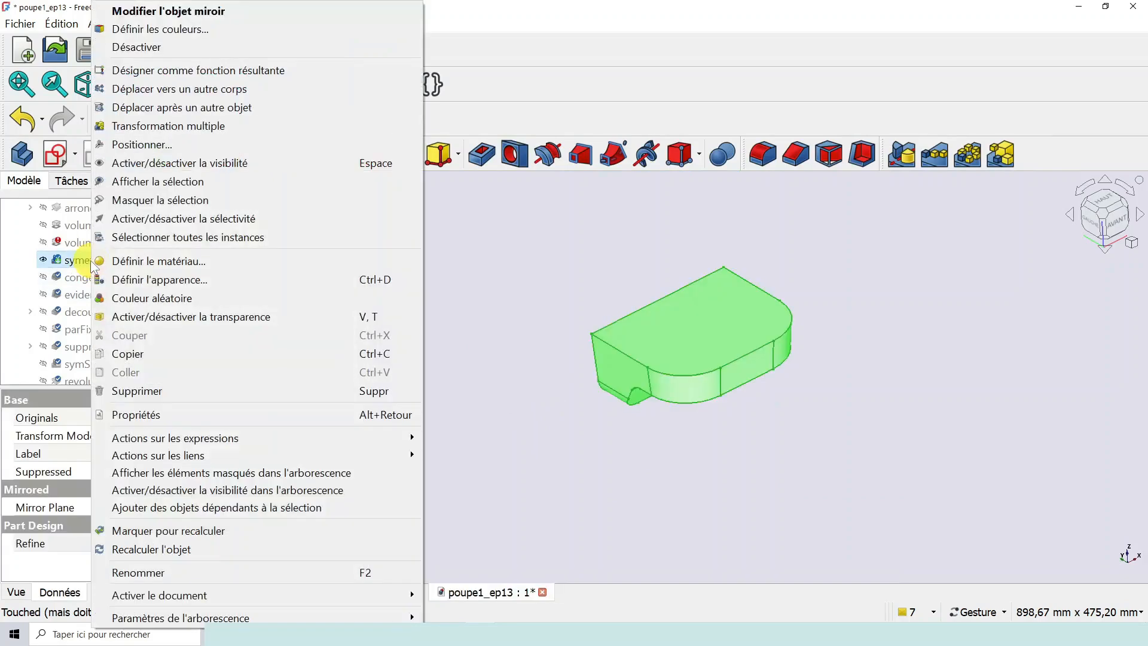
left_click(73, 260)
double_click(73, 261)
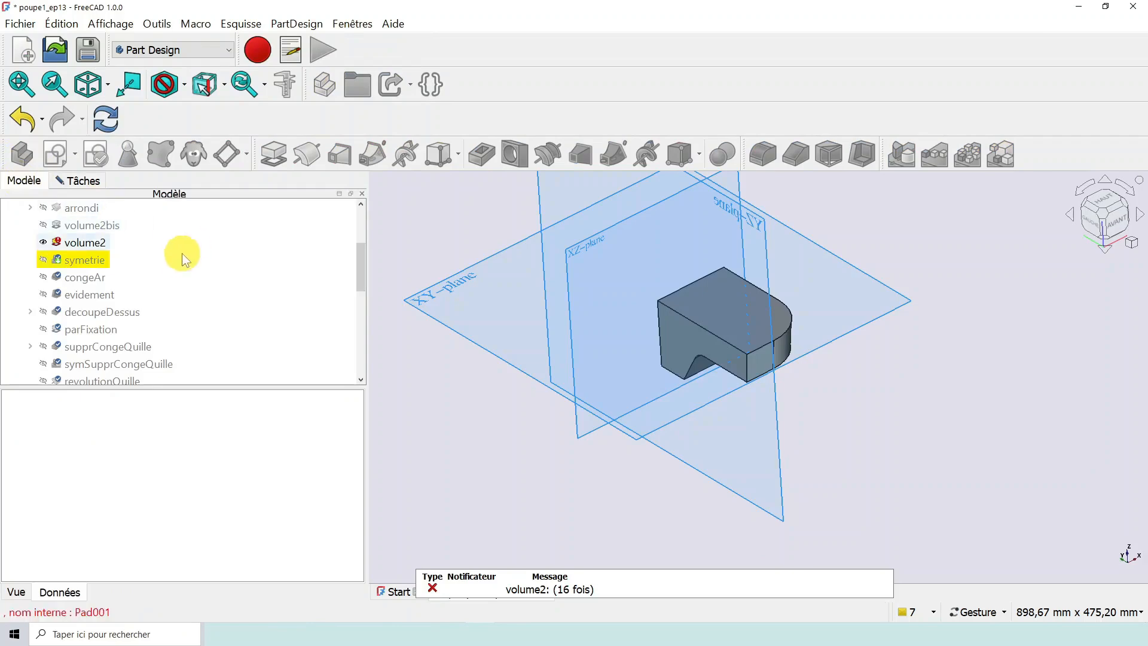
scroll(171, 265, "up", 1)
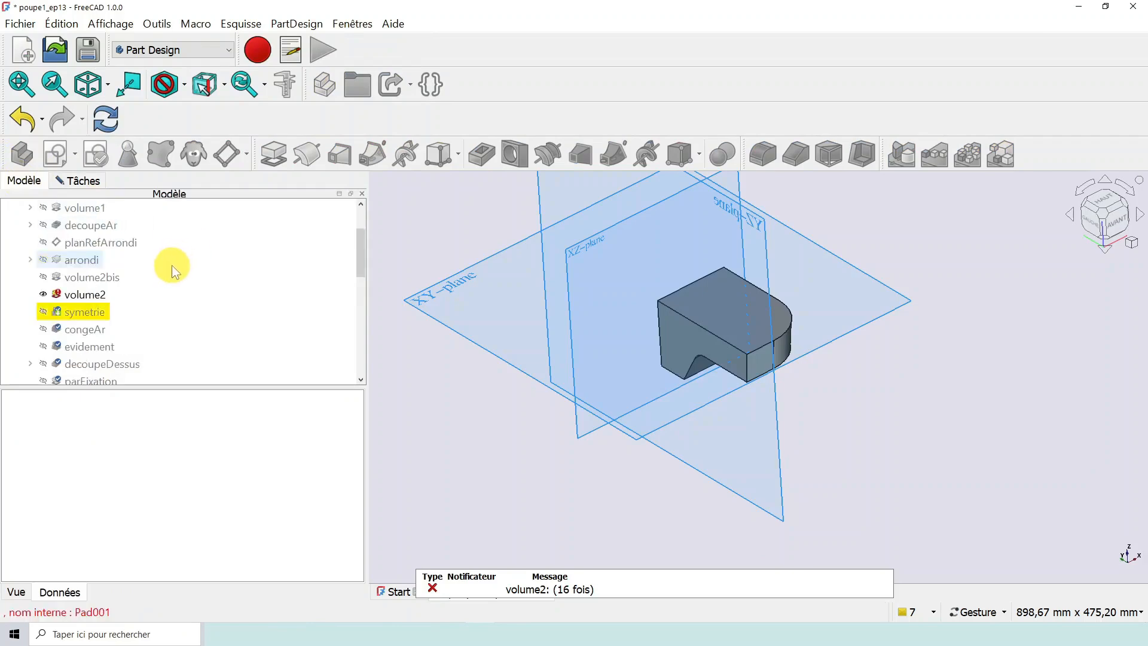
left_click(108, 277)
left_click(78, 181)
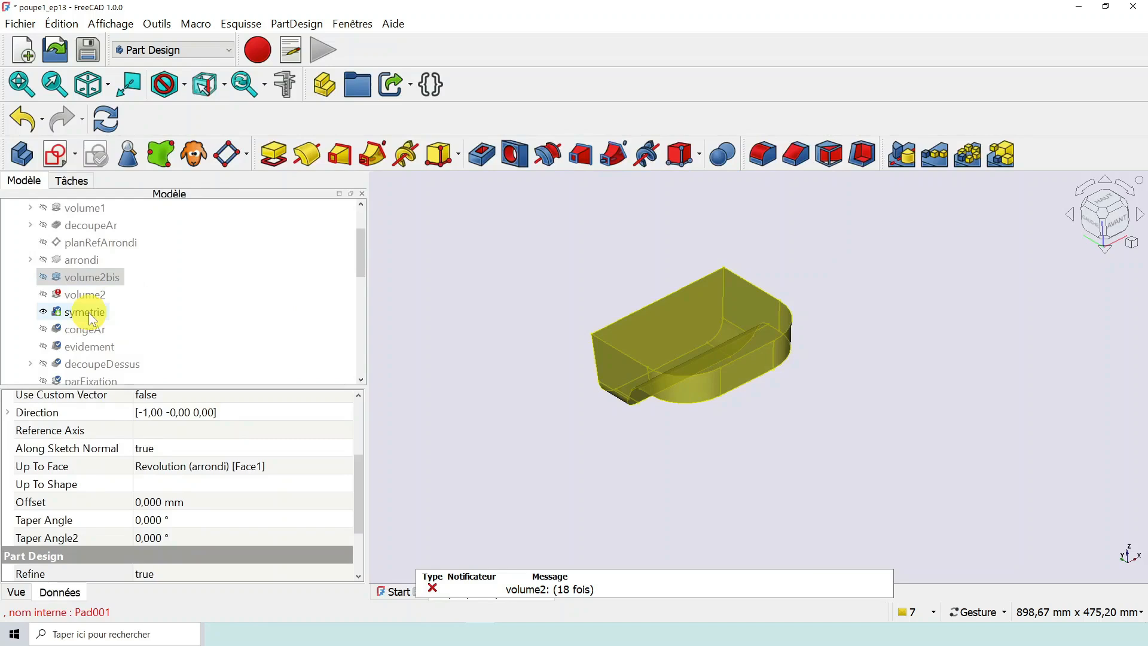
left_click(105, 119)
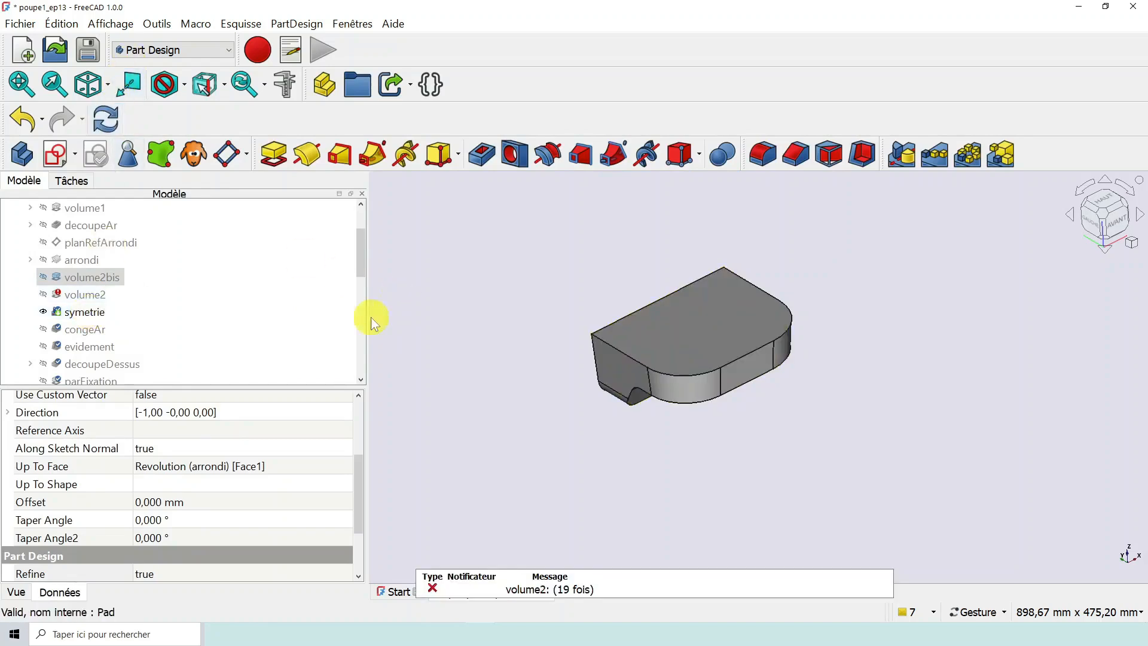
- Delete the faulty volume2 pad from the body, accepting the effect on its dependent objects
left_click(72, 296)
right_click(70, 294)
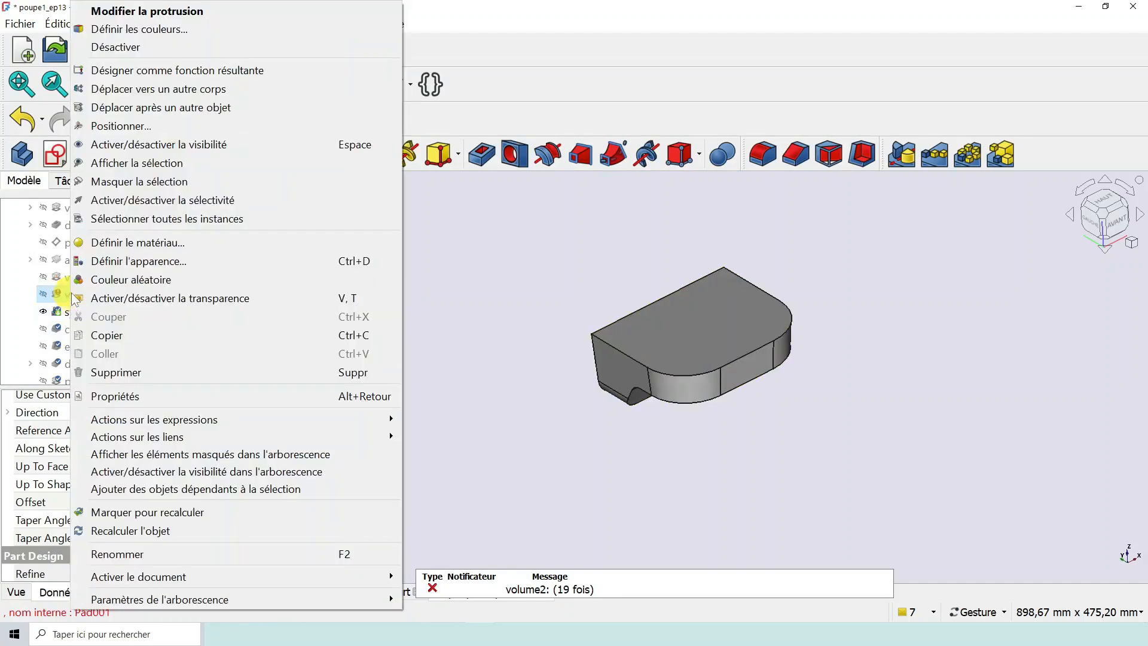
left_click(127, 372)
left_click(634, 368)
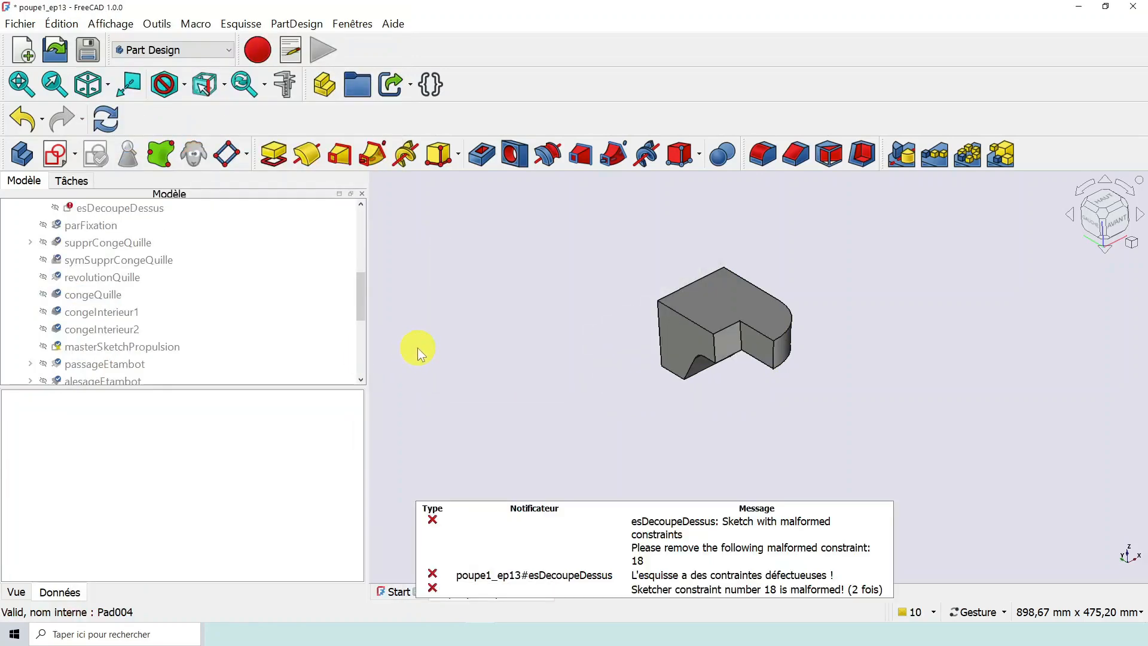
- Show the symetrie mirror in place of the arrondi revolution
left_click_drag(361, 314, 360, 260)
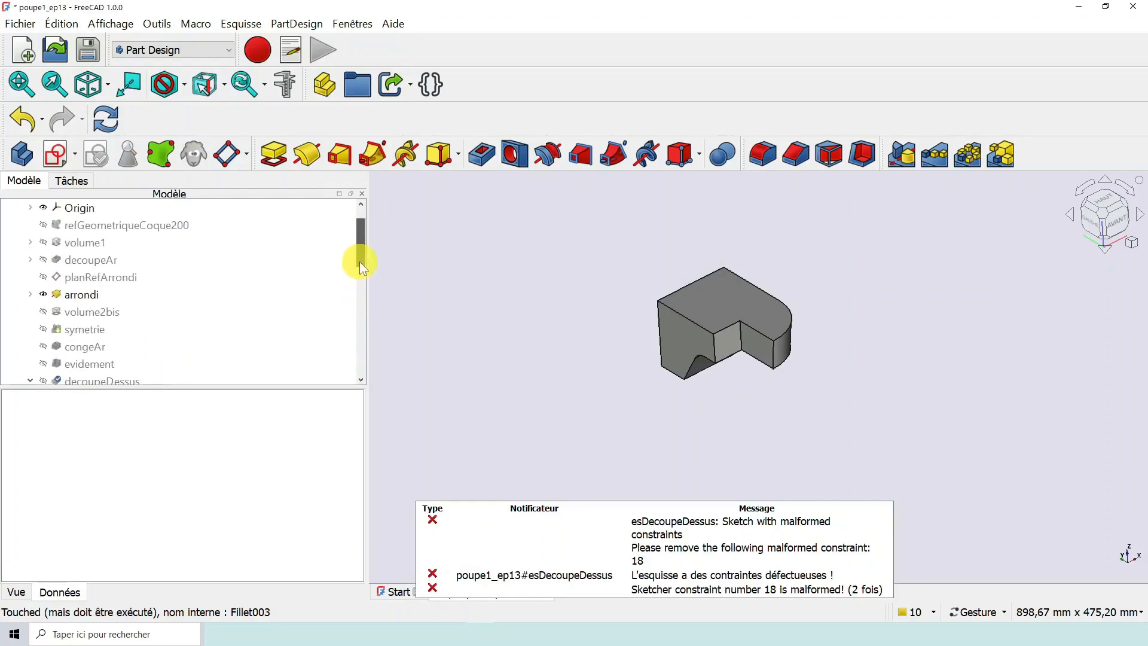
left_click(103, 329)
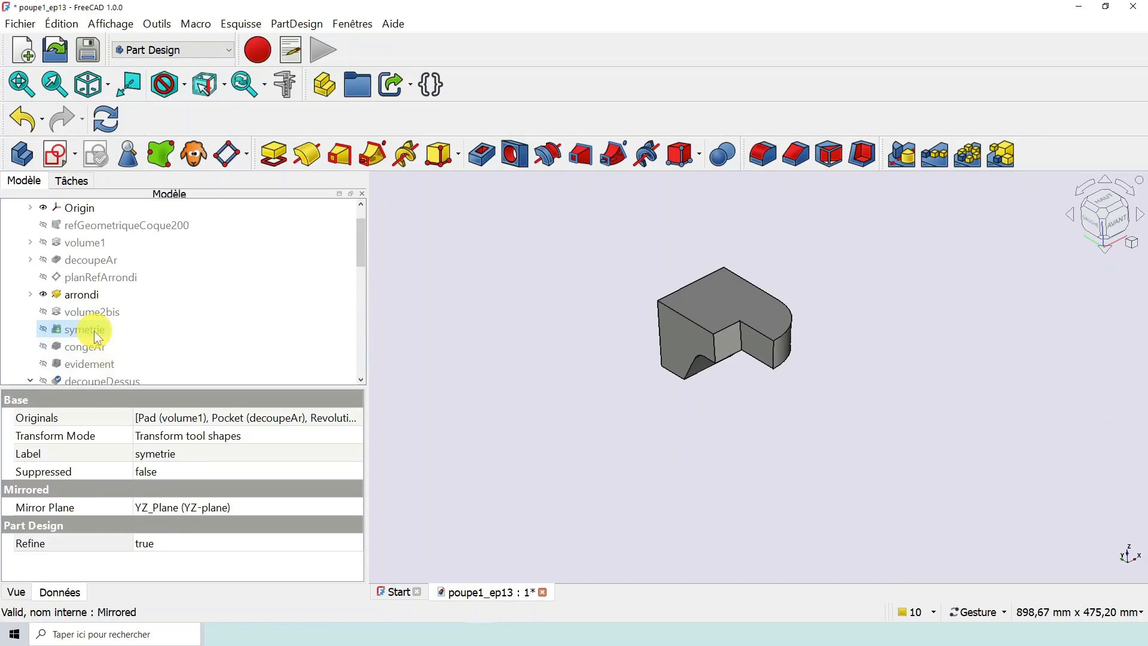
left_click(43, 329)
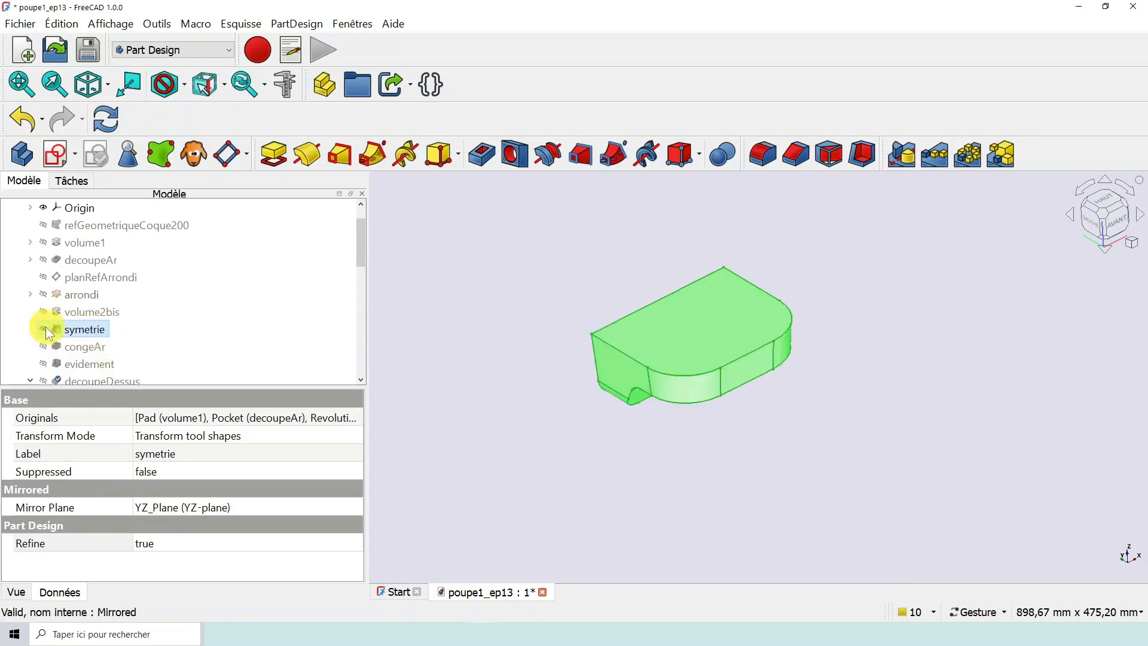
left_click(481, 375)
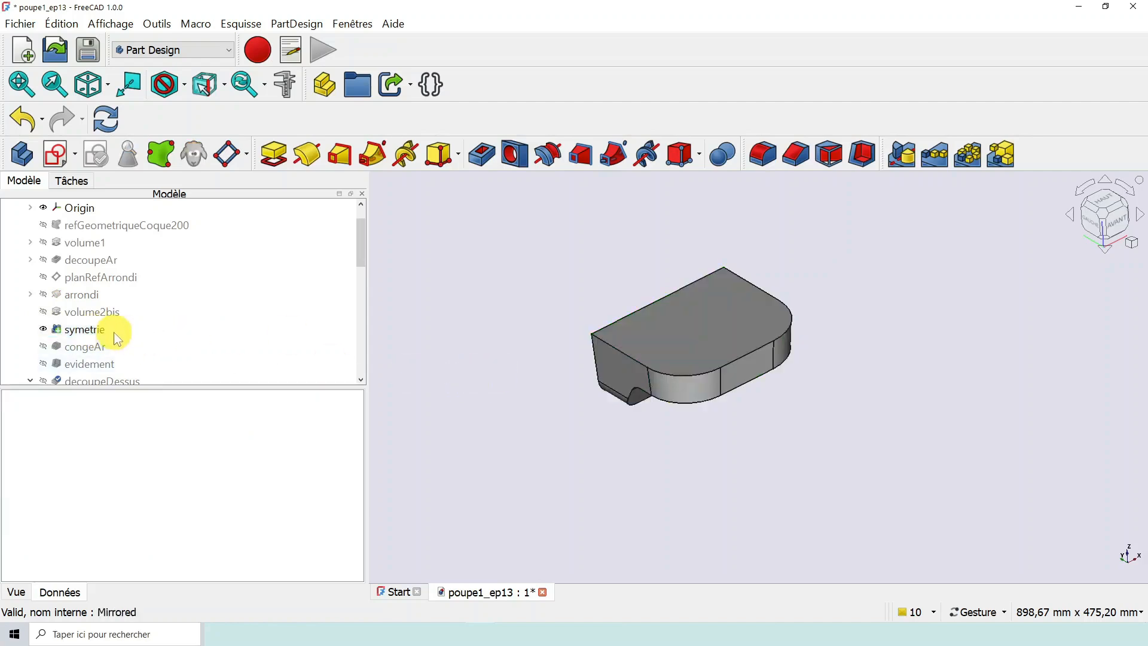
- Examine the mirrored stern solid from several angles and its place among the neighbouring features in the model tree
scroll(88, 340, "up", 1)
scroll(87, 339, "down", 1)
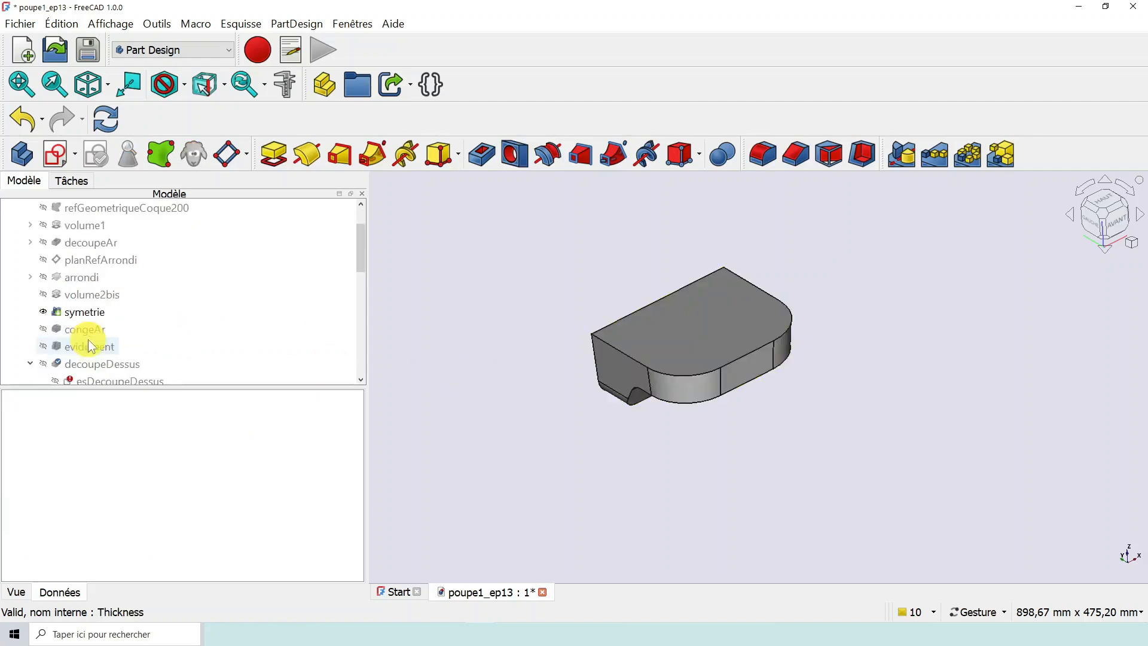
left_click(267, 328)
left_click(117, 296)
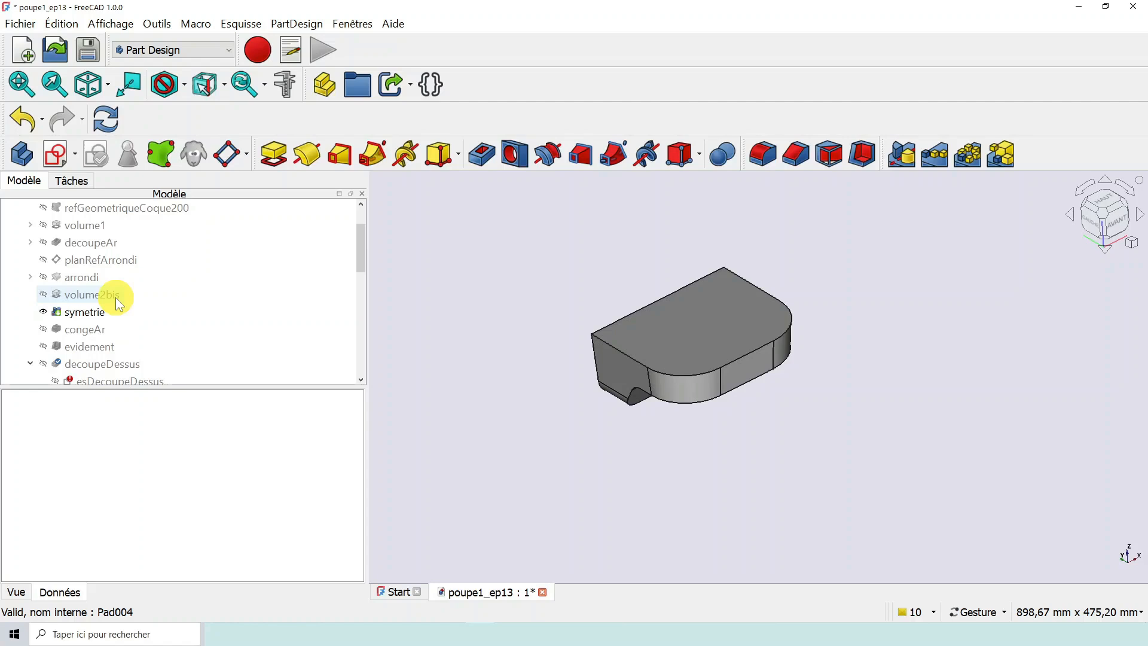
left_click(106, 309)
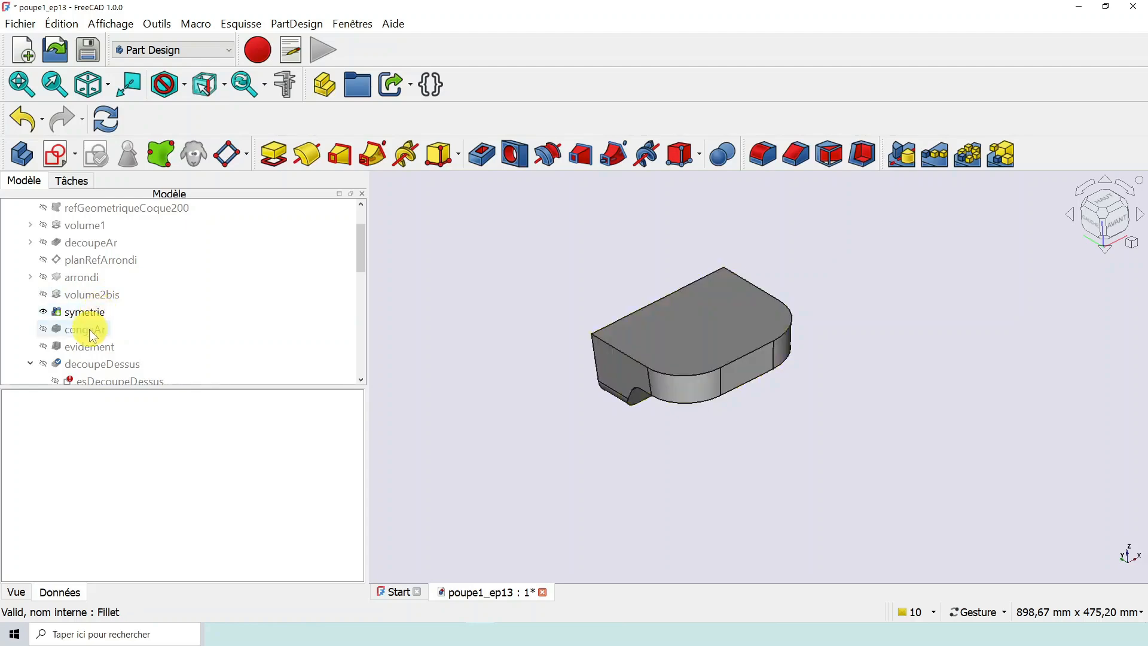
left_click_drag(621, 462, 669, 338)
scroll(670, 337, "up", 5)
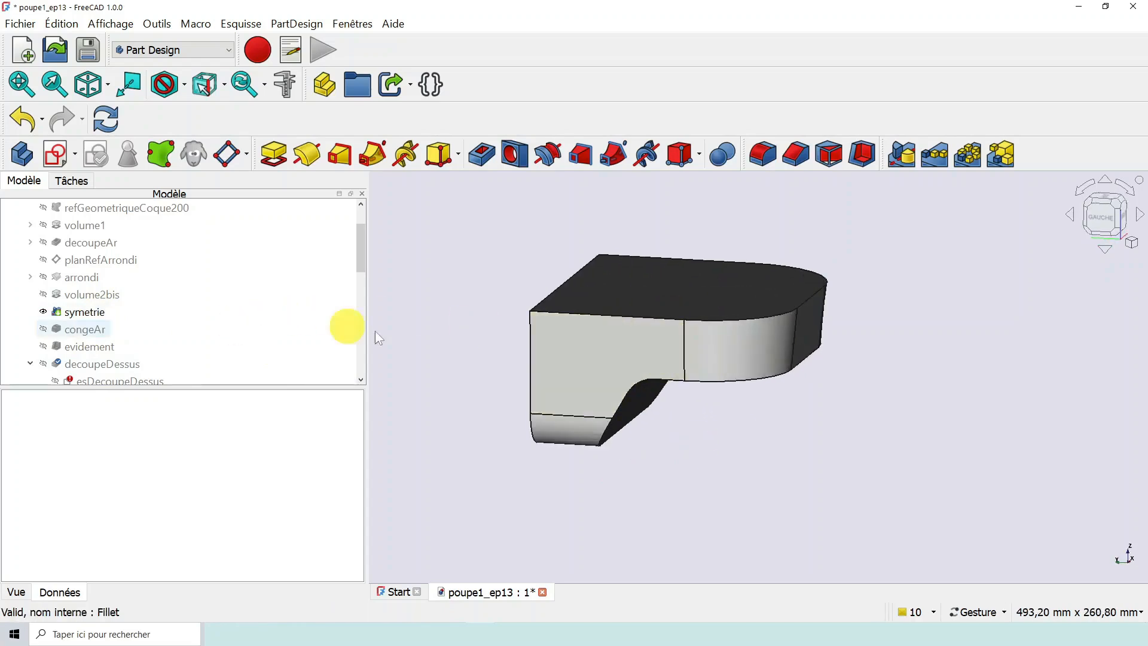
left_click_drag(504, 367, 464, 413)
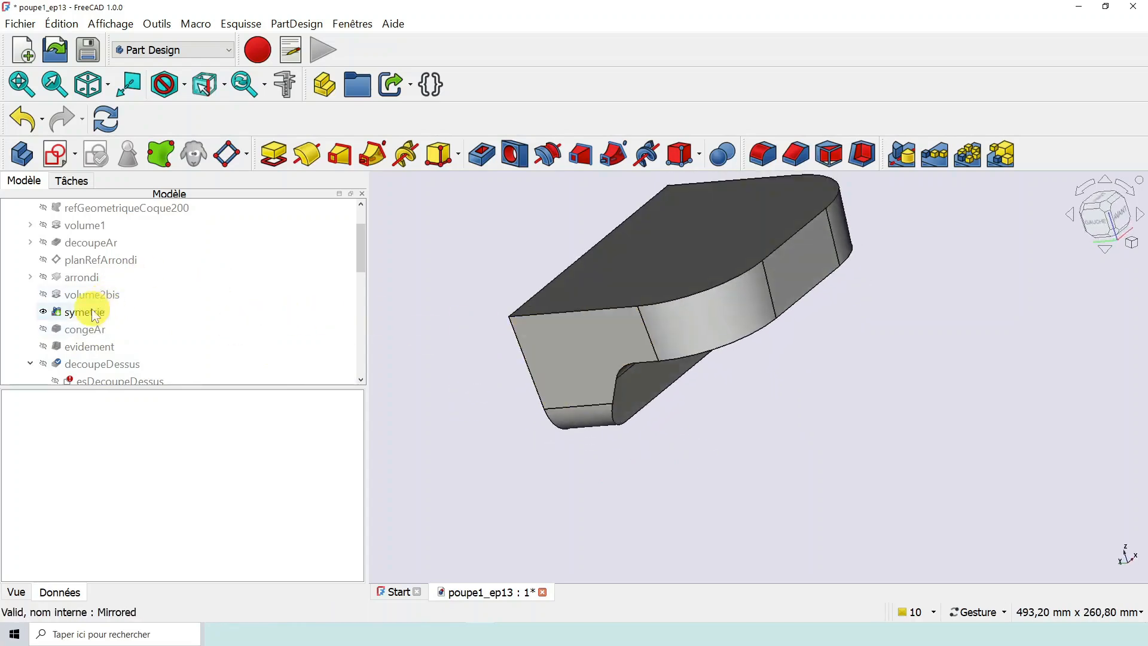
left_click_drag(595, 274, 671, 263)
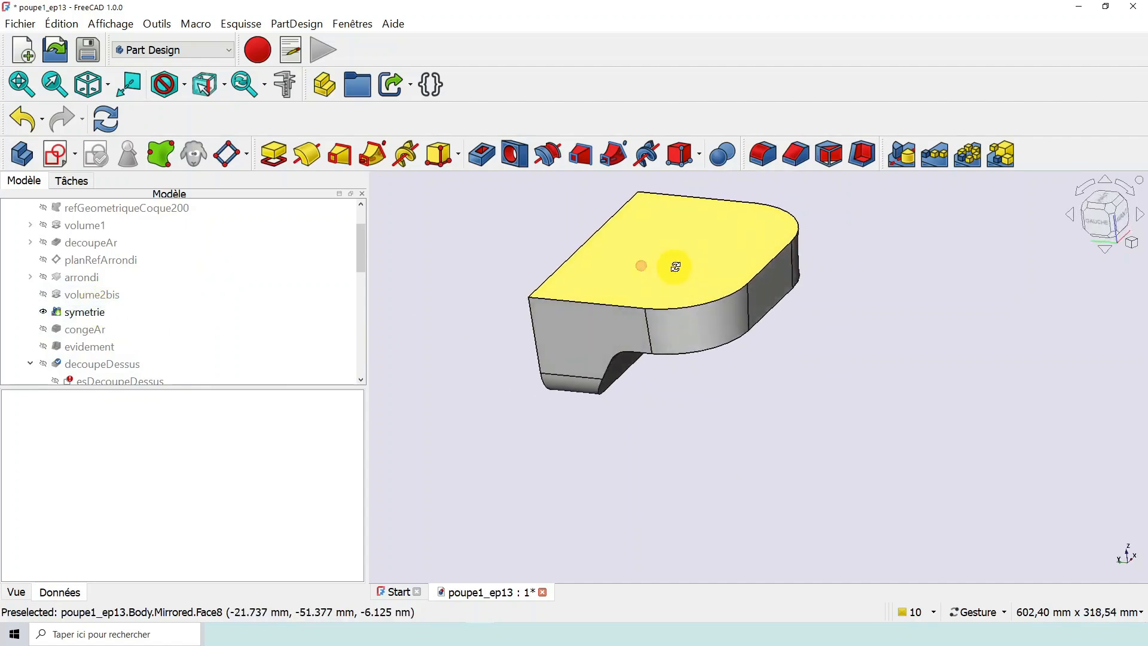
- Designate the congeAr fillet as the body's resulting feature
left_click(83, 328)
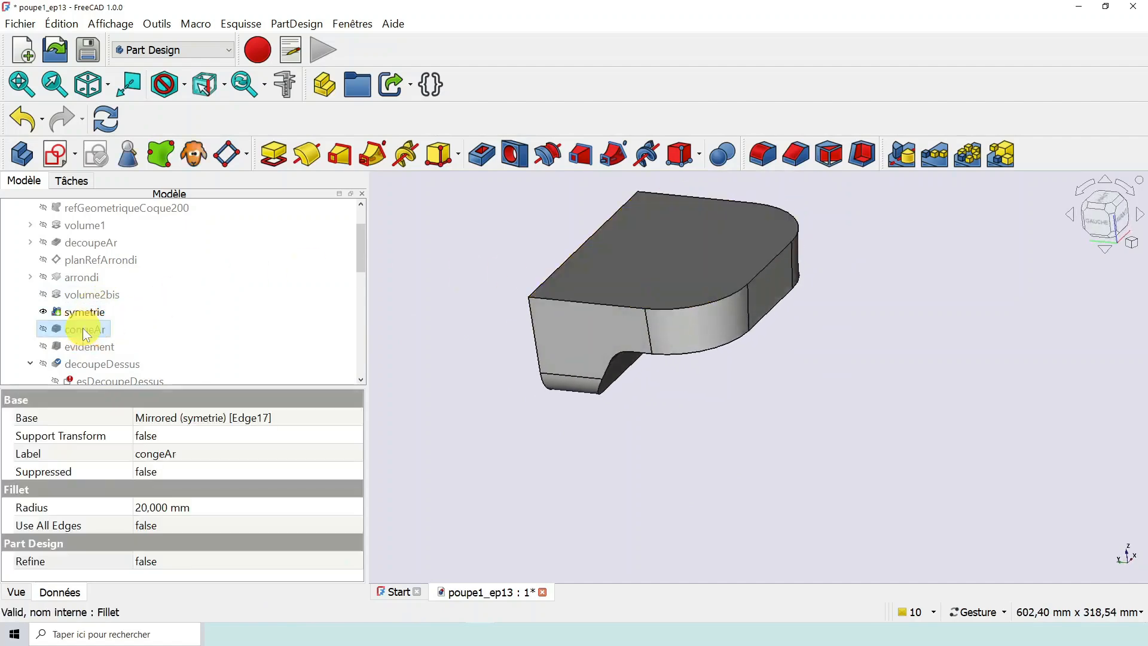
right_click(82, 328)
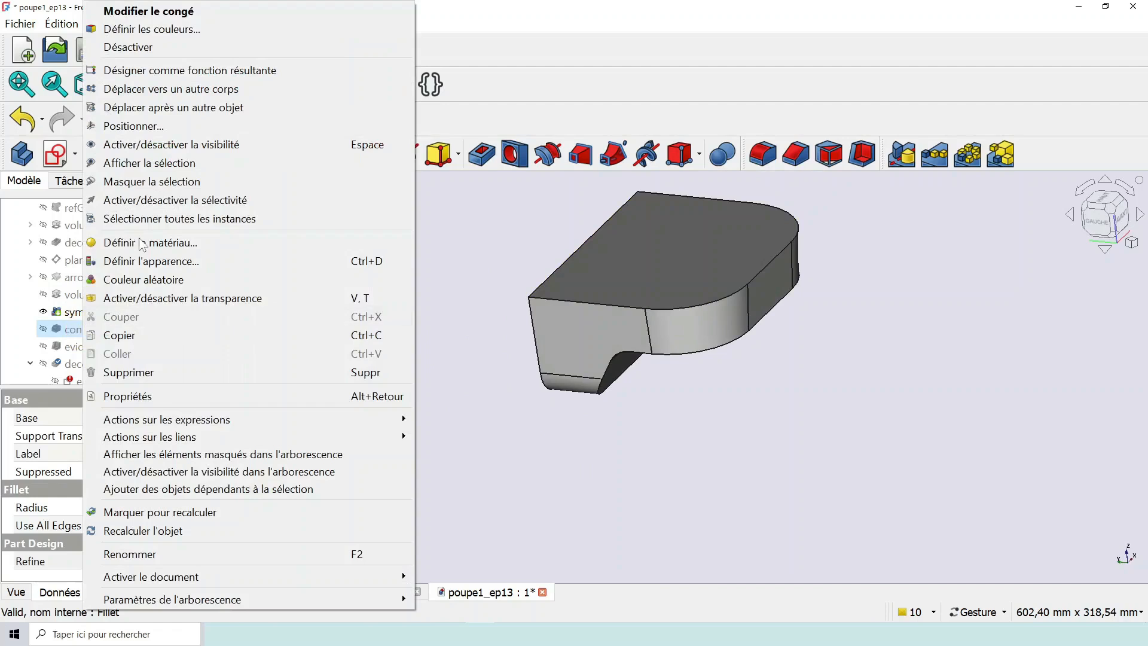
left_click(225, 70)
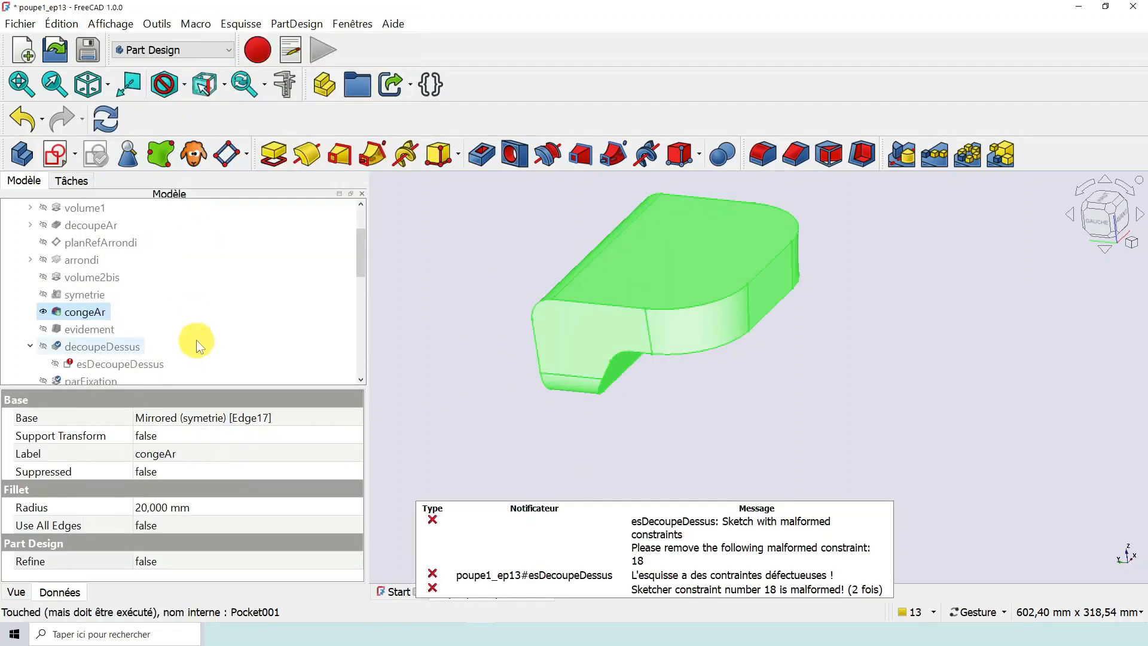
- Inspect the congeAr fillet on the stern's edges from several angles, including the underside
left_click_drag(463, 349, 469, 342)
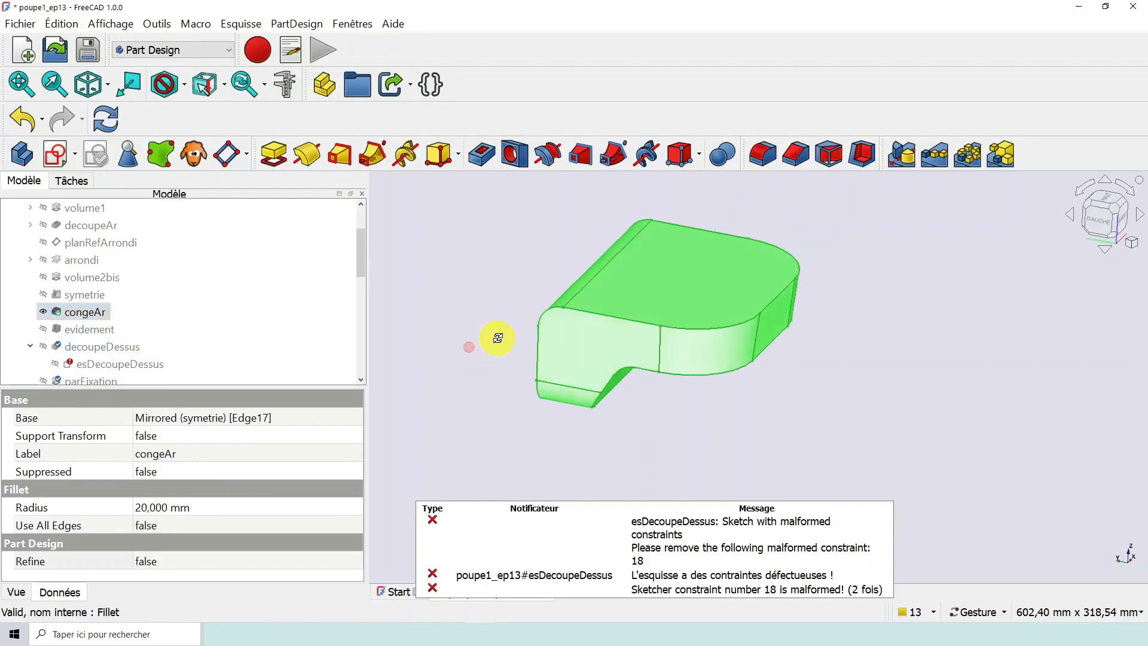
left_click_drag(589, 354, 662, 379)
scroll(552, 314, "up", 3)
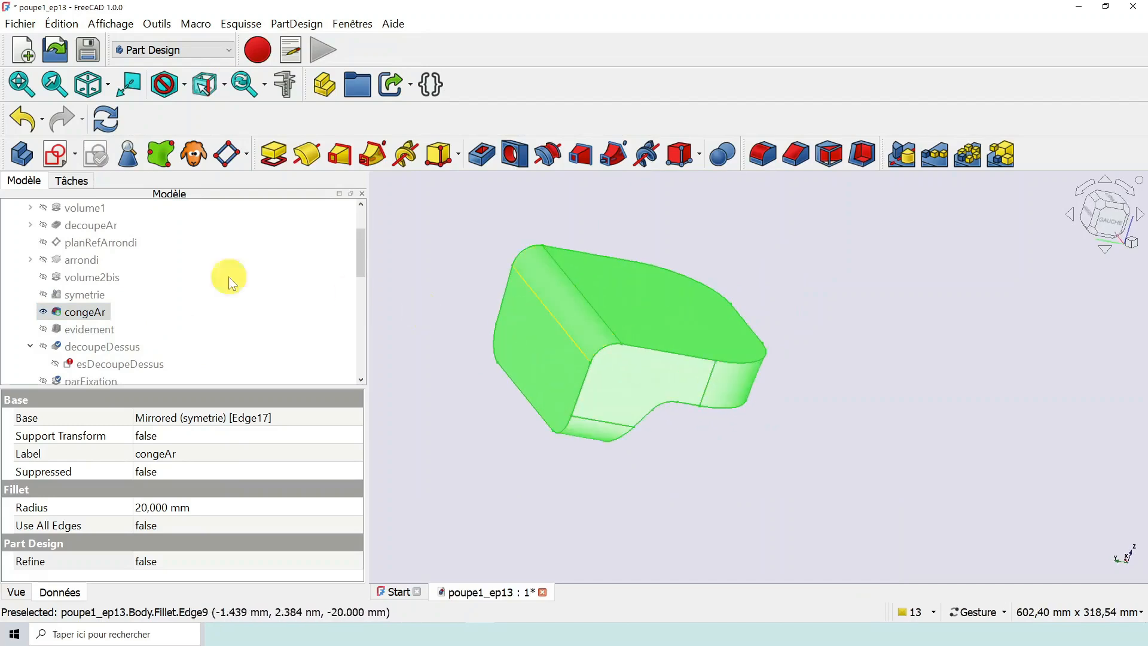
left_click(96, 311)
left_click_drag(783, 431, 739, 430)
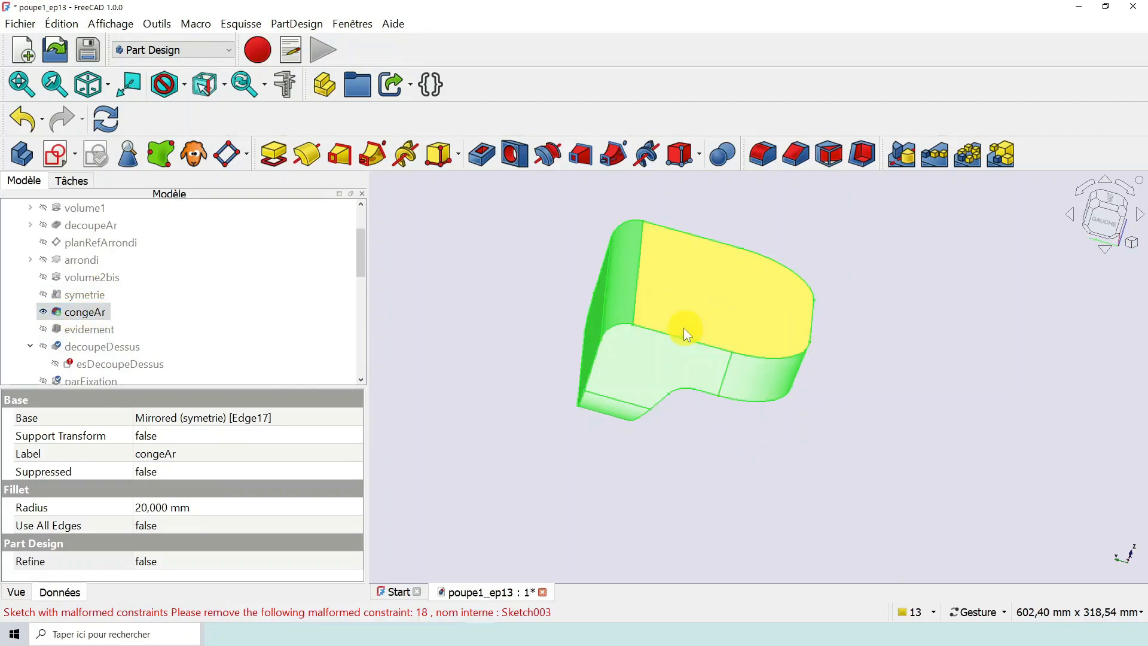
left_click_drag(802, 387, 726, 373)
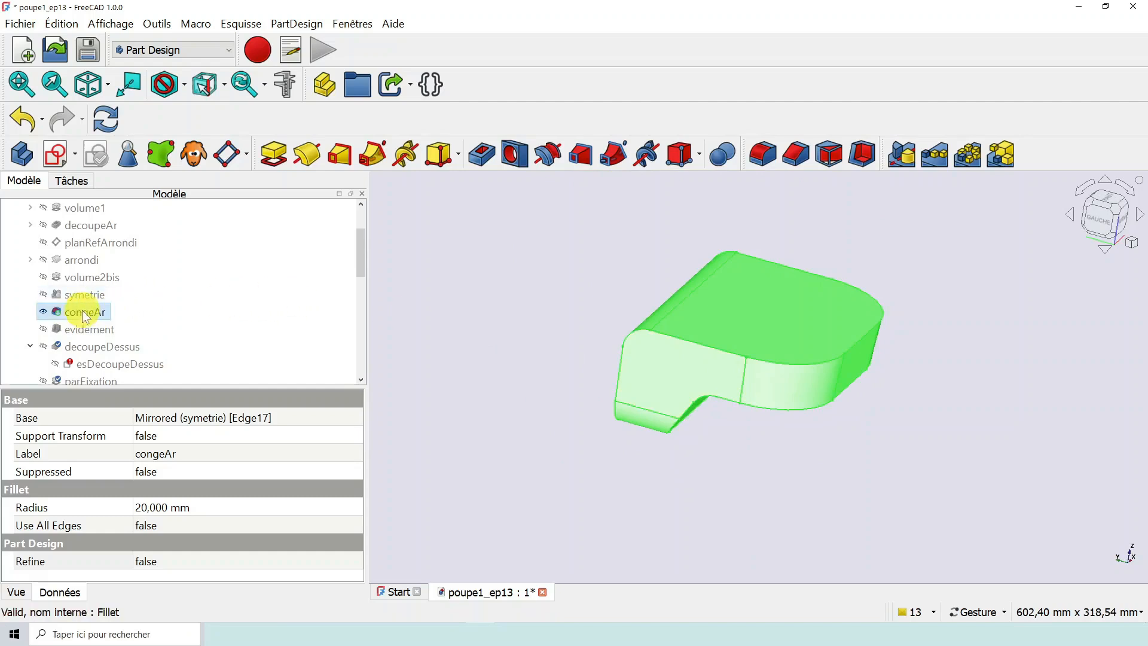
scroll(660, 322, "up", 3)
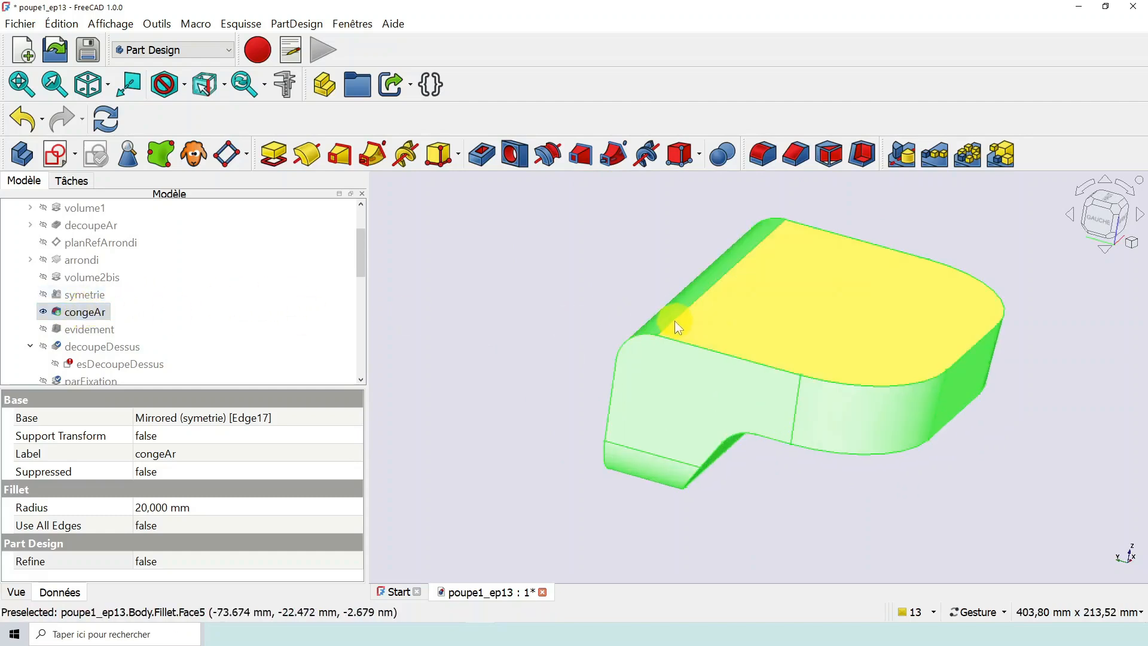
scroll(796, 496, "down", 3)
left_click_drag(848, 512, 833, 474)
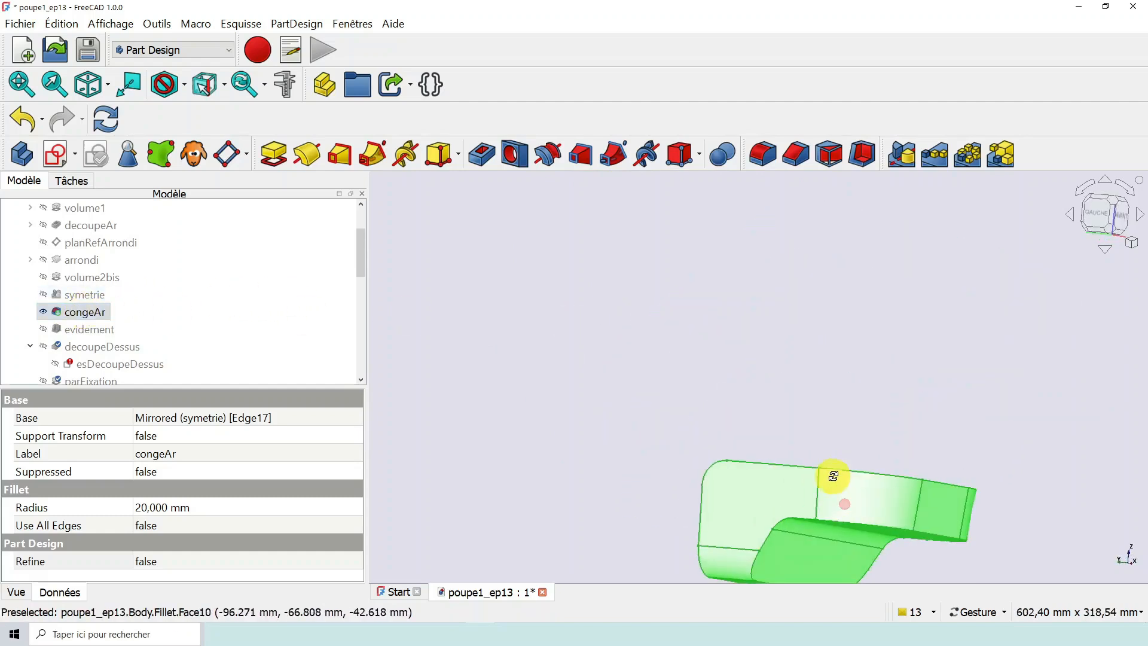
scroll(788, 536, "down", 3)
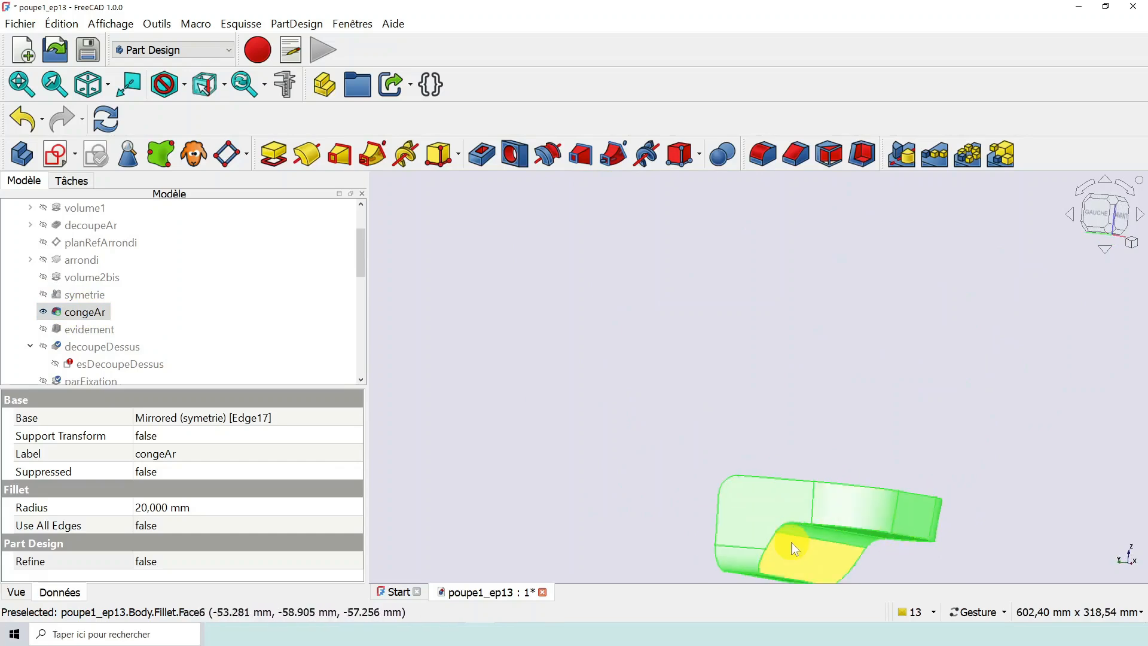
- Redefine the congeAr fillet by replacing its wrong reference edge with the lower edge of the stern's aft end face
right_click_drag(813, 557, 747, 454)
scroll(739, 463, "up", 3)
scroll(738, 464, "up", 2)
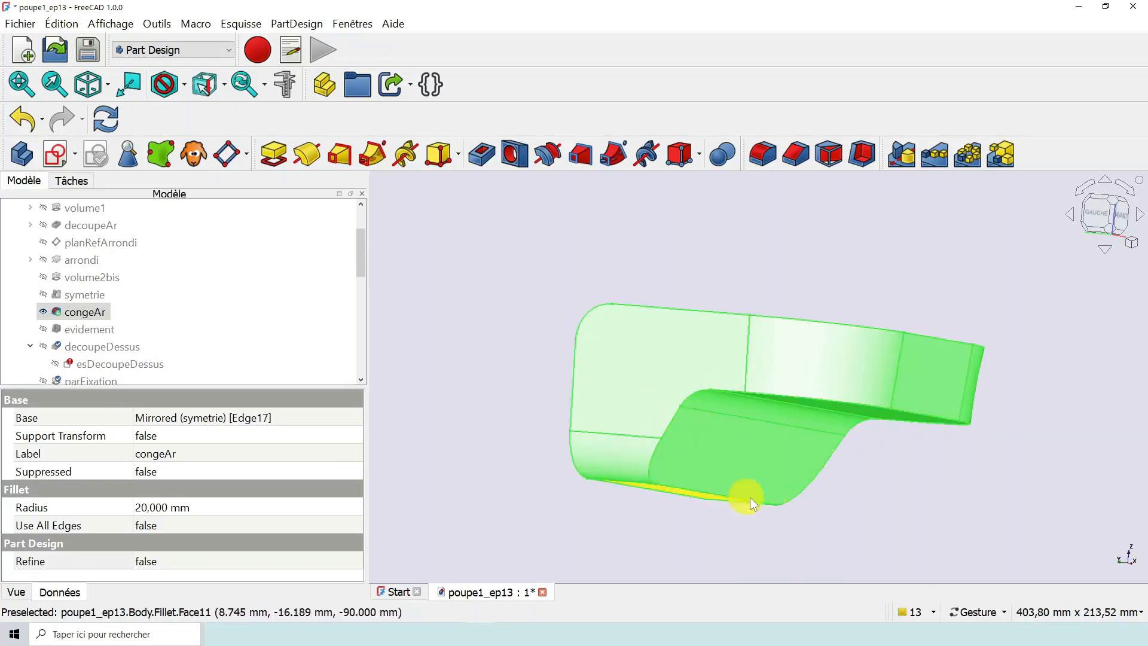
double_click(92, 314)
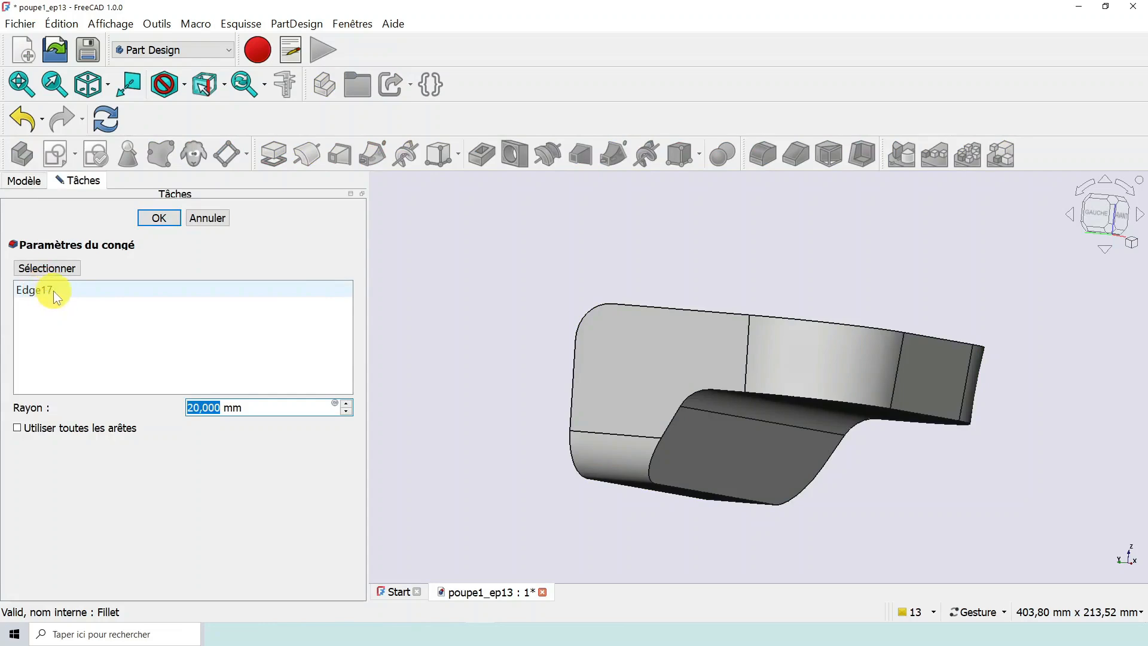
right_click(53, 290)
left_click(74, 303)
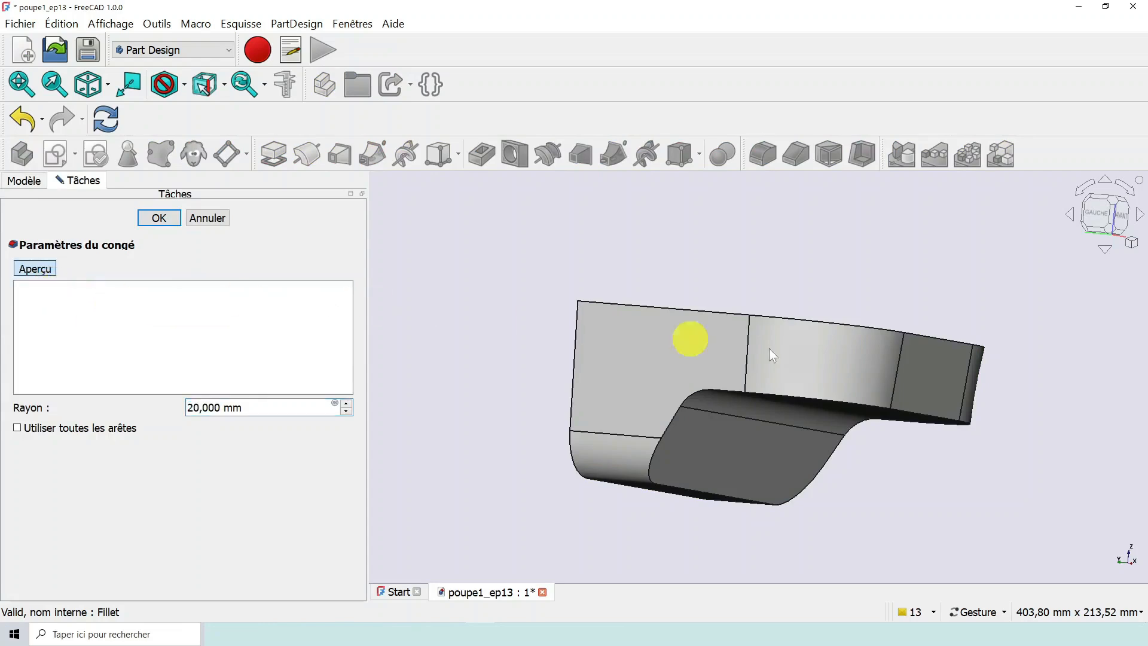
left_click(914, 413)
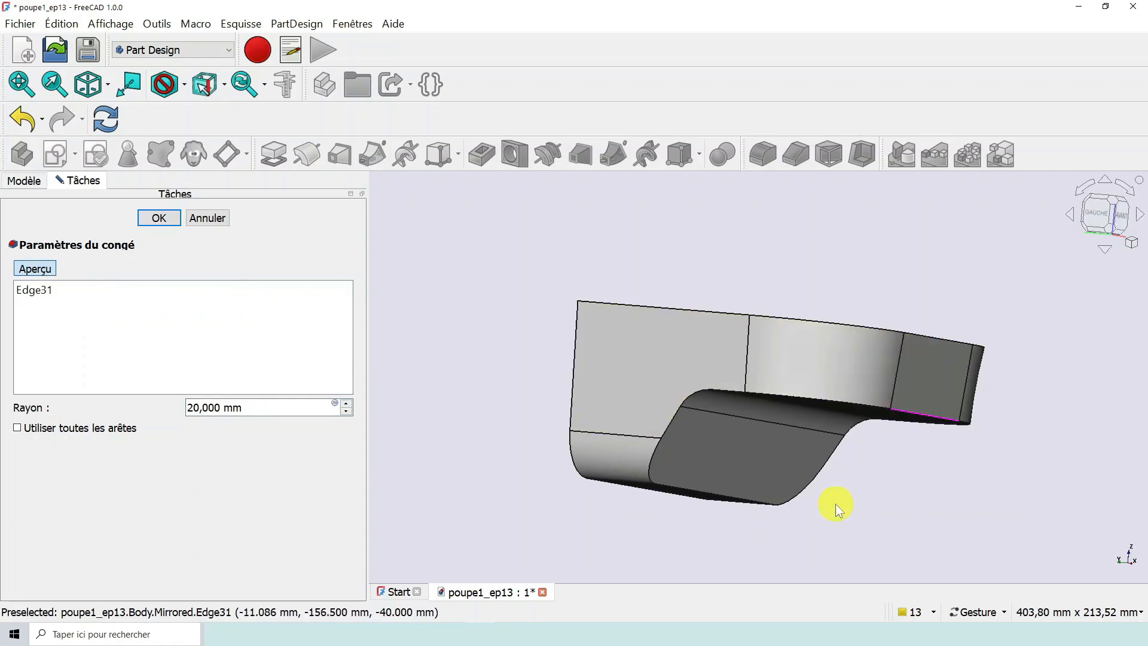
left_click(158, 217)
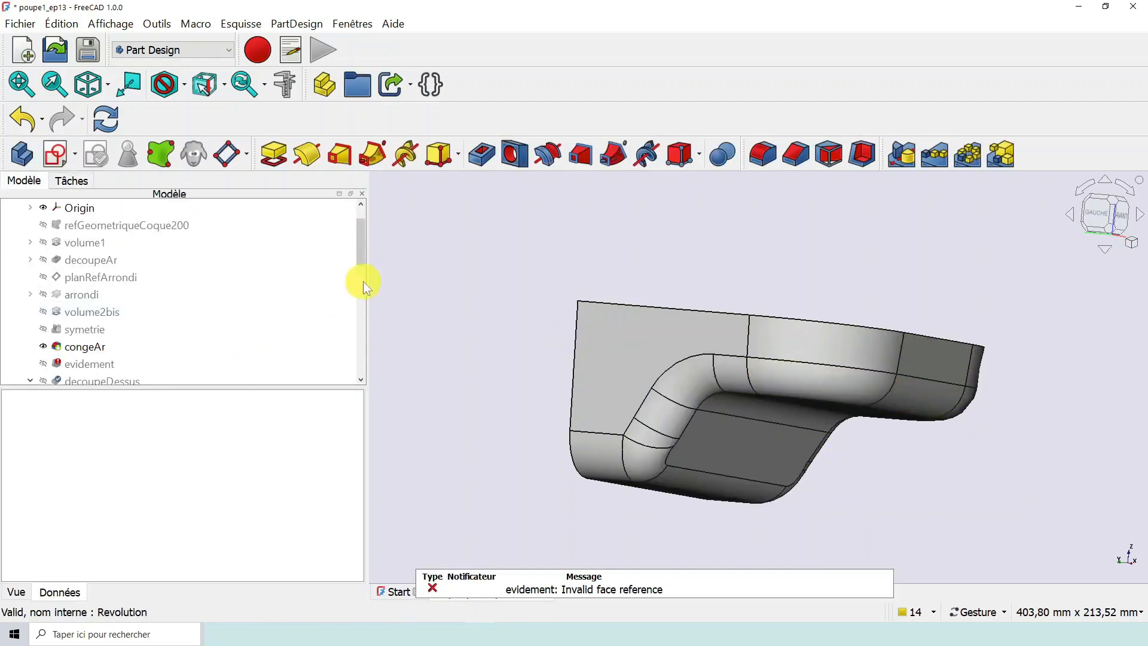
- Designate the evidement thickness as the body's resulting feature
scroll(360, 254, "down", 1)
left_click(120, 295)
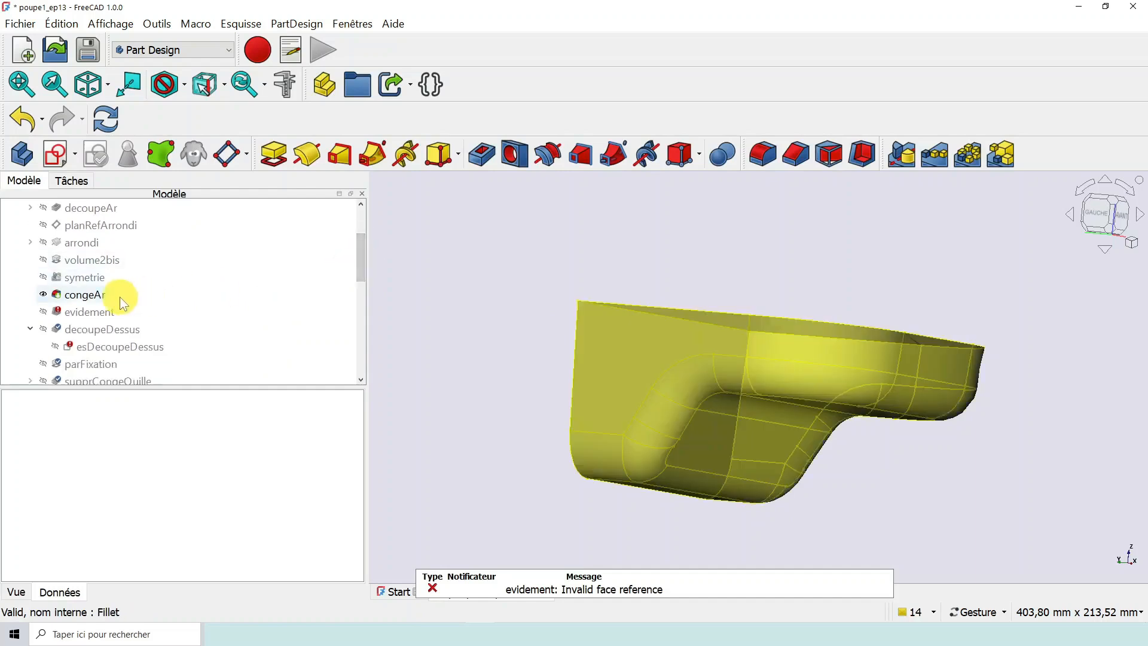
left_click(87, 310)
right_click(88, 311)
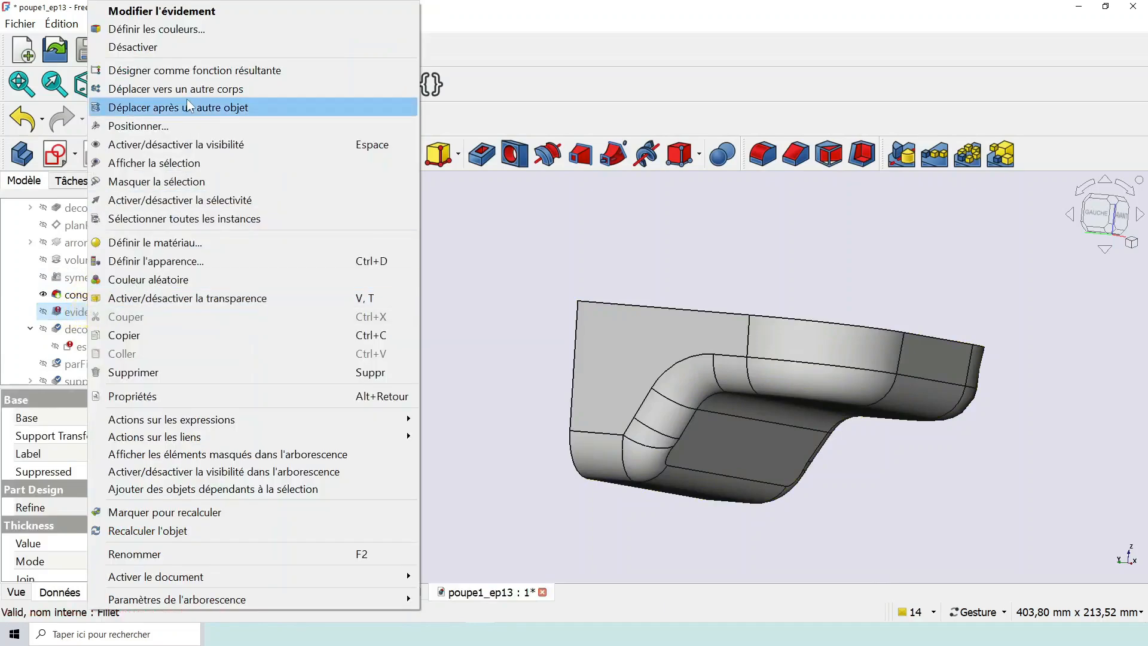
left_click(192, 70)
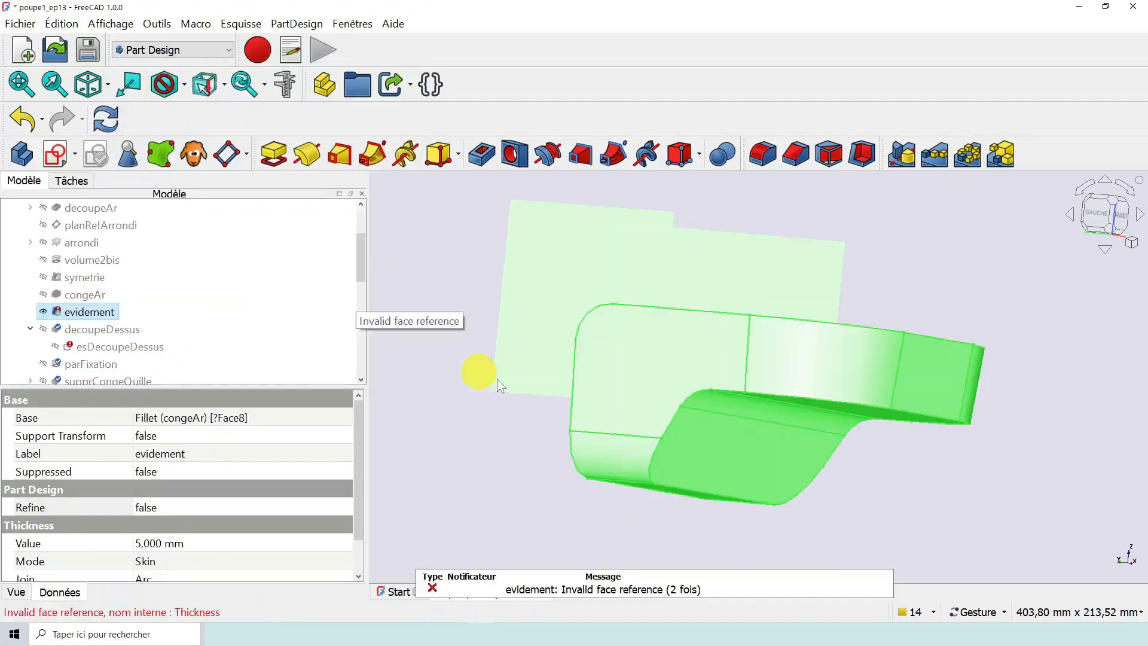
- Examine the evidement thickness on the stern from several angles and review the features before and after it in the model tree
left_click_drag(526, 436, 356, 251)
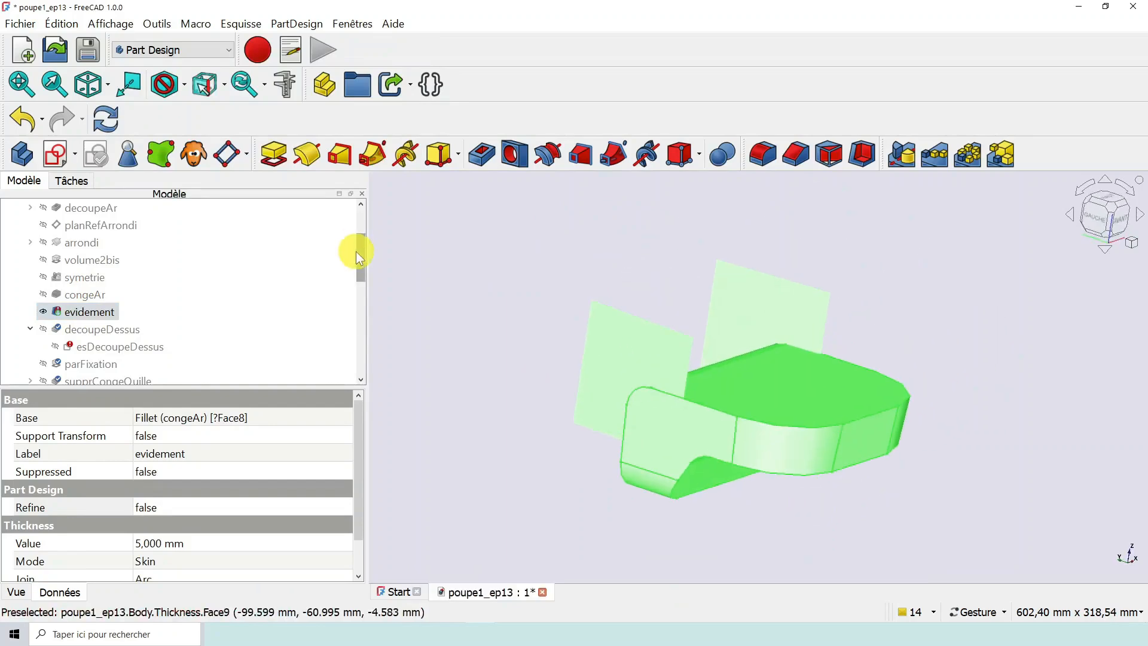
scroll(361, 263, "up", 3)
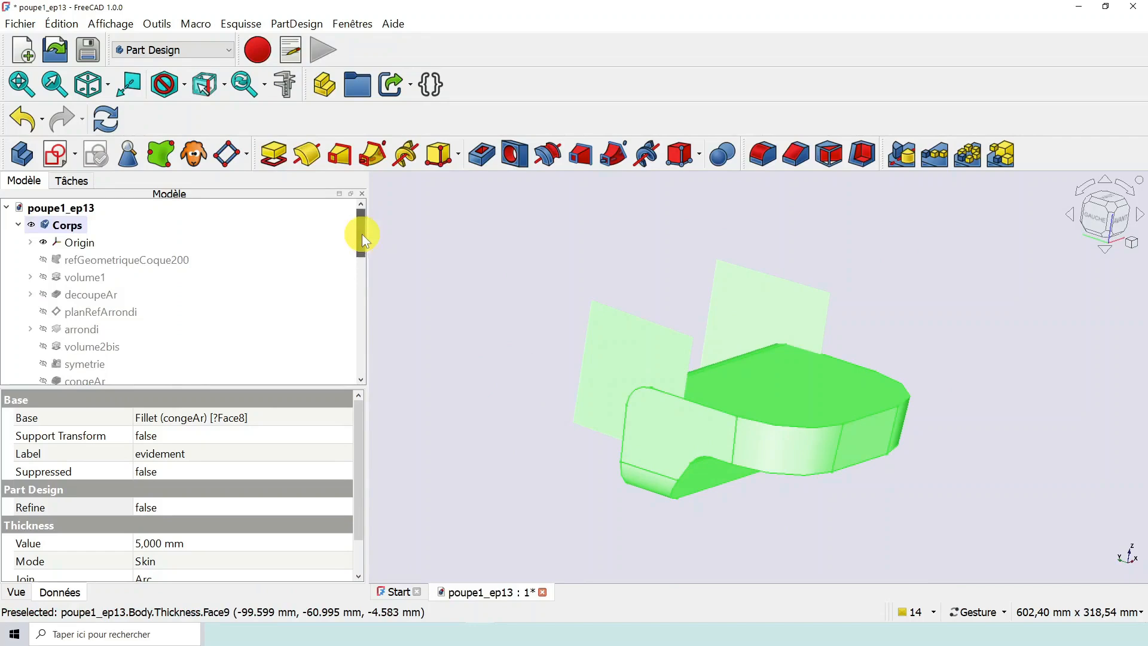
left_click_drag(361, 235, 361, 253)
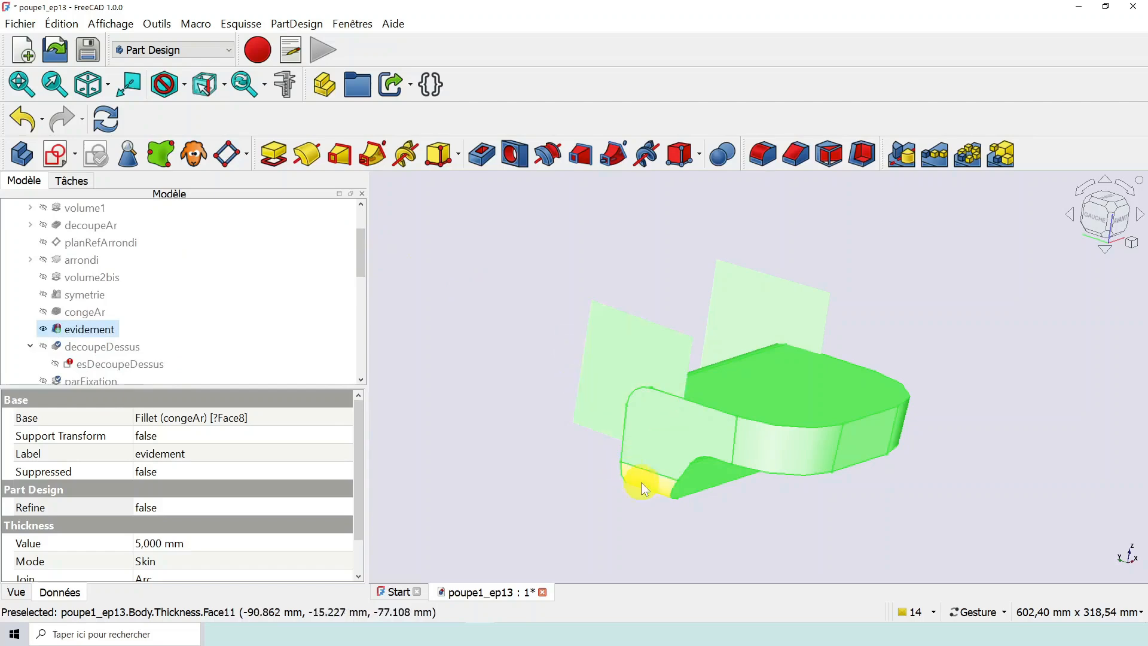
scroll(224, 321, "down", 2)
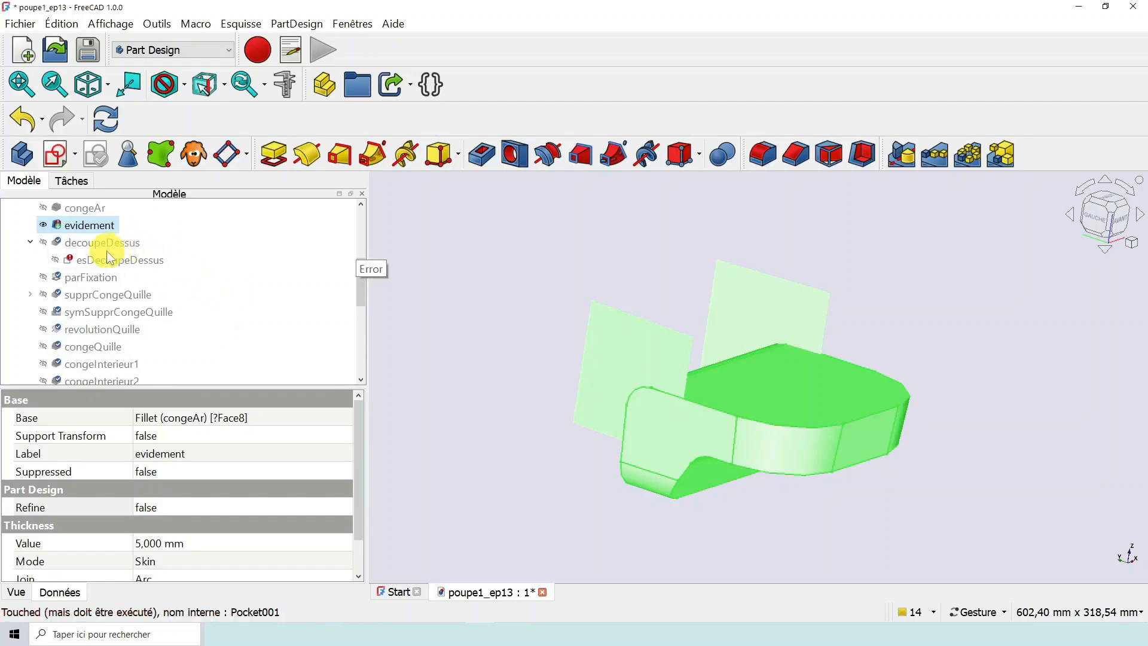
scroll(124, 349, "down", 6)
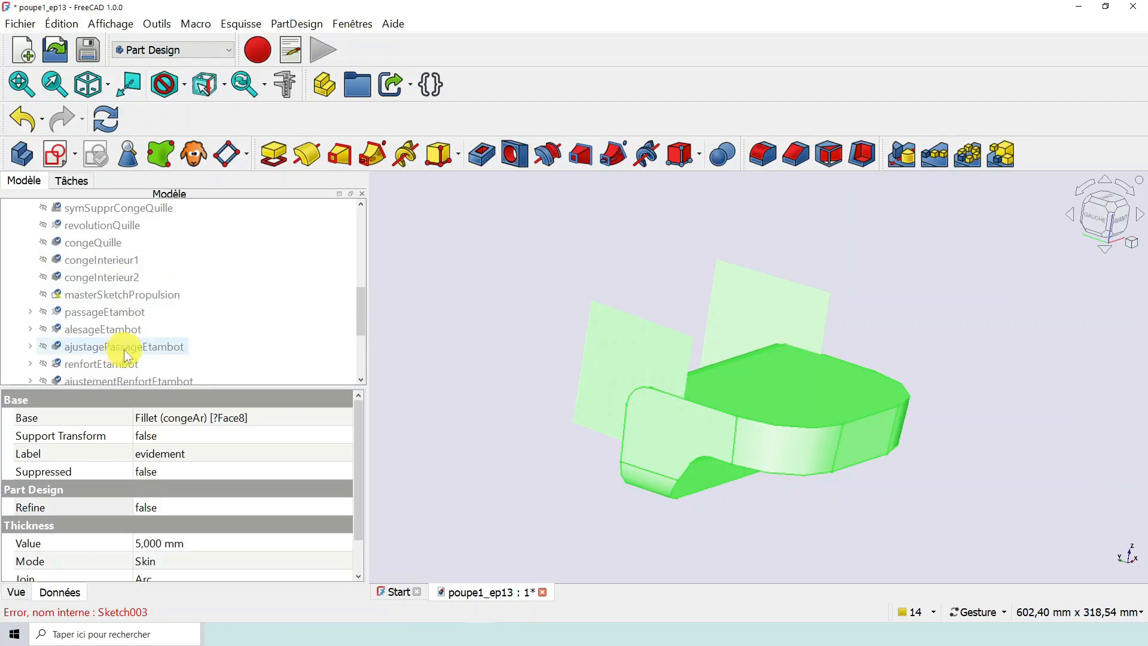
scroll(138, 343, "up", 6)
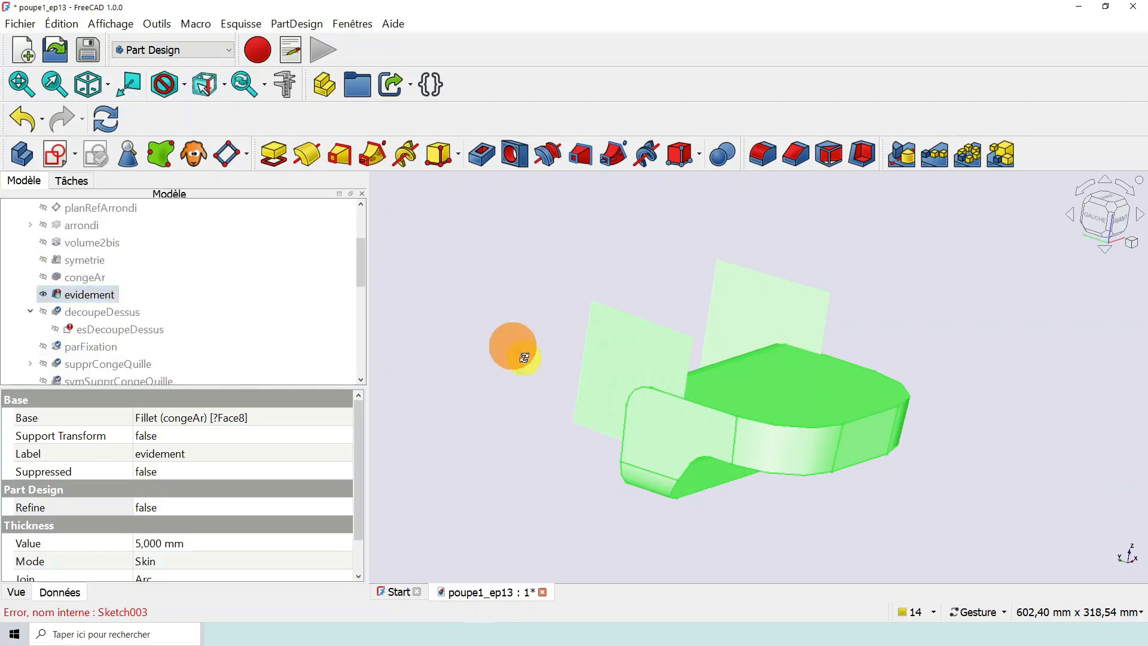
left_click_drag(513, 341, 526, 367)
right_click_drag(769, 338, 774, 379)
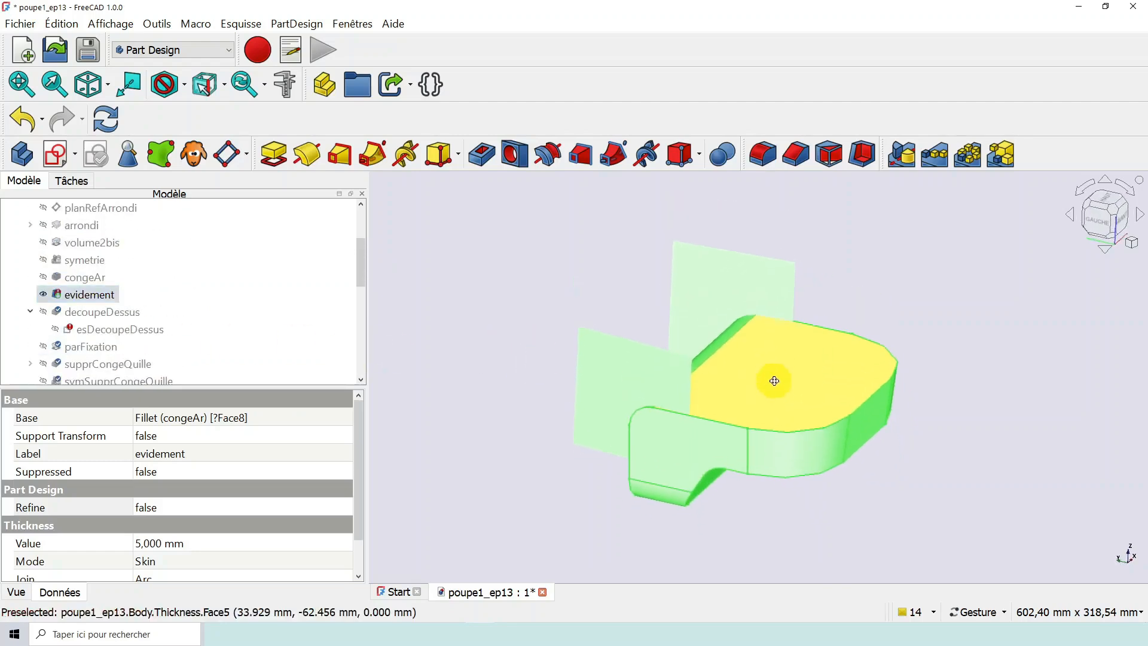
left_click_drag(928, 436, 902, 432)
scroll(720, 376, "down", 3)
scroll(732, 380, "up", 6)
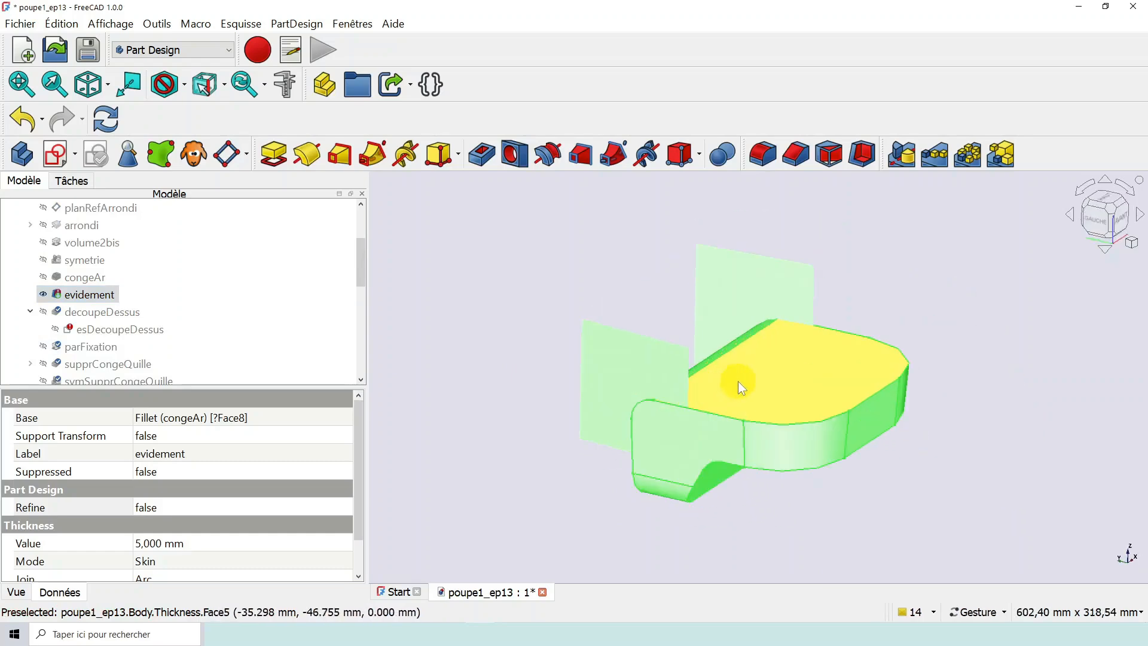
scroll(739, 382, "down", 4)
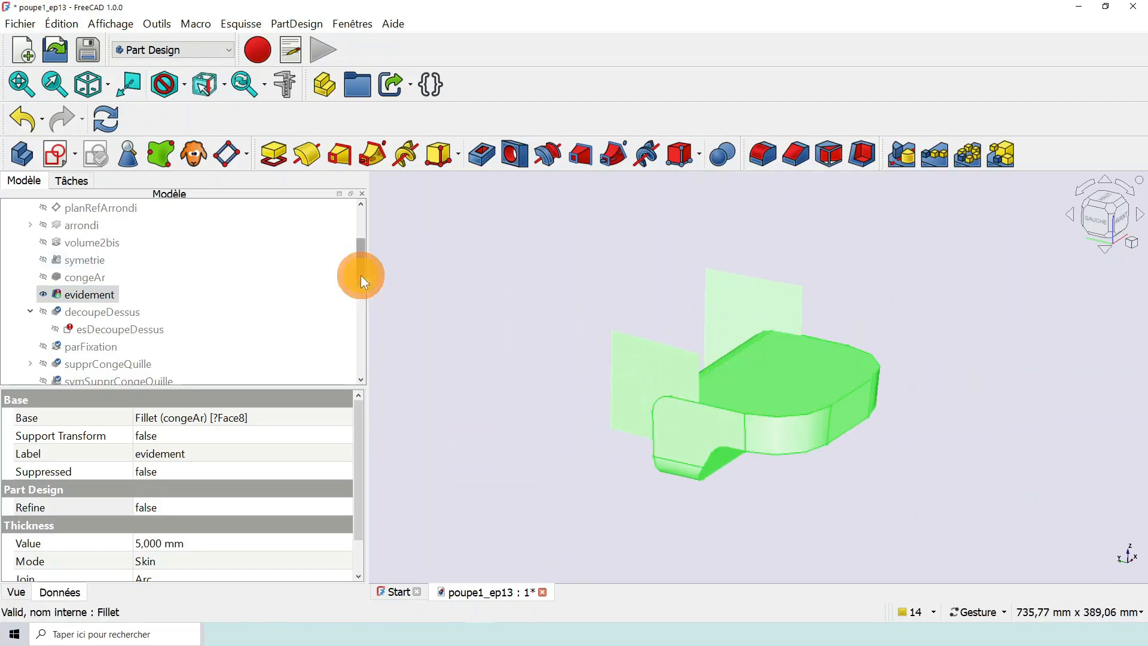
left_click_drag(361, 275, 361, 239)
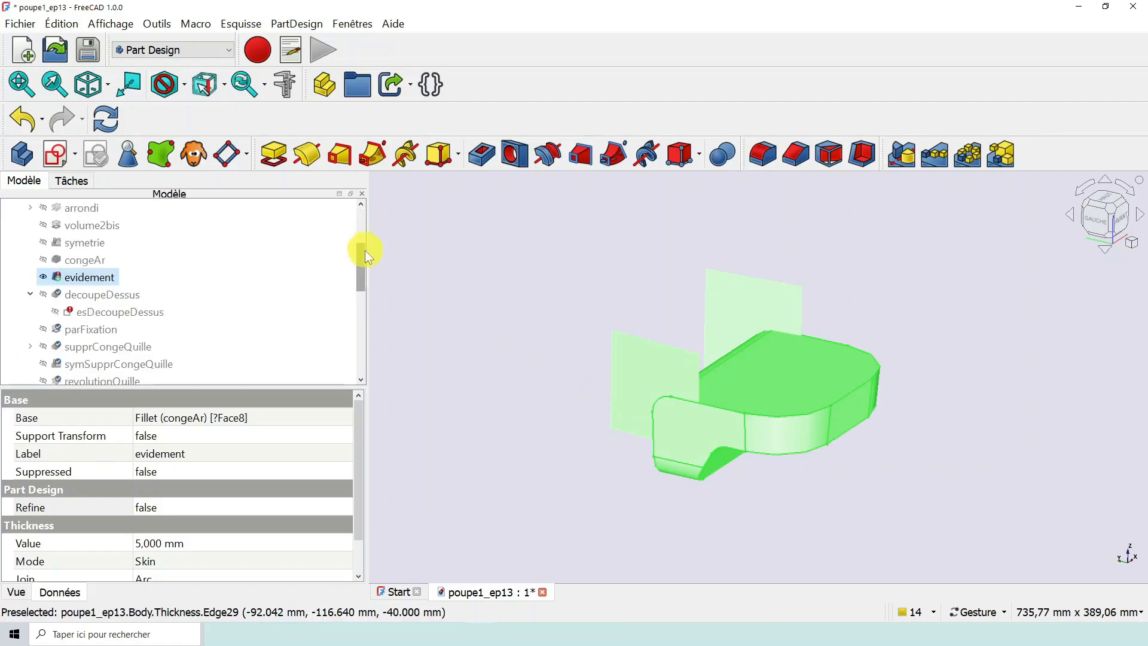
left_click_drag(361, 257, 361, 336)
scroll(772, 375, "up", 2)
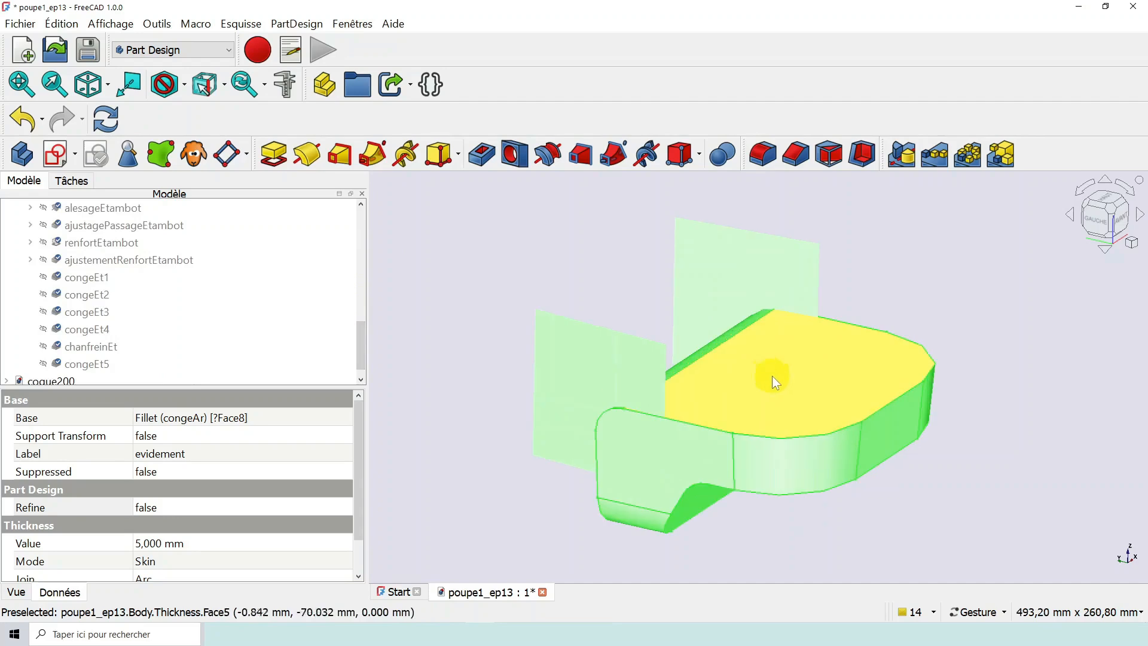
scroll(900, 486, "down", 1)
mouse_move(912, 490)
left_mouse_down()
mouse_move(835, 490)
mouse_move(774, 467)
mouse_move(917, 497)
left_mouse_up()
scroll(923, 493, "up", 2)
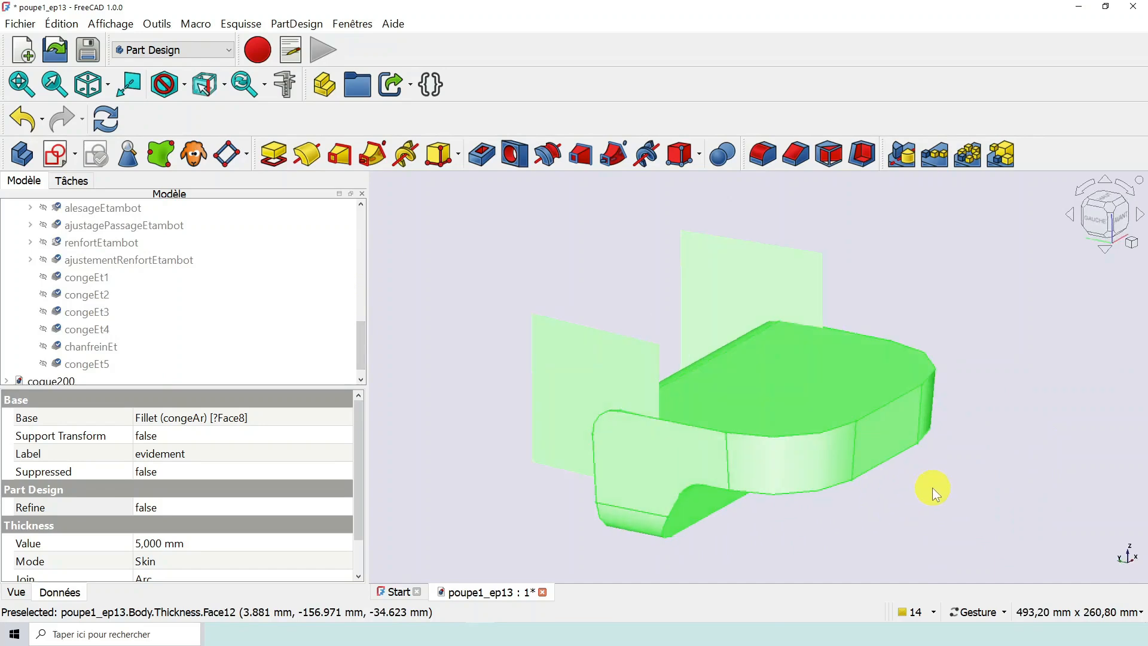